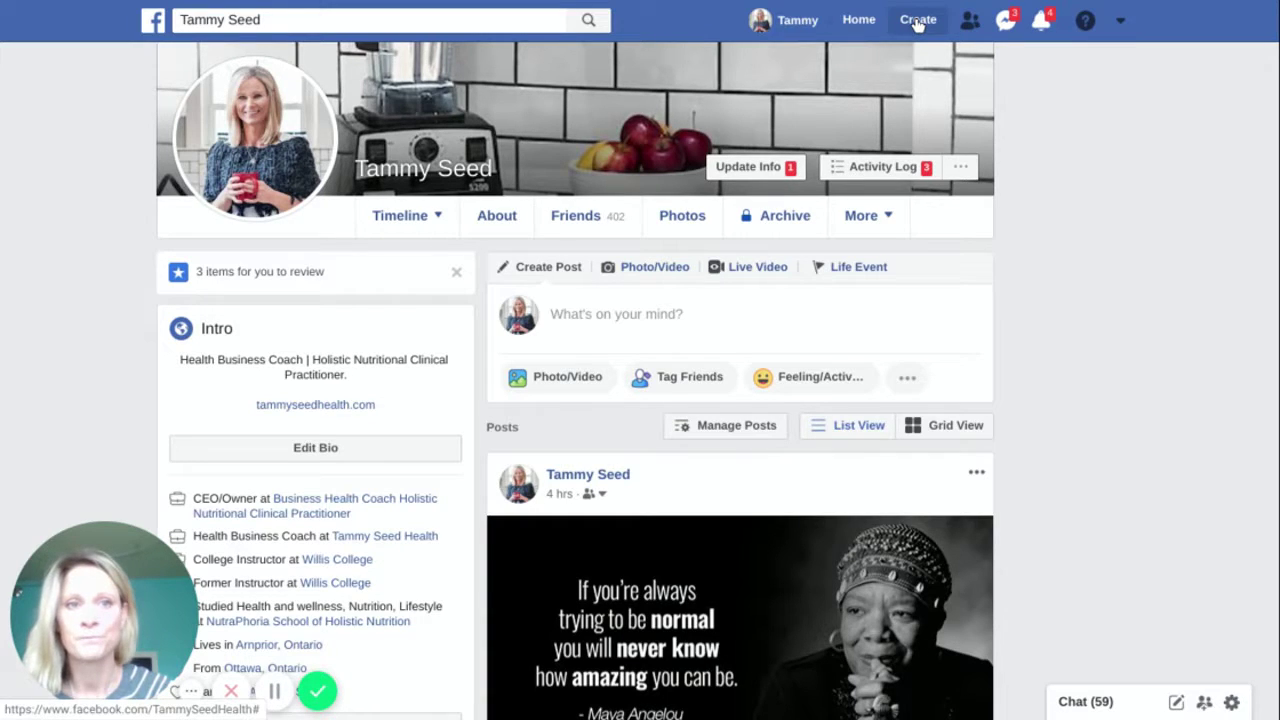
- Start a new group and name it with the owner's full name followed by "Health Coach Creator"
left_click(917, 21)
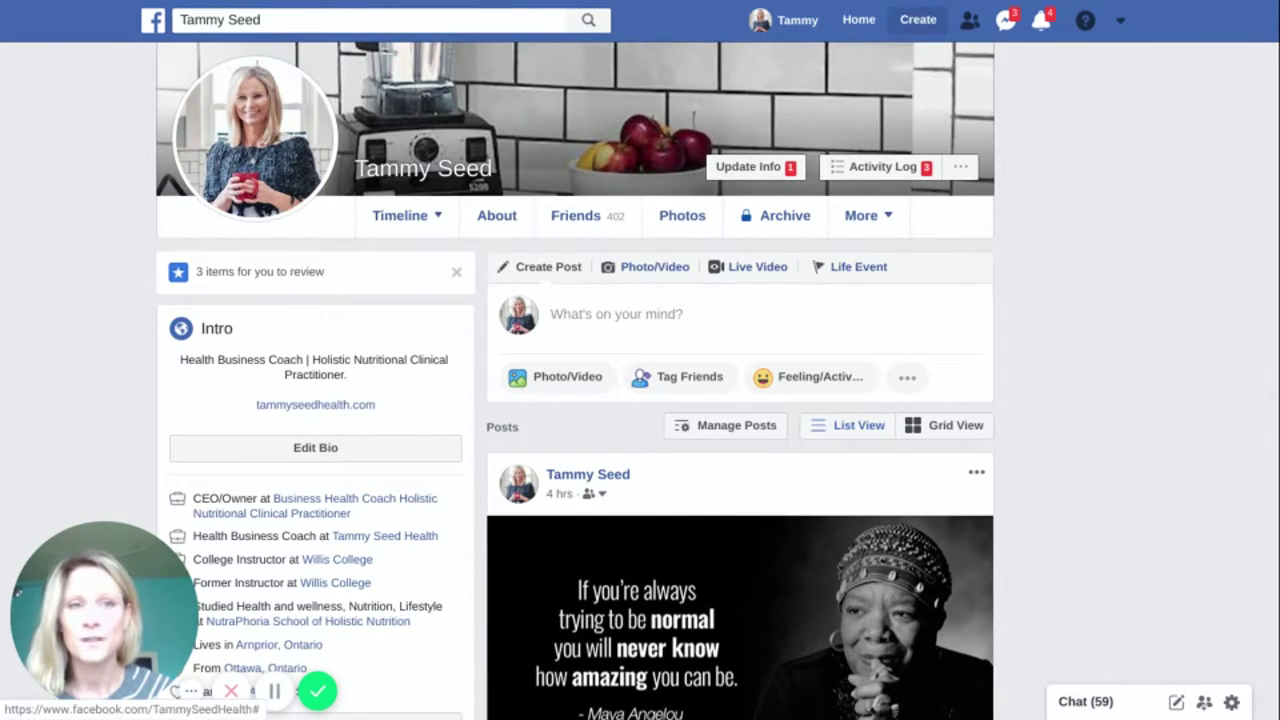
left_click(916, 22)
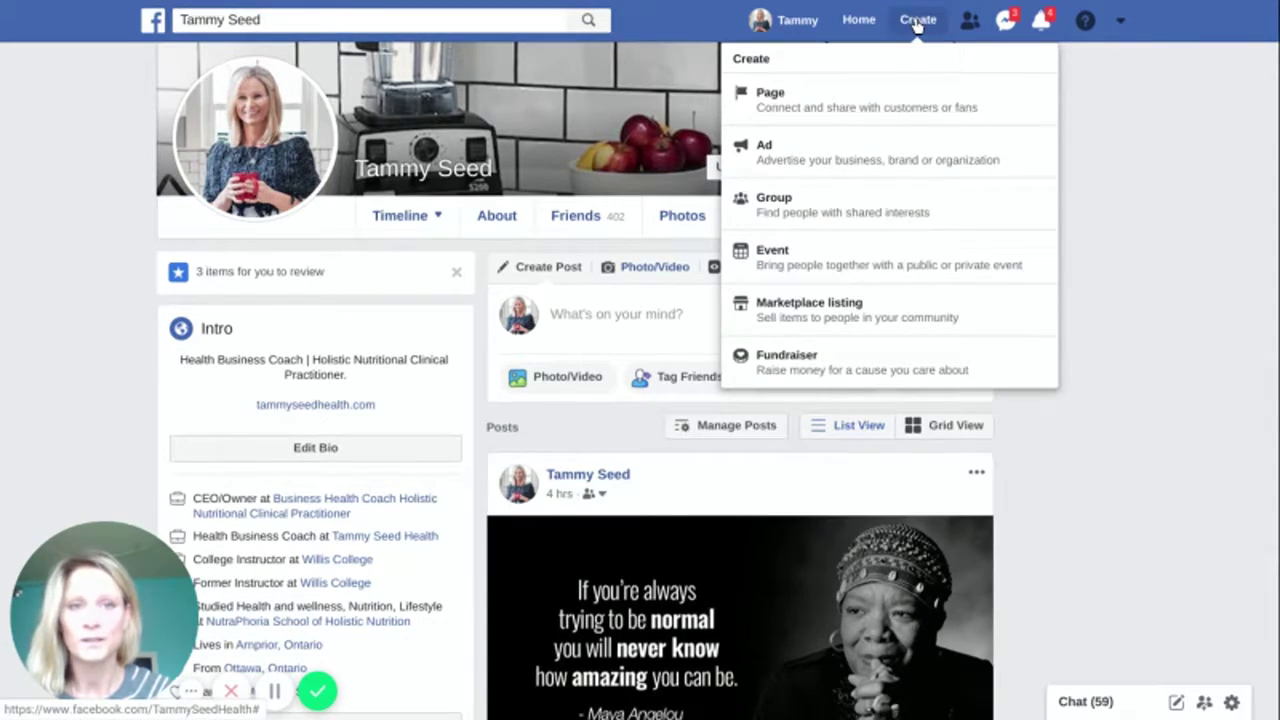
left_click(779, 205)
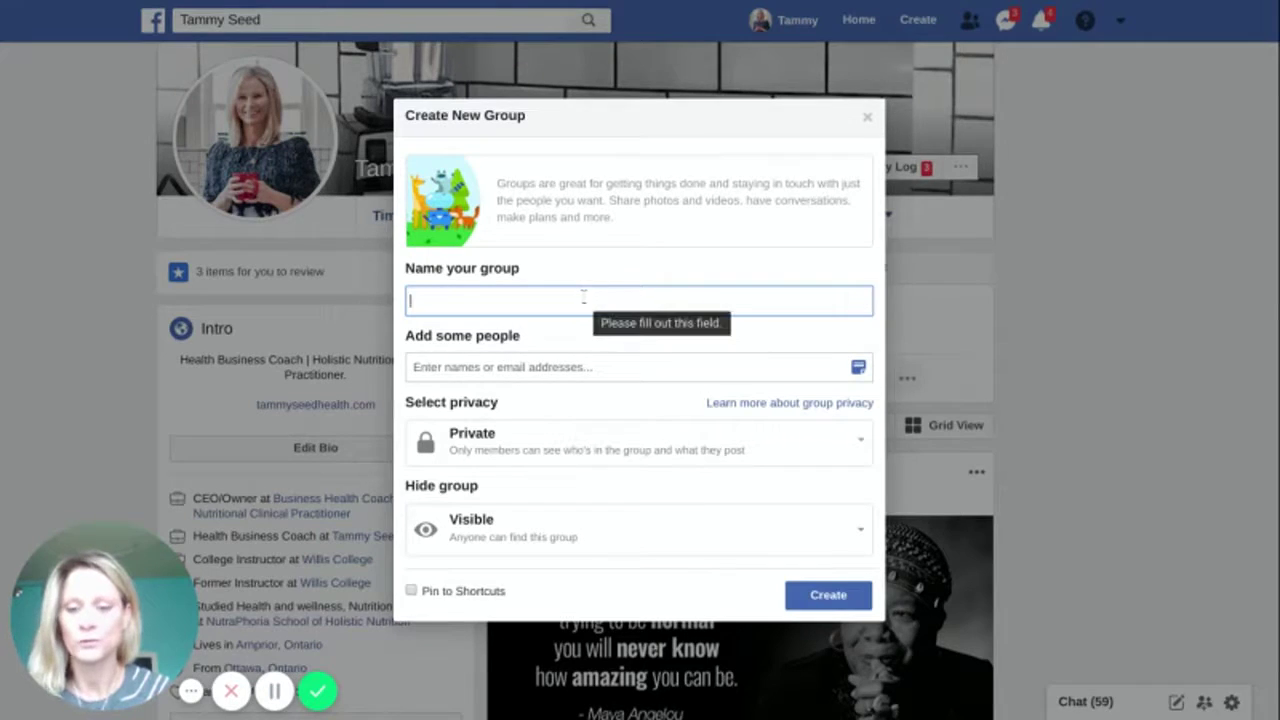
type("Tammy")
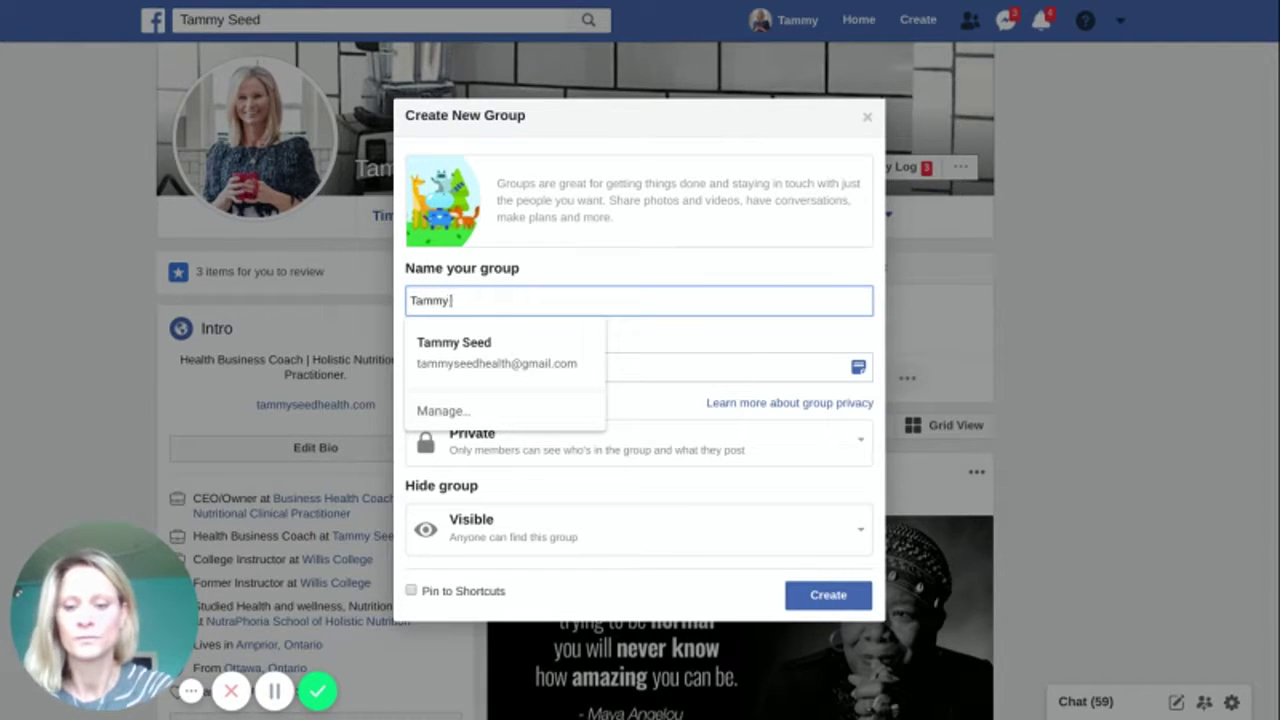
type(" Seed Health")
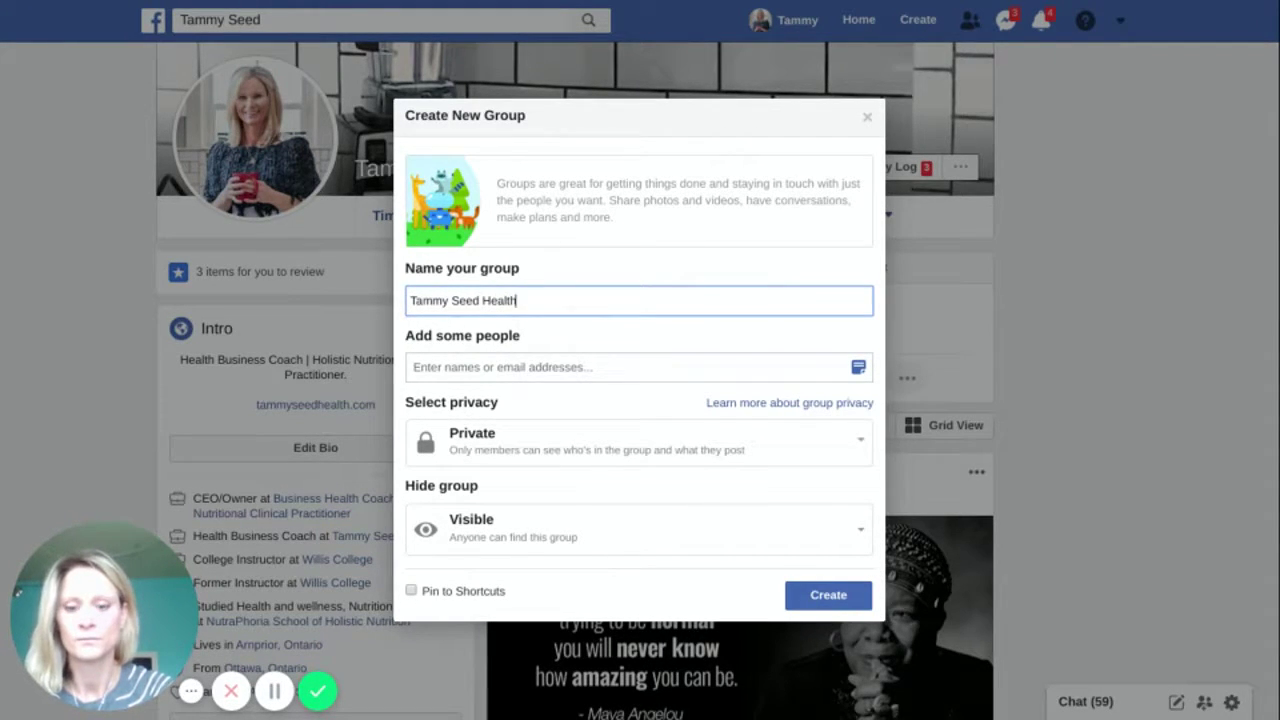
type(" Coach ")
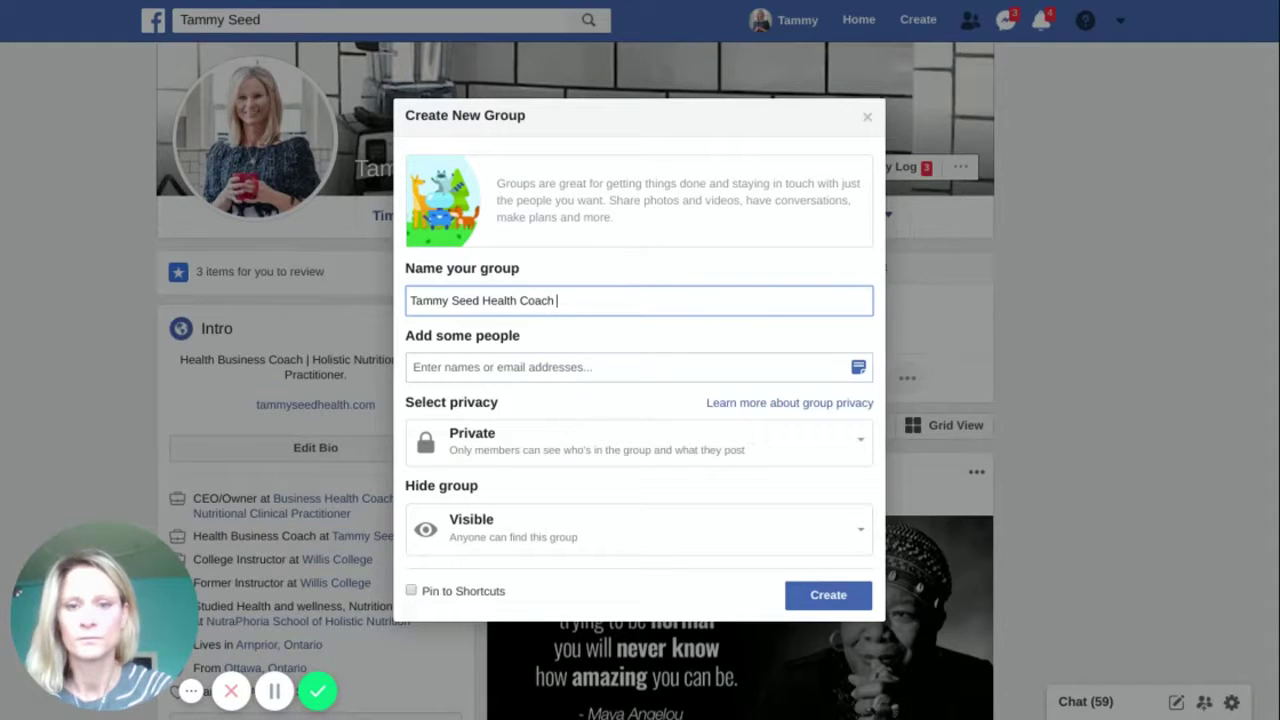
type("Creator")
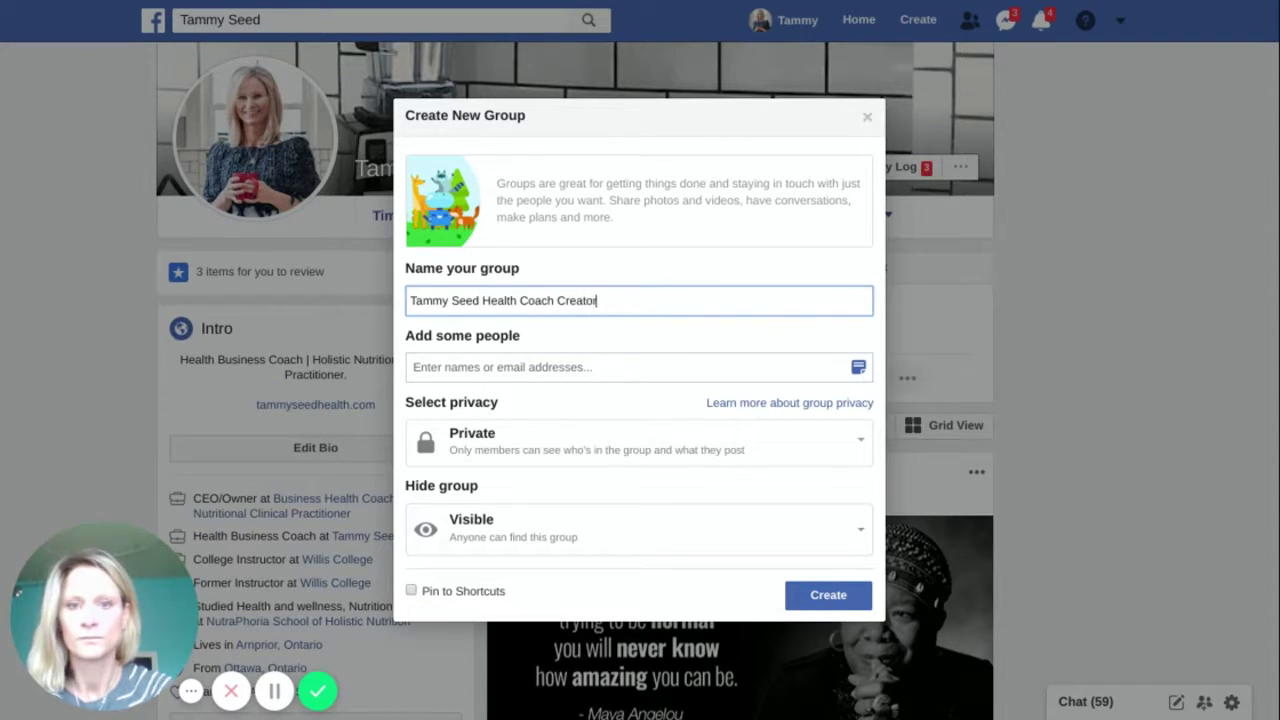
- Add a friend as the first person invited to the new group
left_click(545, 367)
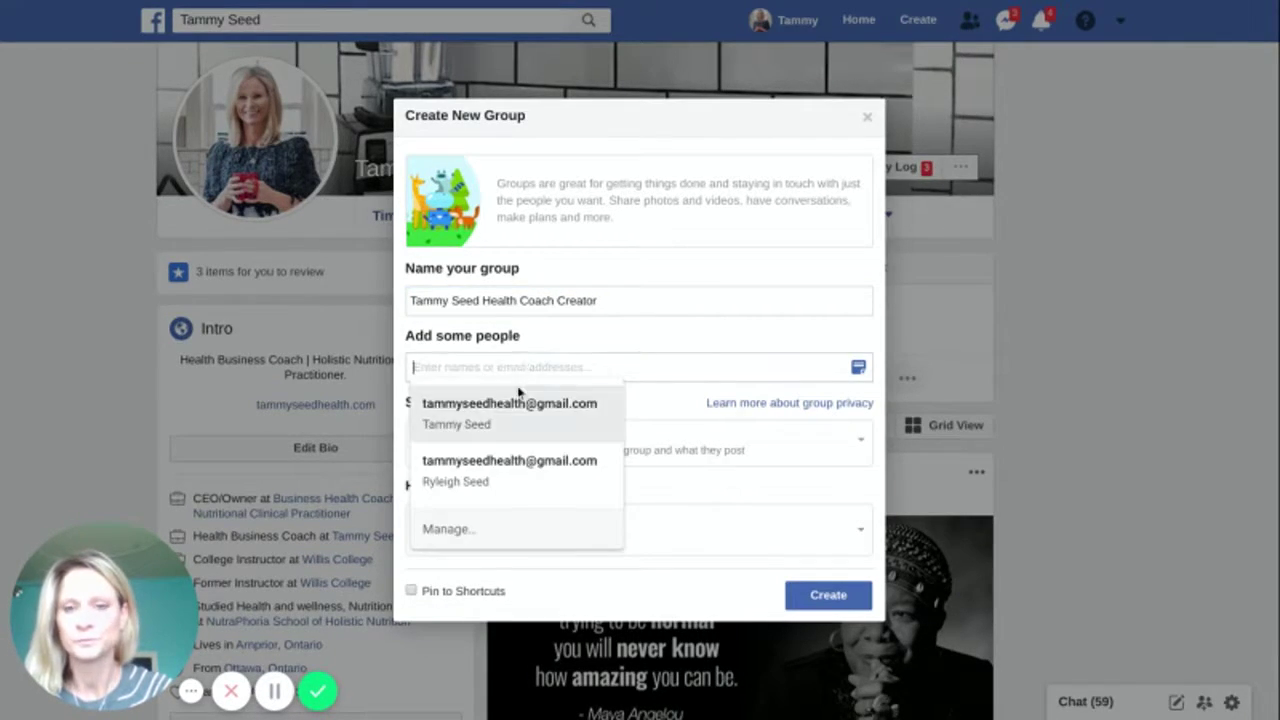
type("anth")
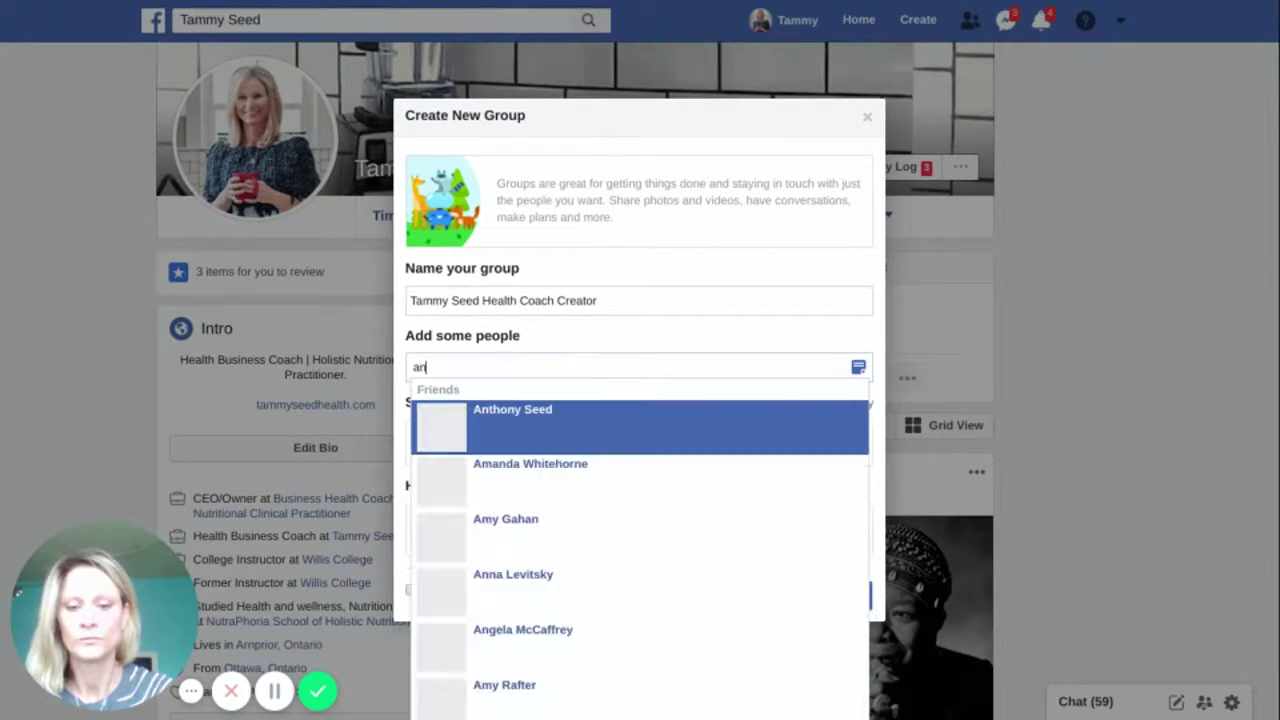
left_click(500, 440)
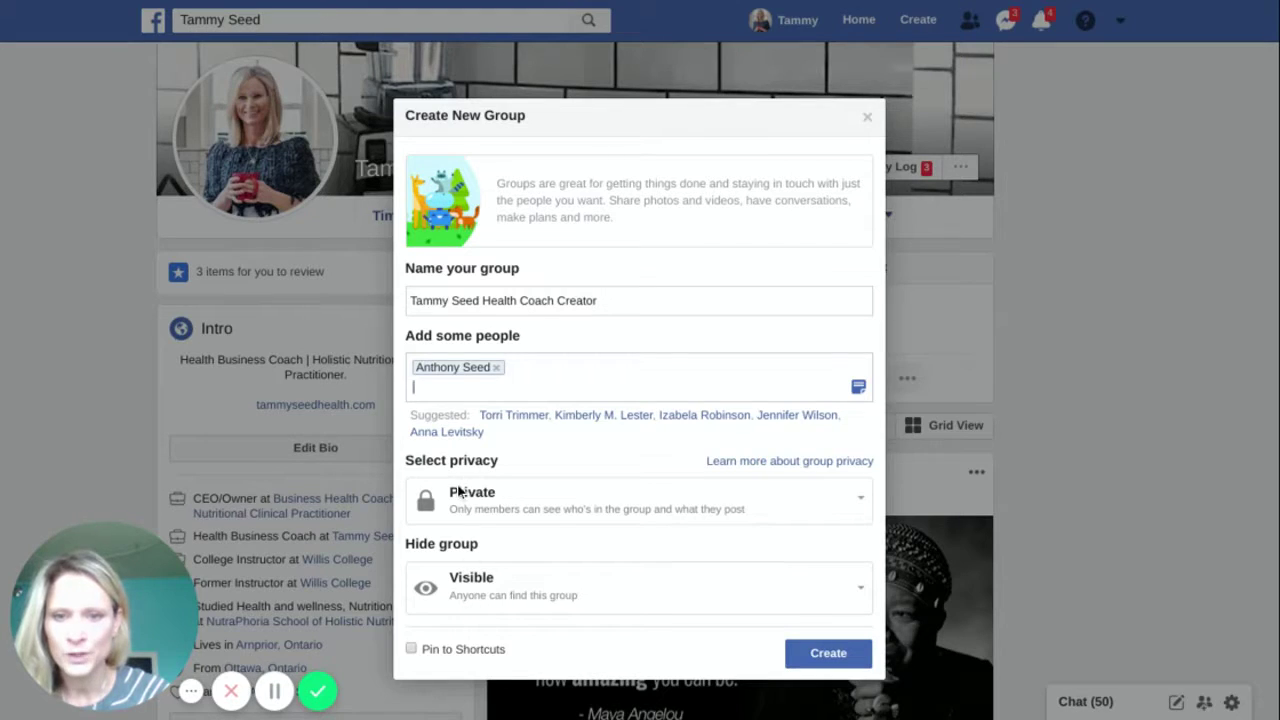
- Create the group with Private privacy and Pin to Shortcuts enabled
left_click(495, 492)
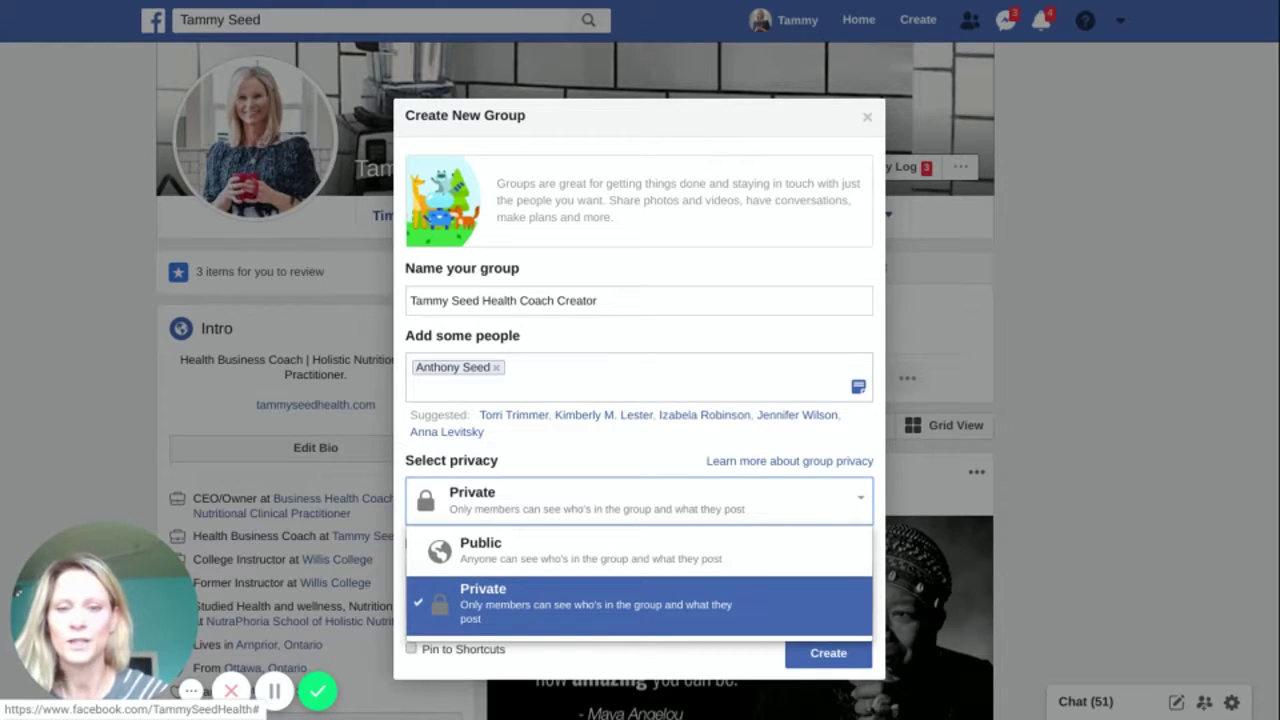
left_click(486, 600)
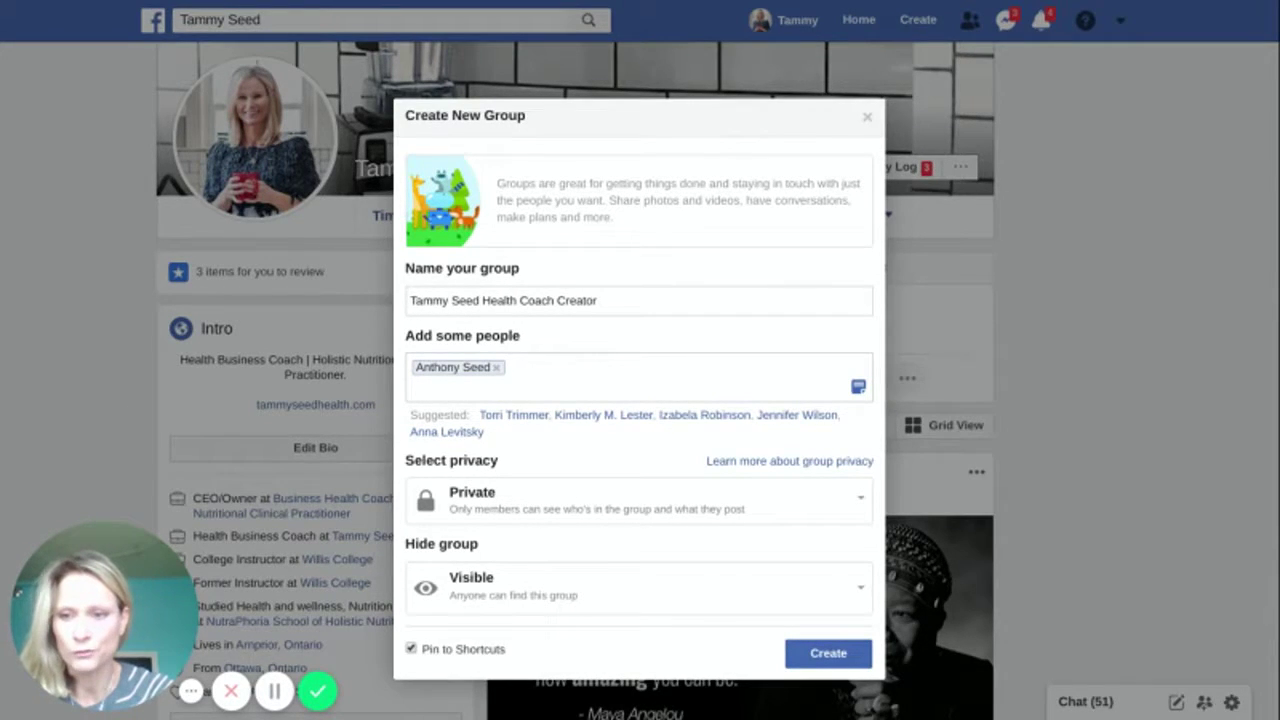
left_click(815, 657)
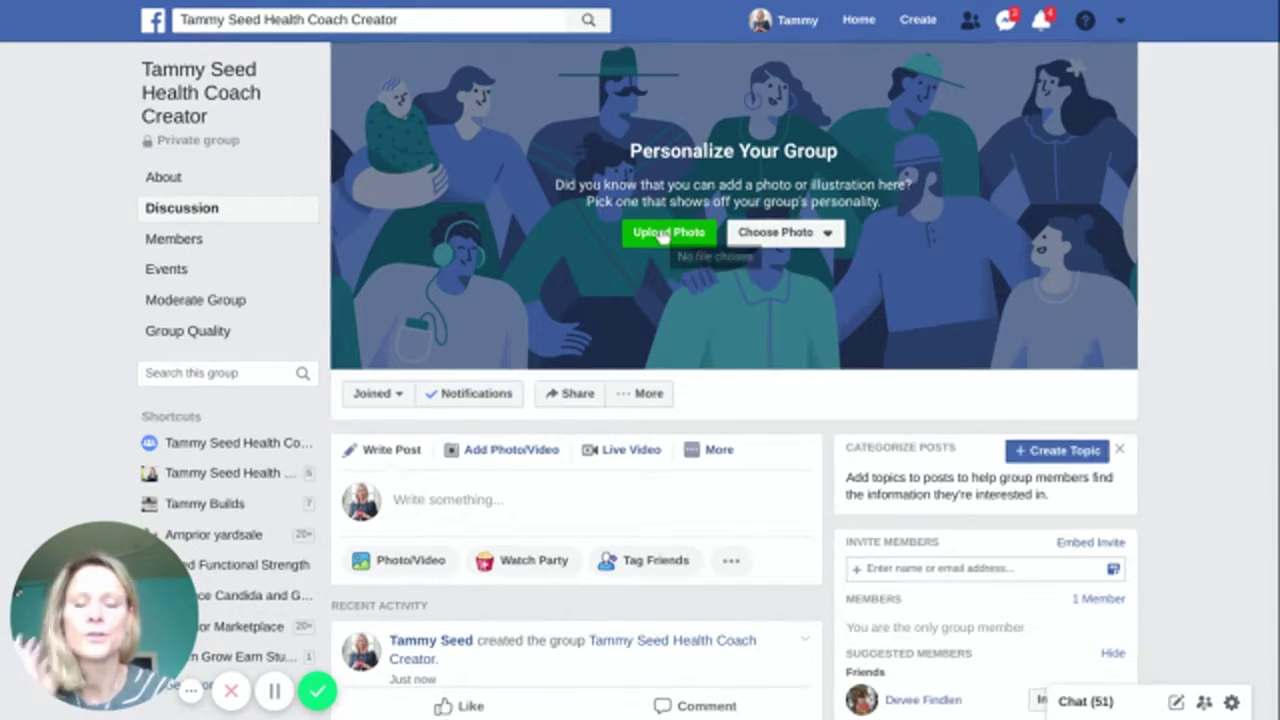
- Upload the image "Untitled design (2).jpg" as the group's cover photo and save it
left_click(828, 236)
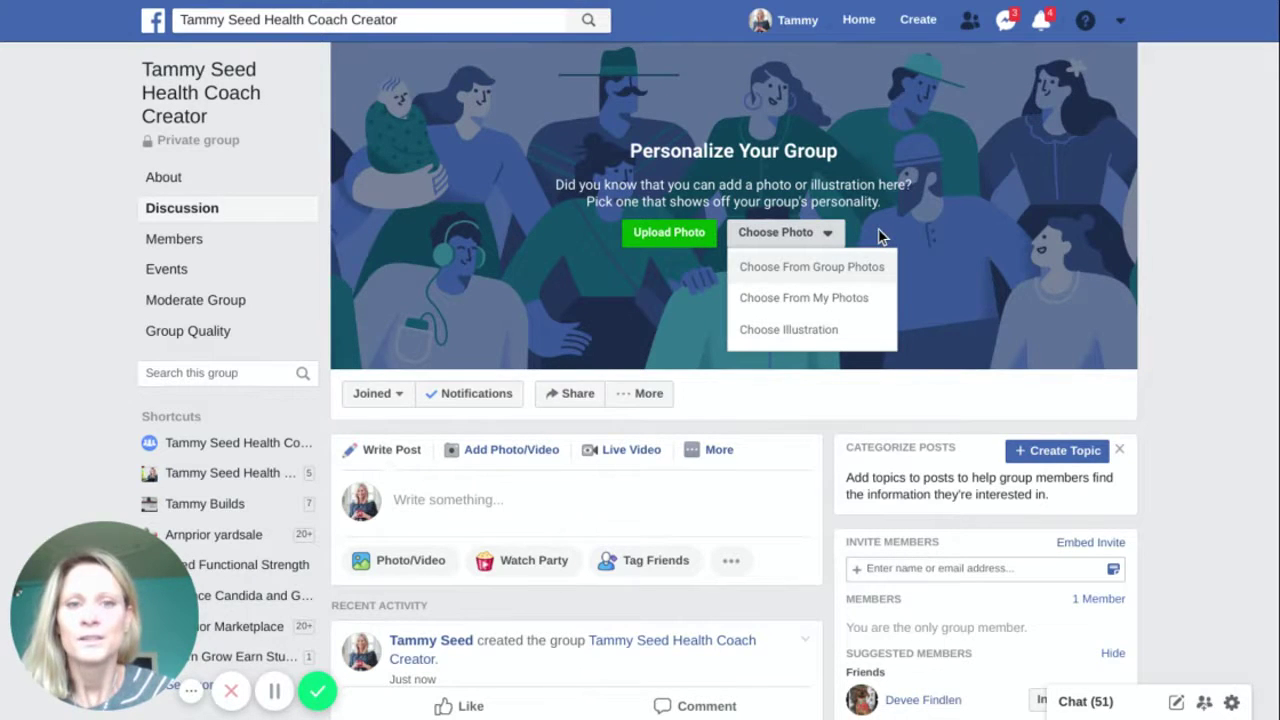
left_click(676, 244)
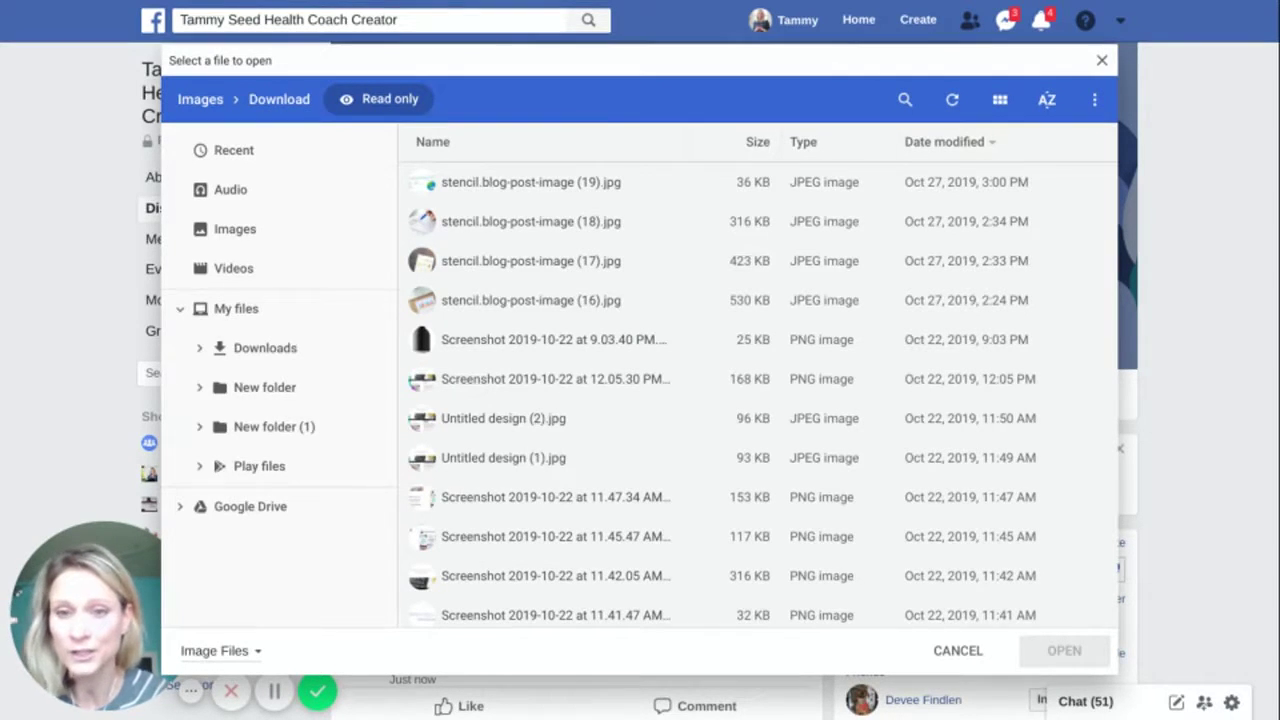
double_click(448, 418)
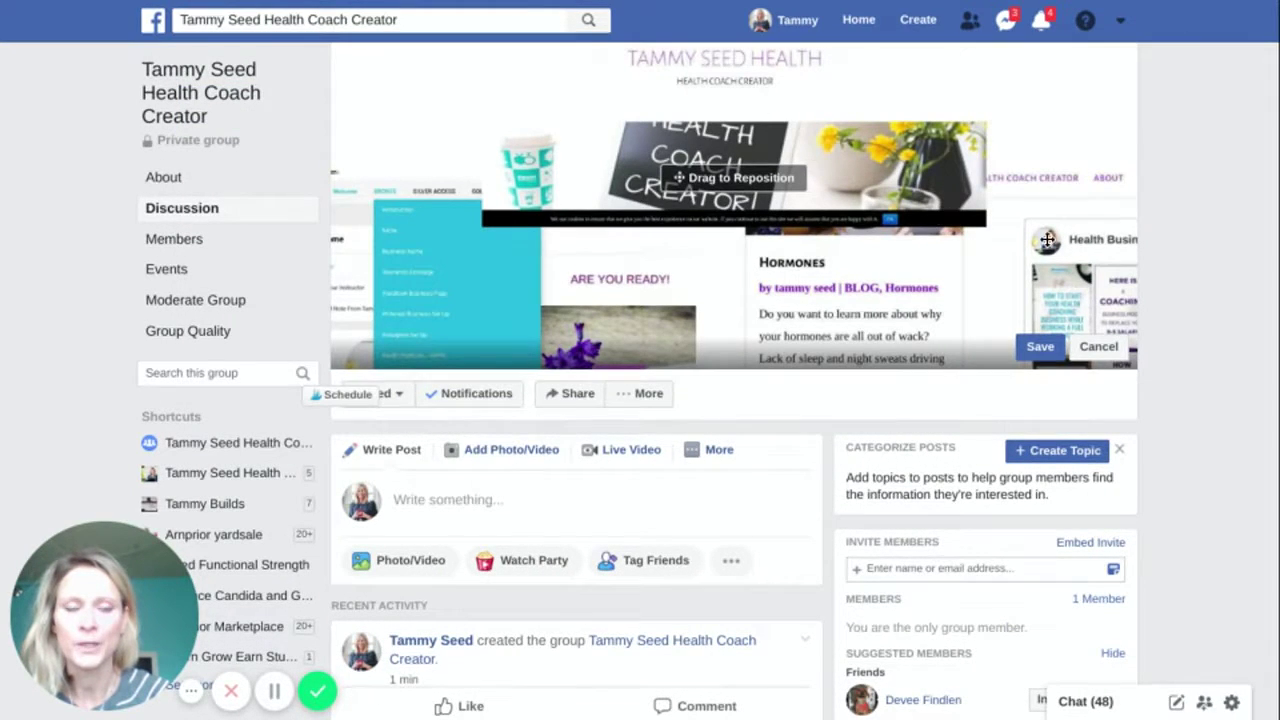
left_click(1040, 348)
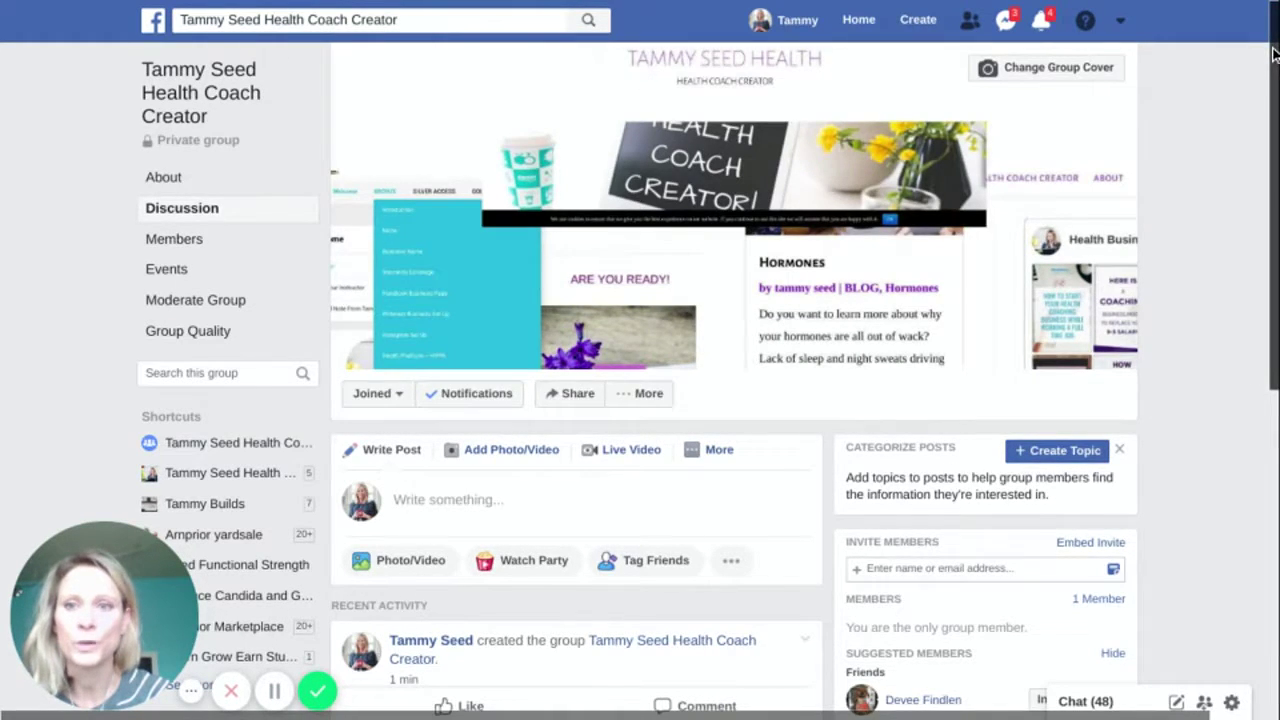
- Draft the group description "Welcome! Please read the following group rules before posting any questions or comments."
scroll(1274, 55, "down", 2)
scroll(1276, 207, "down", 3)
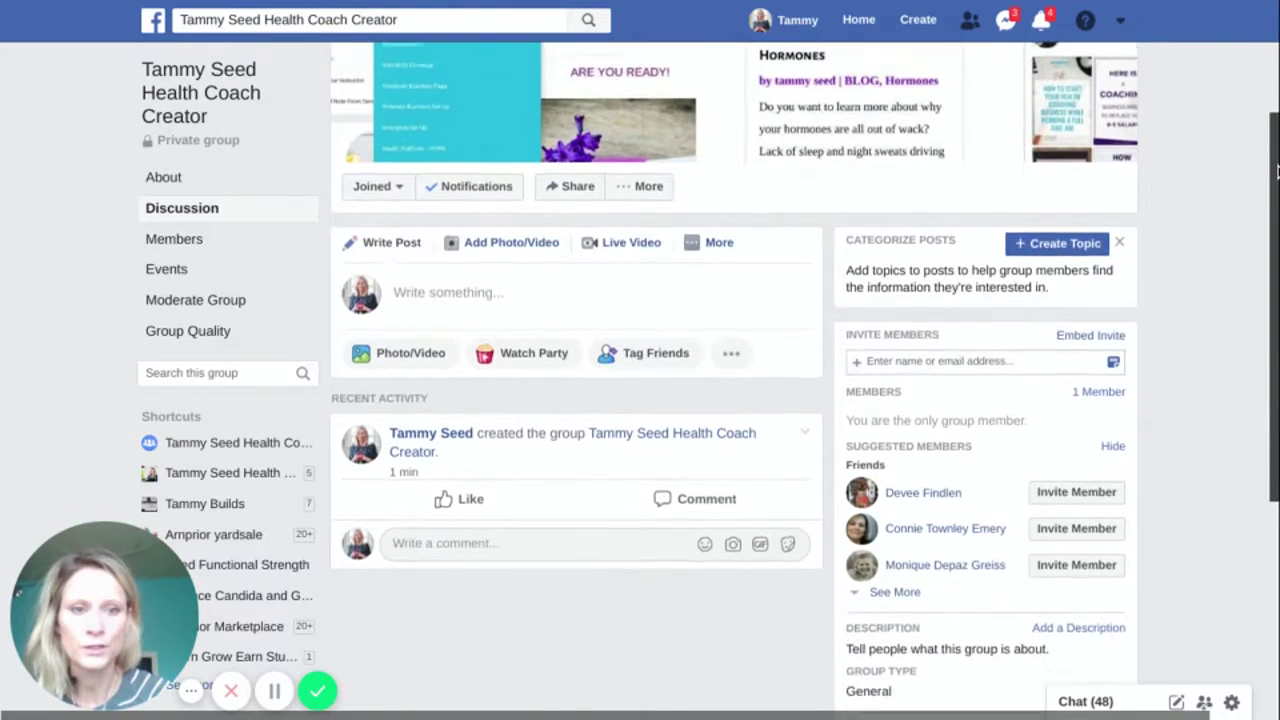
left_click_drag(1276, 207, 1274, 255)
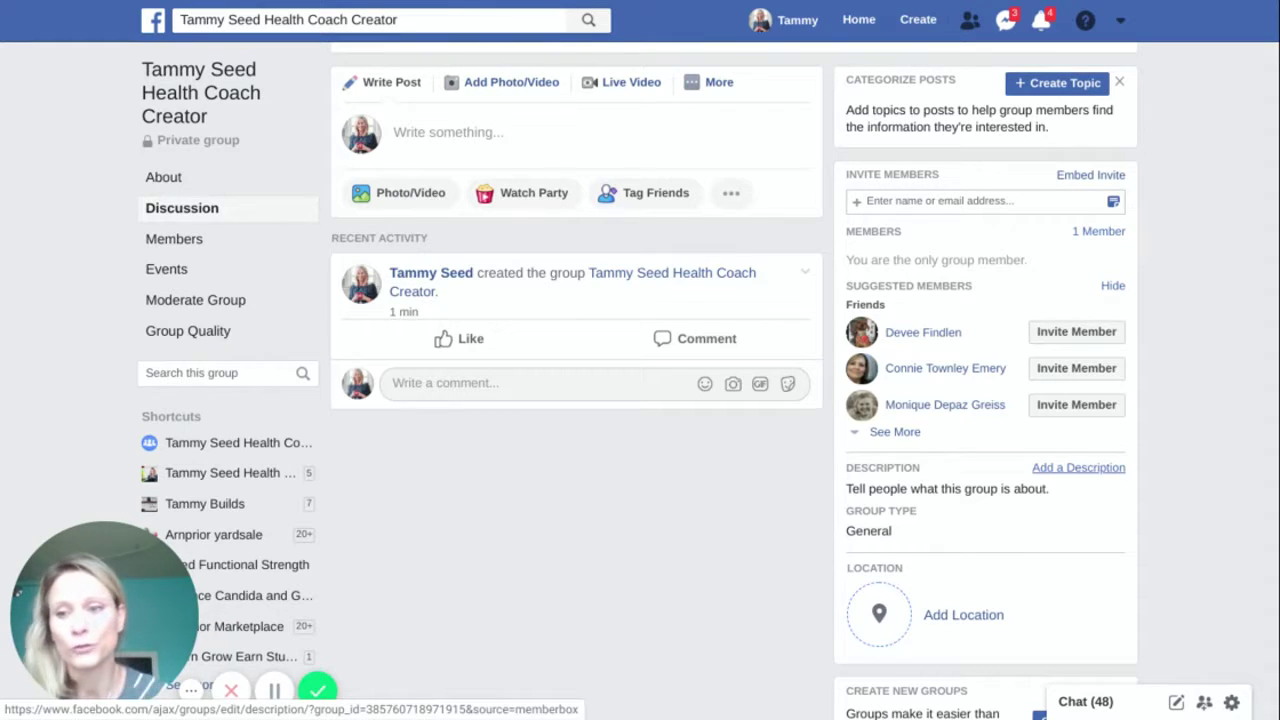
left_click(1077, 467)
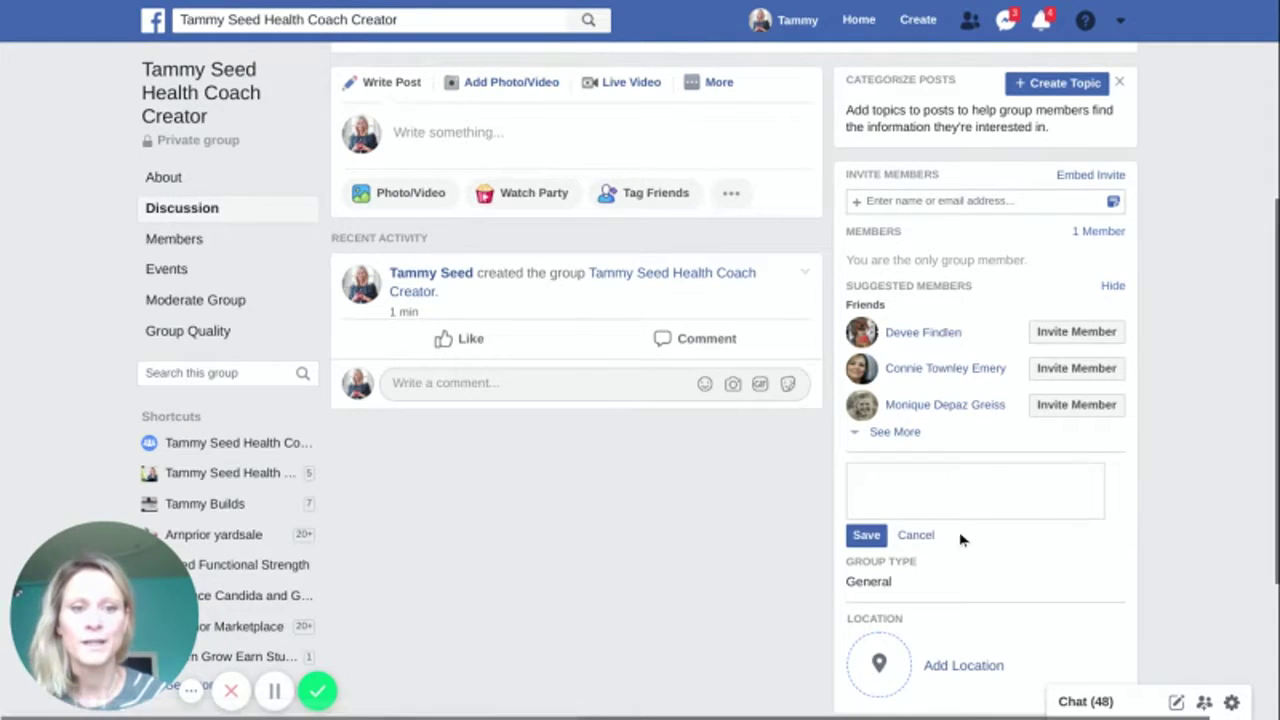
left_click(903, 485)
type("We")
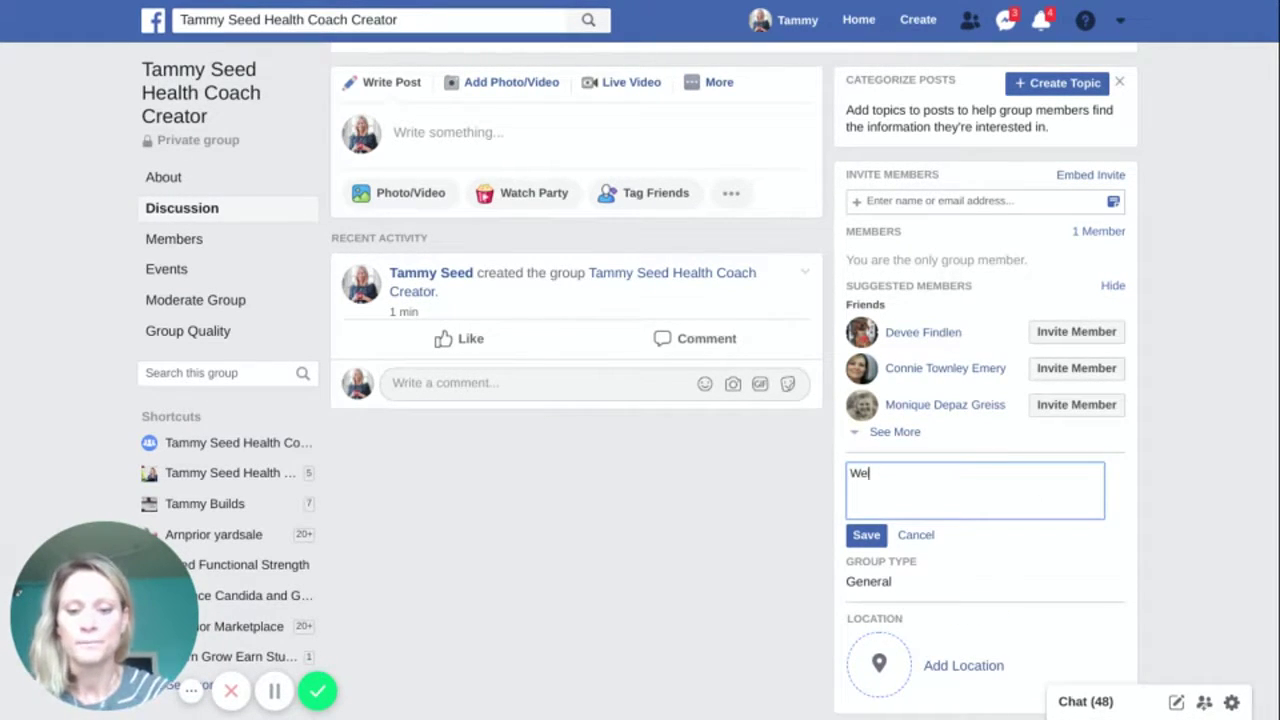
type("lcome!  Pl")
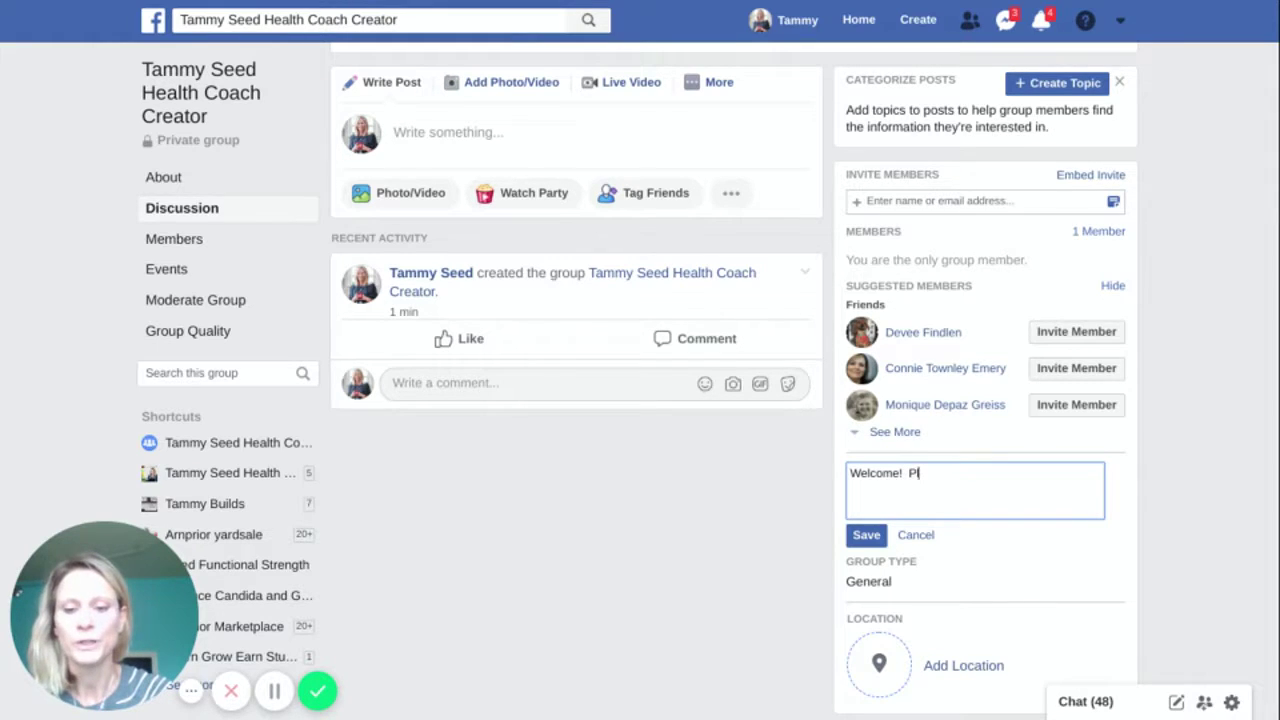
type("ease read")
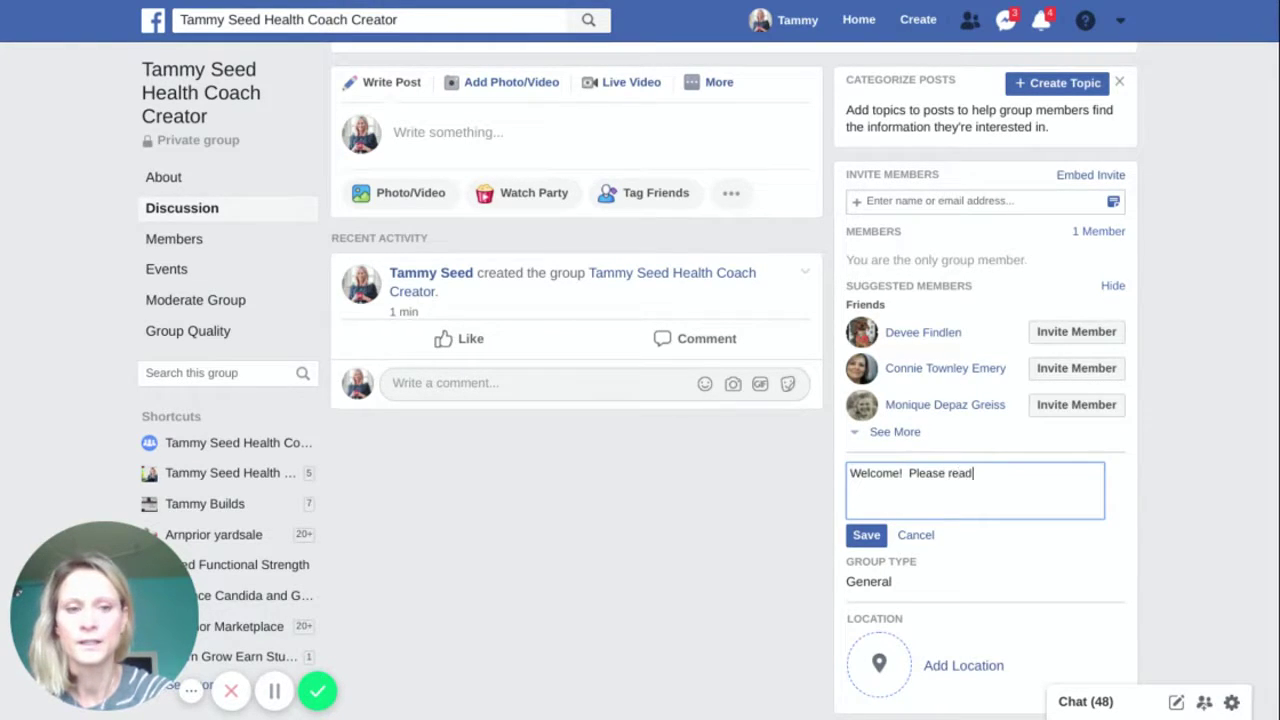
type(" the following")
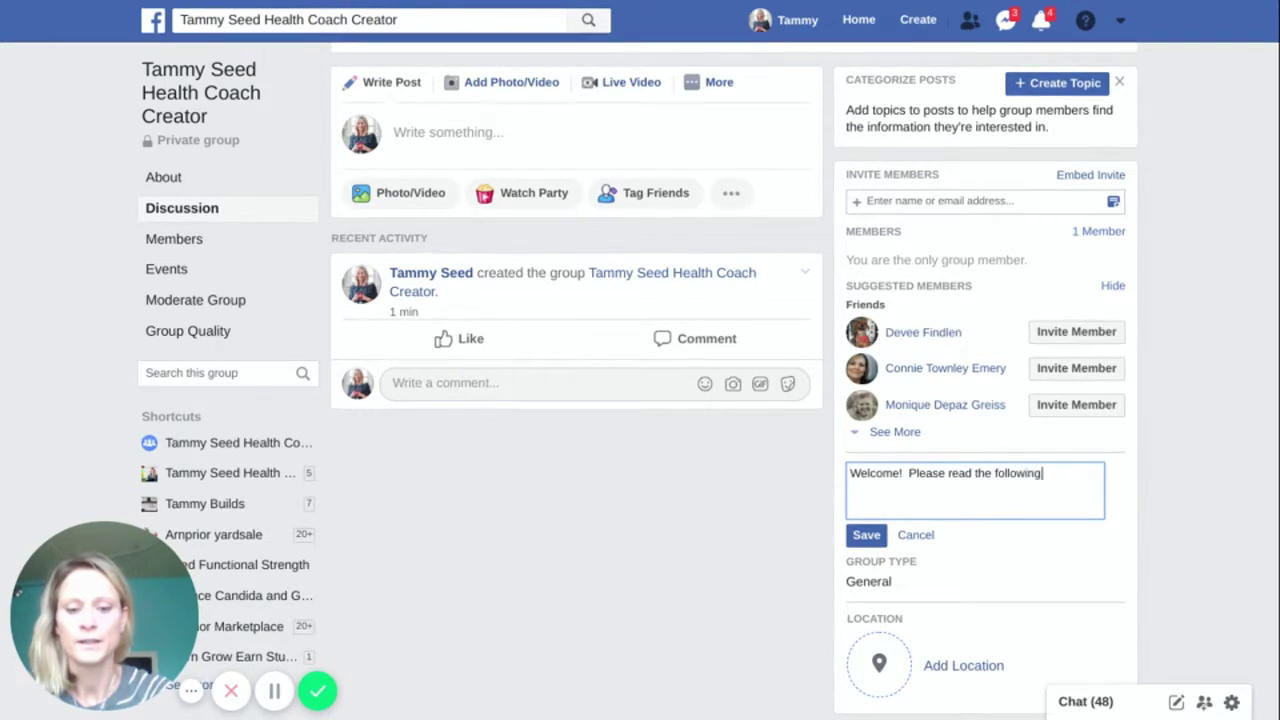
type(" gro")
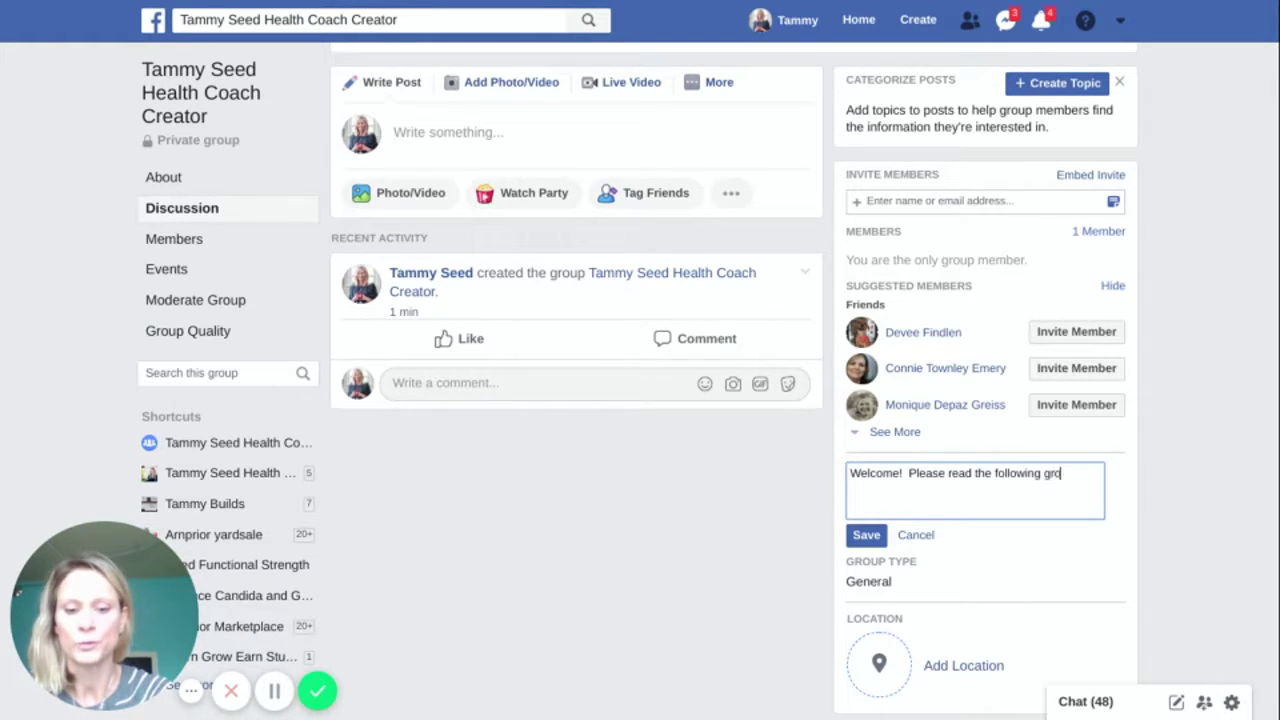
type("up rules before")
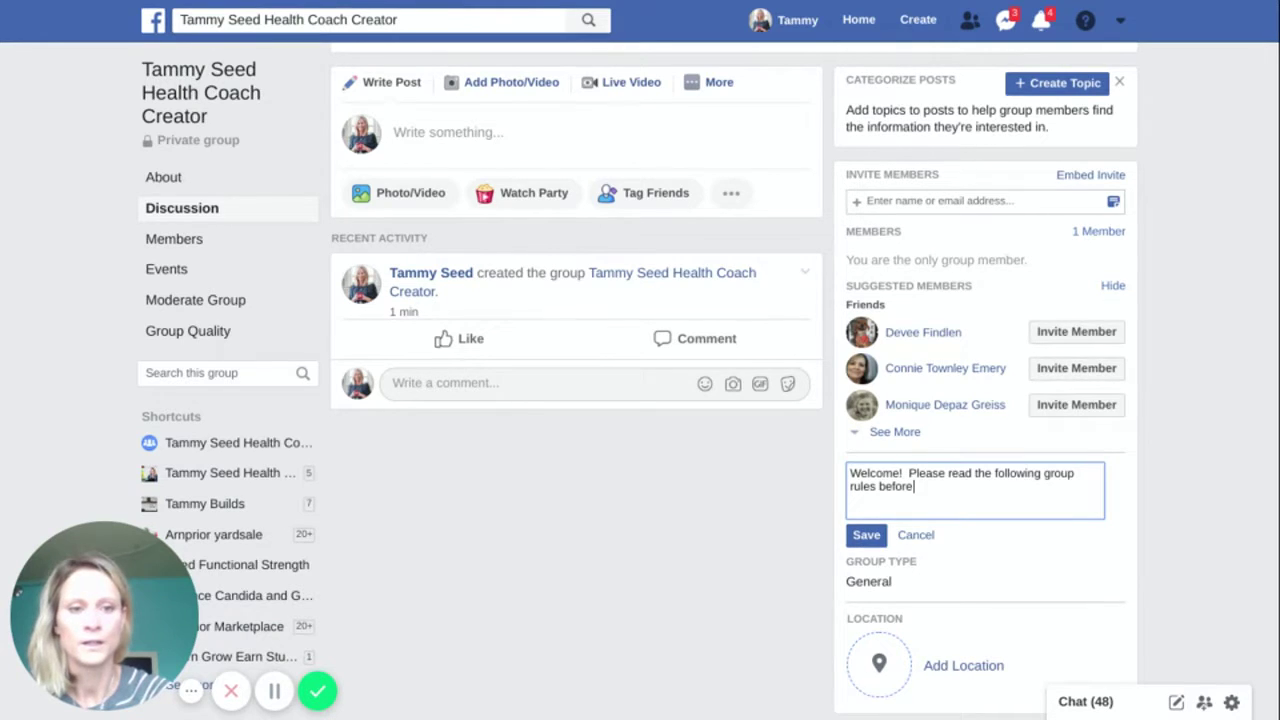
type(" posting any")
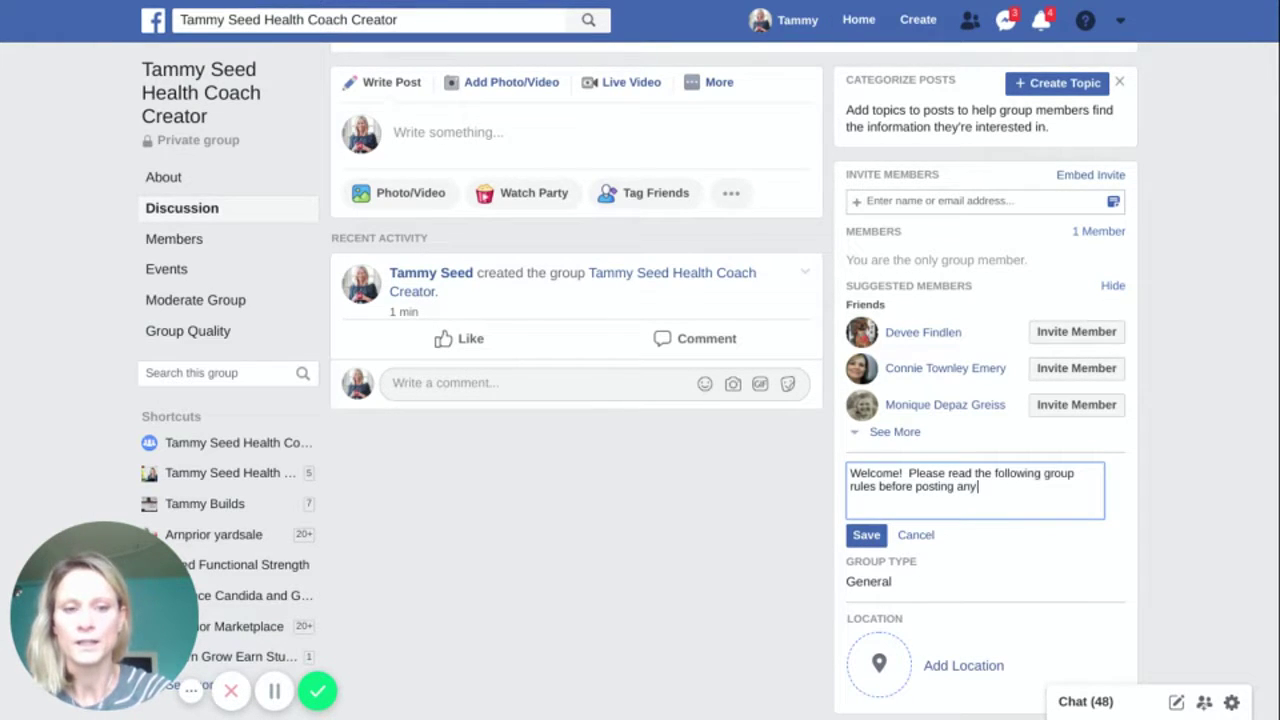
type(" ques")
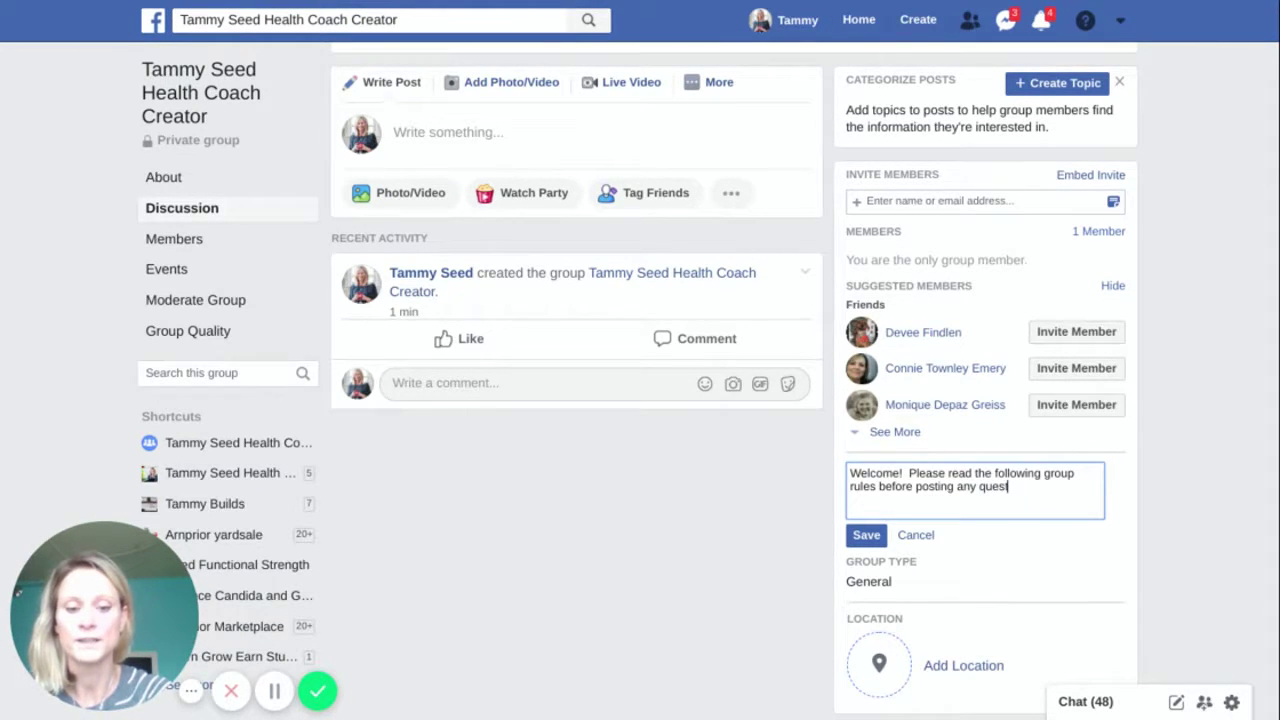
type("tions or comments.")
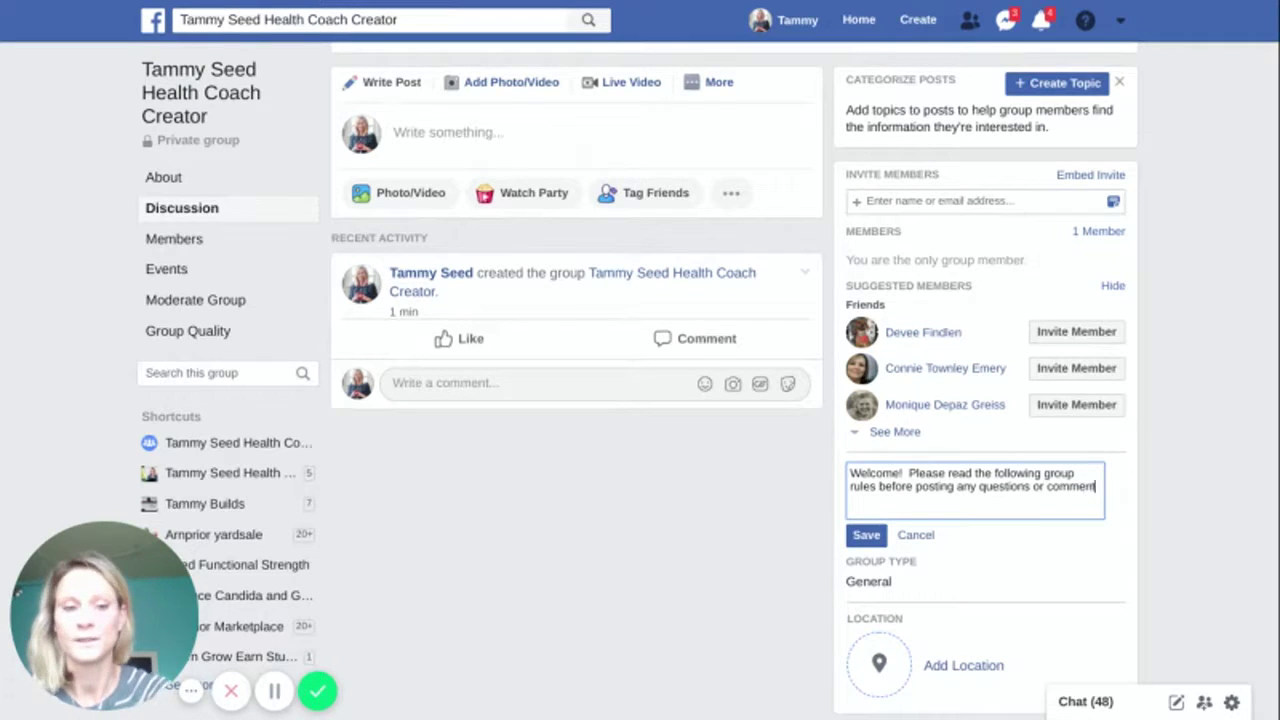
key("Return")
key("Return")
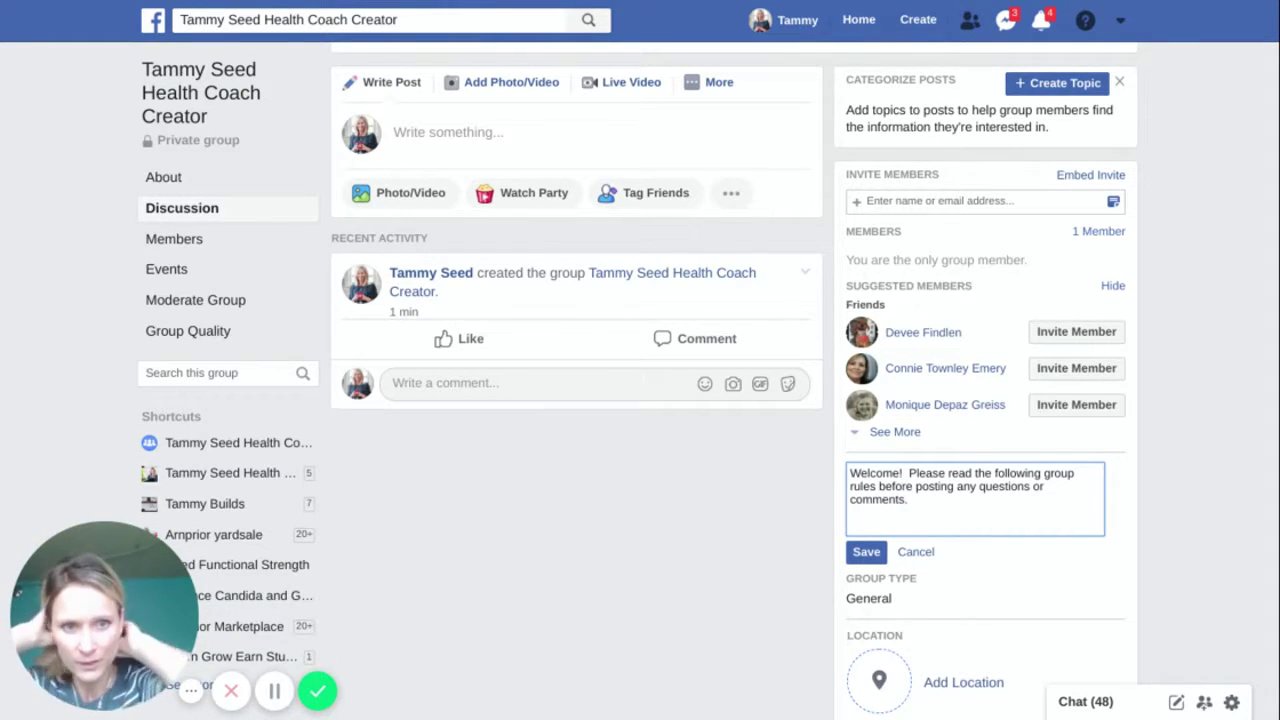
- Hide the suggested members list on the group page and return to the description being edited
left_click(1111, 289)
left_click(1003, 334)
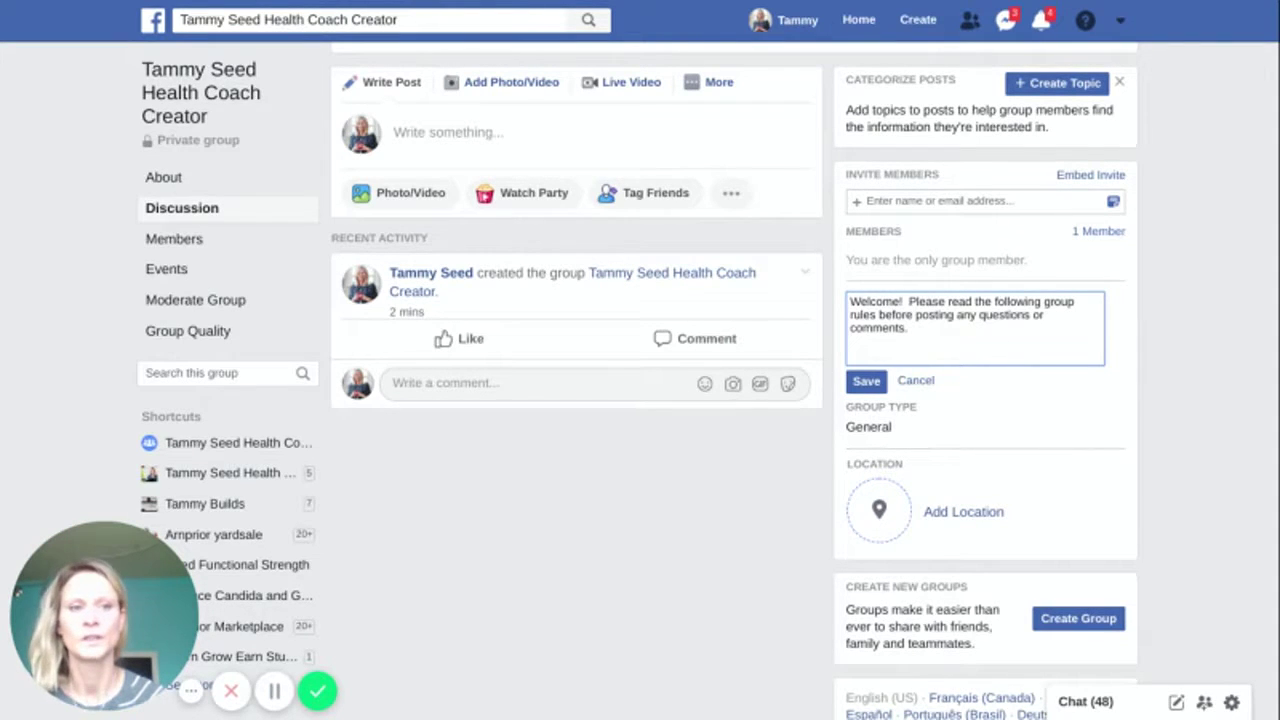
scroll(1270, 418, "up", 3)
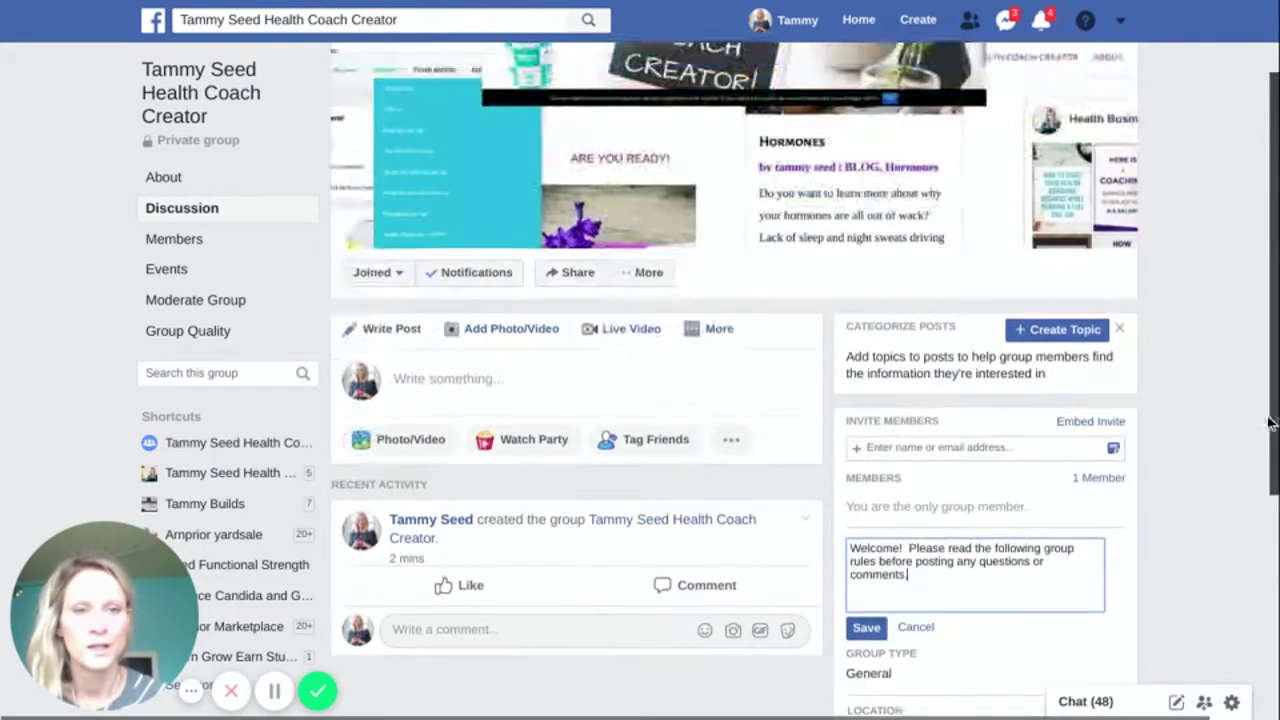
scroll(1272, 360, "up", 1)
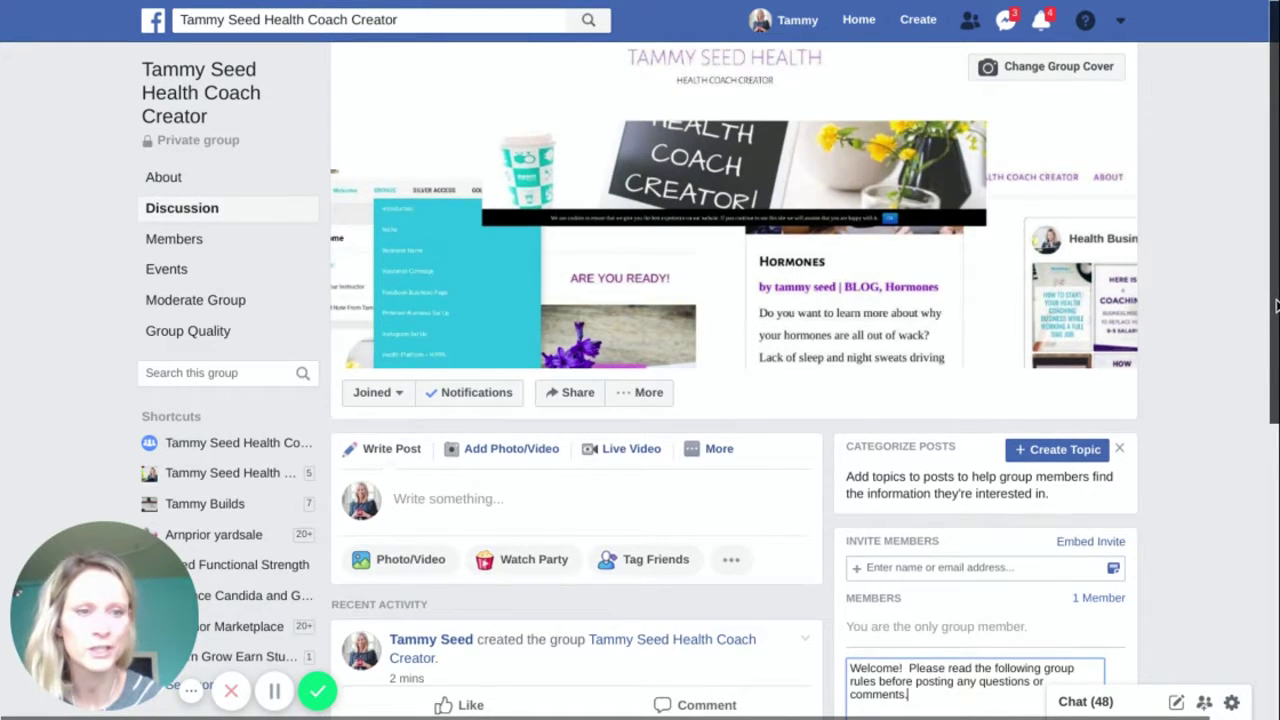
scroll(1272, 360, "down", 3)
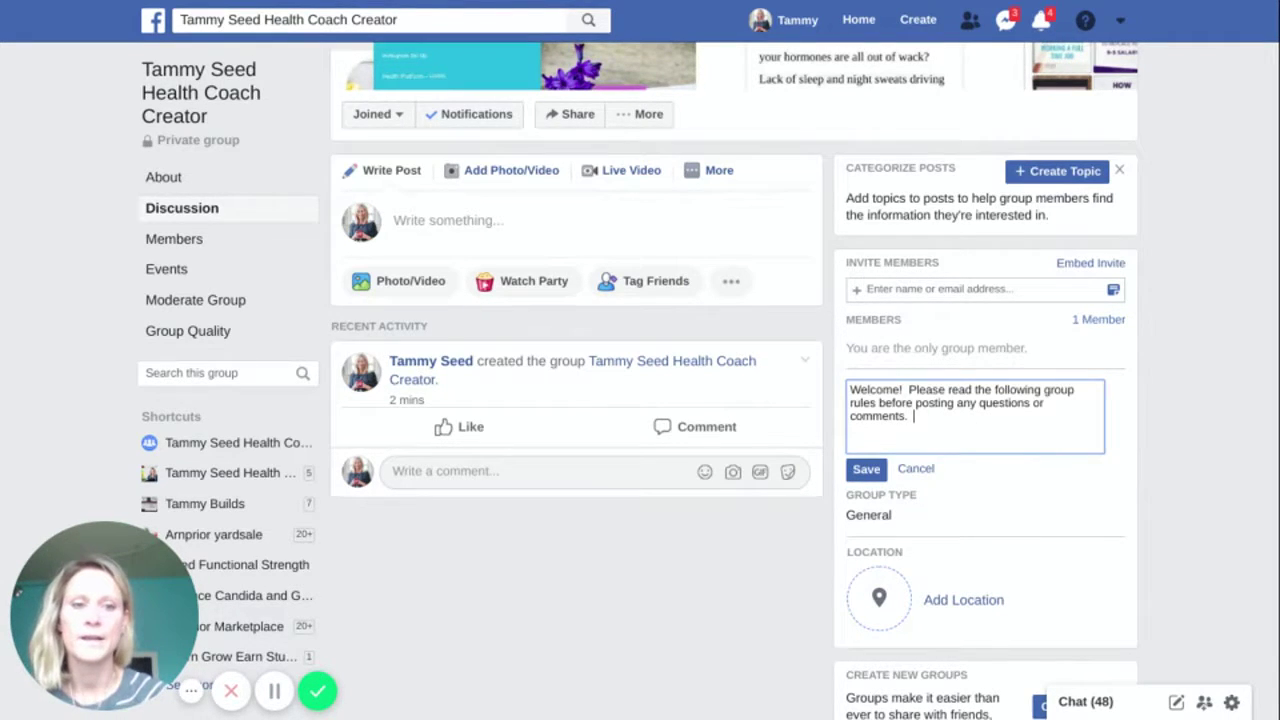
- Delete the whole drafted group description and cancel editing it
key("BackSpace")
key("BackSpace")
key("BackSpace")
key("BackSpace")
key("BackSpace")
key("BackSpace")
key("BackSpace")
key("BackSpace")
key("BackSpace")
key("BackSpace")
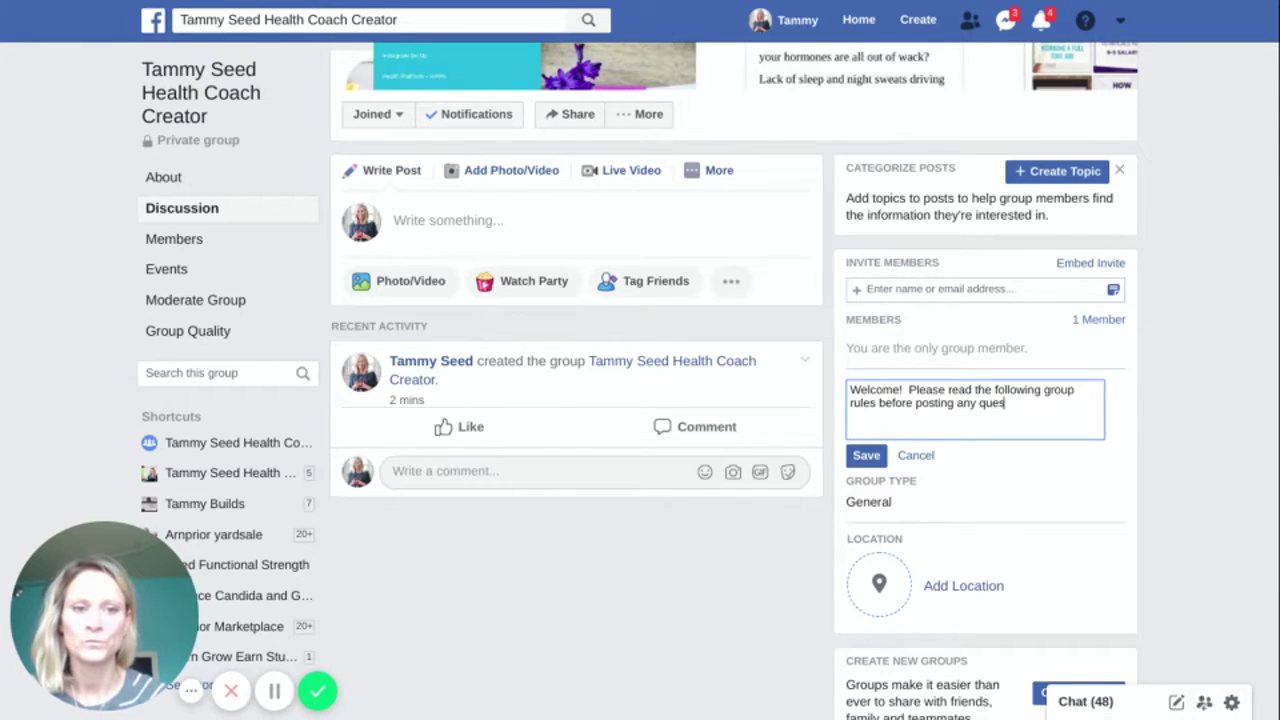
triple_click(957, 405)
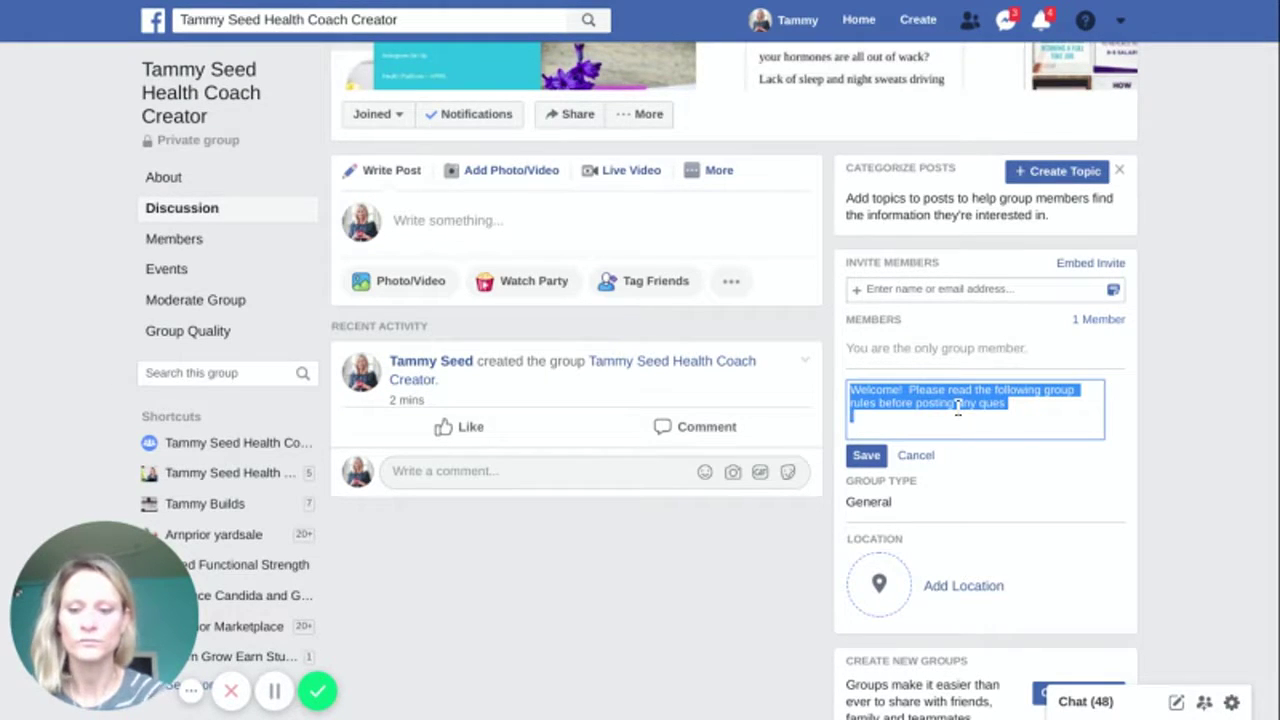
key("BackSpace")
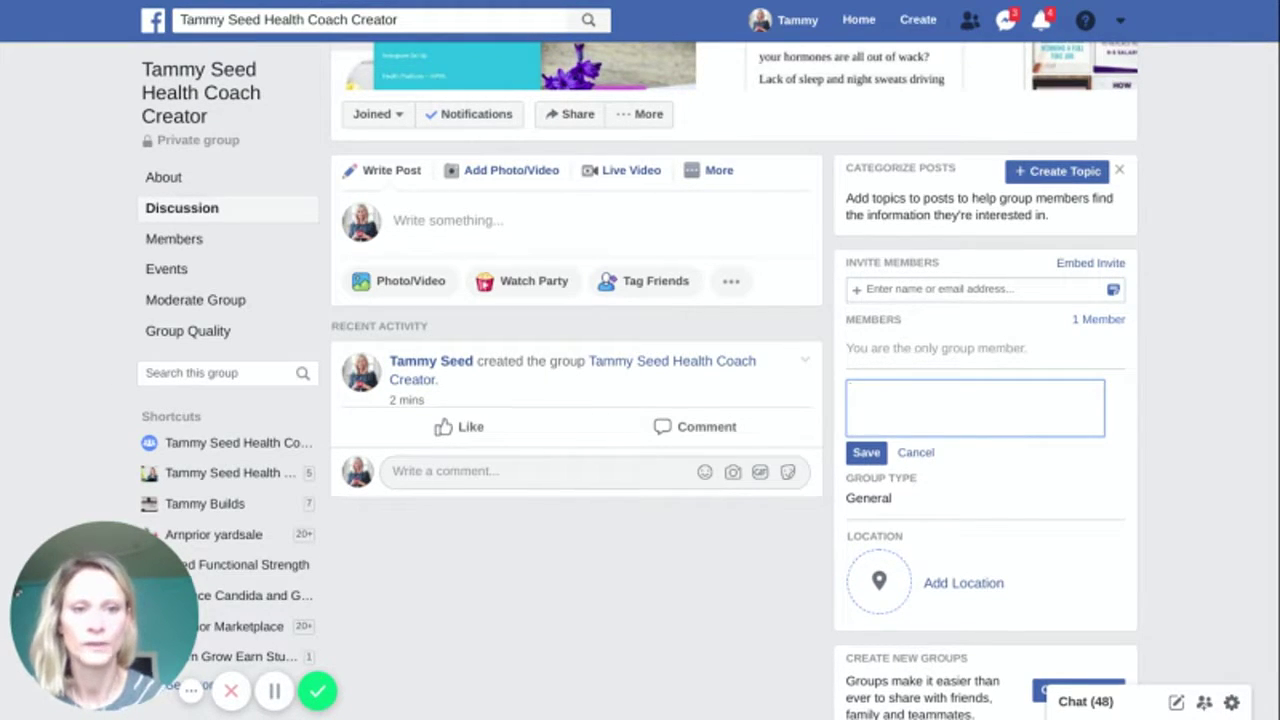
left_click(912, 452)
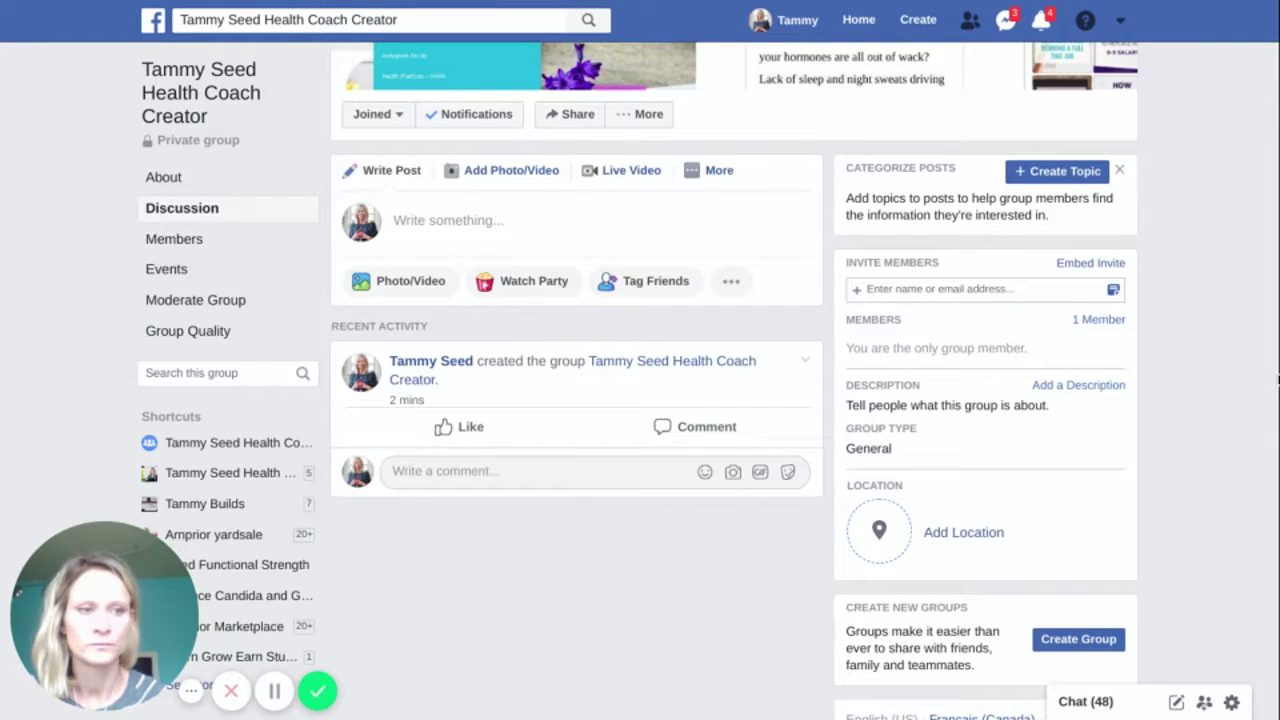
- Open the group's description for editing again
left_click(1274, 105)
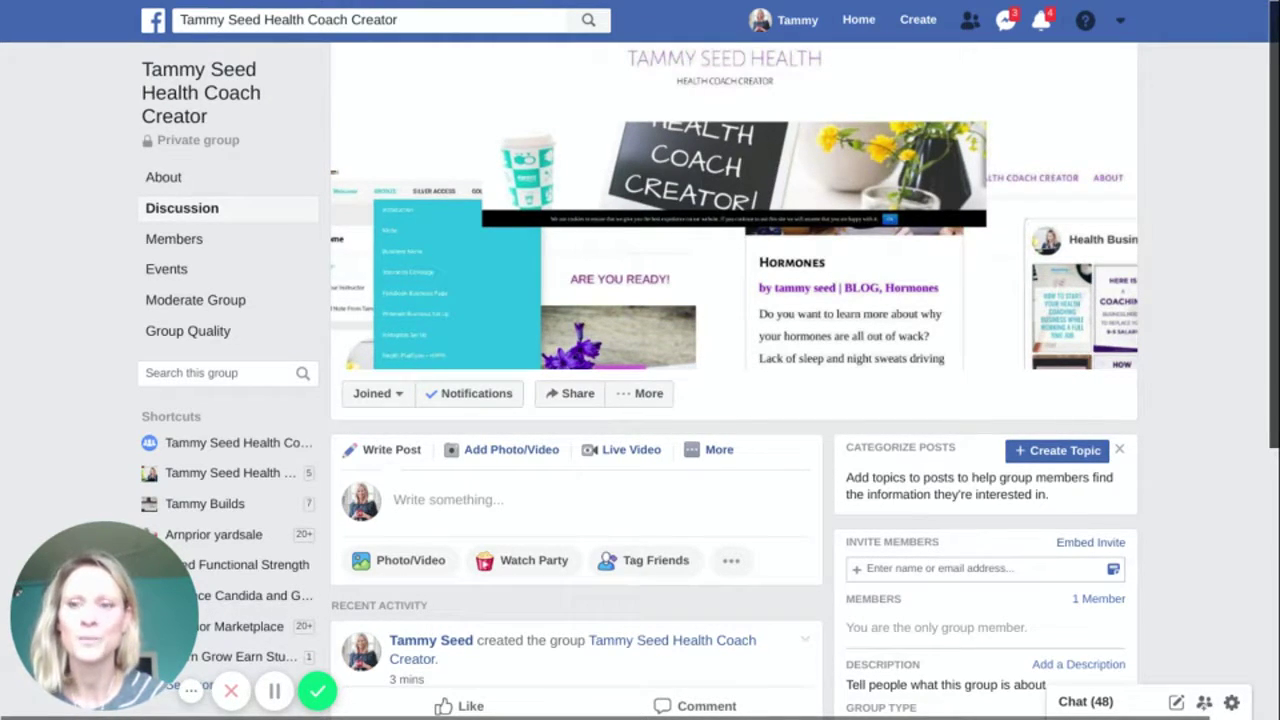
scroll(733, 400, "down", 1)
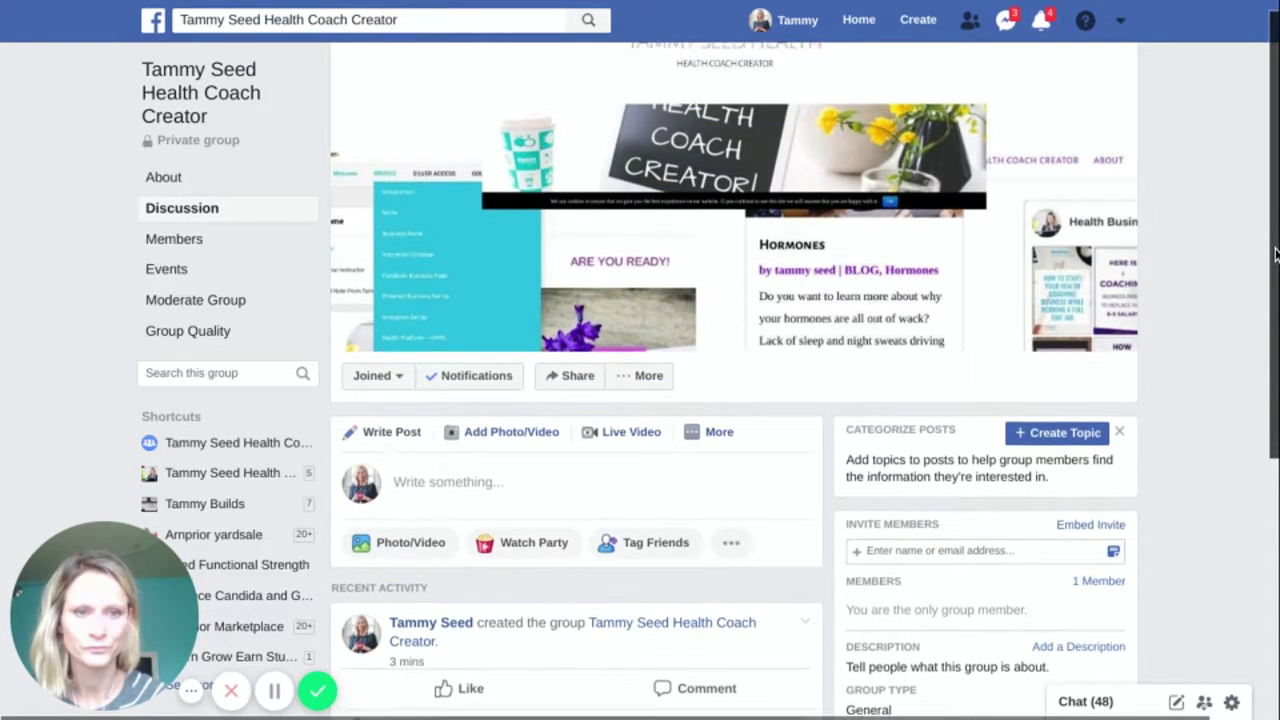
scroll(733, 400, "up", 1)
scroll(1153, 450, "down", 3)
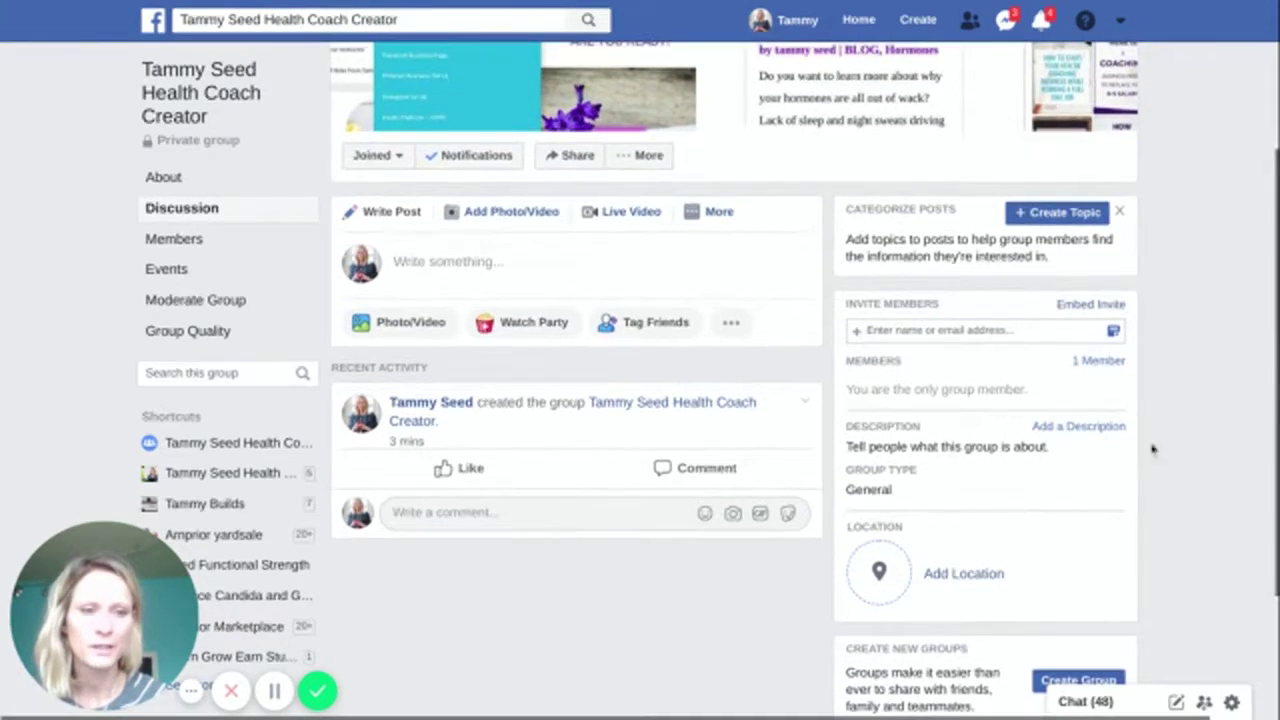
left_click(1089, 434)
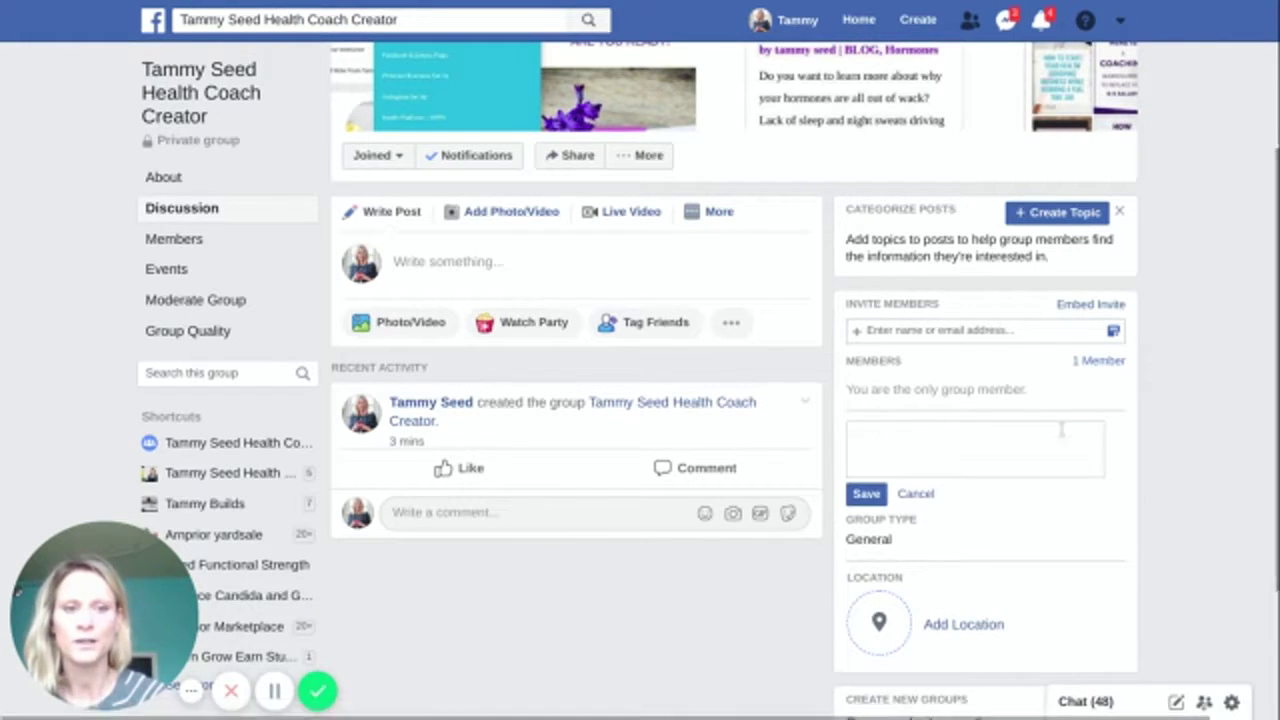
left_click(1029, 430)
type("I agree to the above purchase and full payment")
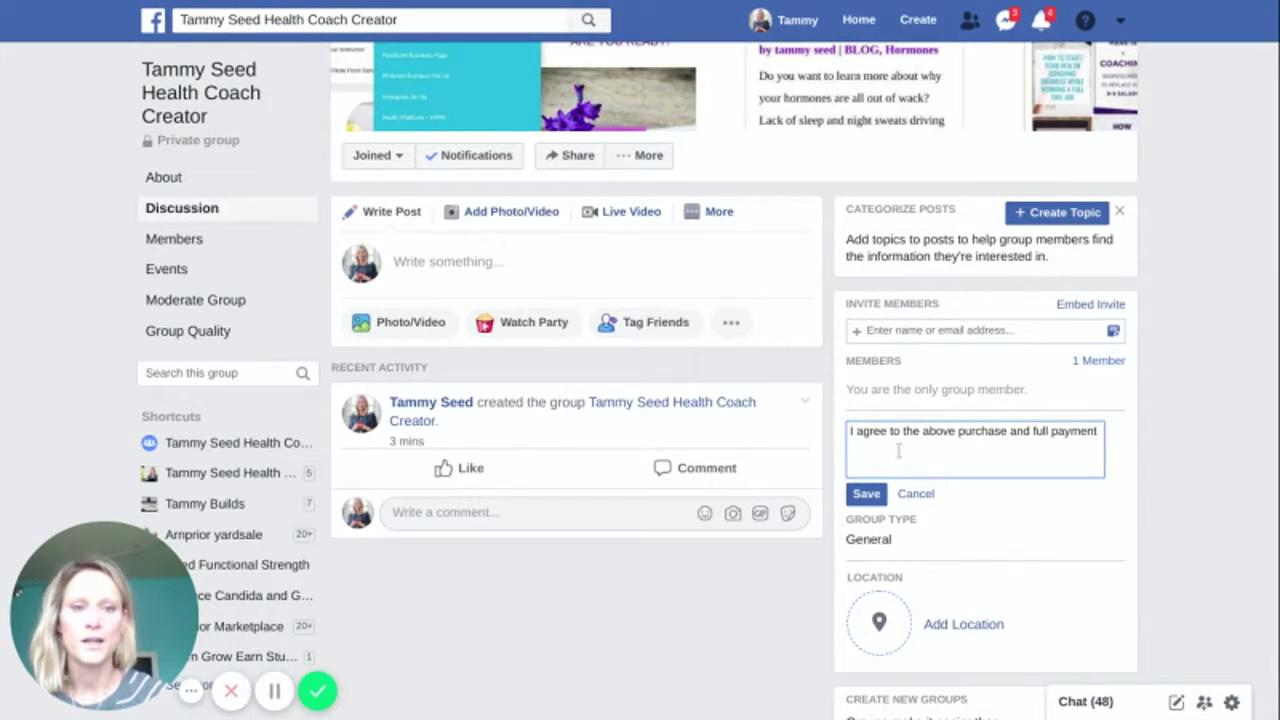
key("ctrl+shift+Left")
key("ctrl+a")
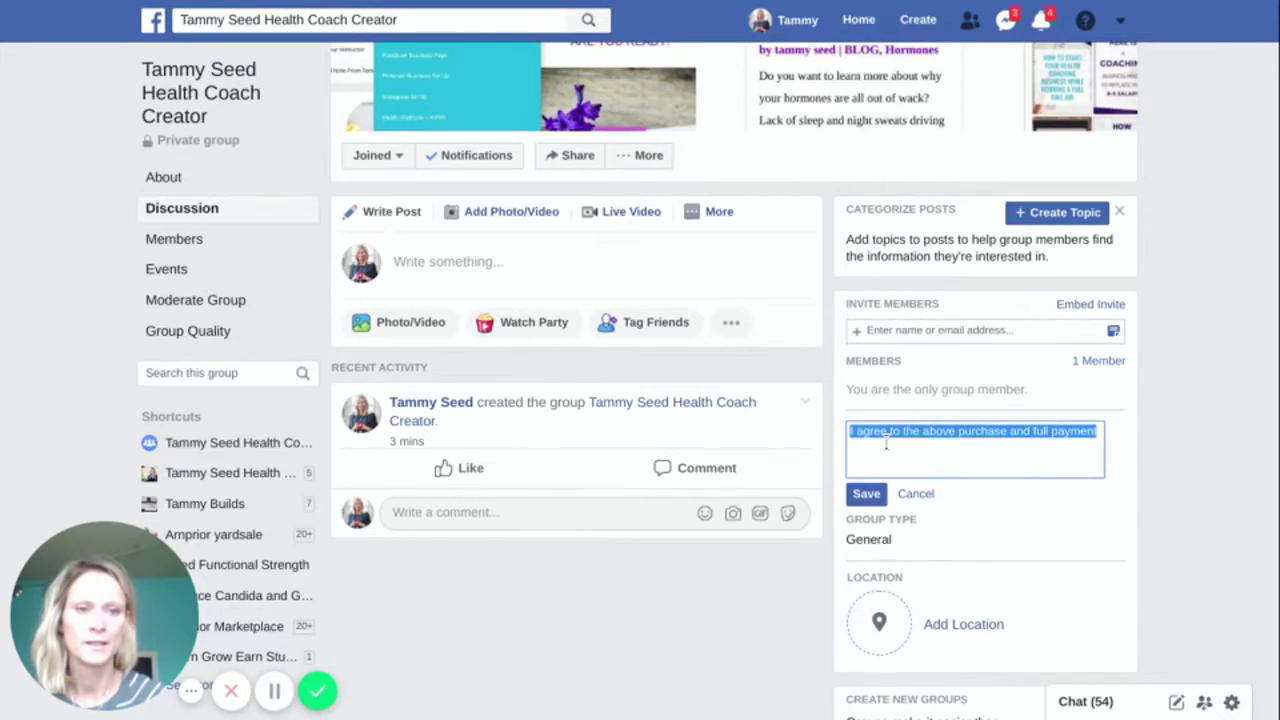
key("BackSpace")
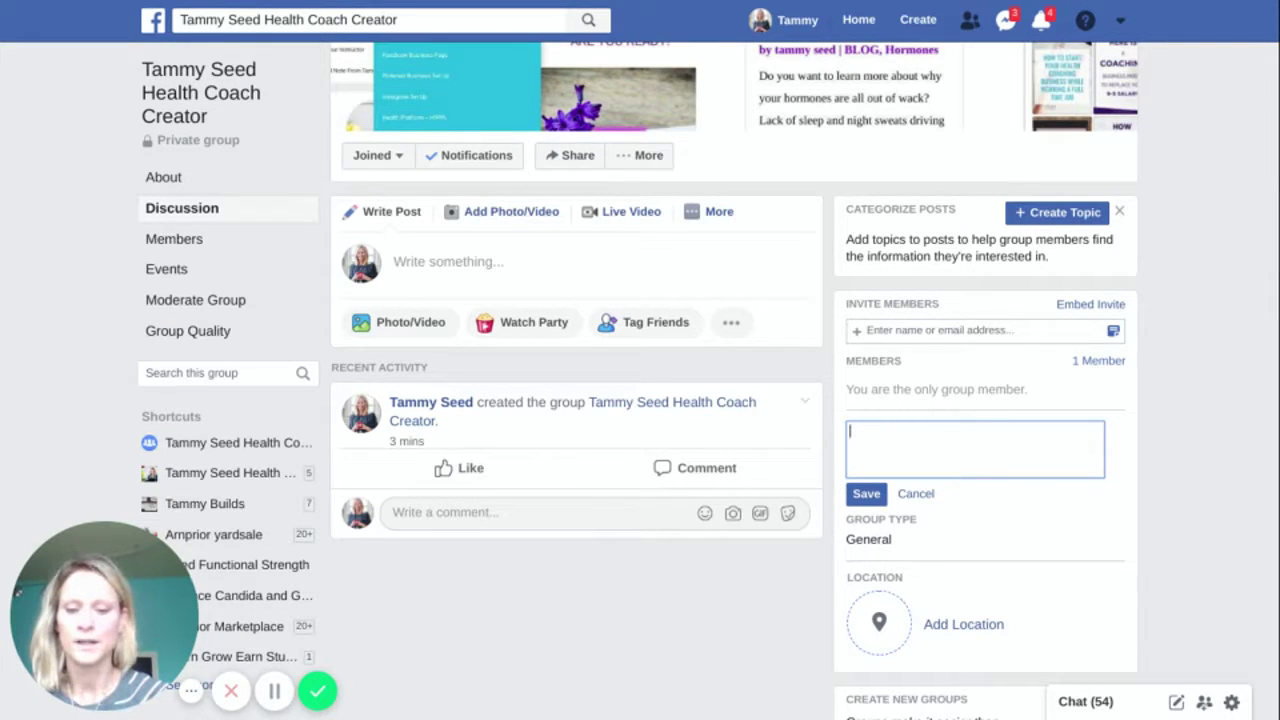
- Write "Welcome! Please read these group rules before posting any comments or questions." as the opening of the group description
type("We")
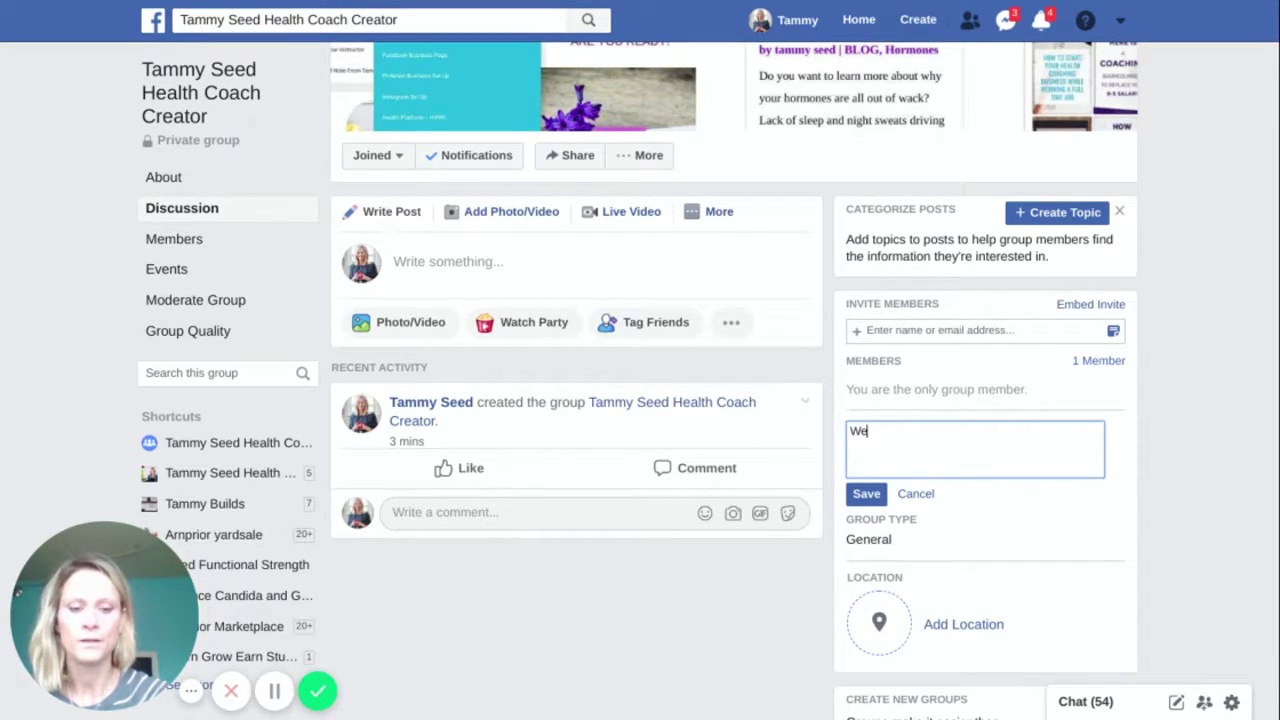
type("lcome")
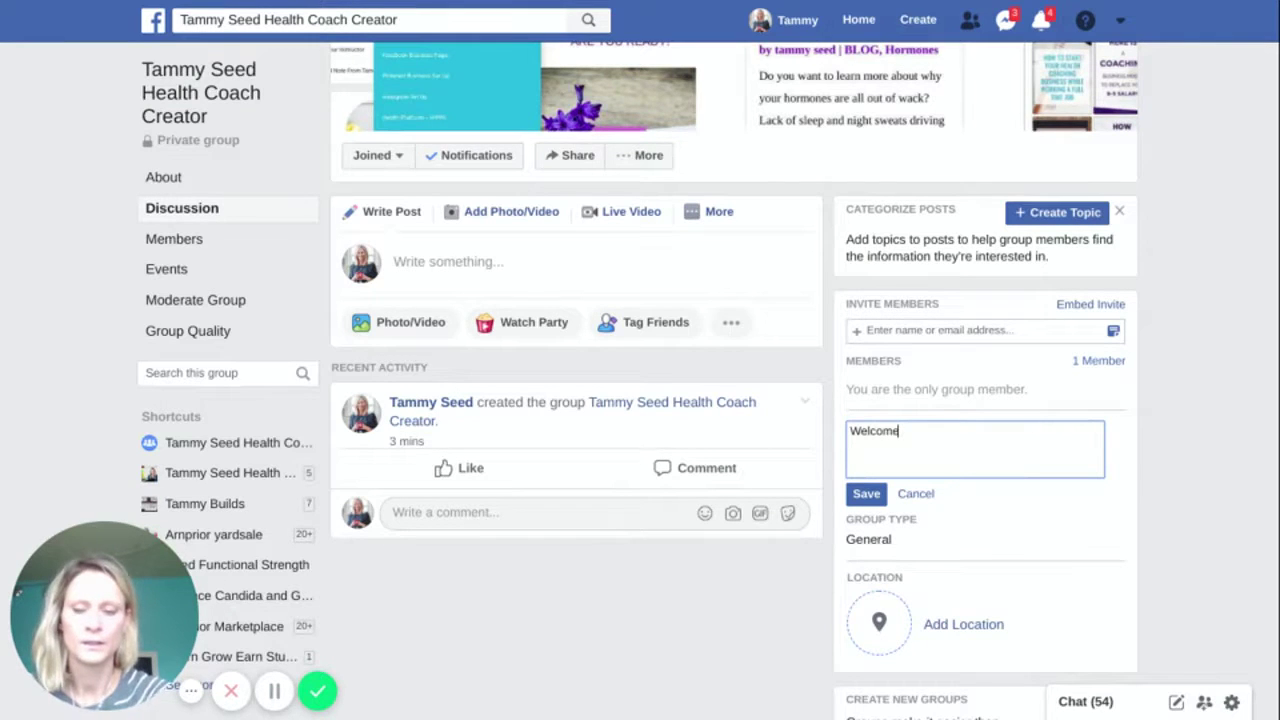
type("! Please read the")
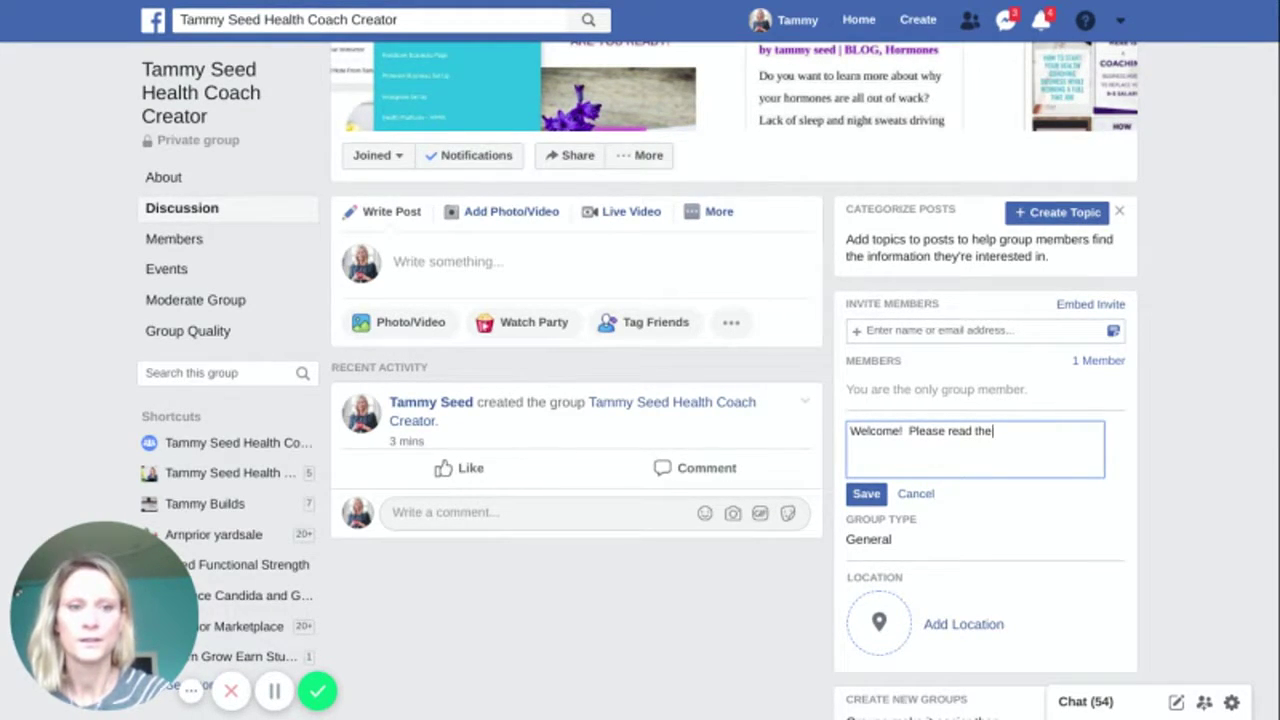
type("se group")
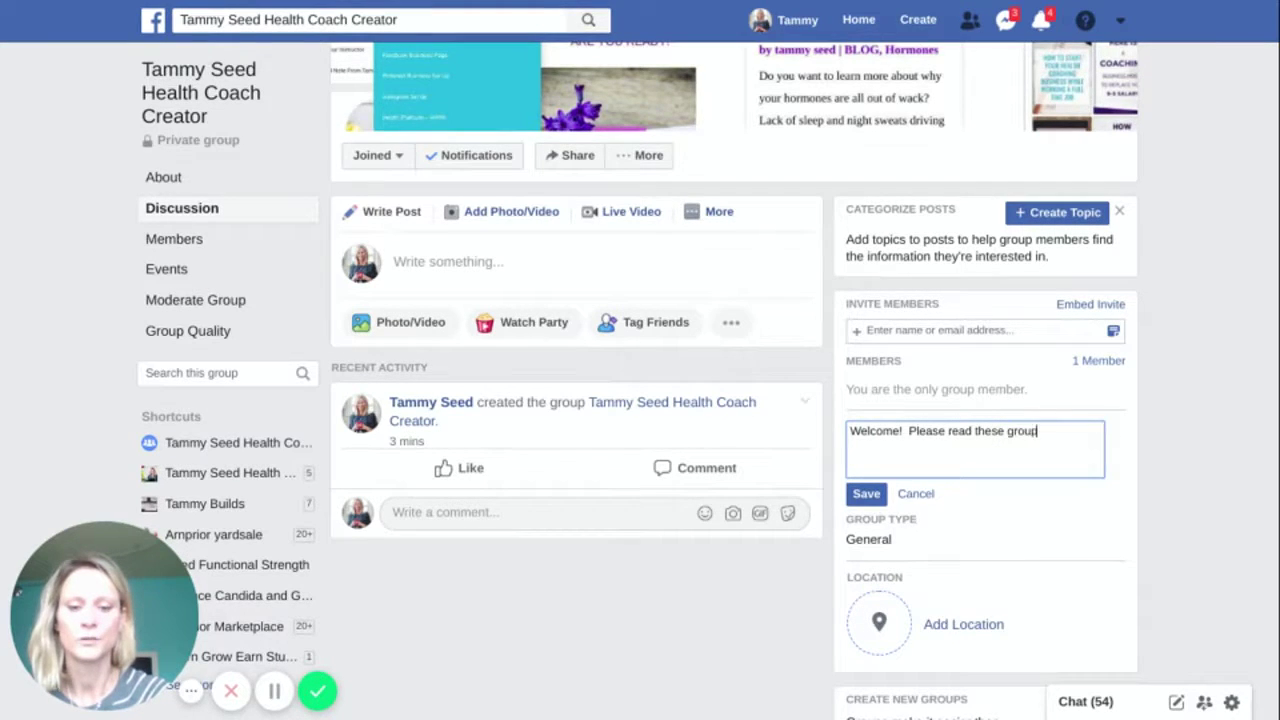
type(" rules before")
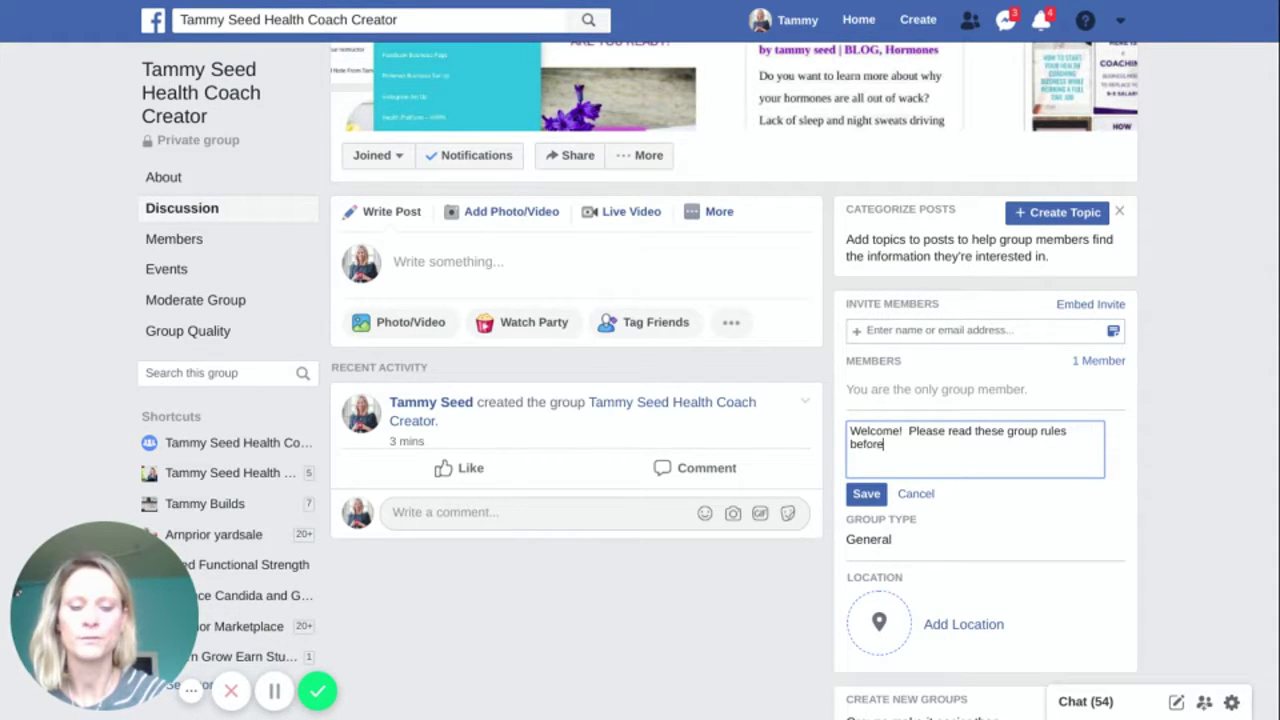
type(" po")
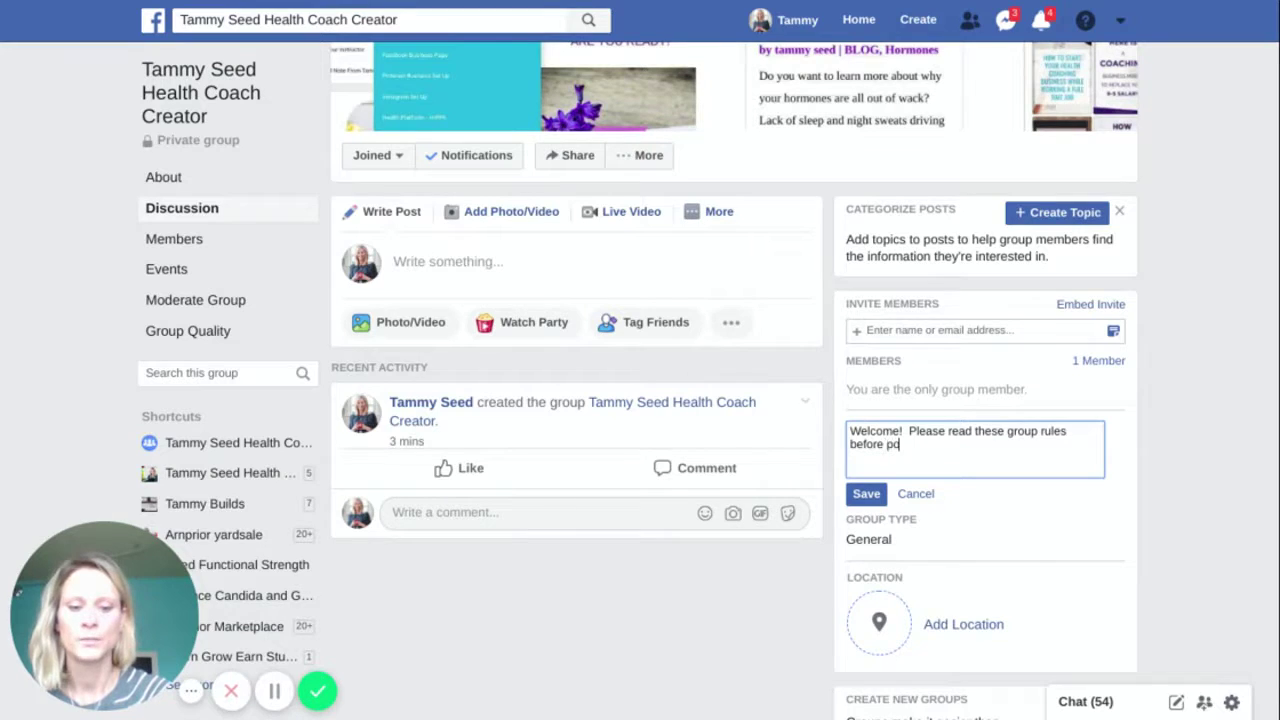
type("sting any comm")
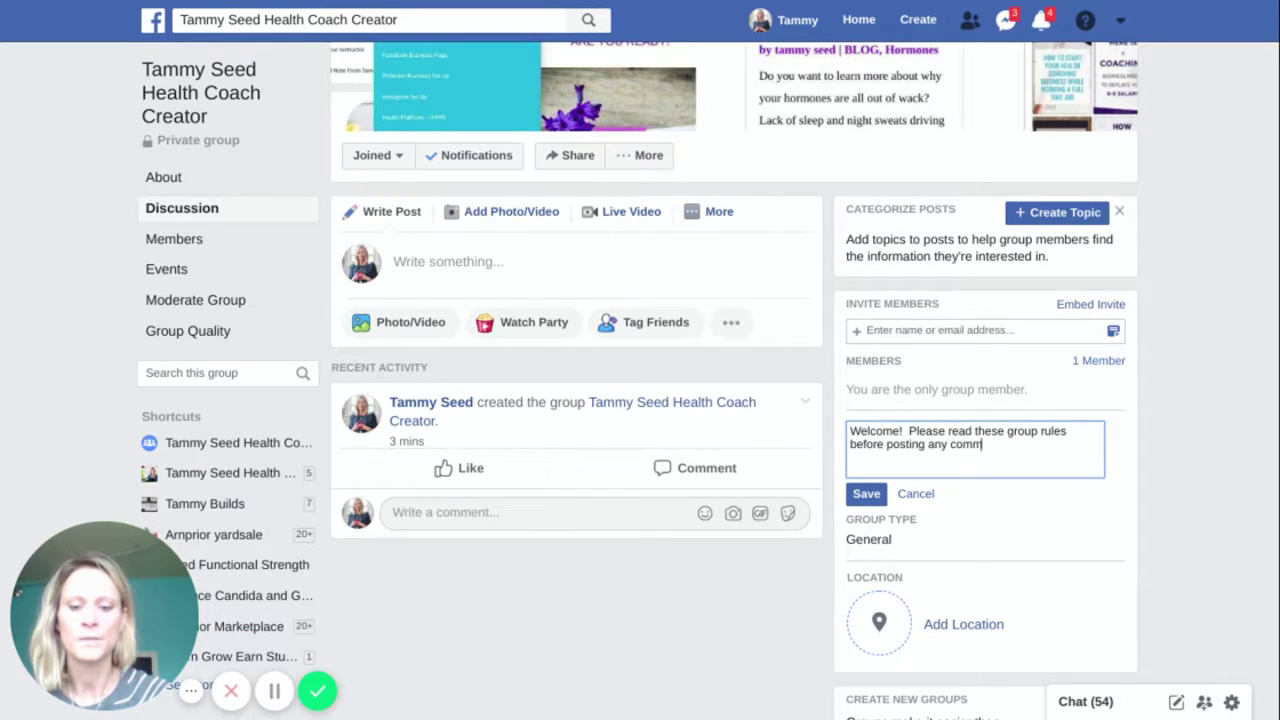
type("ents or questions.")
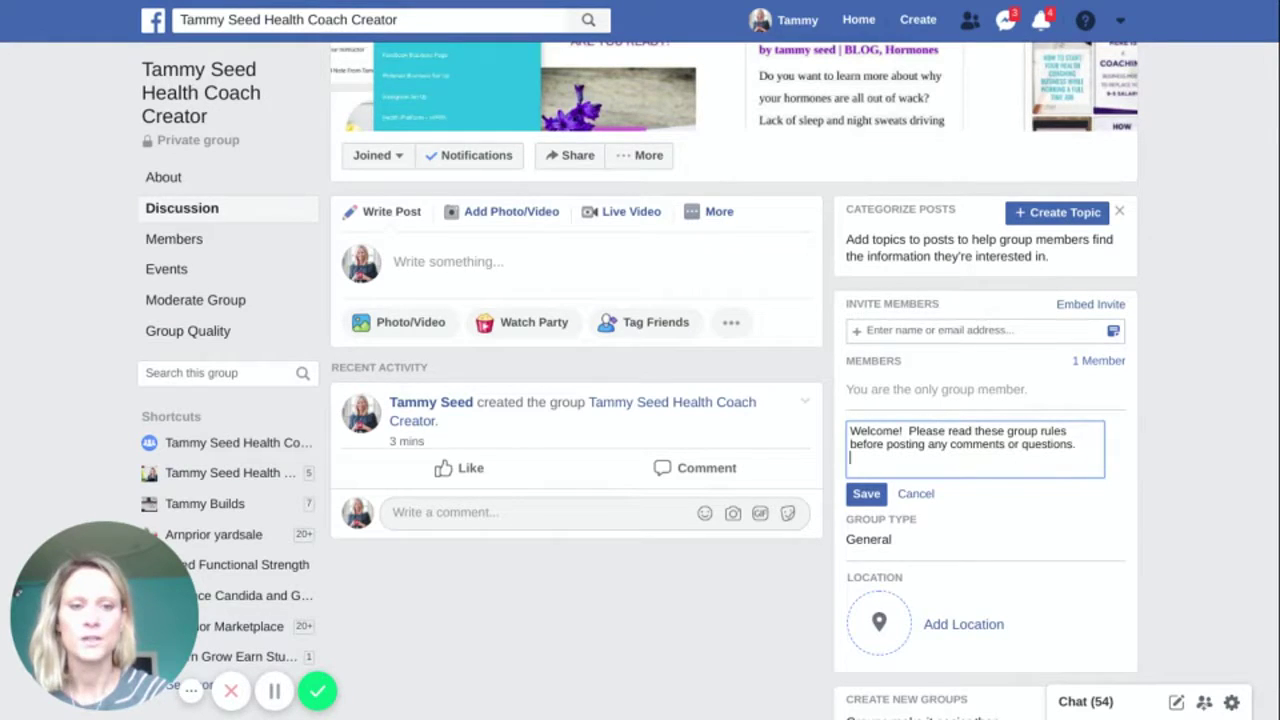
- Add a "Rules:" heading below the welcome text, separated by a blank line
key("Return")
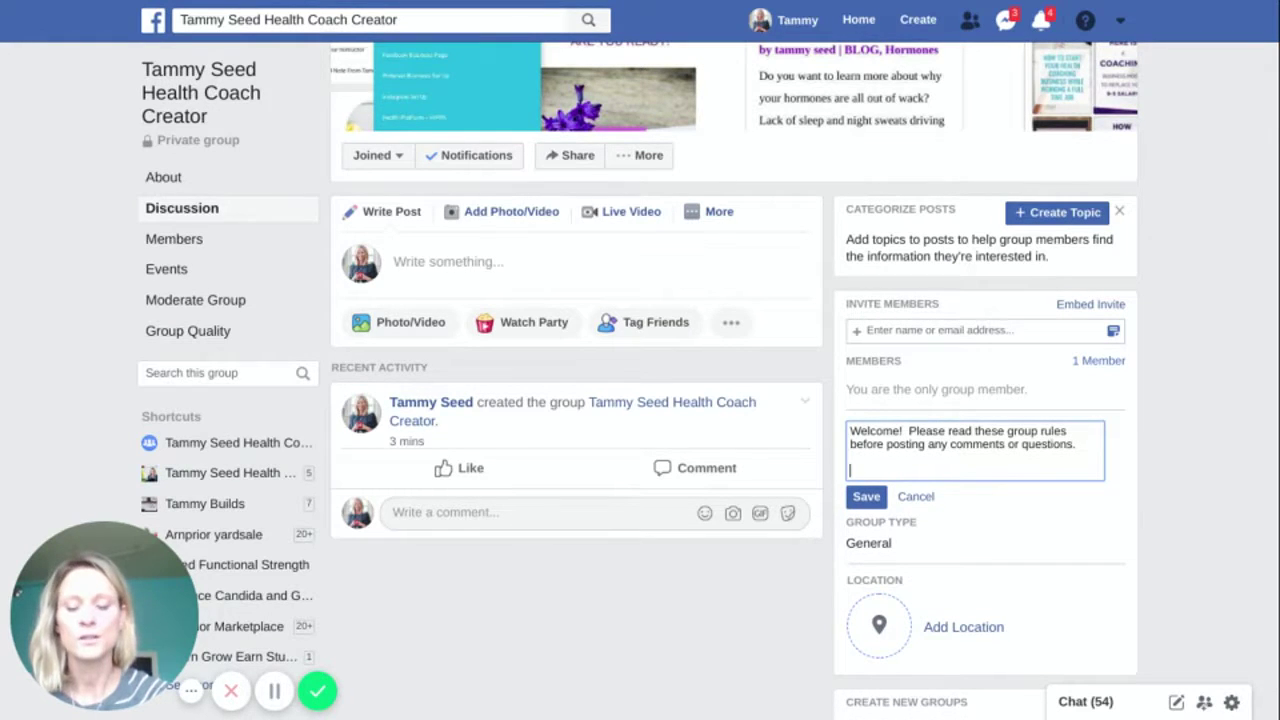
type("Rule")
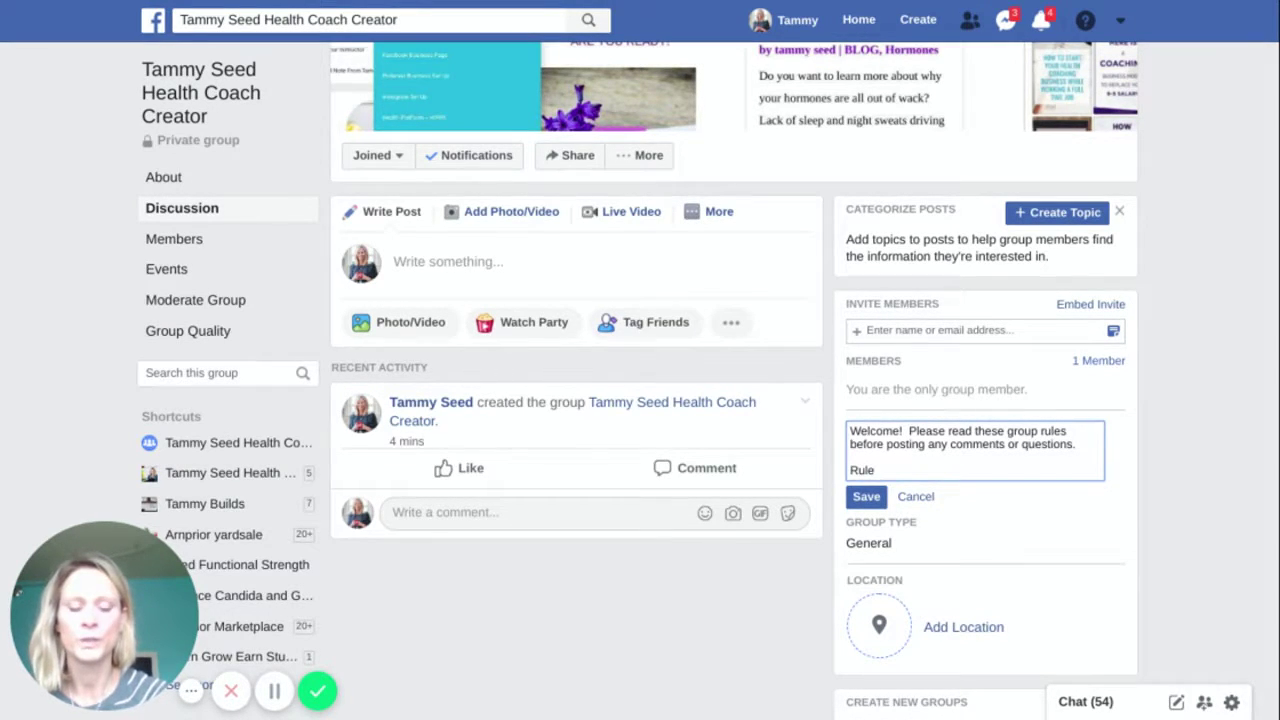
type("s:")
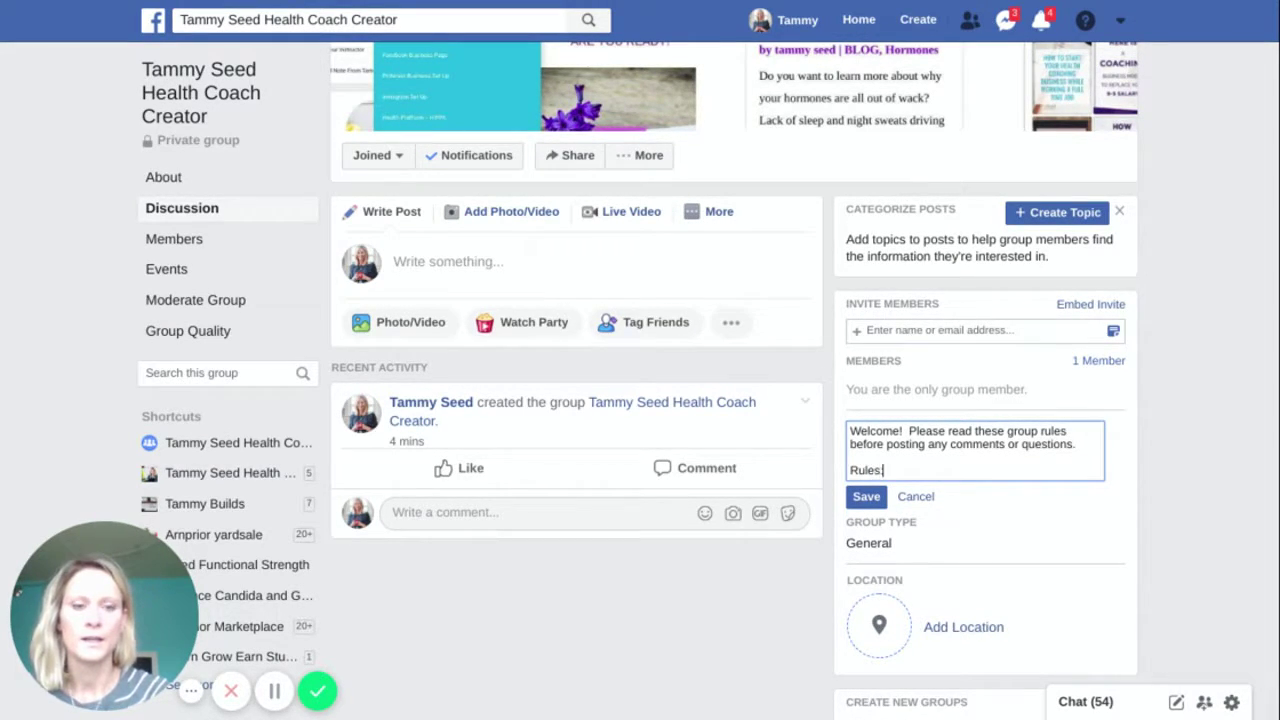
key("Return")
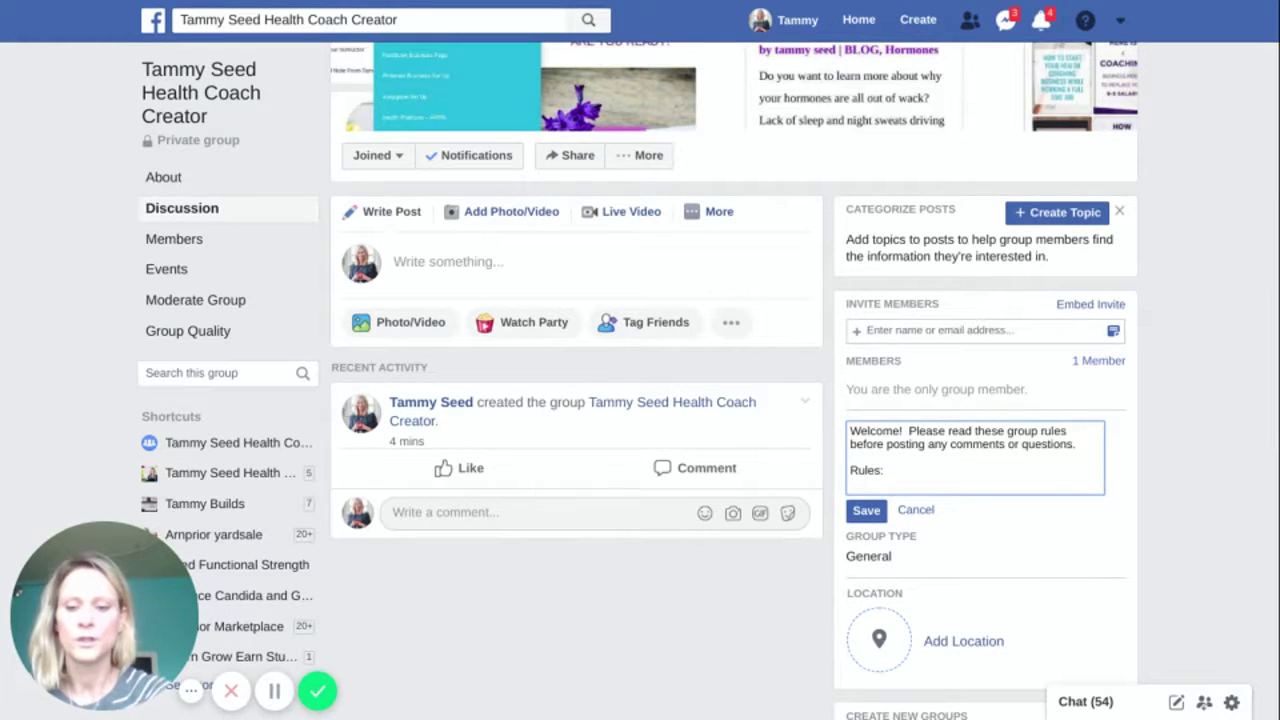
- Add the first numbered rule under the heading: "1. No diagnosis or medication recommendation to be discussed in this group."
type("#1")
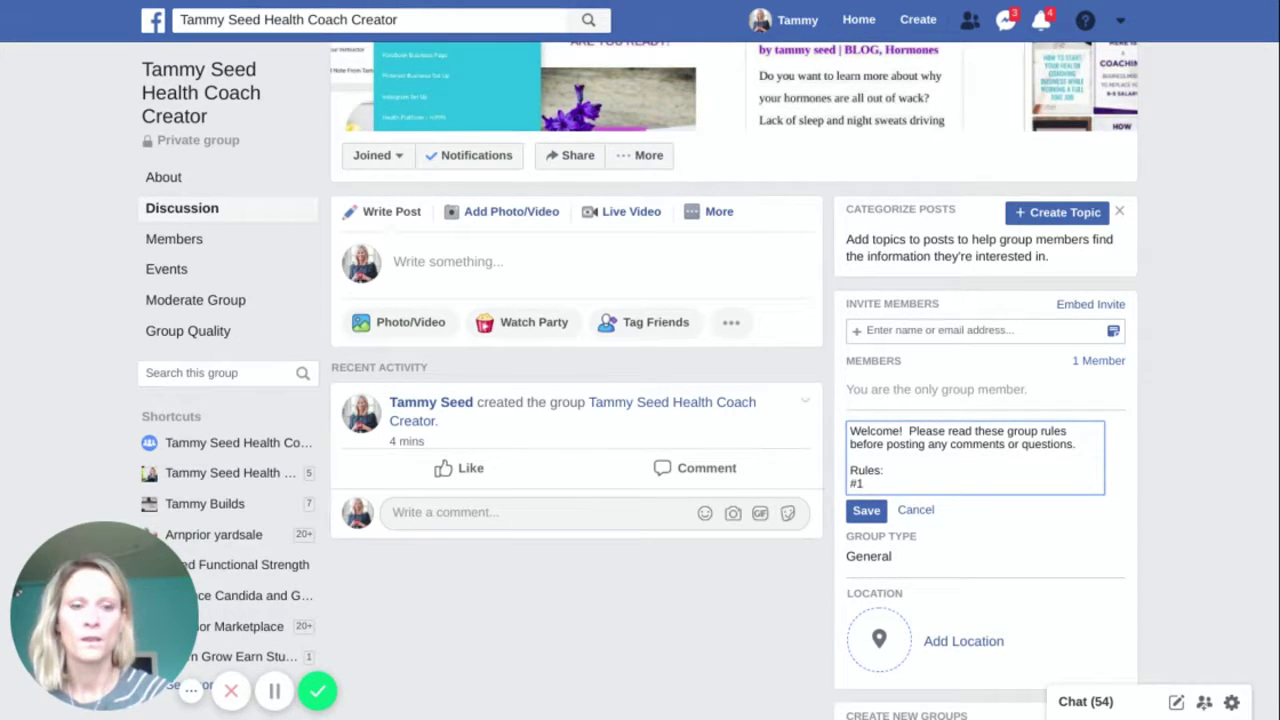
key("BackSpace")
key("BackSpace")
type("1.")
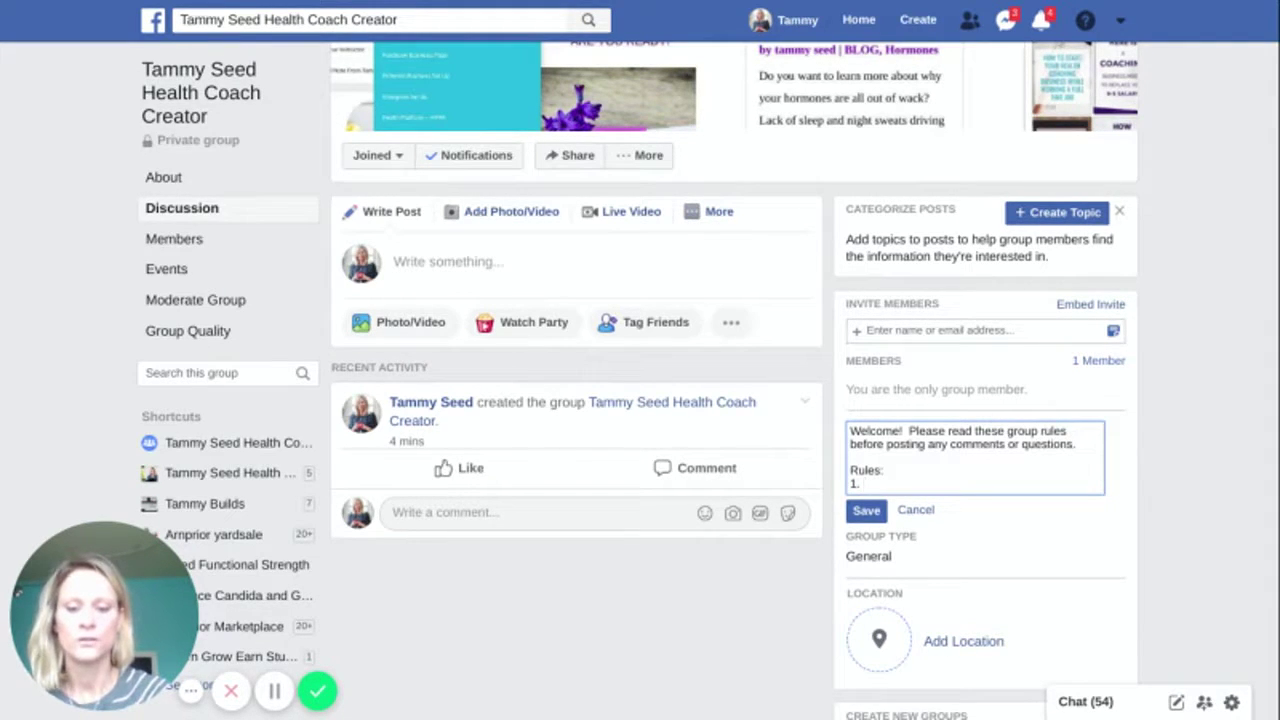
type(" No diagr")
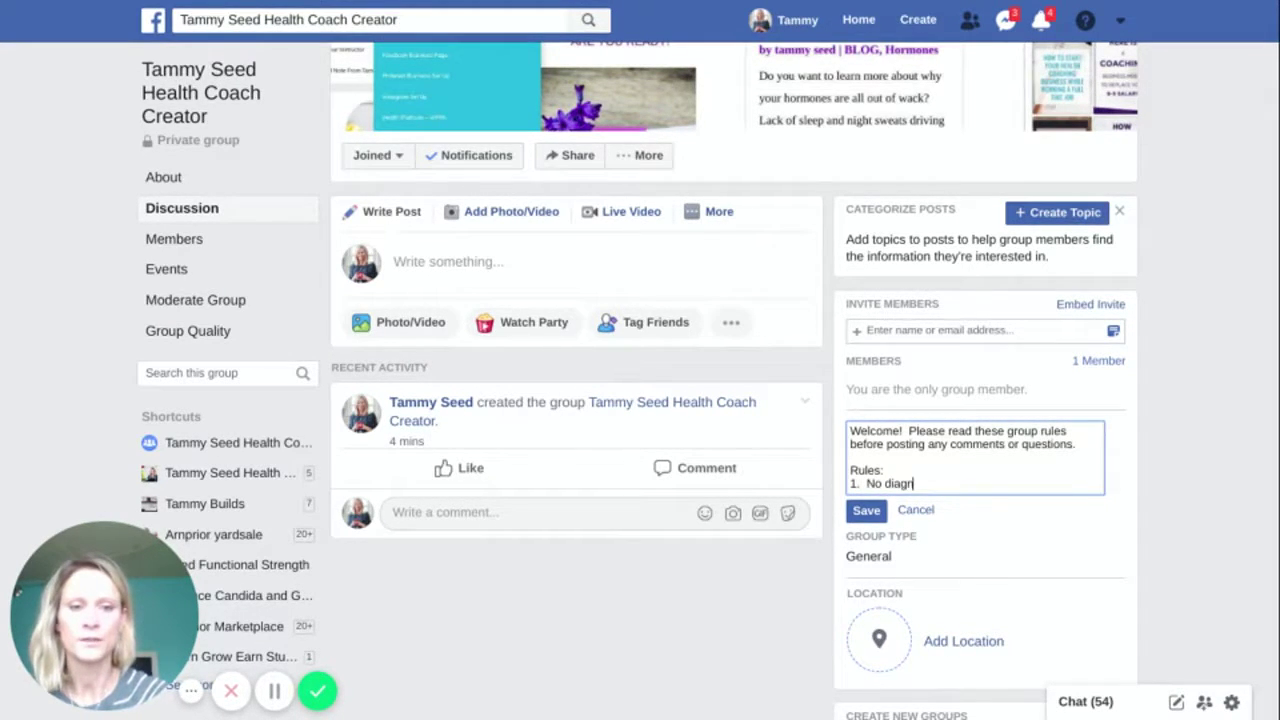
type("osis of")
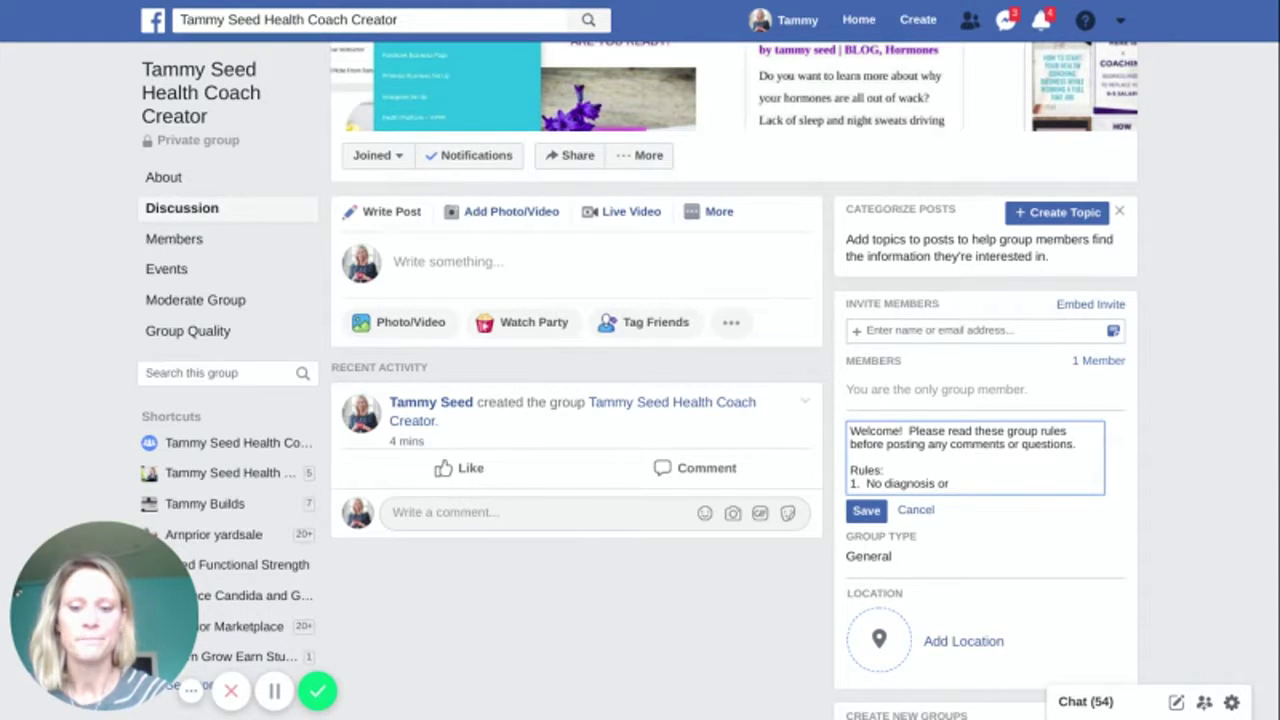
type(" medication")
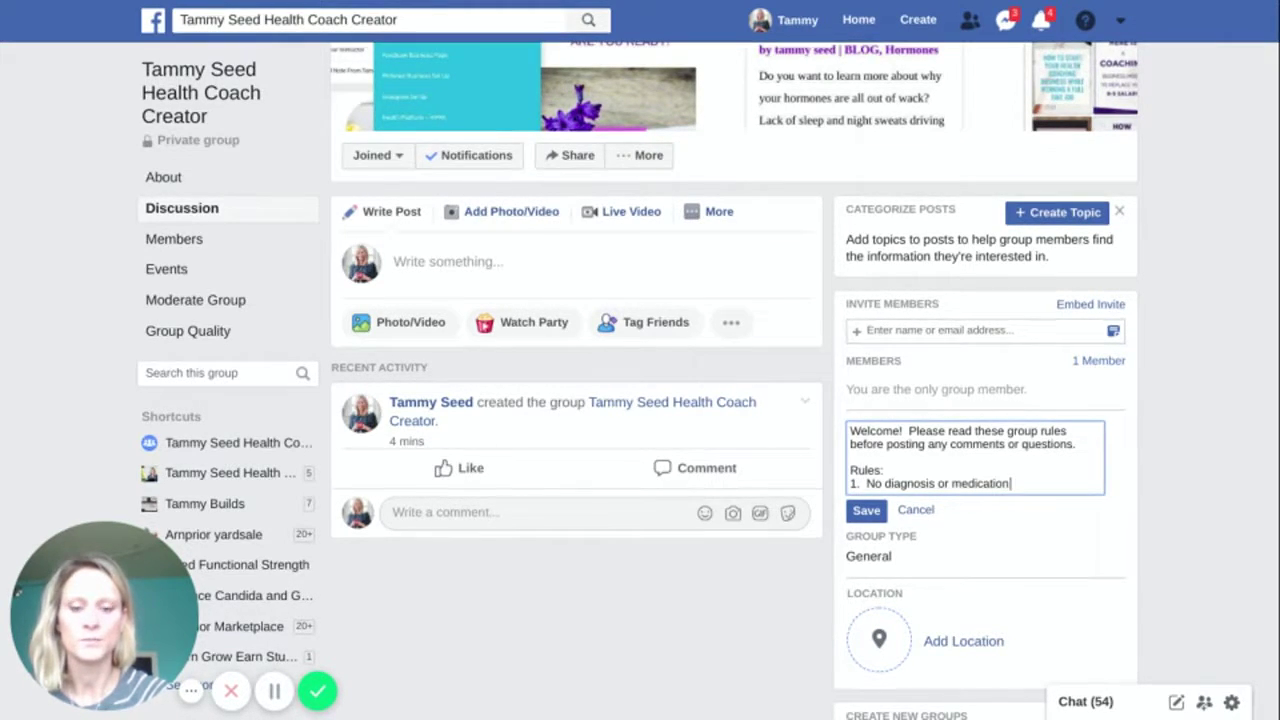
type(" recommendat")
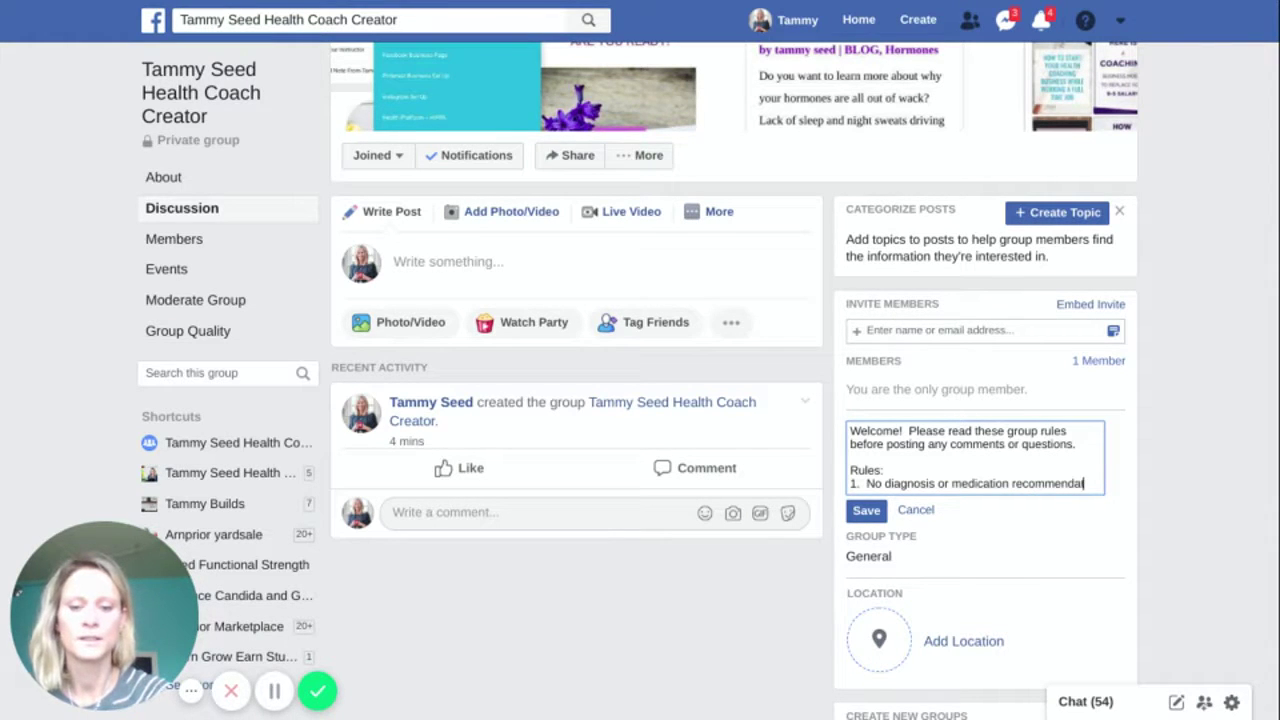
type("ion to b")
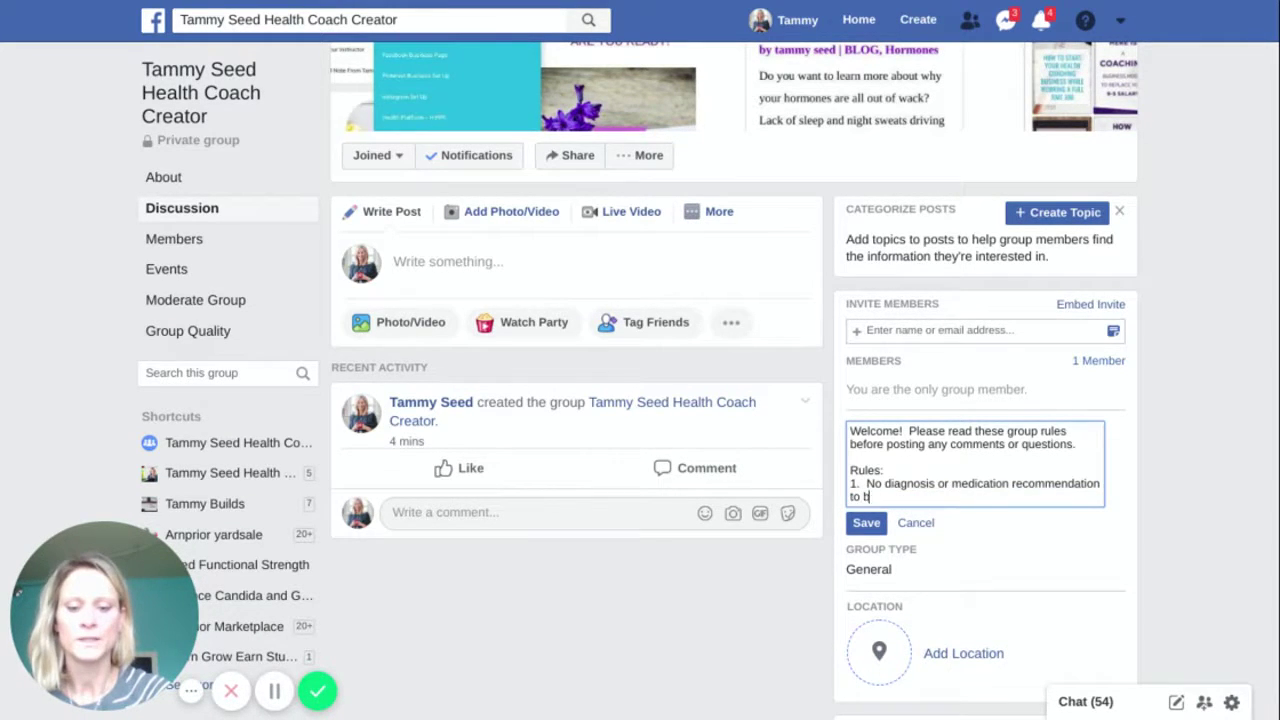
type("e discusse")
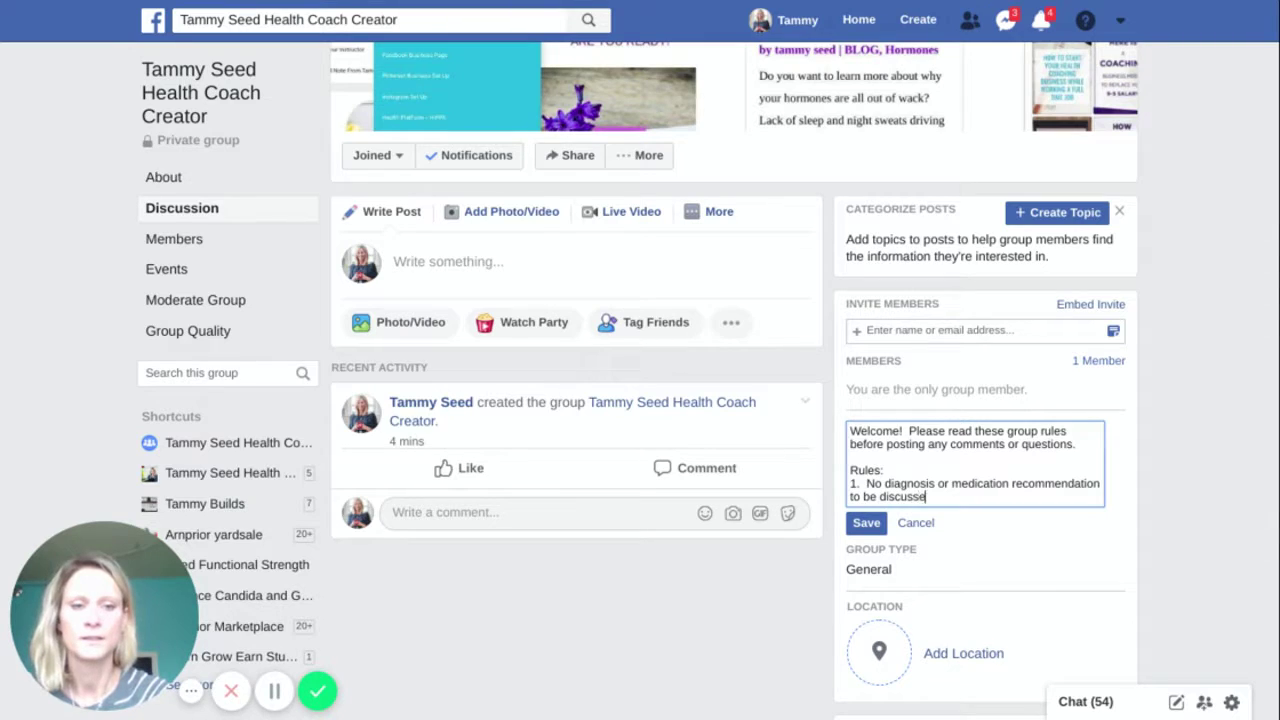
type("d in this")
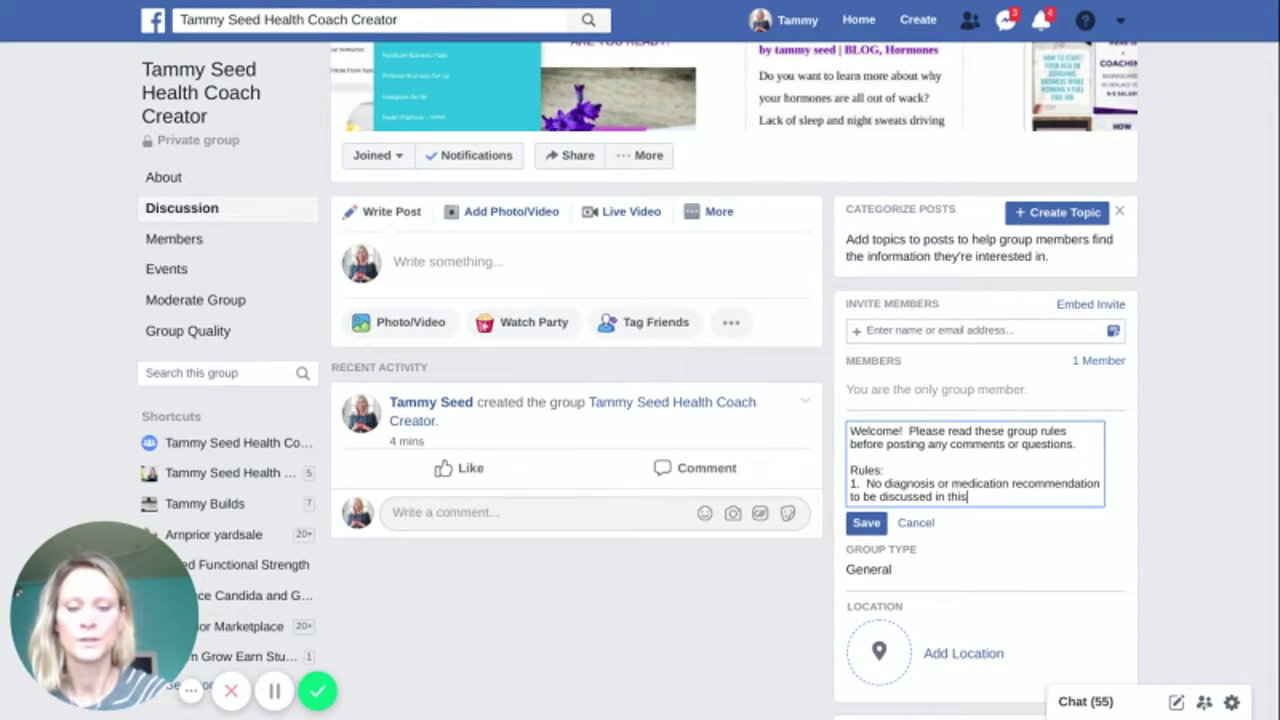
type(" group.")
key("Return")
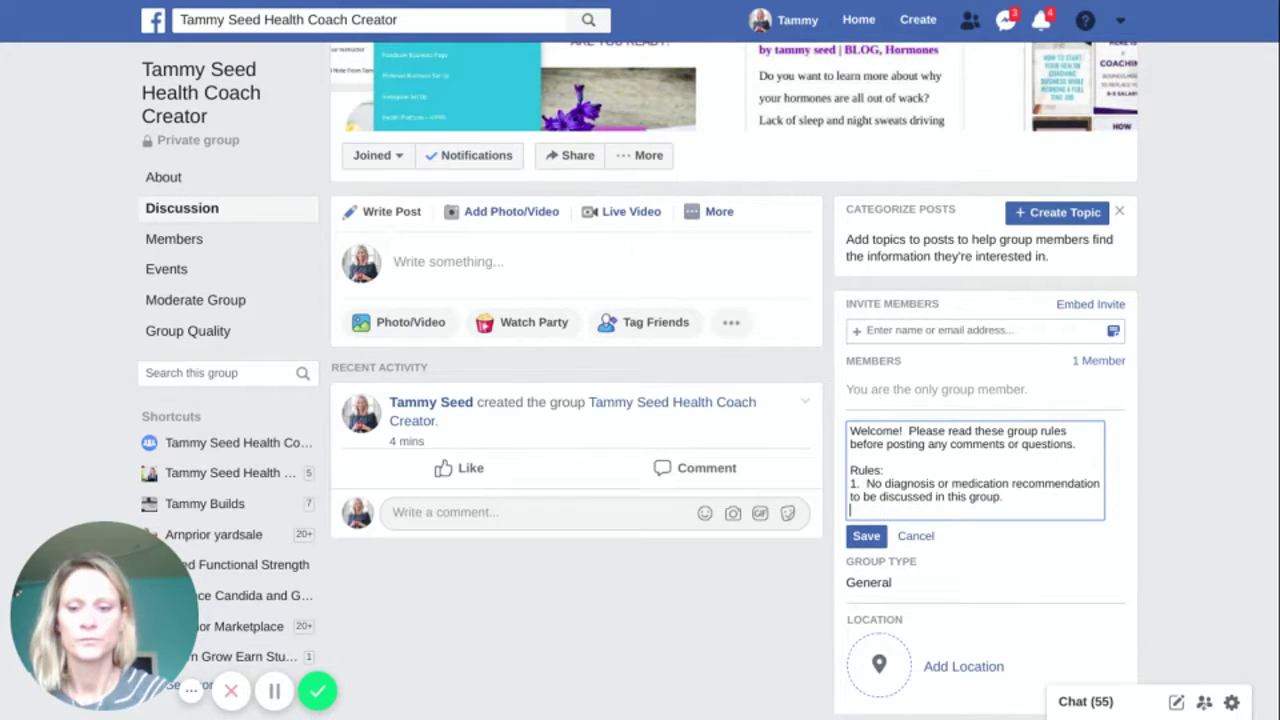
- Add the second numbered rule to the group description: "2. Be kind and polite at all times."
type("2.  Be")
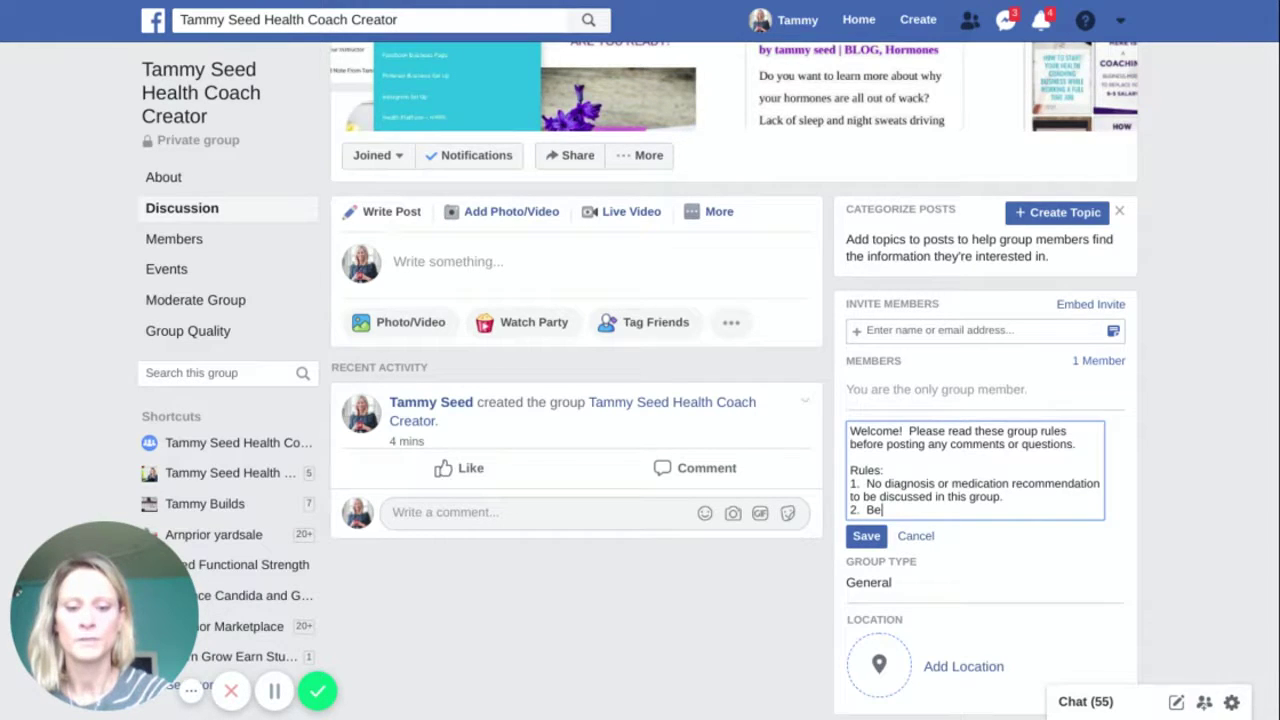
type(" kind and p")
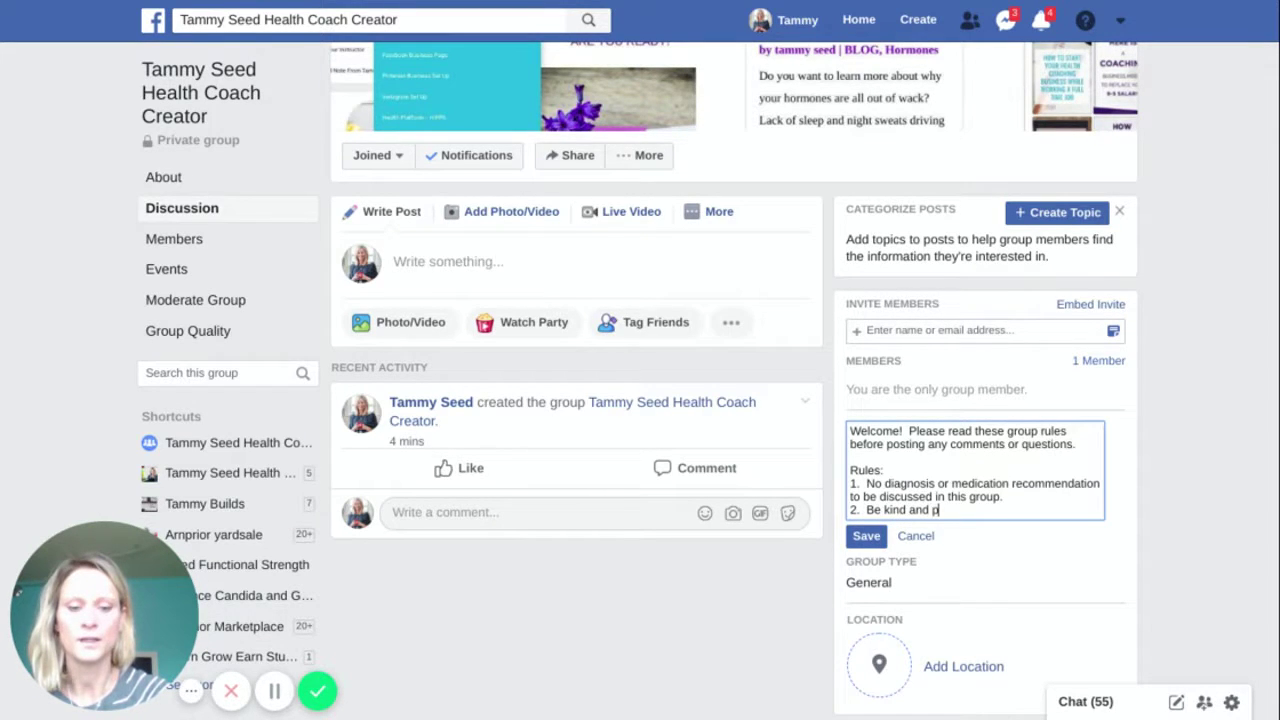
type("loite at a")
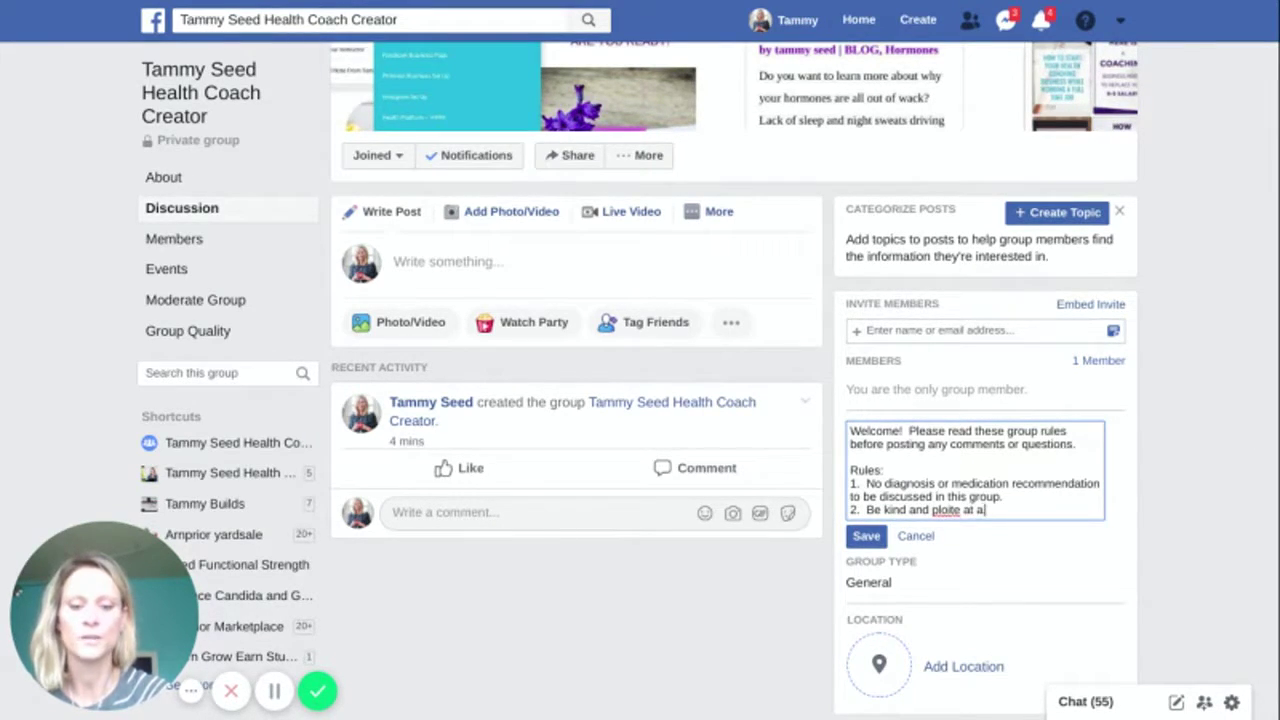
type(" times")
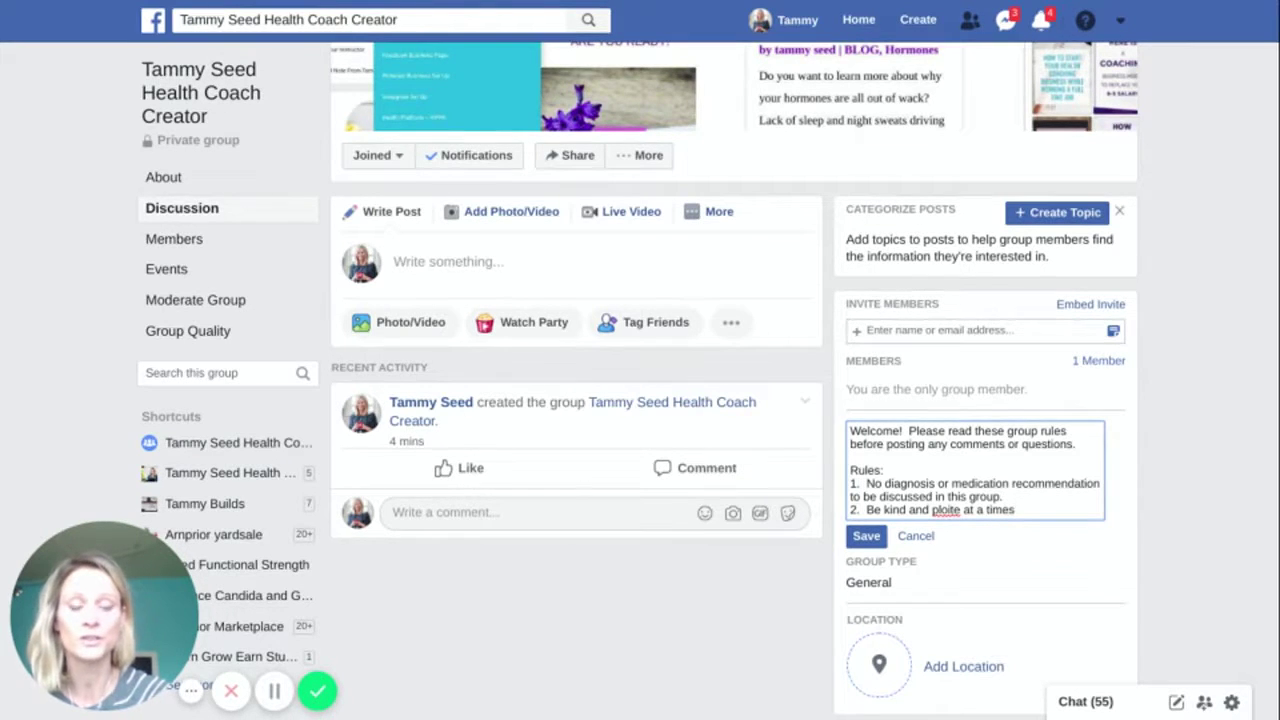
key("BackSpace")
key("BackSpace")
key("BackSpace")
key("BackSpace")
key("BackSpace")
key("BackSpace")
key("BackSpace")
key("BackSpace")
key("BackSpace")
key("BackSpace")
key("BackSpace")
key("BackSpace")
key("BackSpace")
key("BackSpace")
key("BackSpace")
key("BackSpace")
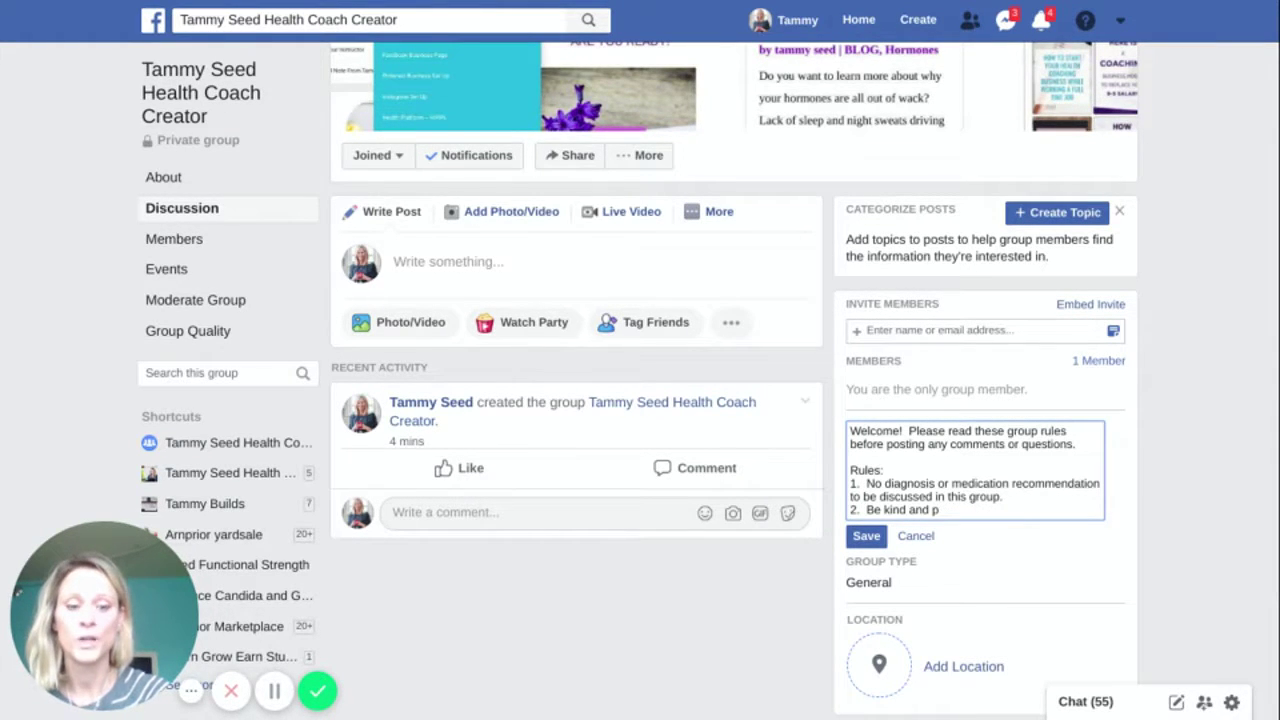
type("olite")
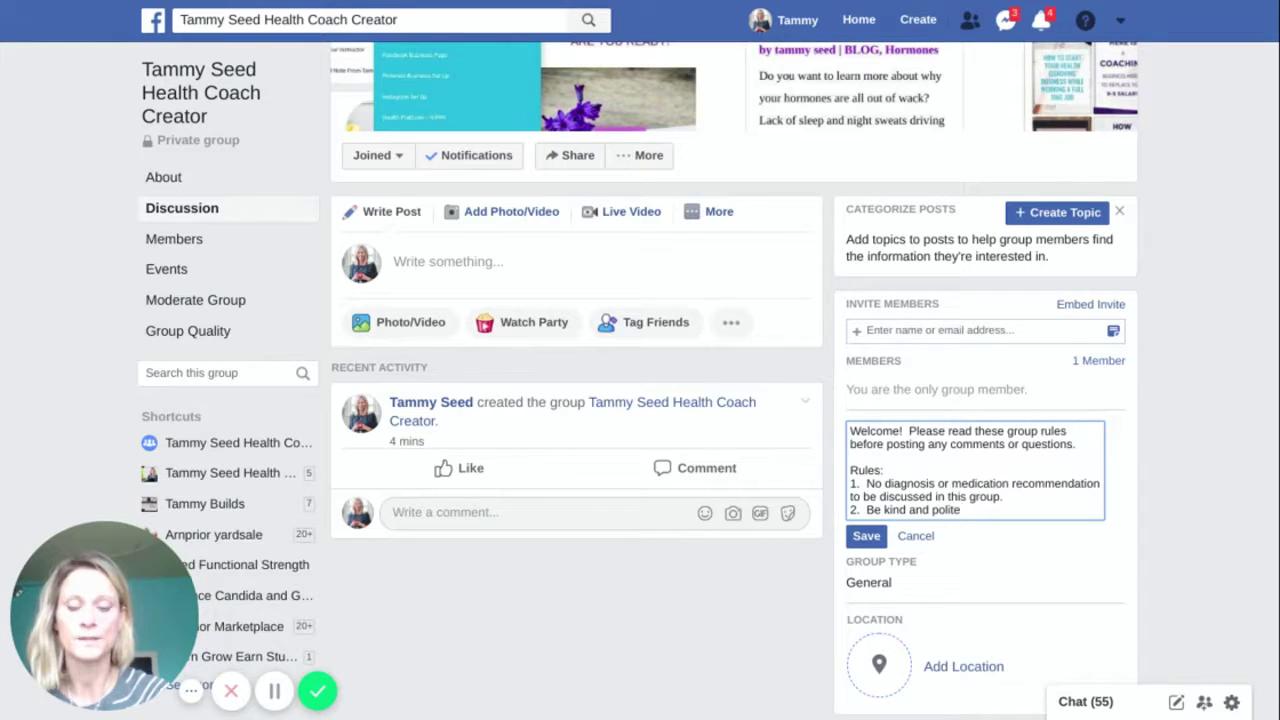
type(" at all time")
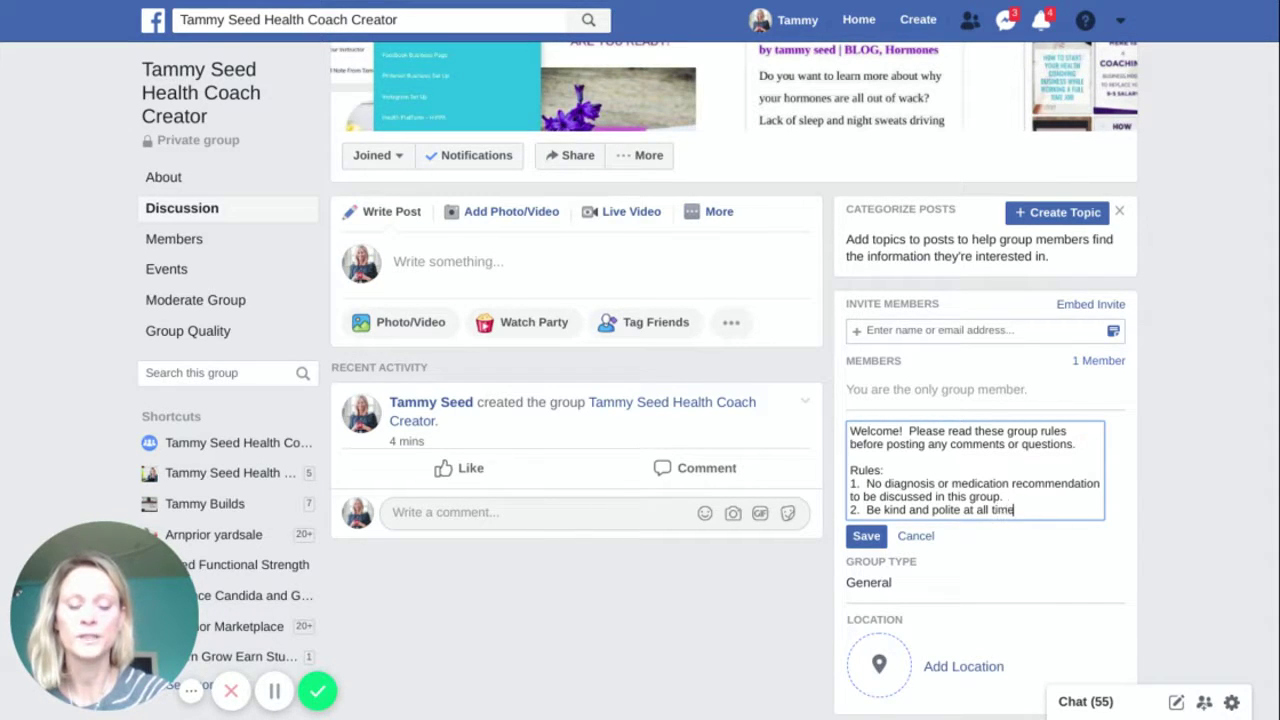
type("s.")
- Add the third numbered rule on a new line: "3. No sales of supplements are allowed."
key("Return")
type("3.")
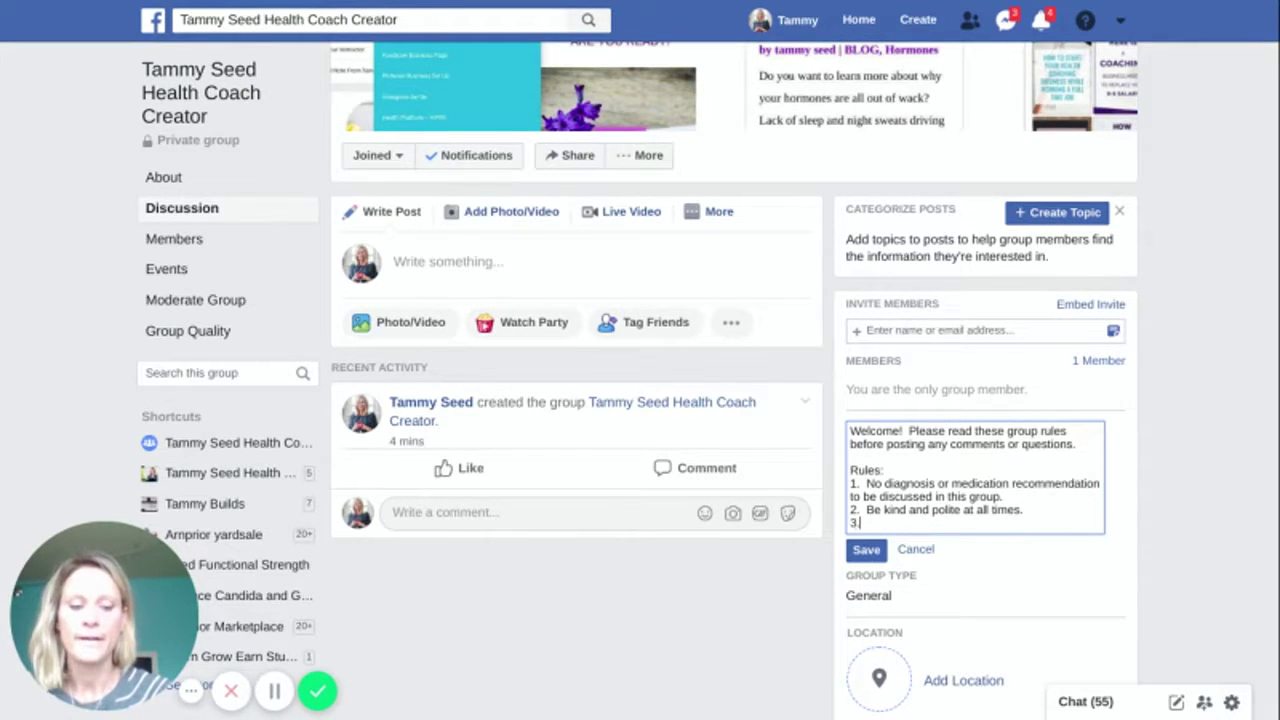
type("  No sa")
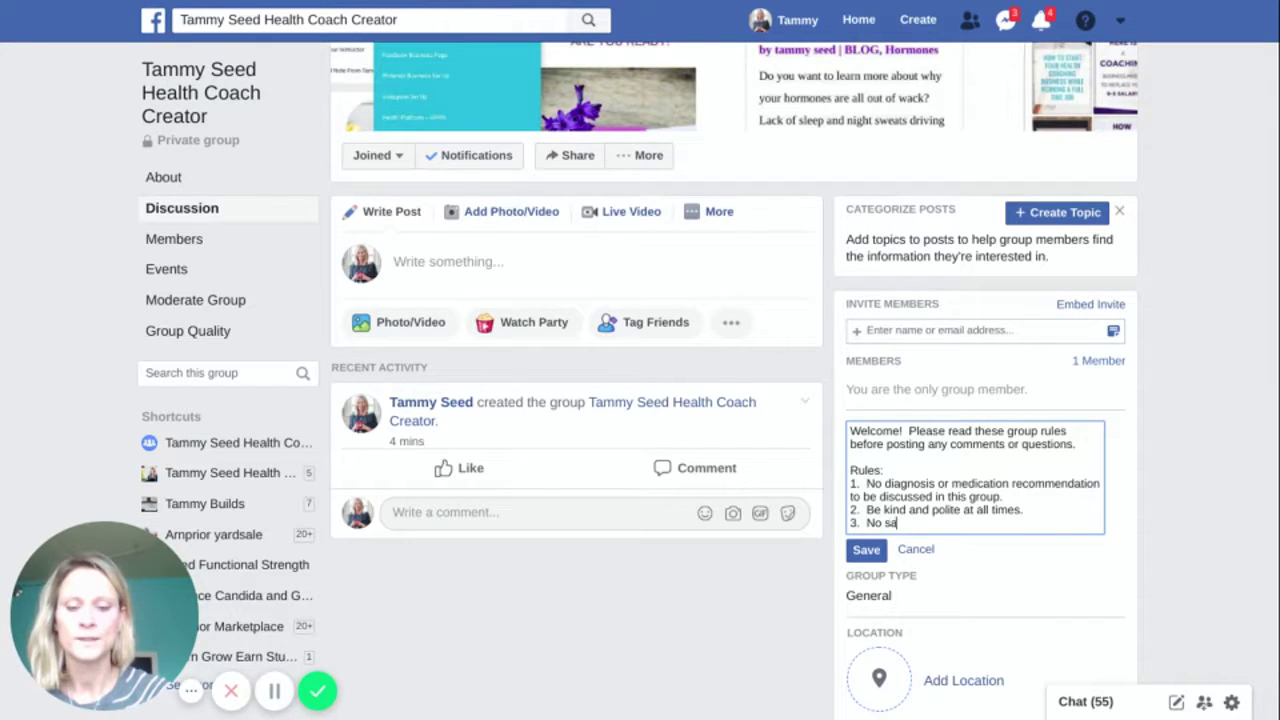
type("les of supplements")
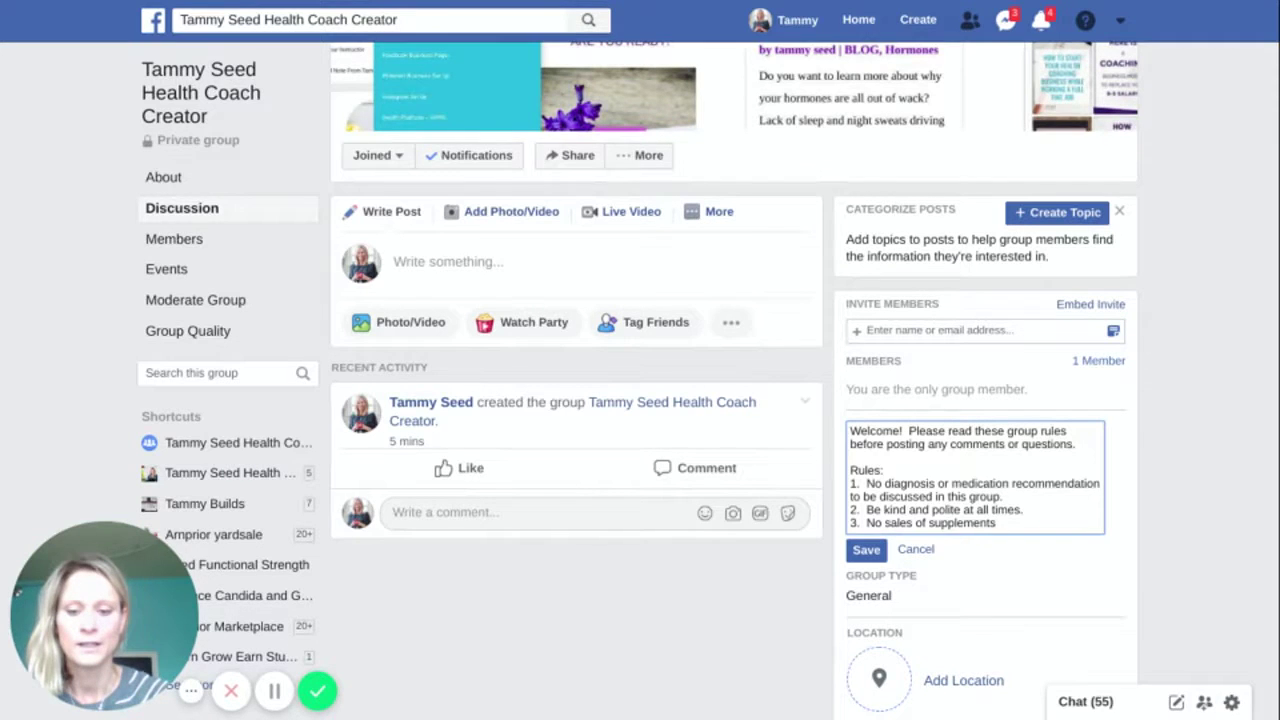
type("are allowed.")
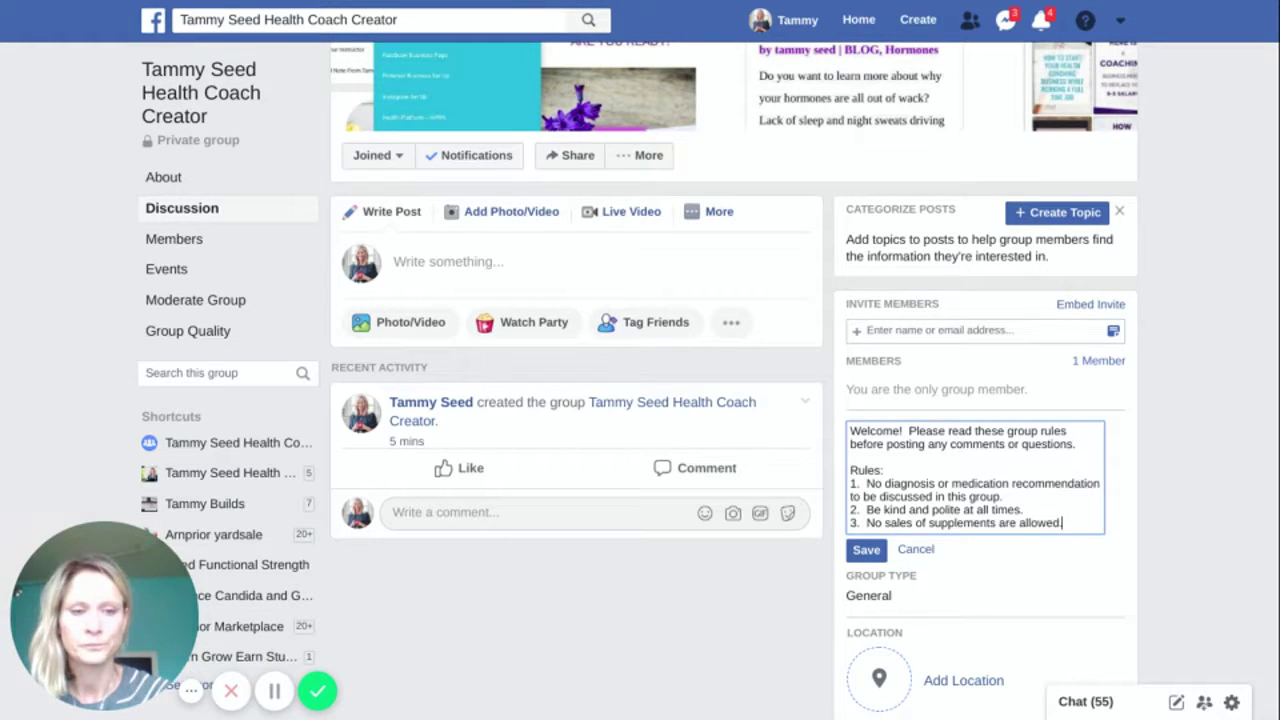
- Add the owner's health business name as a signature line below the rules, separated by a blank line
key("Return")
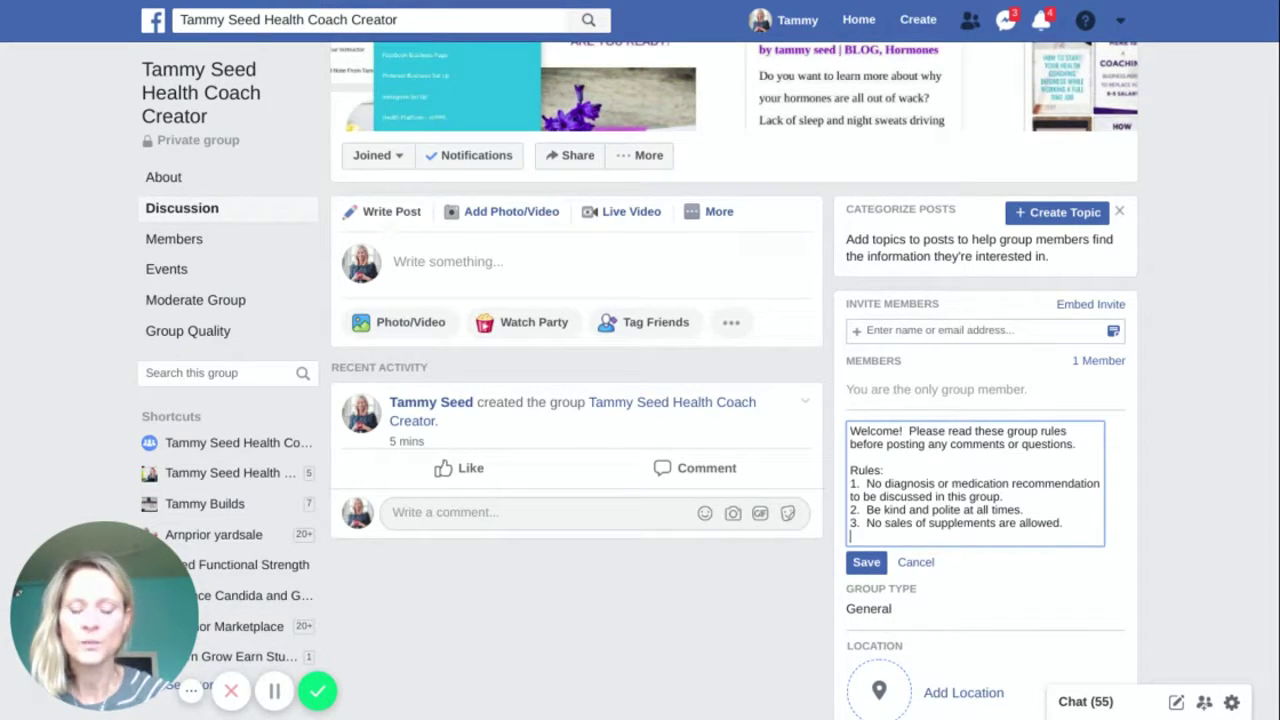
key("Return")
type("Tammy Seeed")
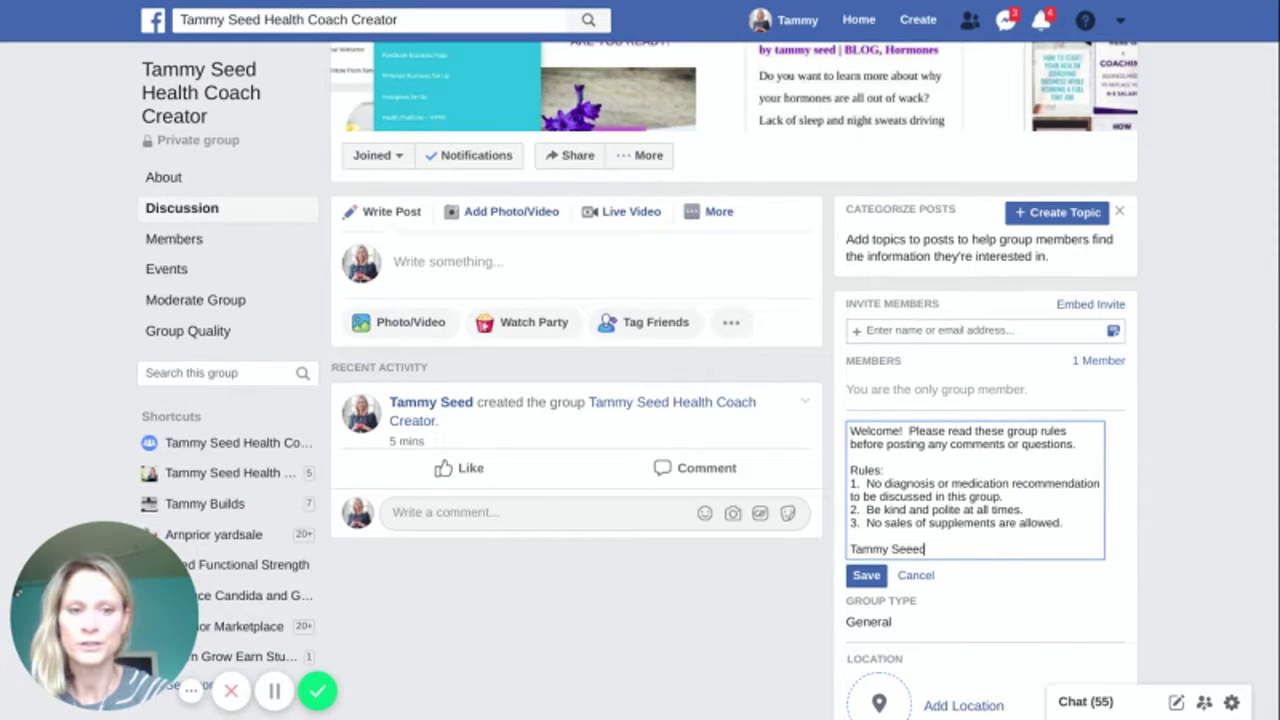
key("BackSpace")
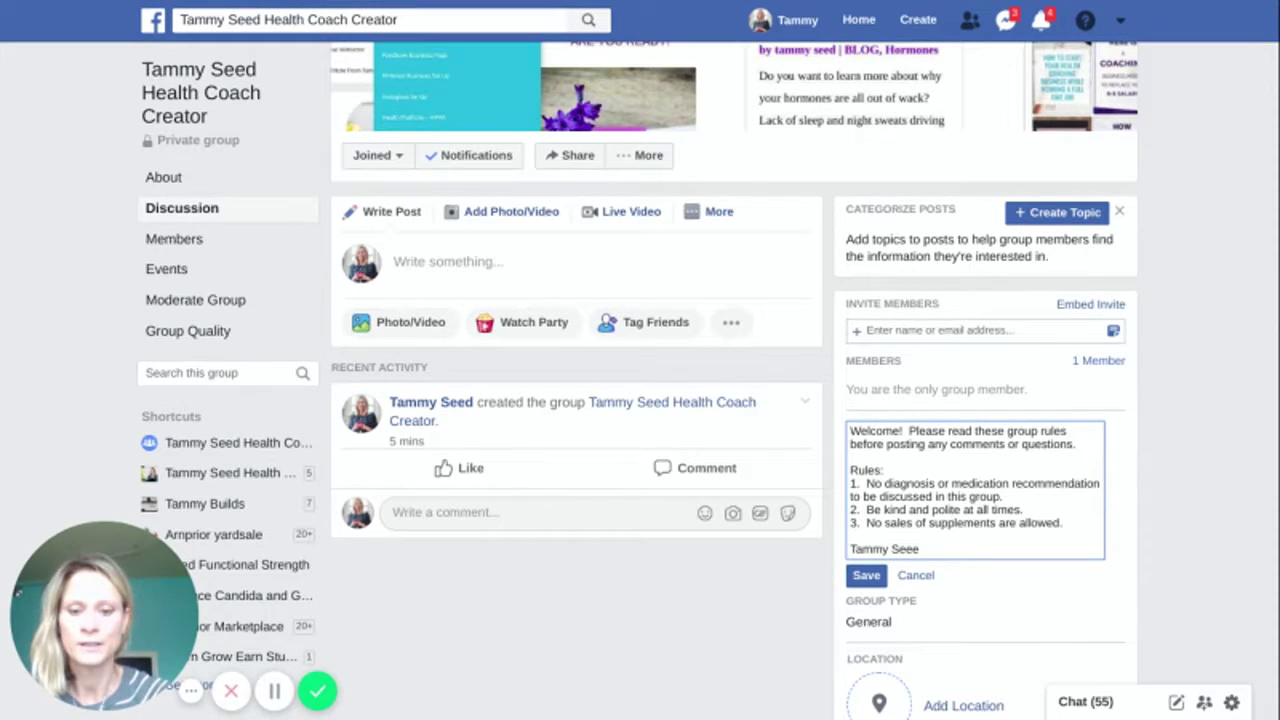
type("Helath")
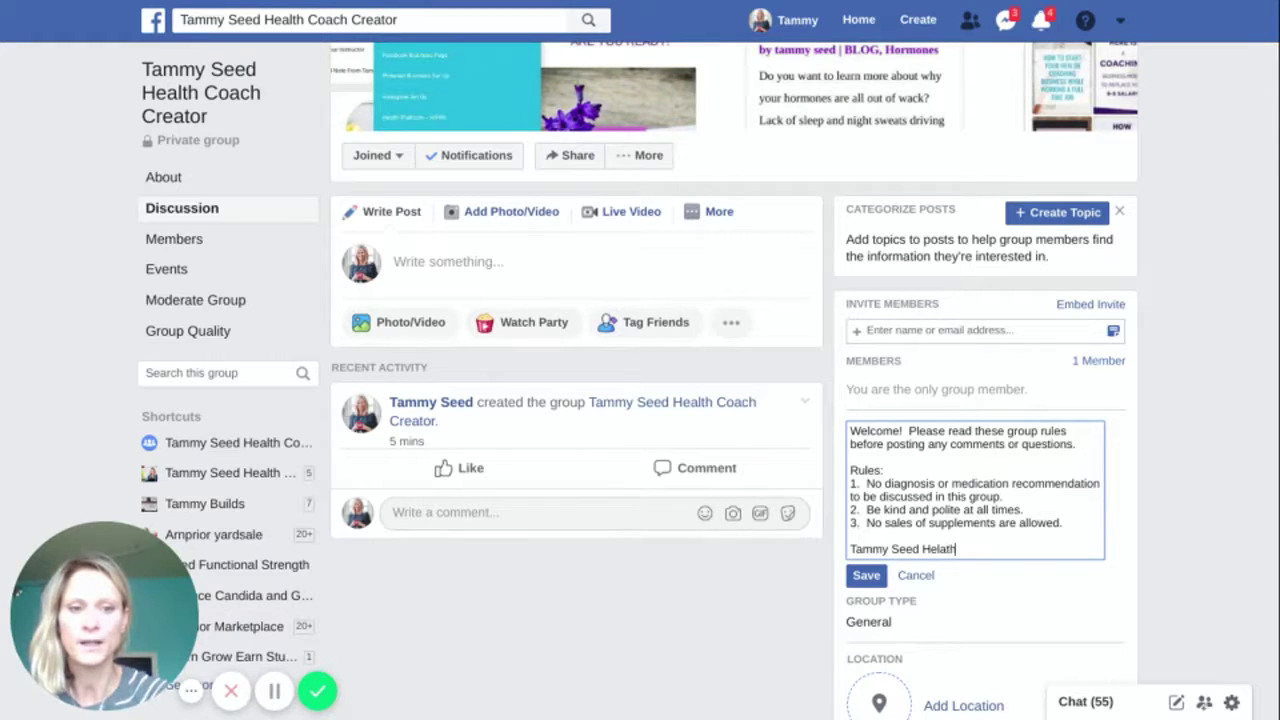
key("BackSpace")
key("BackSpace")
type("alth")
- Write the professional title "Holistic Nutritional Clinical Practitioner" on the line under the business name
key("Return")
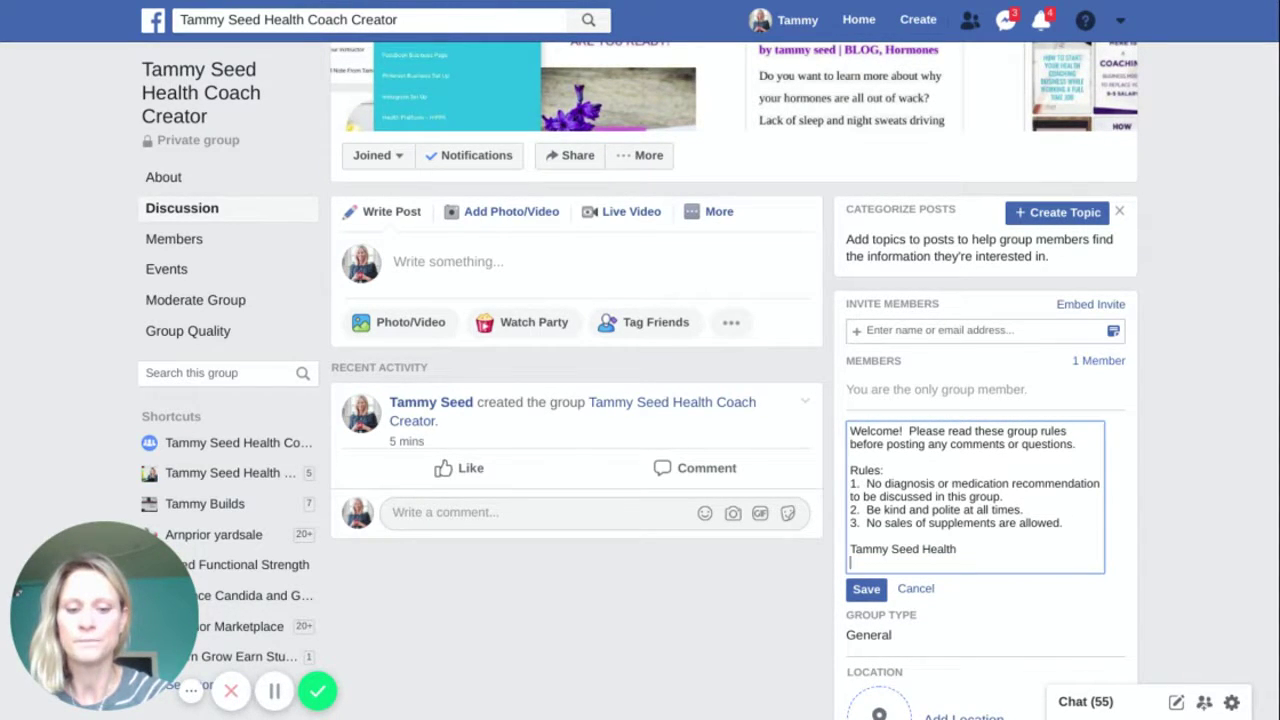
type("Holistic Nut")
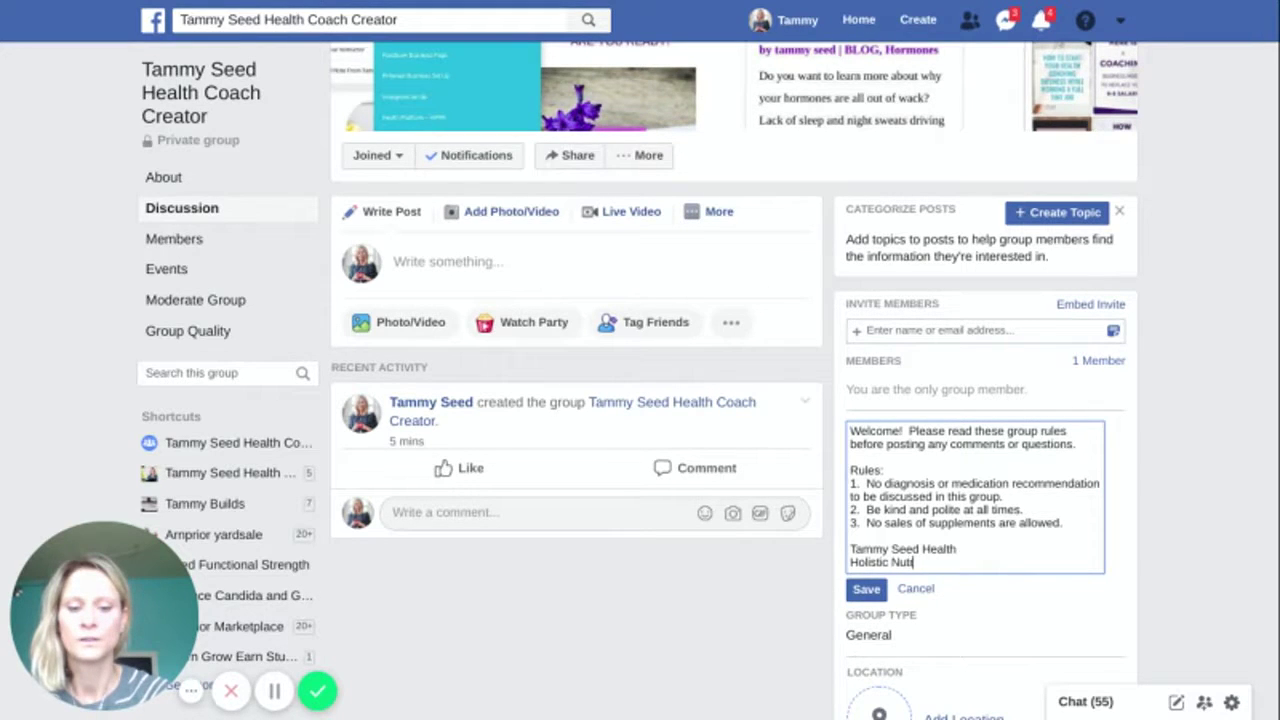
type("ritional Clic")
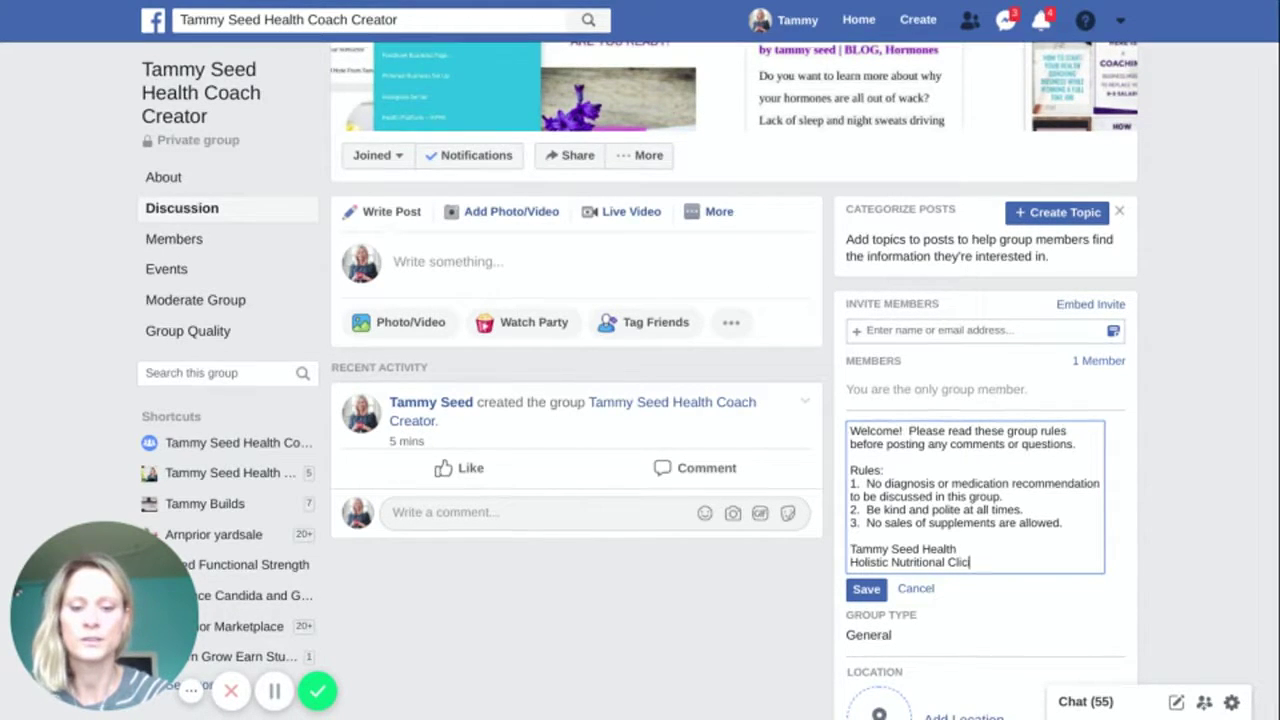
type("ial")
key("BackSpace")
key("BackSpace")
key("BackSpace")
key("BackSpace")
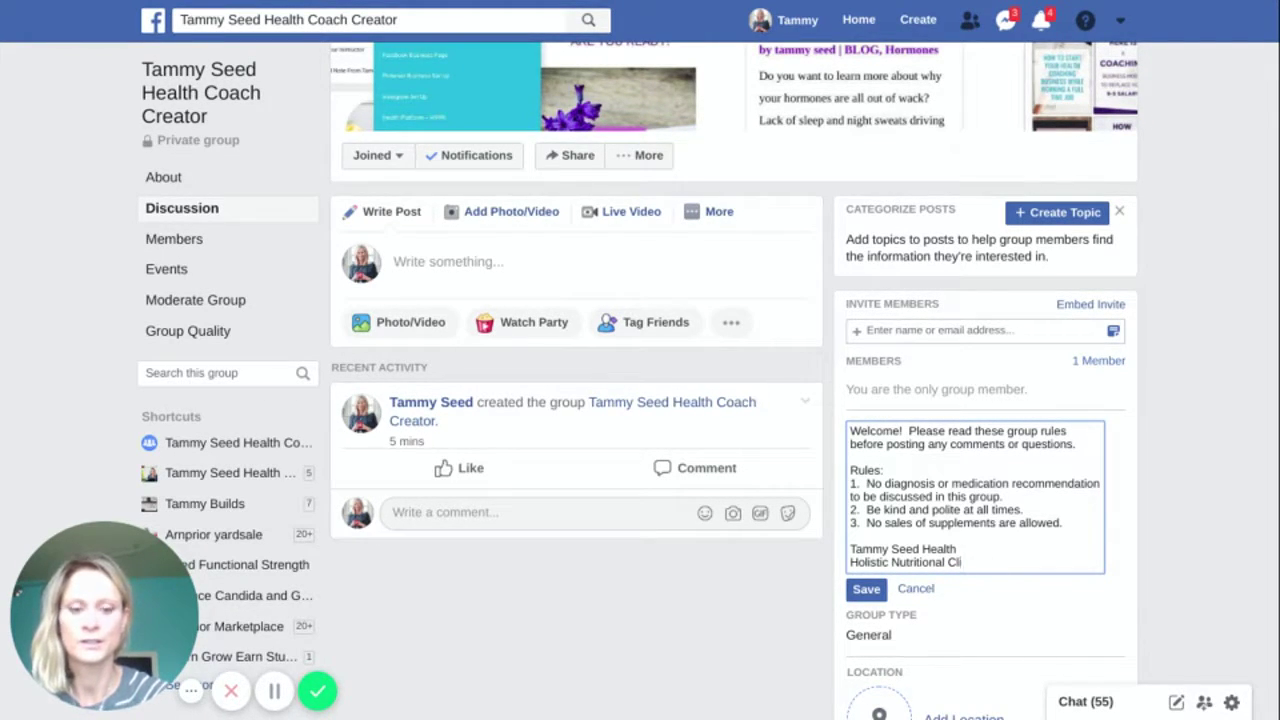
type("nical Prac")
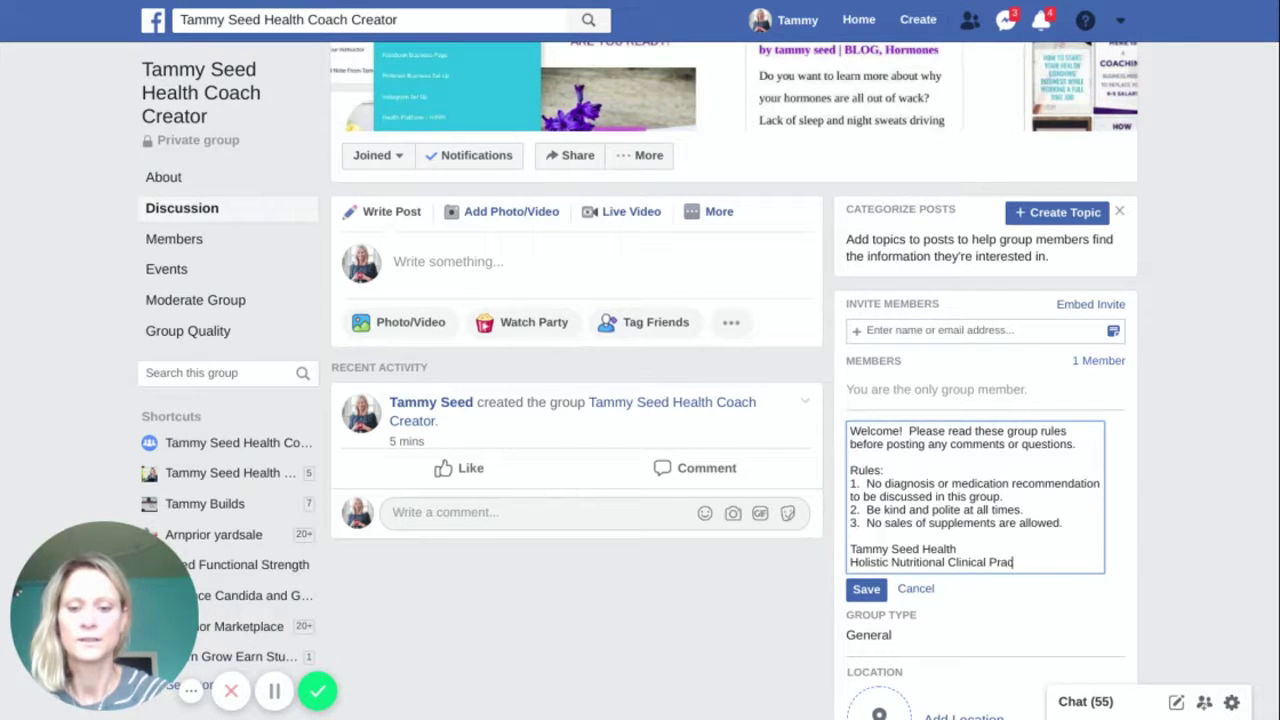
type("titioner")
- Begin a disclaimer paragraph after a blank line with the owner's full name followed by "is not a doctor and therefor"
key("Return")
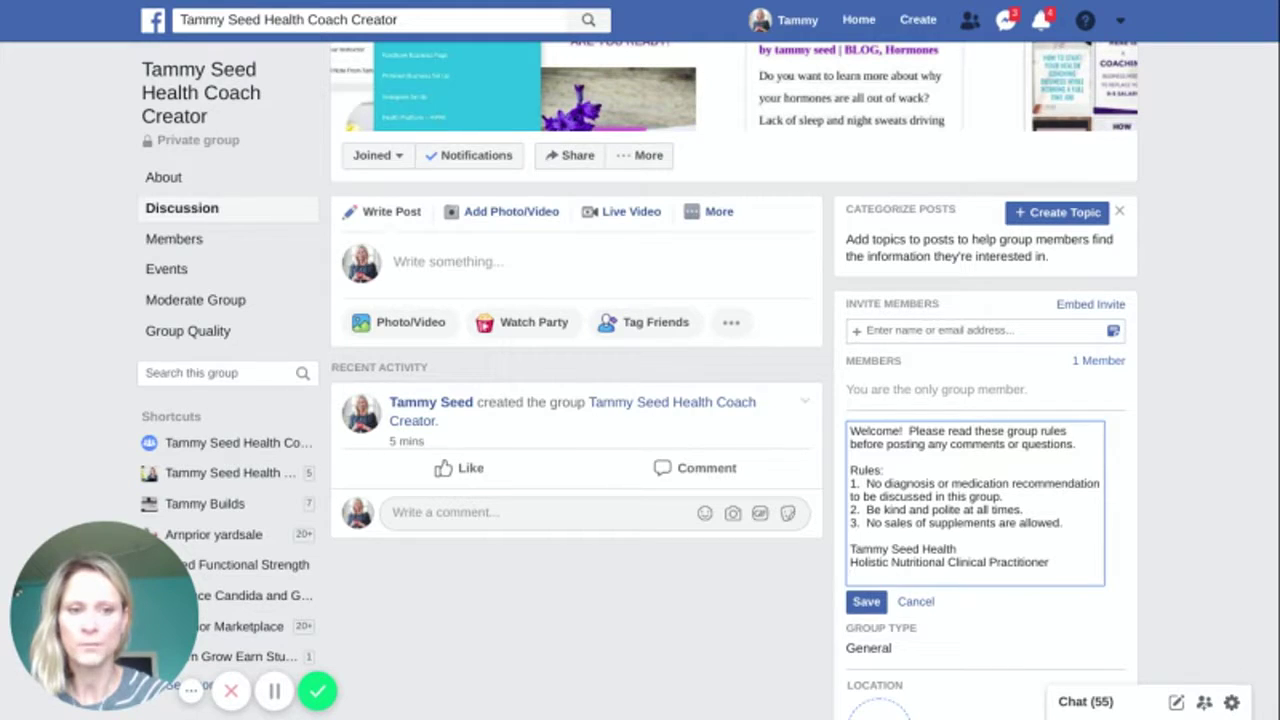
key("Return")
type("Tamm")
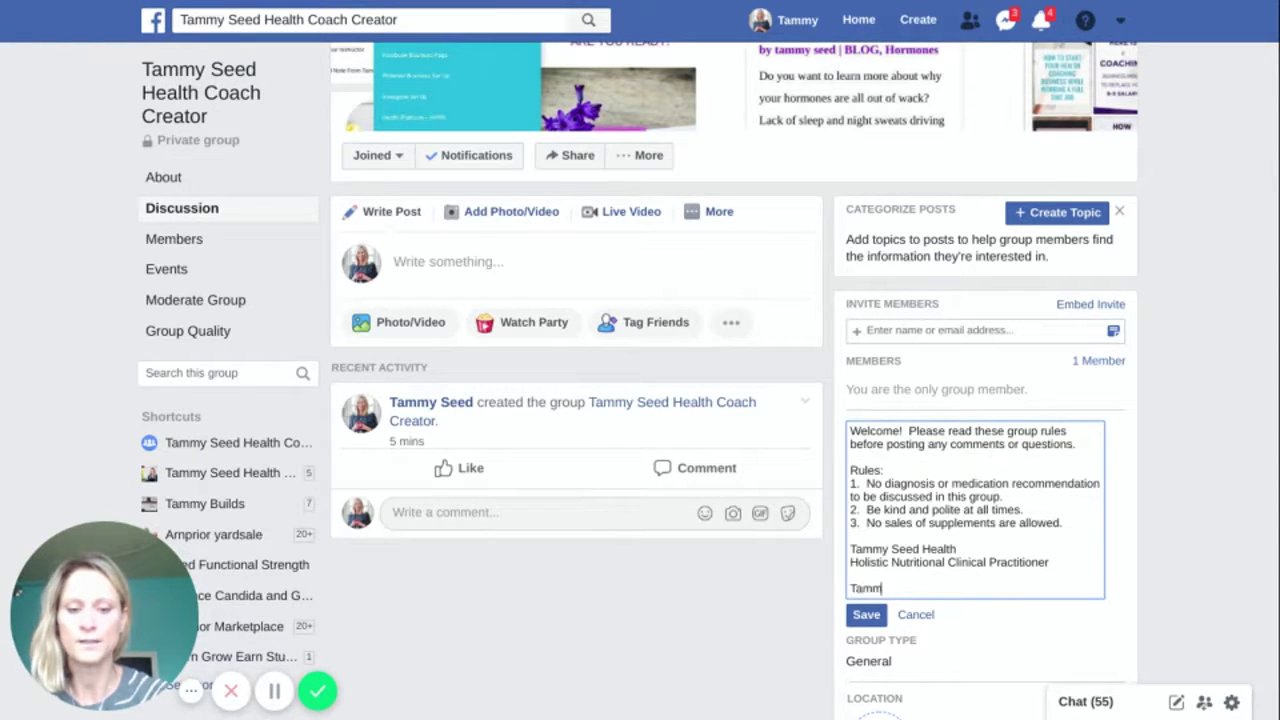
type("y Seed is")
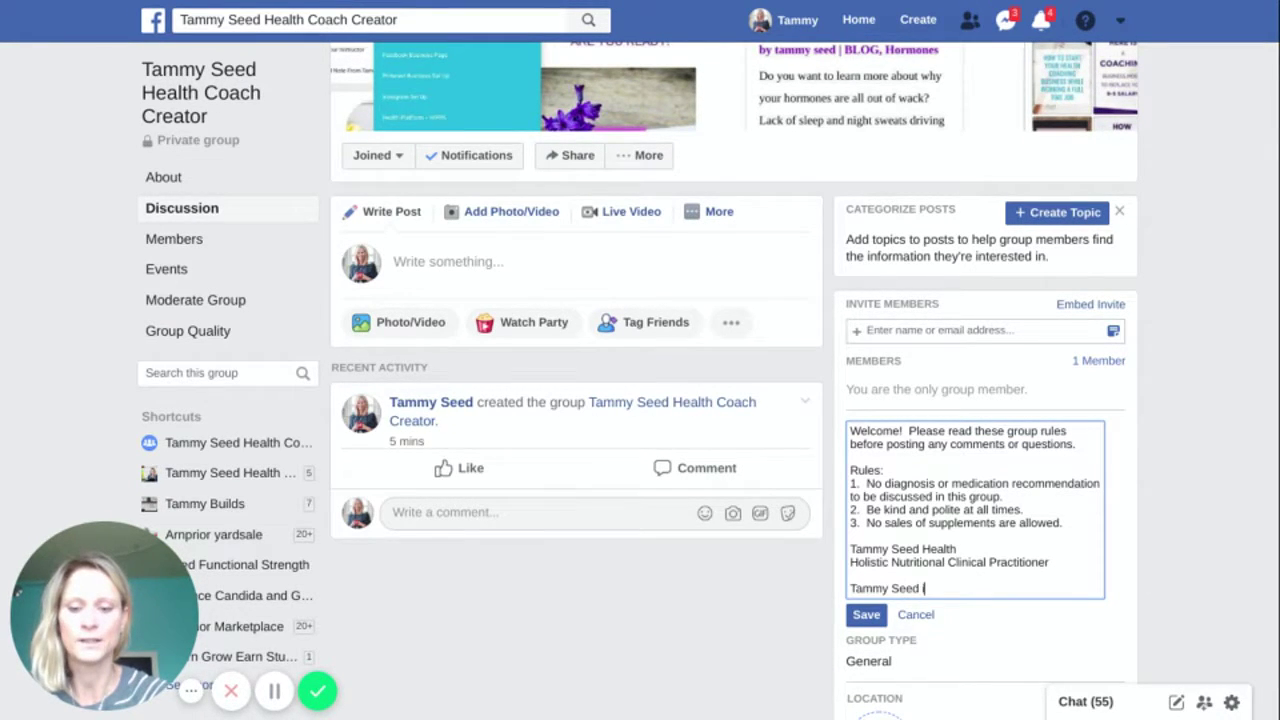
type(" not a do")
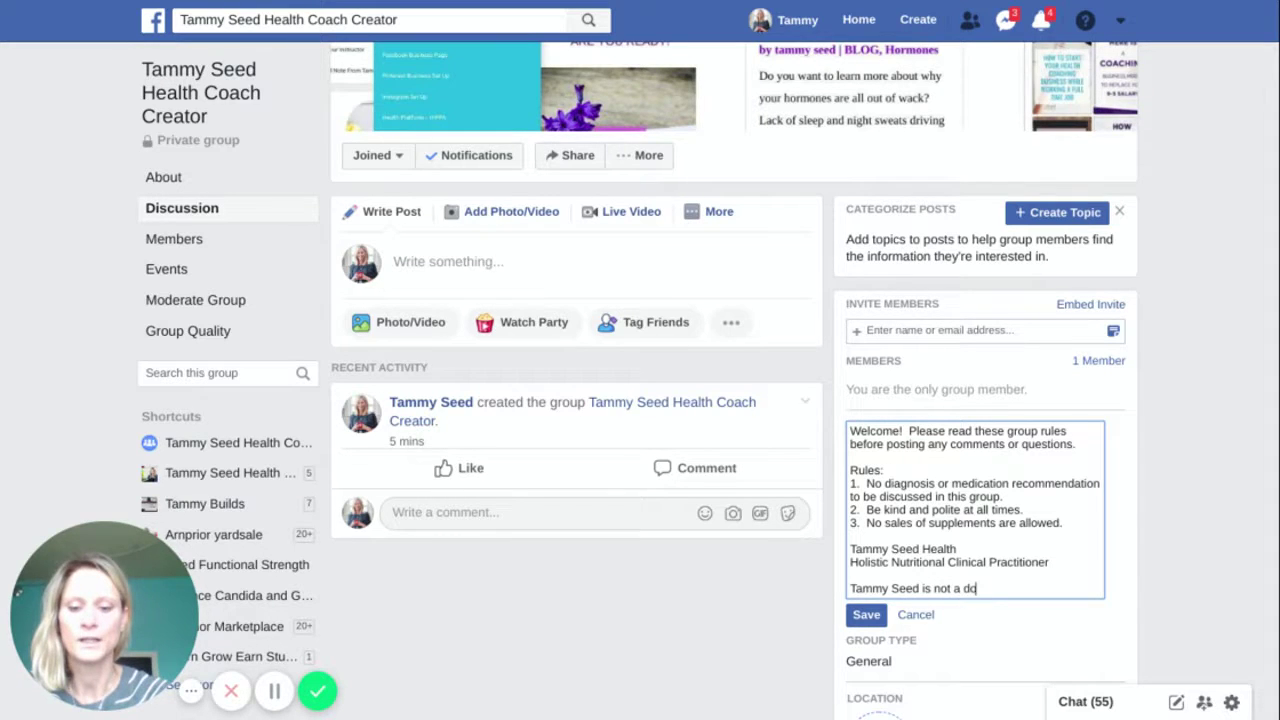
type("ctor and")
type("here")
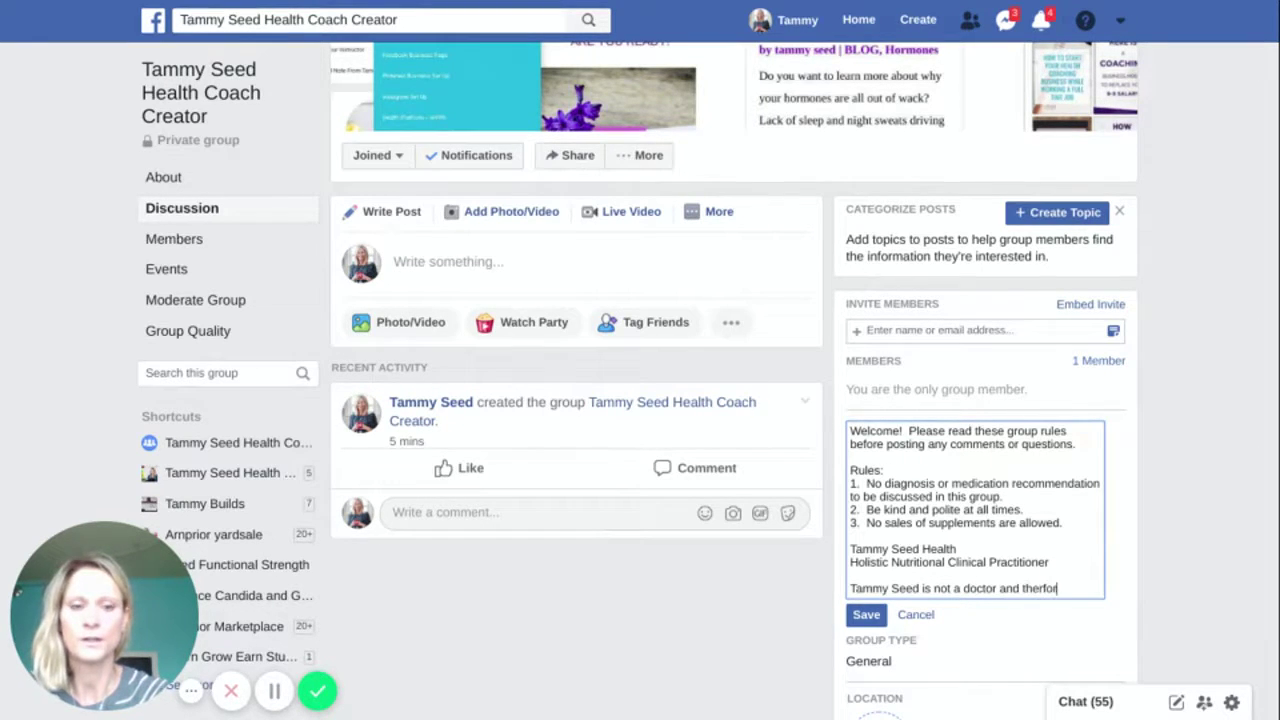
type("for any gu")
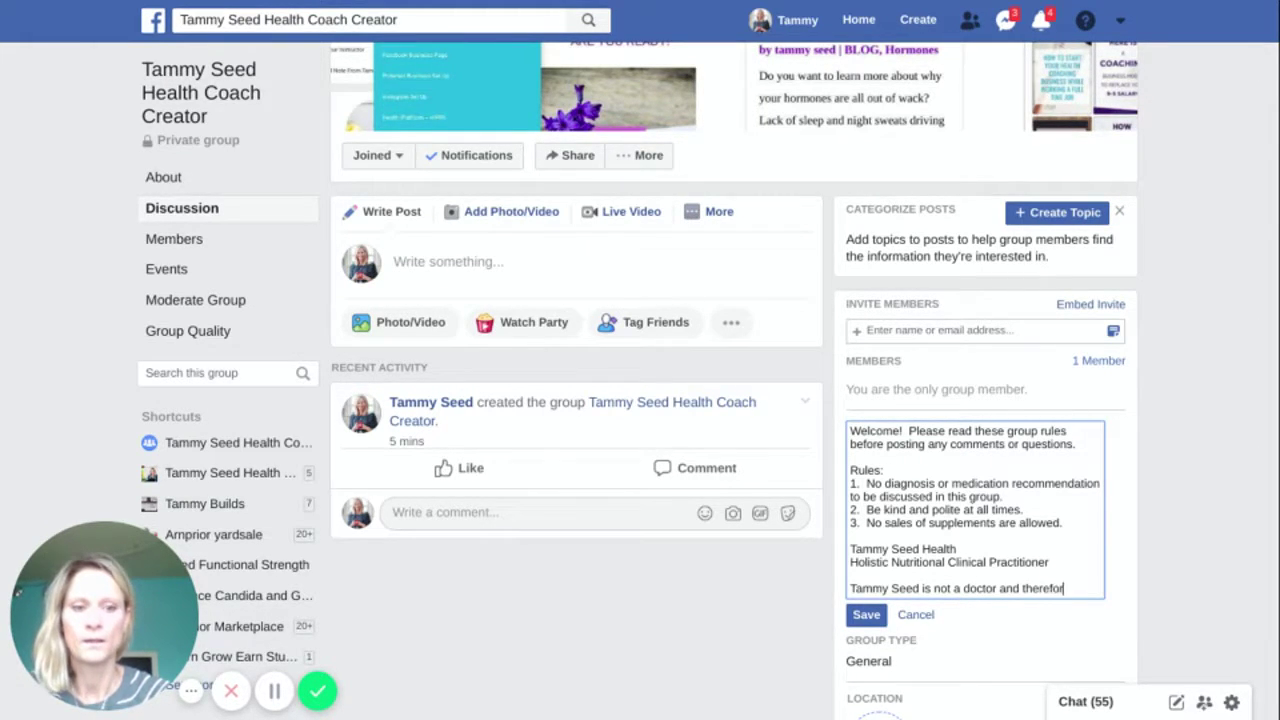
- Complete the disclaimer sentence with "any guidance or recomendation is to be takien at your own risk"
type("idanc")
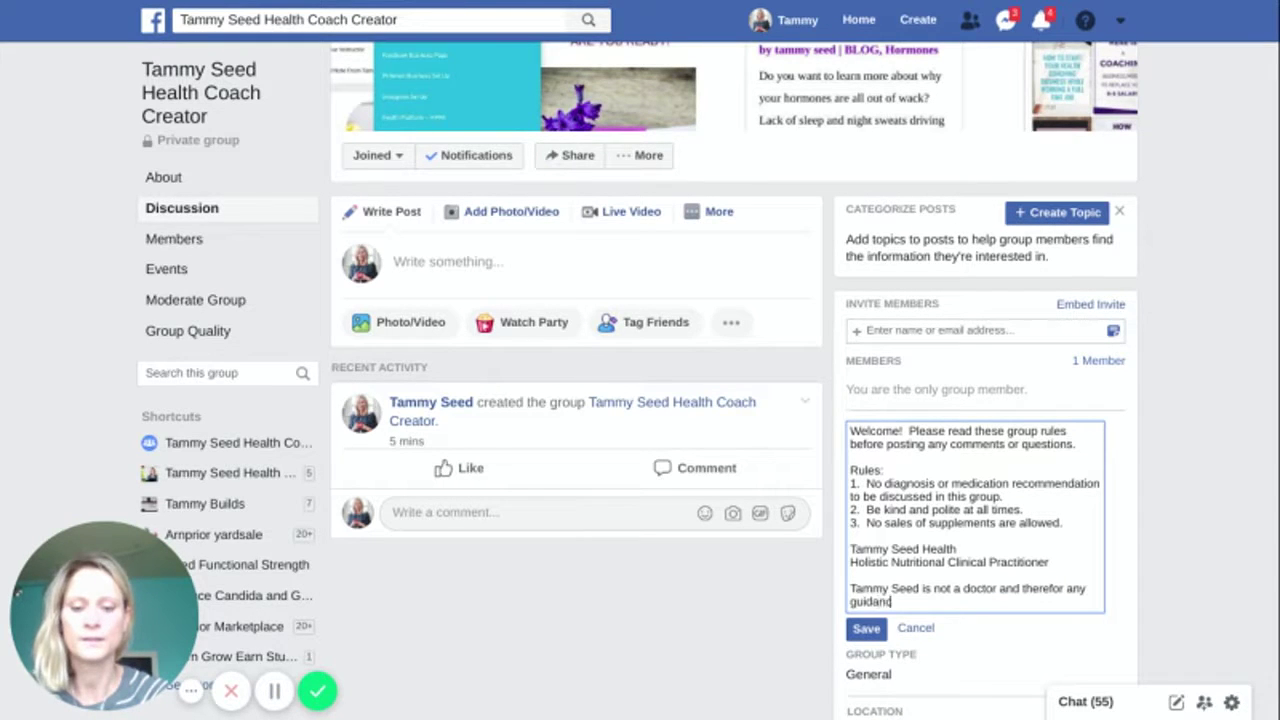
type("e or recomm")
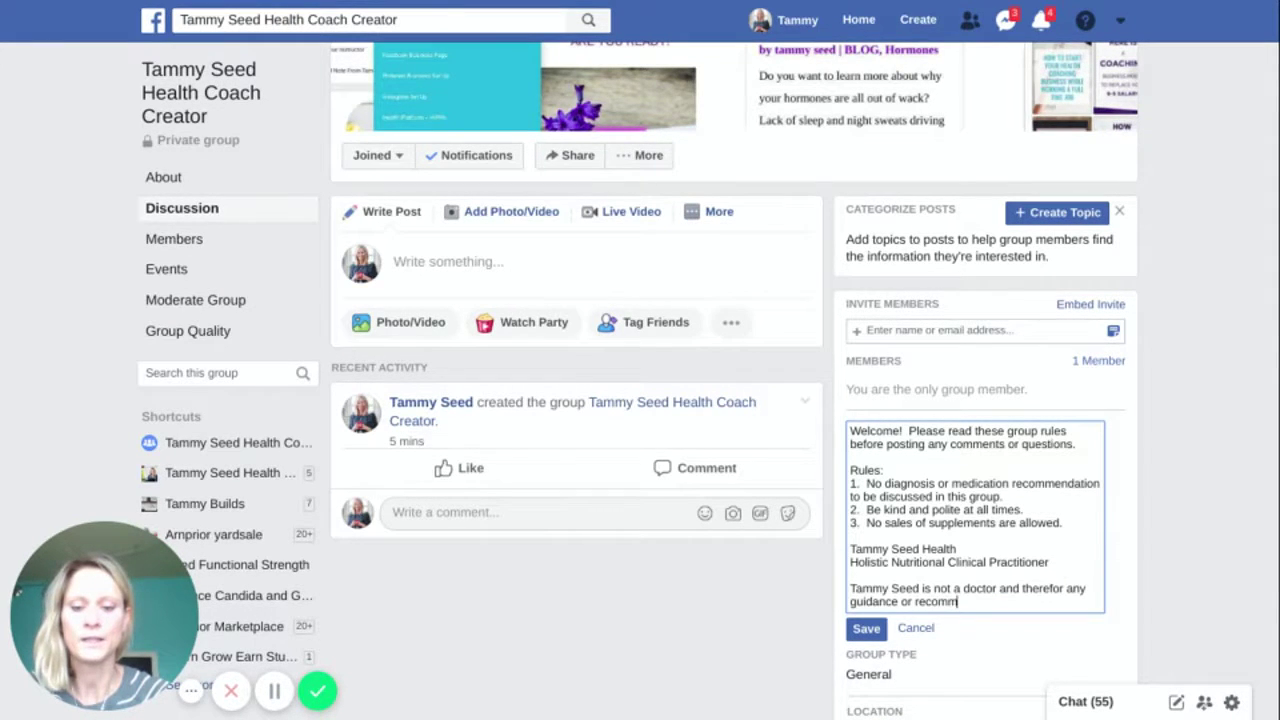
key("BackSpace")
key("BackSpace")
type("med")
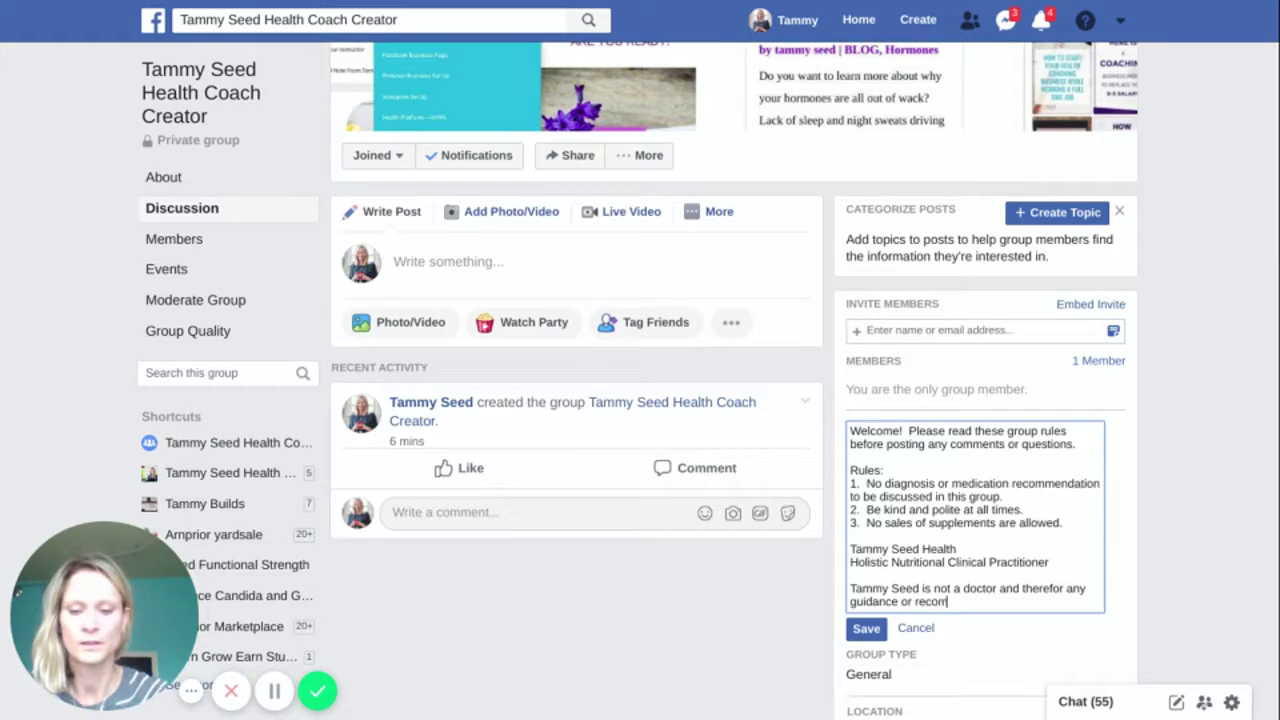
key("BackSpace")
type("ndat")
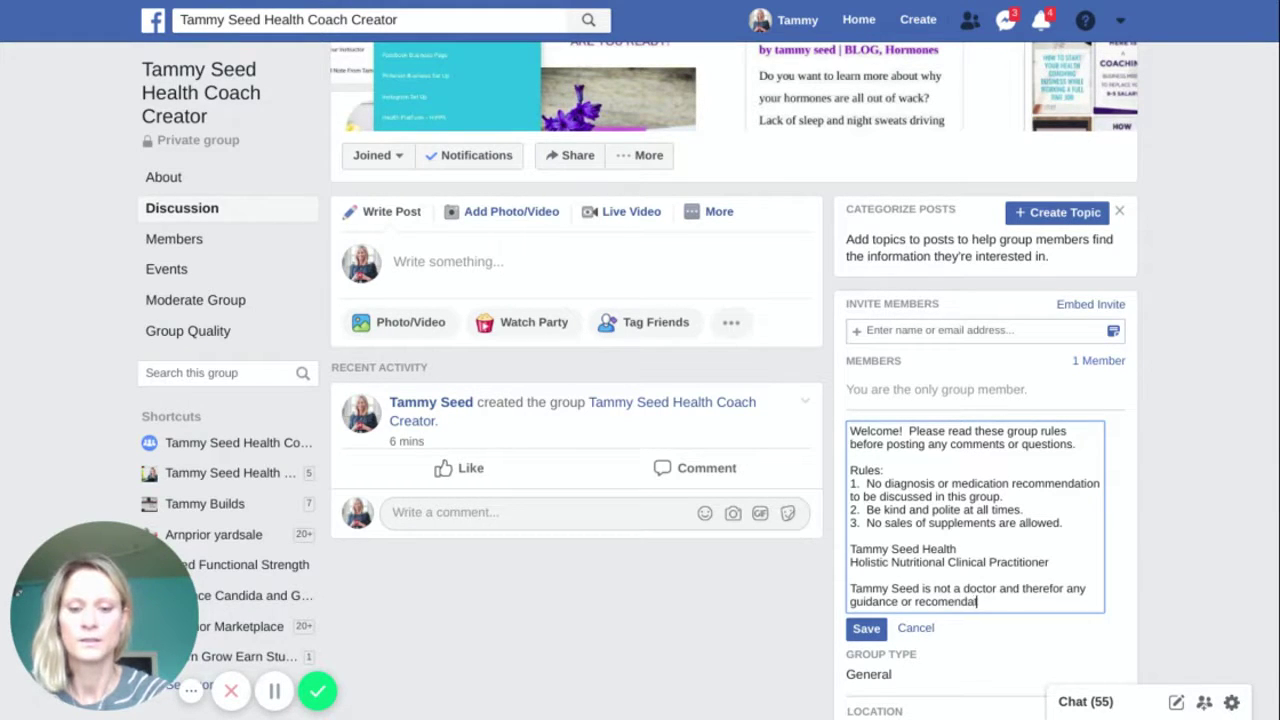
type("ion is to be ta")
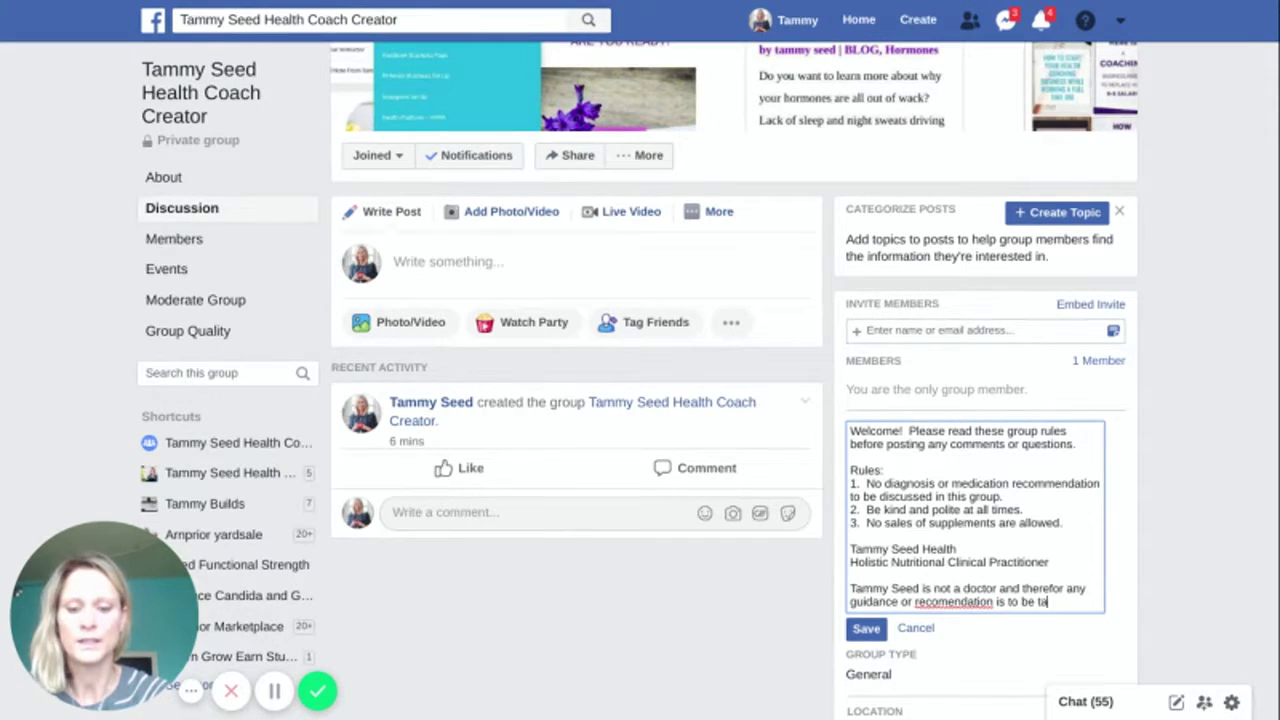
key("BackSpace")
type("akie")
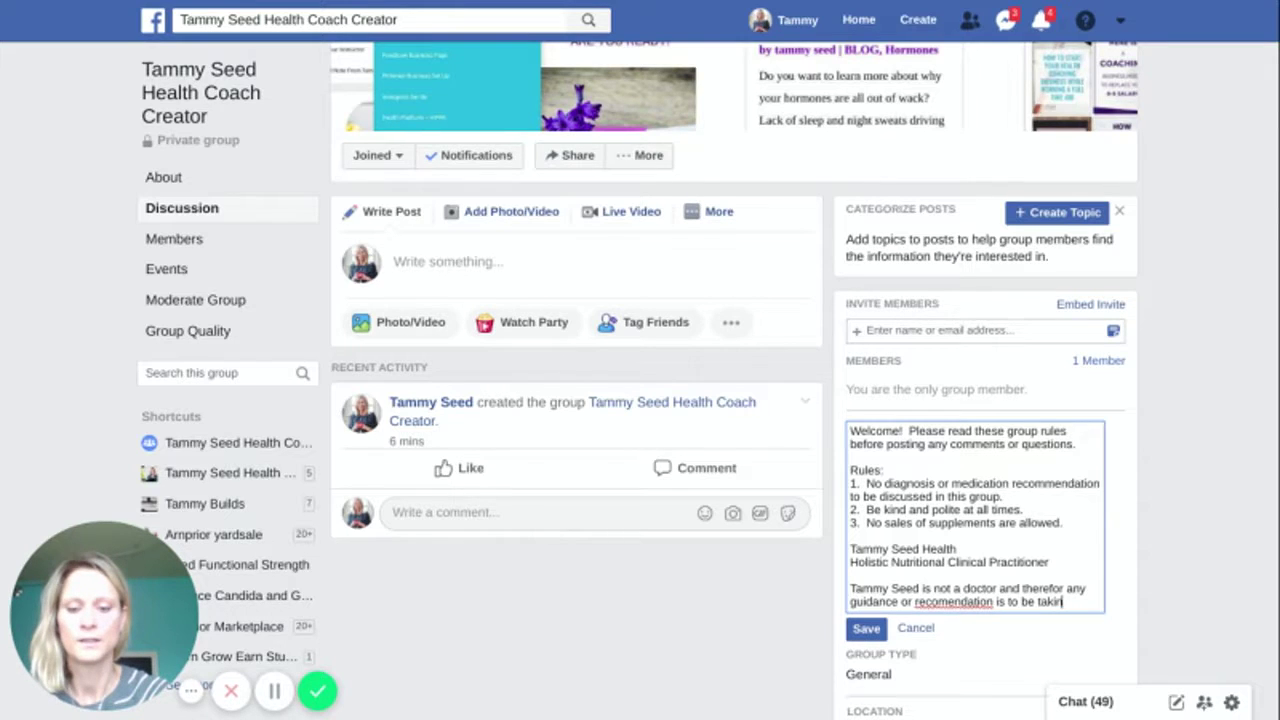
type("n at your own")
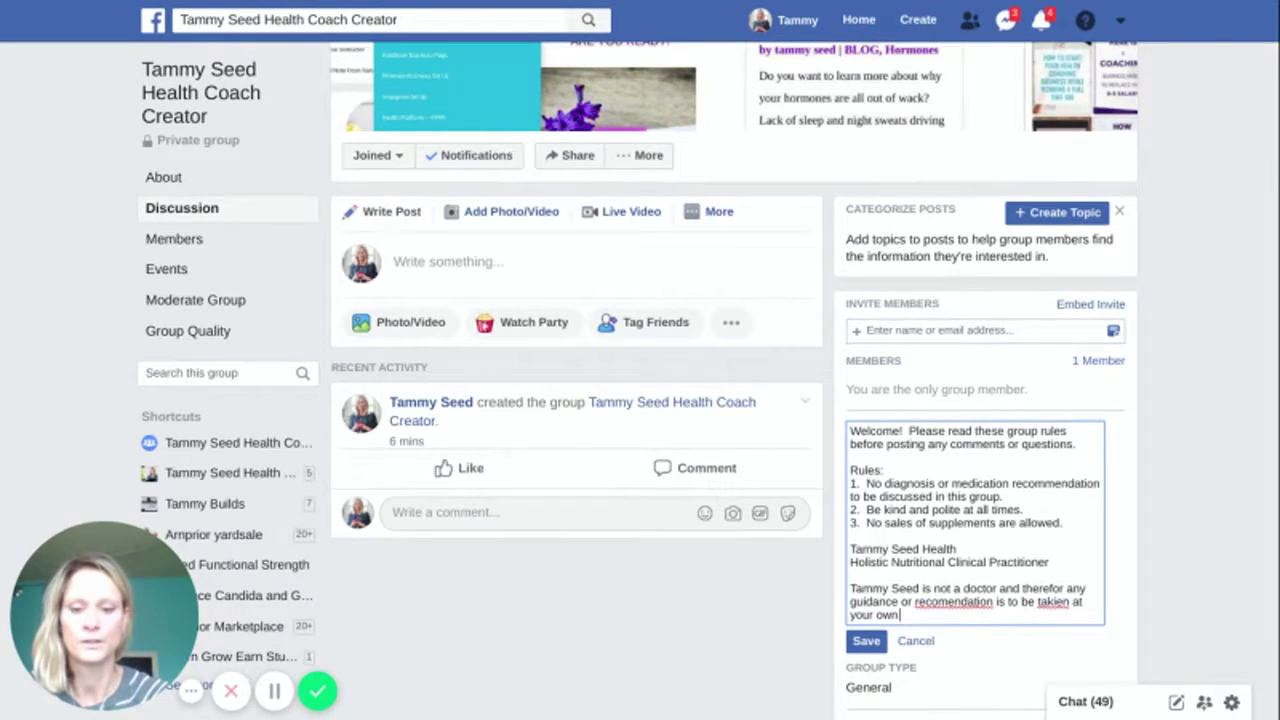
type(" risk")
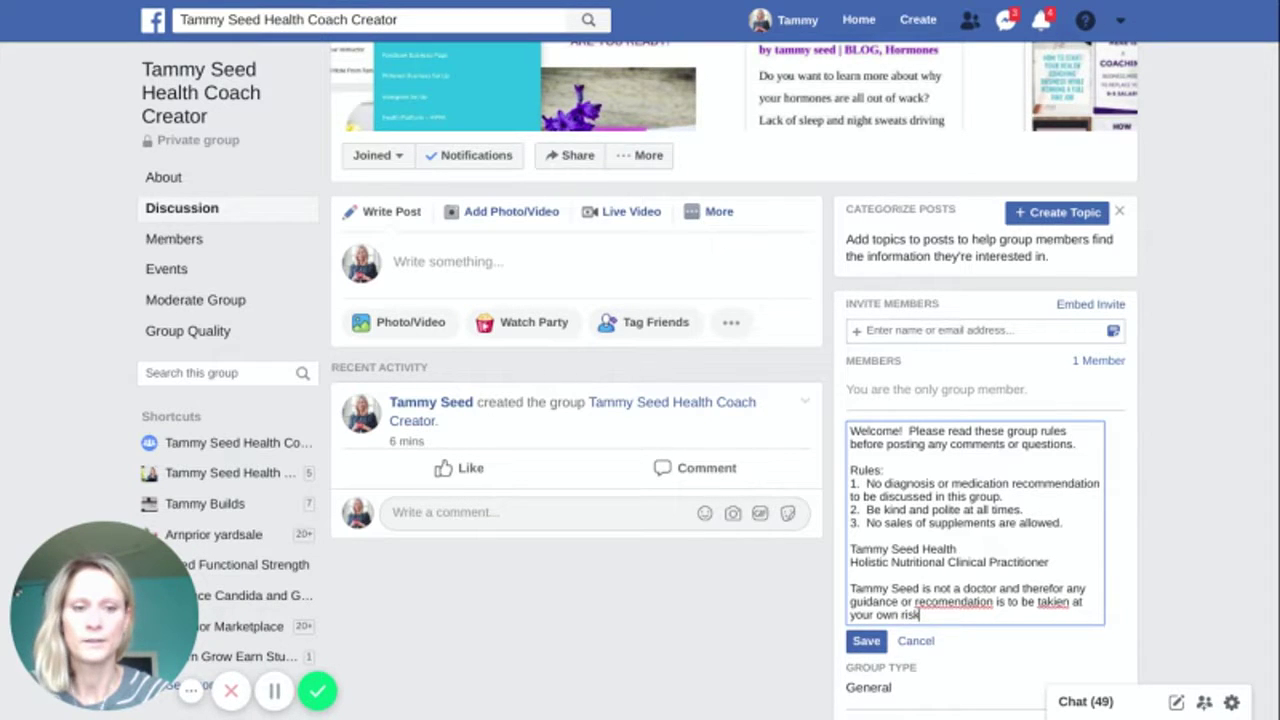
- Correct the disclaimer's misspelling to "recommendation" and add a sentence that the owner, by first name, "does not diagnose nor treat anyone."
left_click(942, 602)
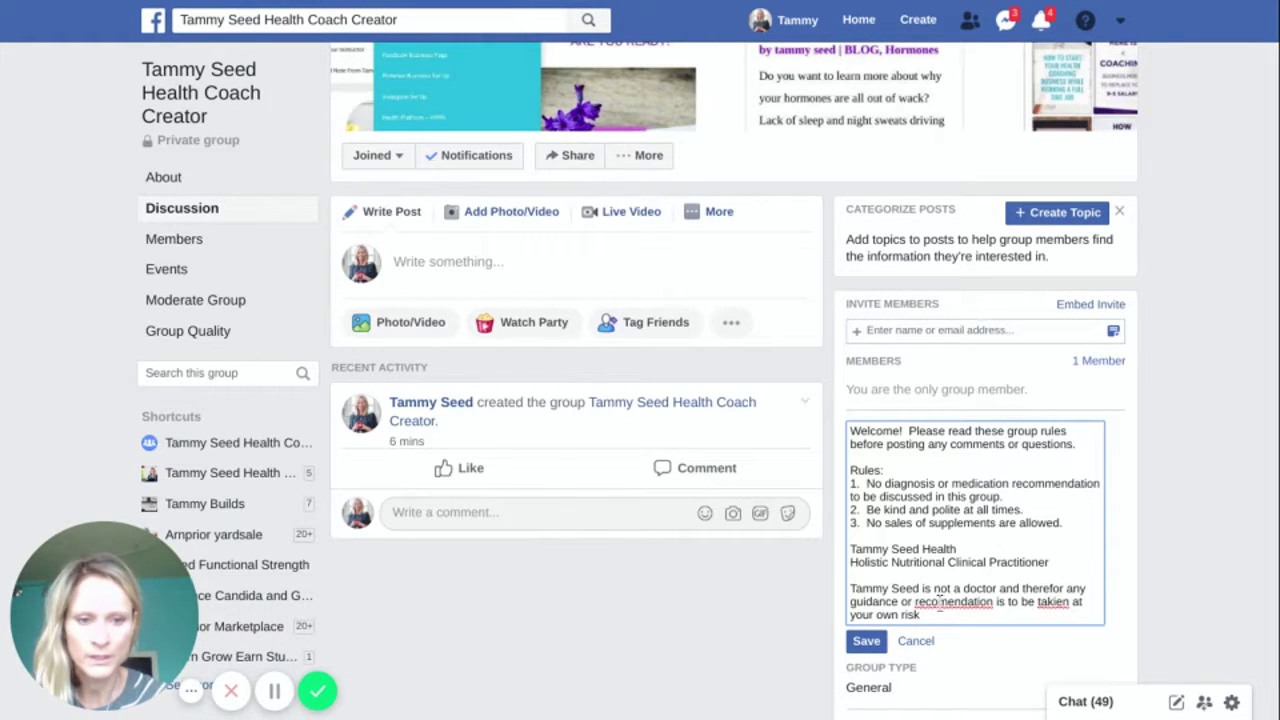
type("m")
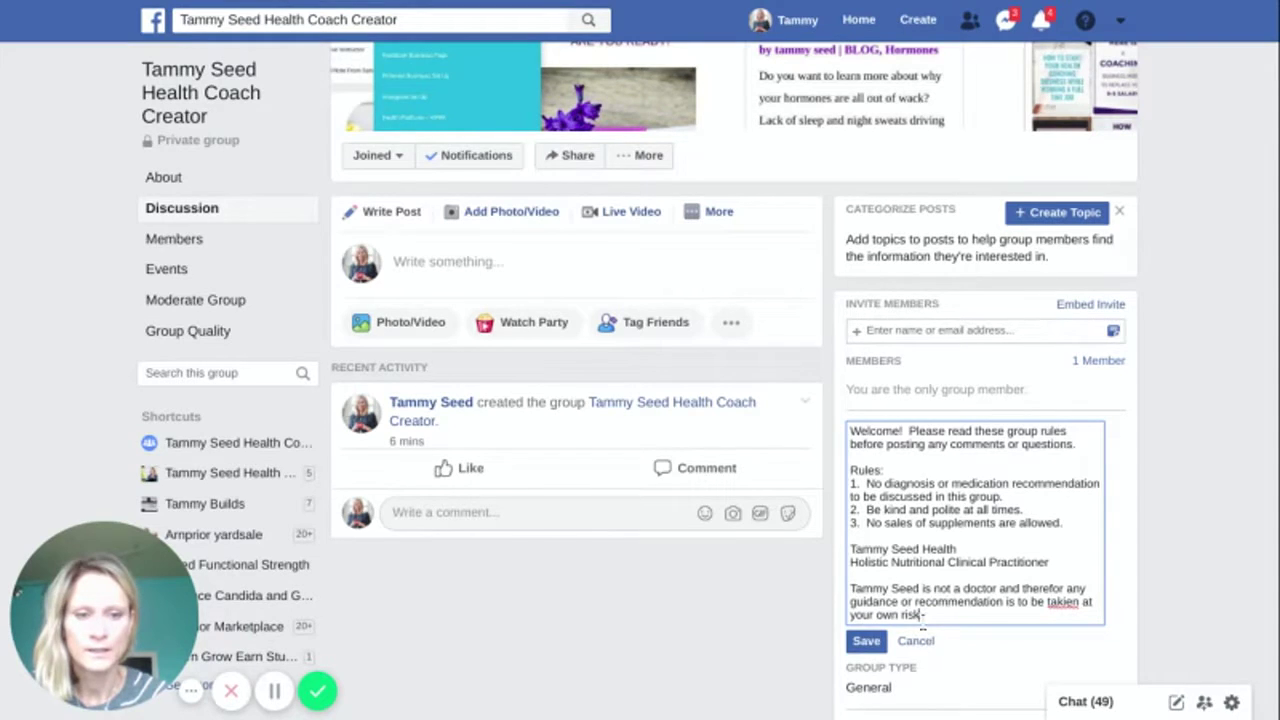
left_click(922, 614)
type(".  Tam")
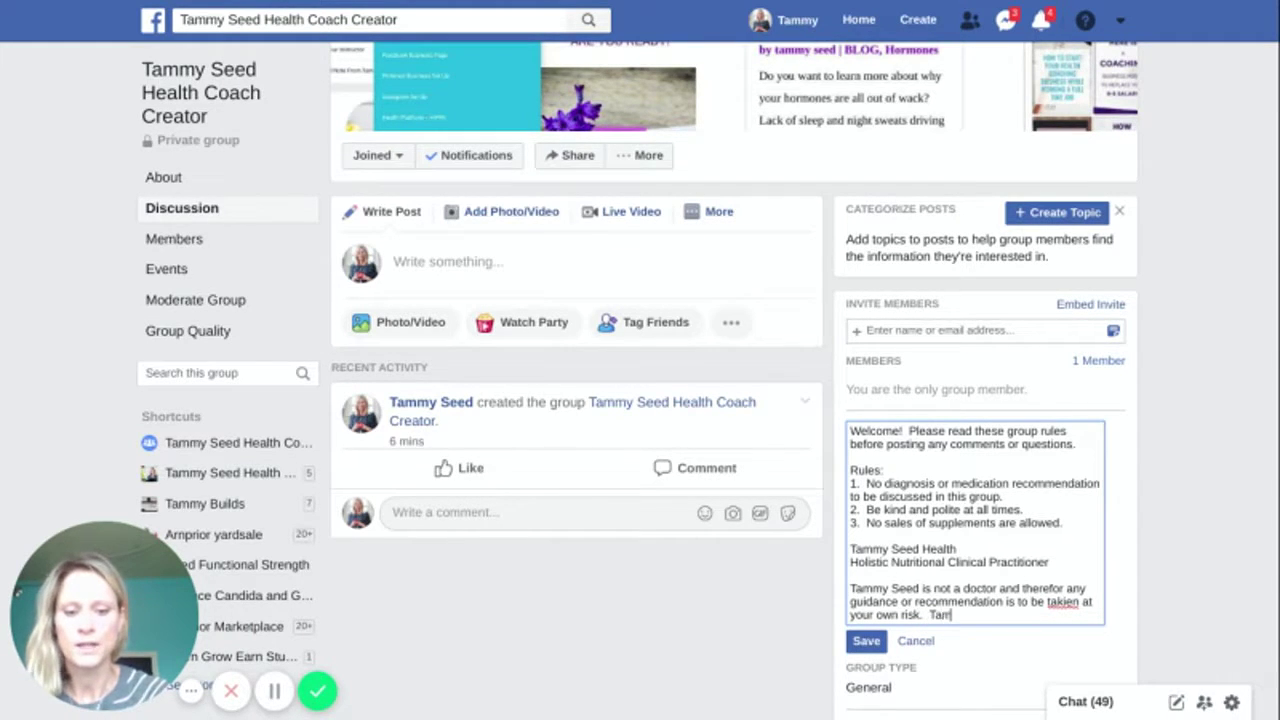
type("my does not")
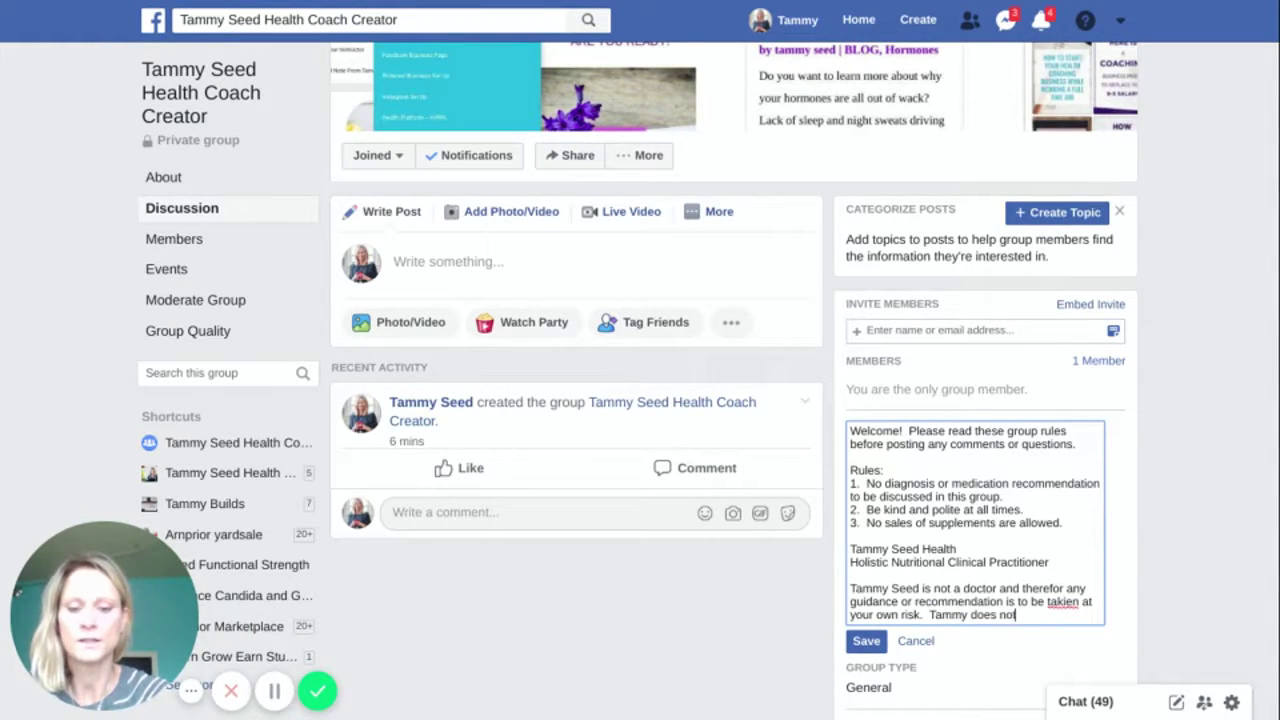
type(" diagno")
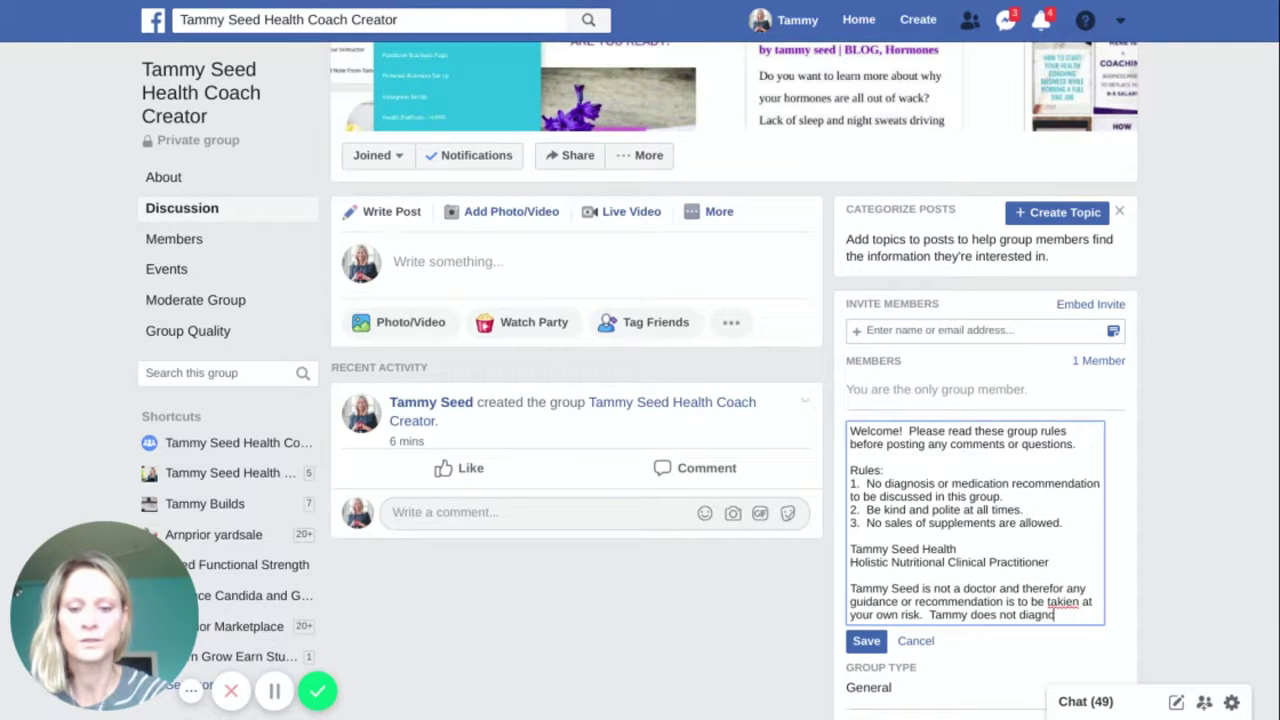
type("se nor tr")
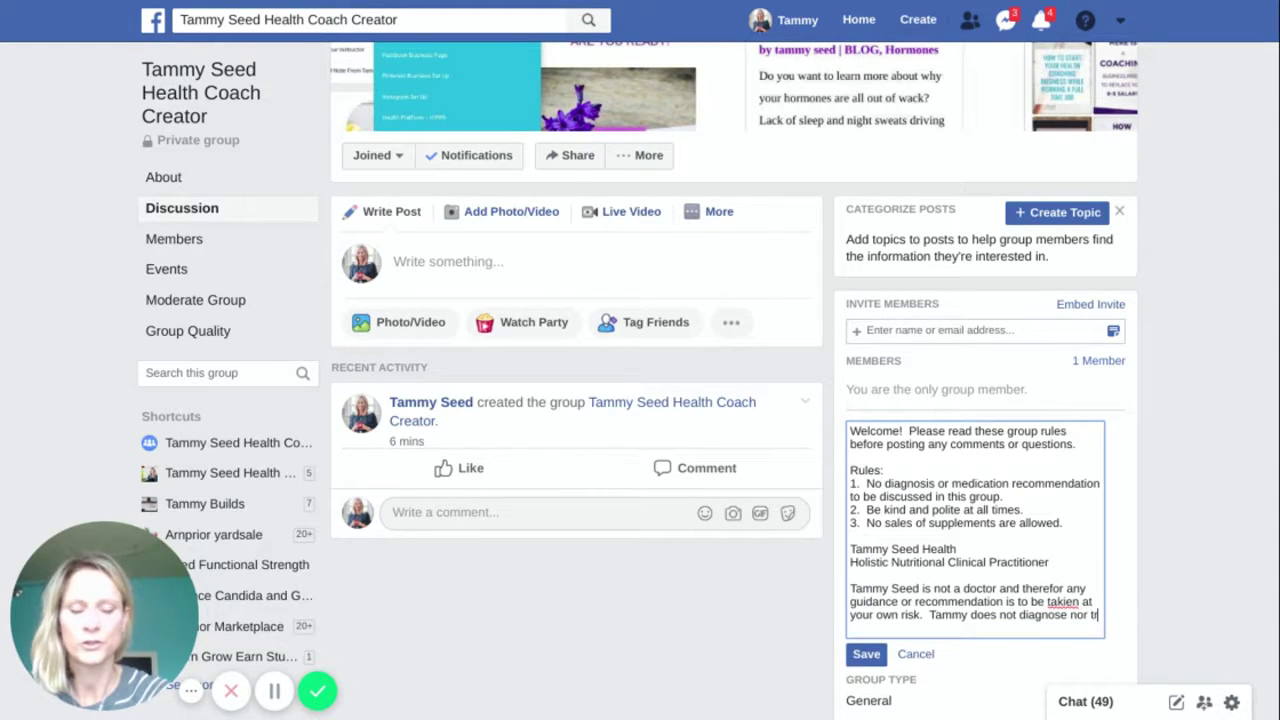
type("eat anyone")
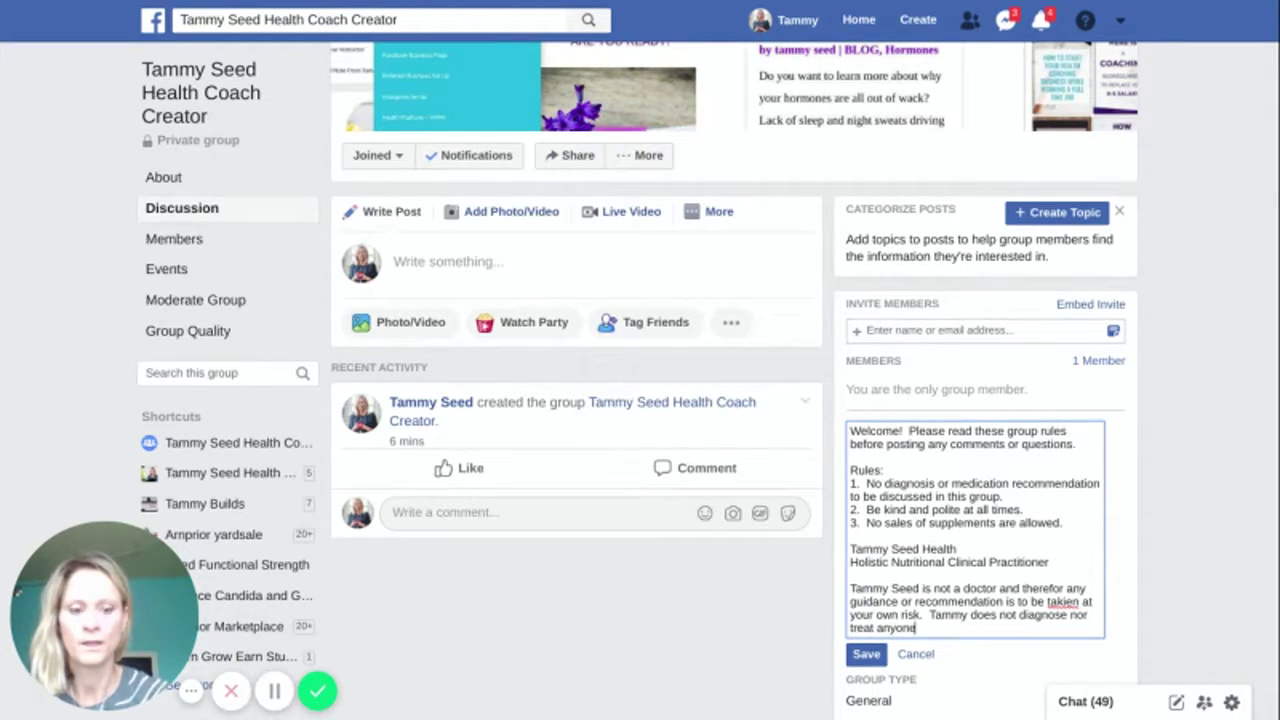
type(".  ")
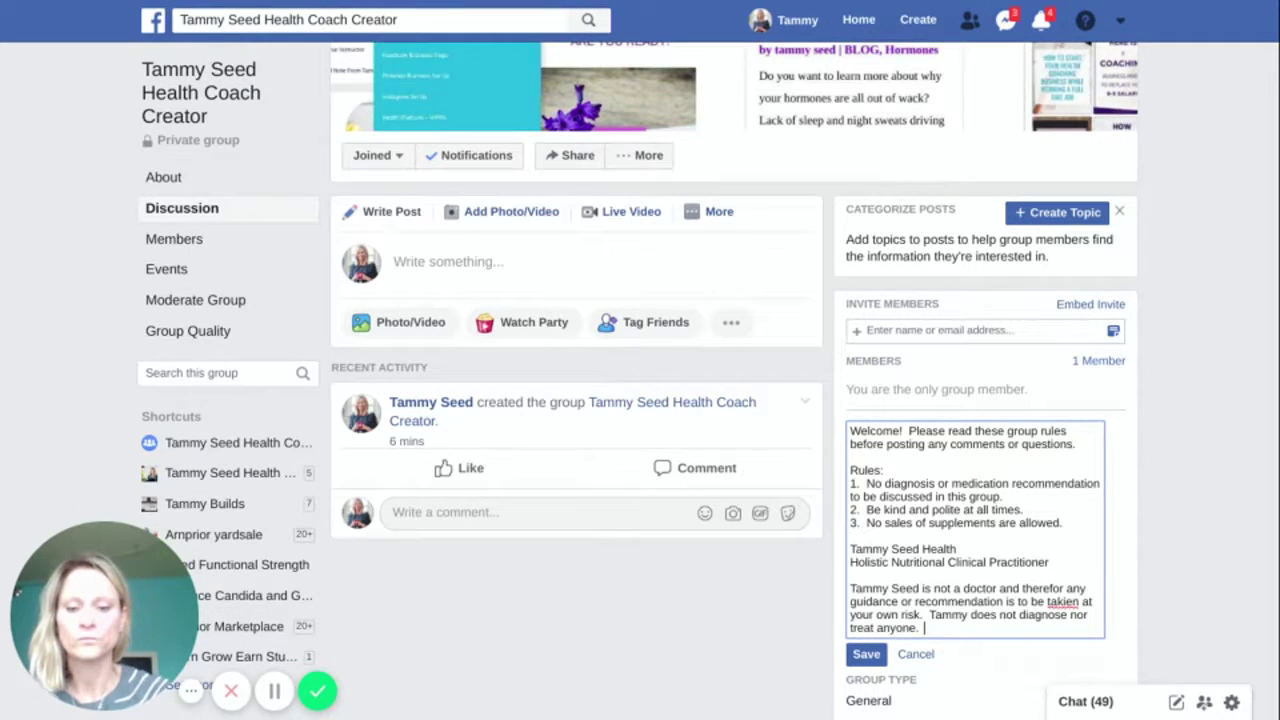
- Continue the disclaimer paragraph with "For a full consult please see calendar here"
type("For a full cor")
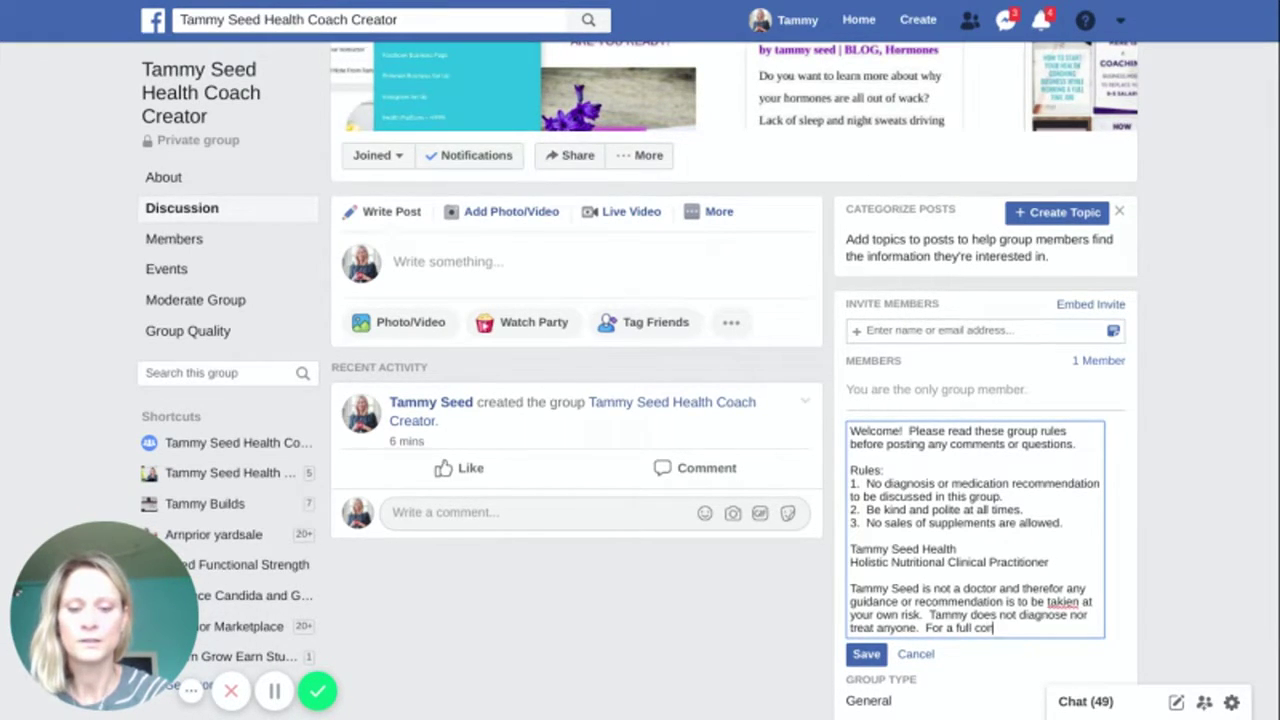
key("BackSpace")
type("nsult please")
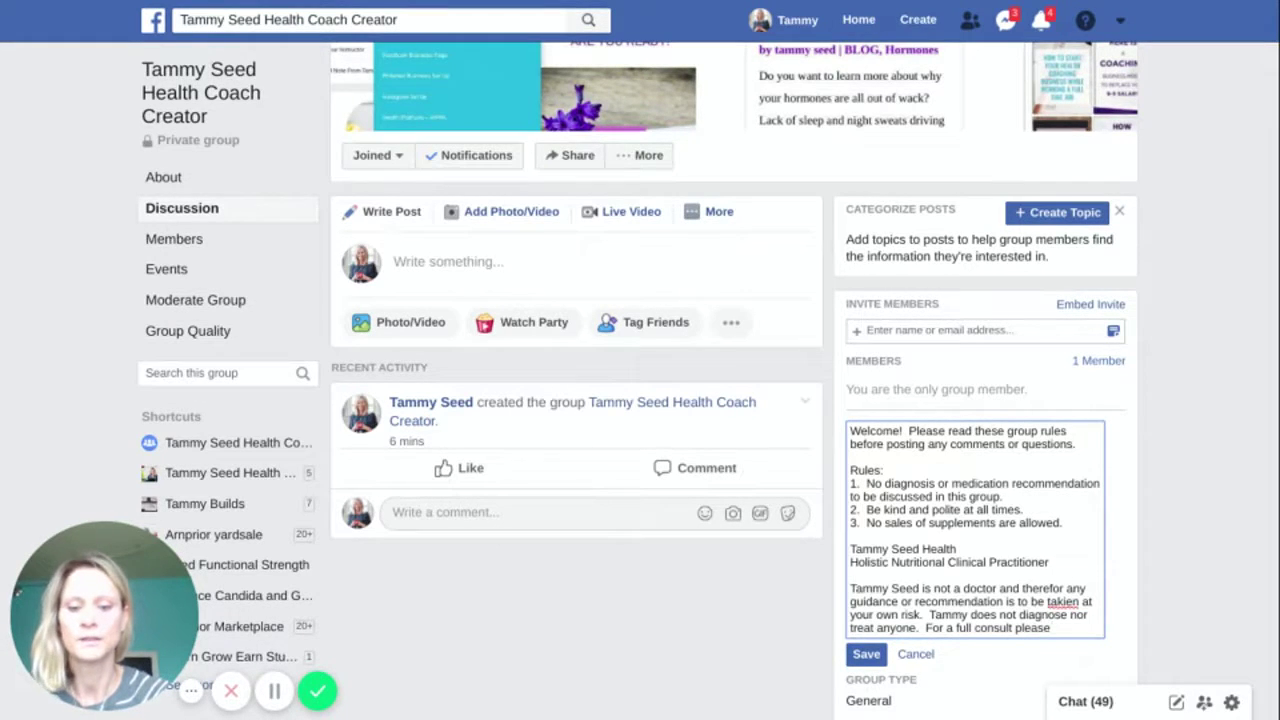
type(" see")
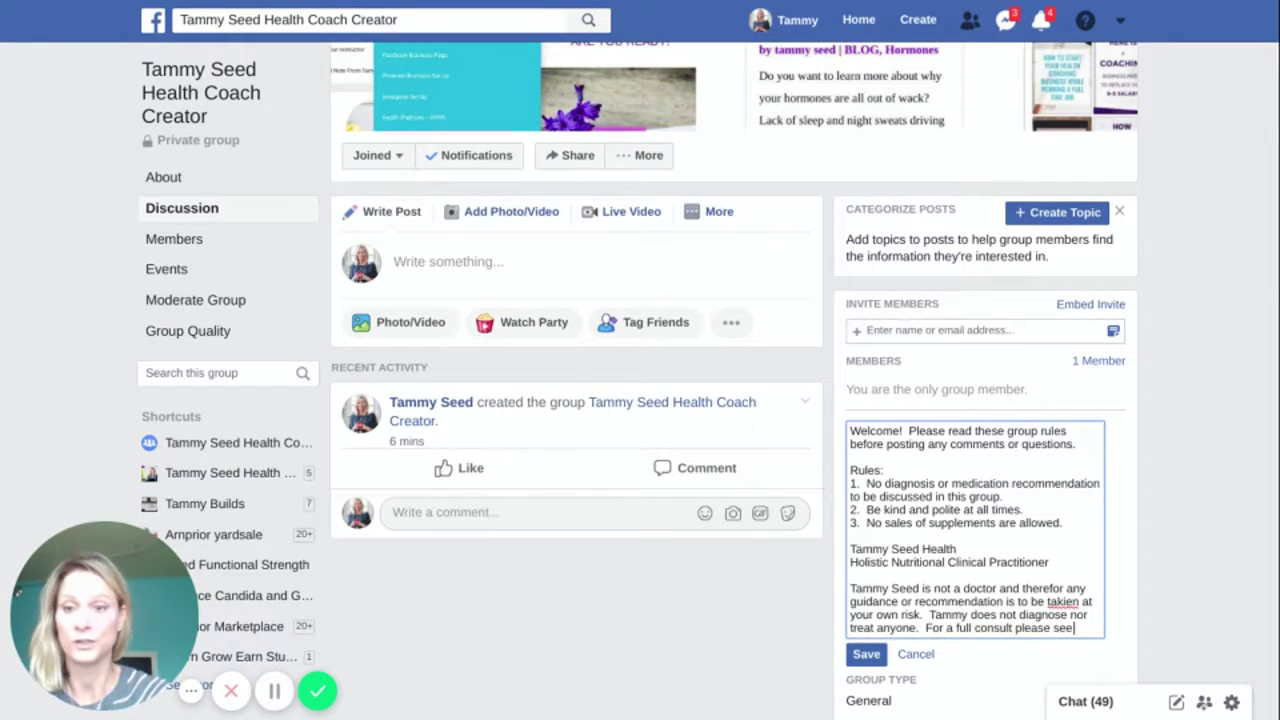
type(" caendar")
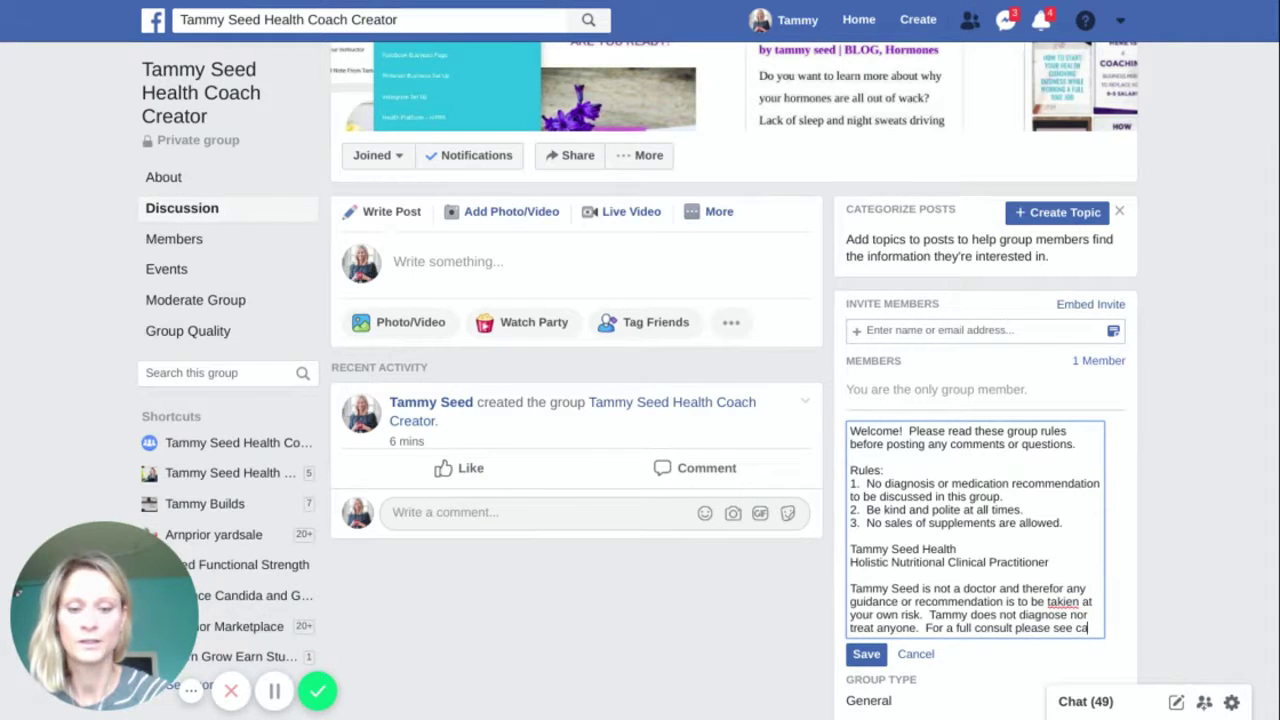
key("BackSpace")
key("BackSpace")
key("BackSpace")
key("BackSpace")
key("BackSpace")
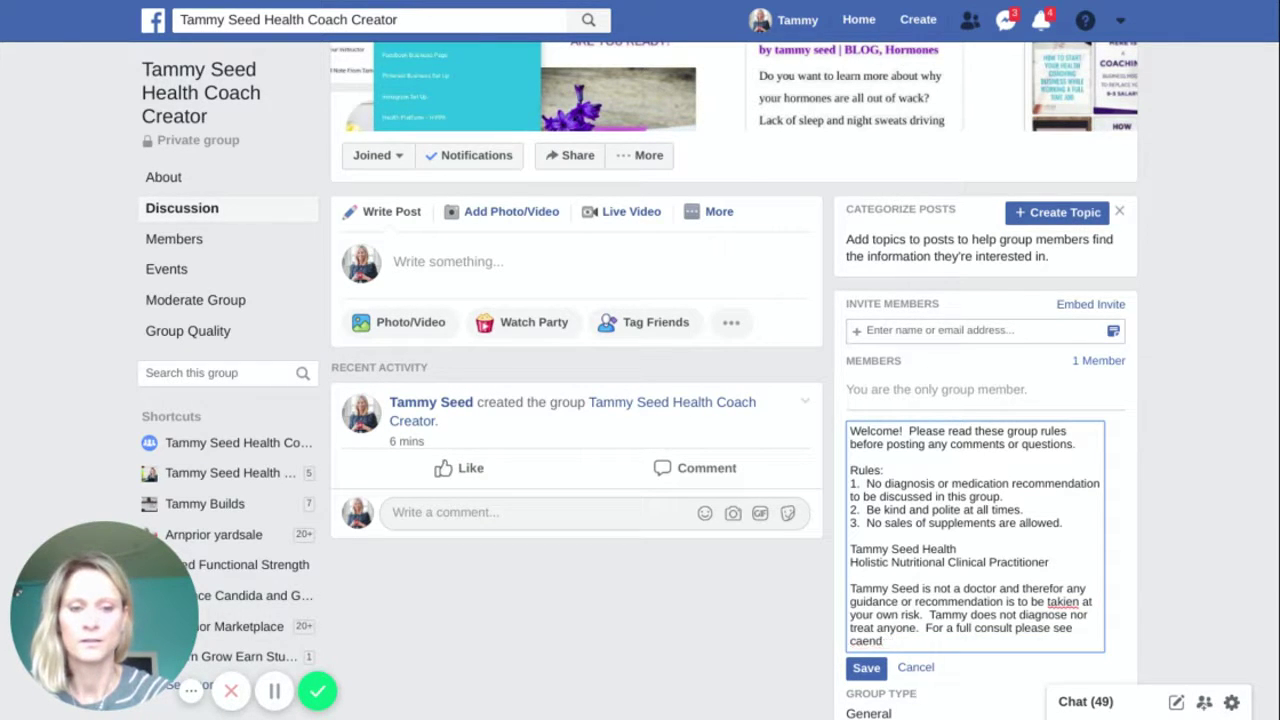
type("lendar here")
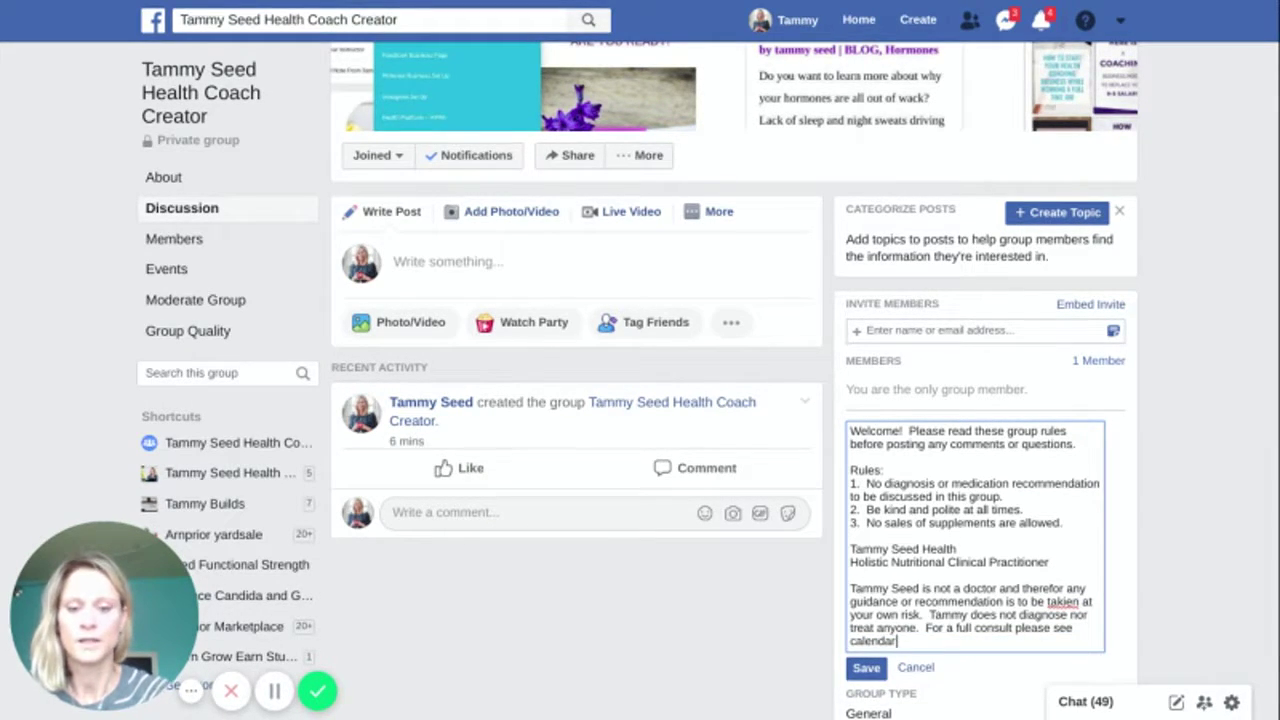
- Replace "here" after "calendar" with a short underscore blank, and correct "takien" to "taken" in the disclaimer
key("BackSpace")
key("BackSpace")
key("BackSpace")
key("BackSpace")
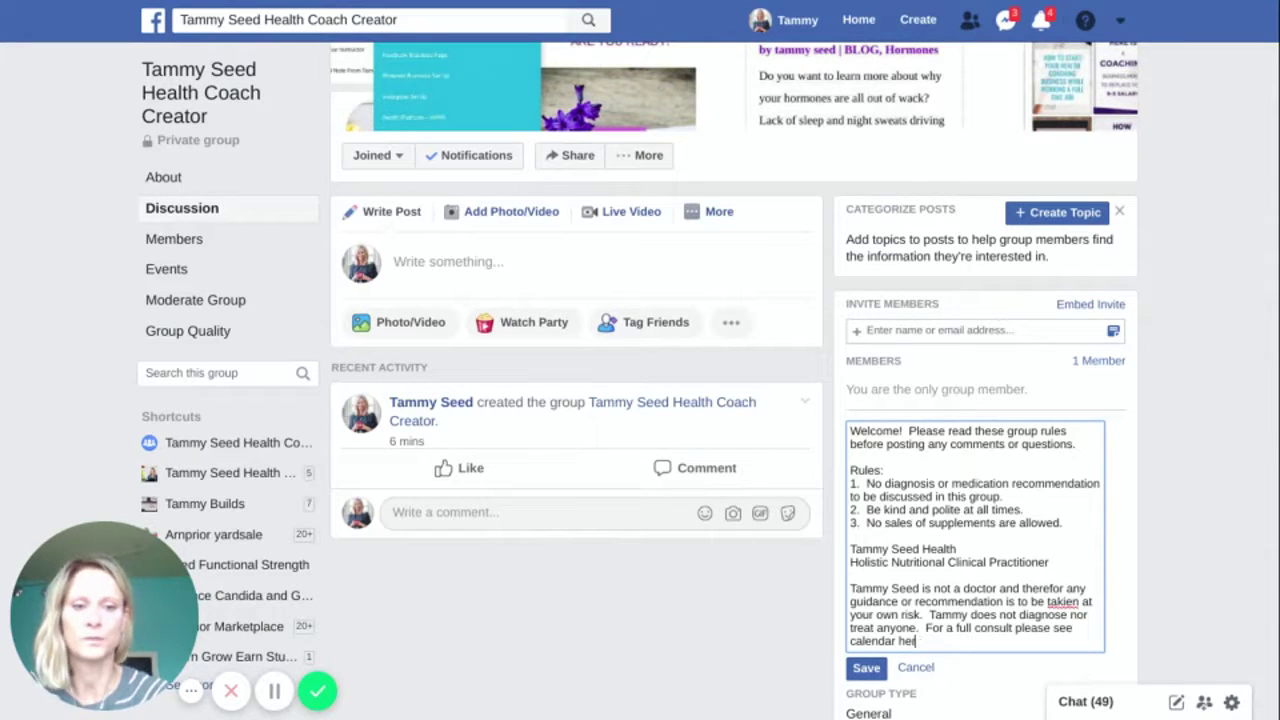
type("_______")
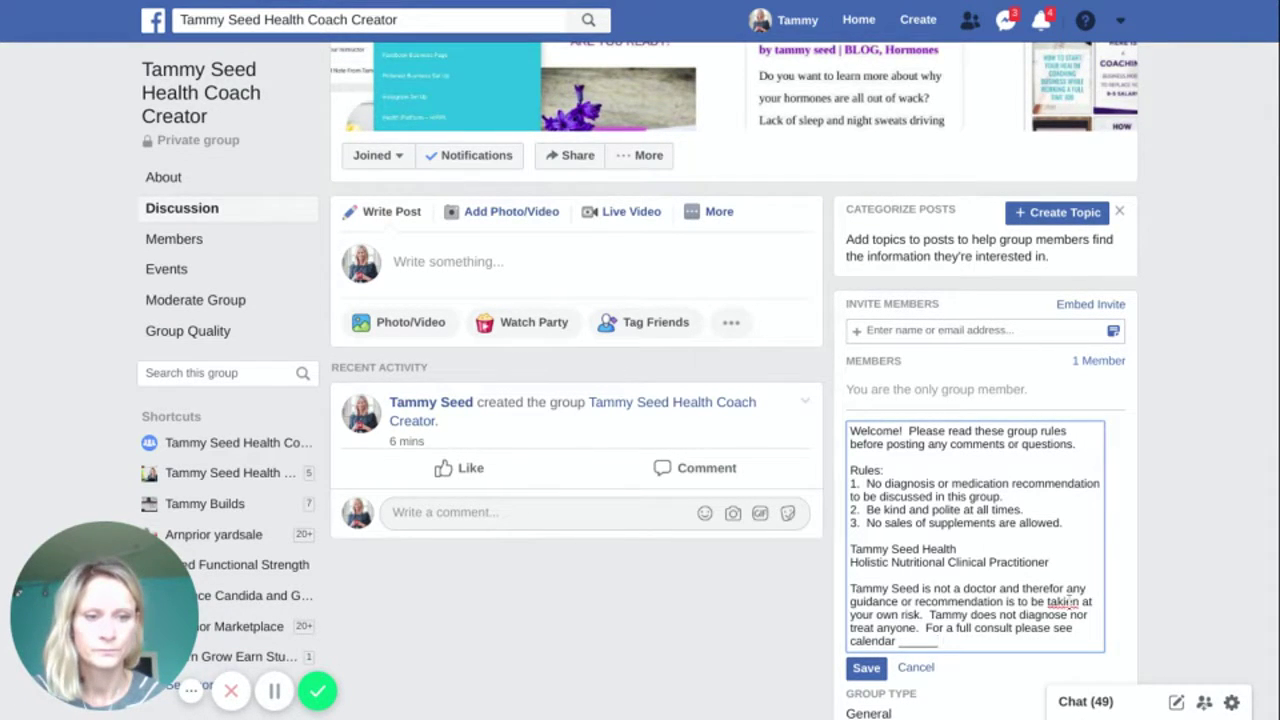
left_click(1068, 602)
key("BackSpace")
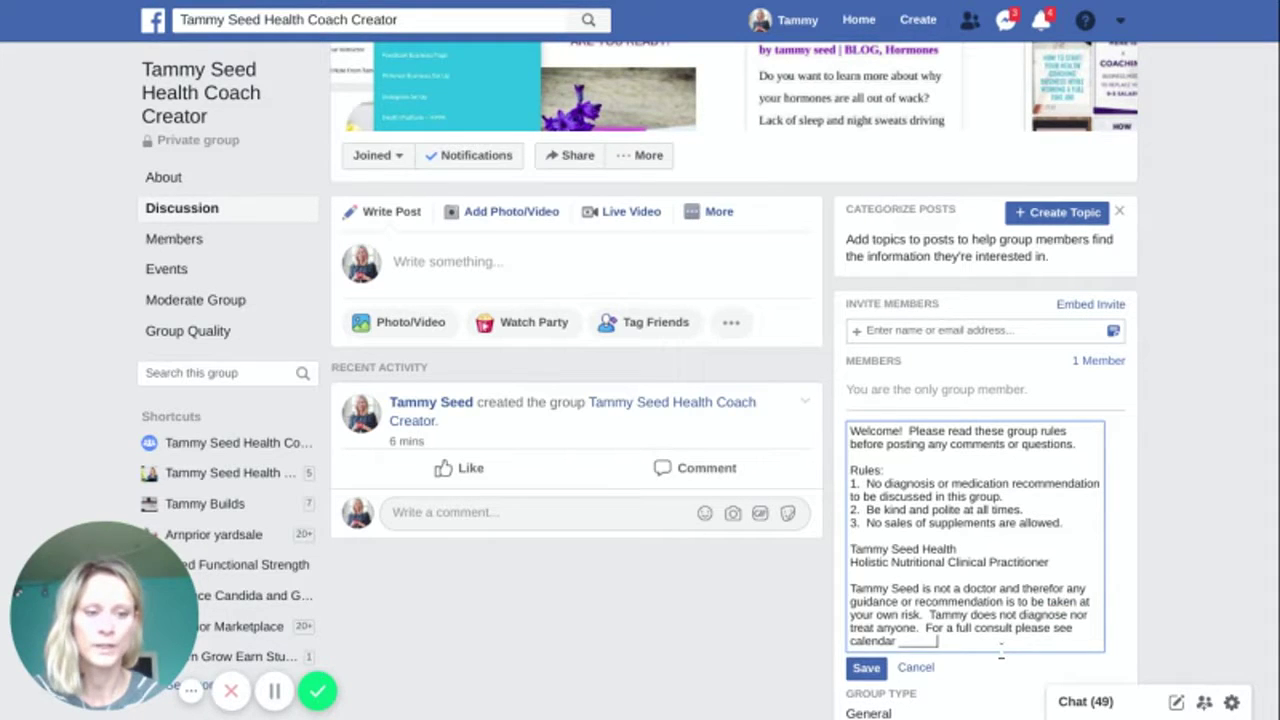
- Start a new paragraph after a blank line with "Also, please feel free to grab my FREE 7 day detox"
key("Return")
key("Return")
type("Ac")
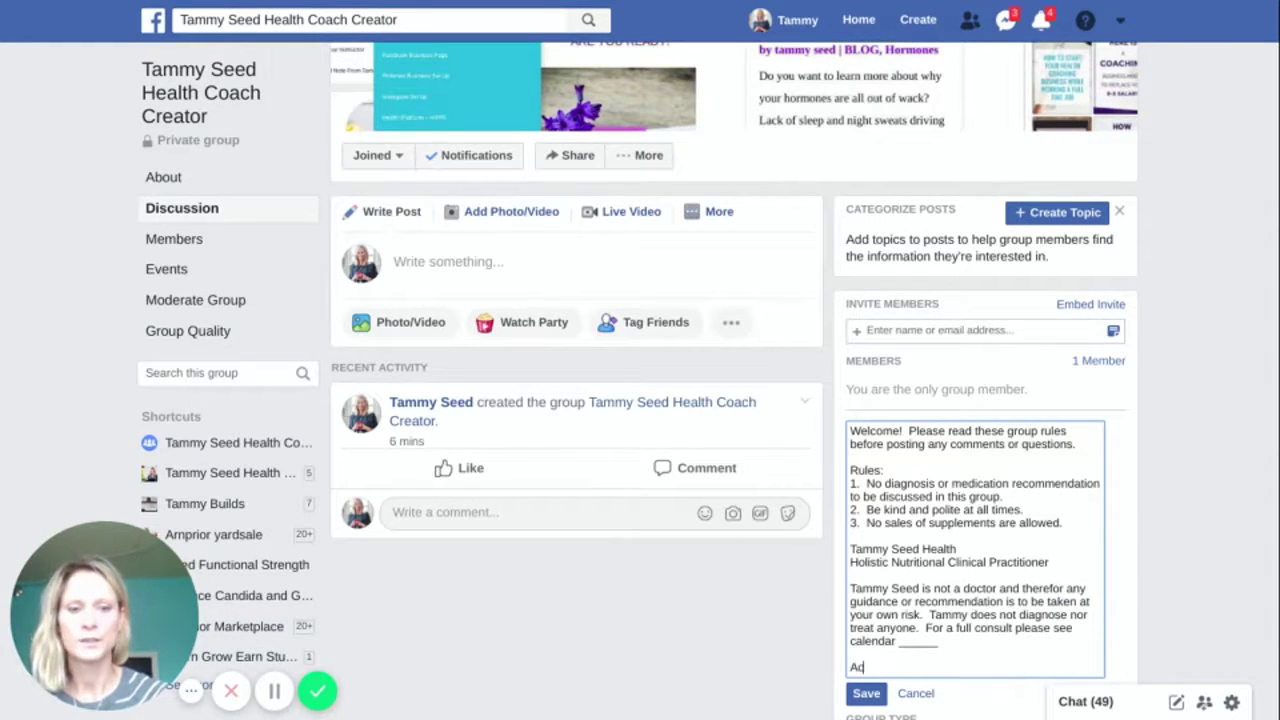
key("BackSpace")
type("lso,")
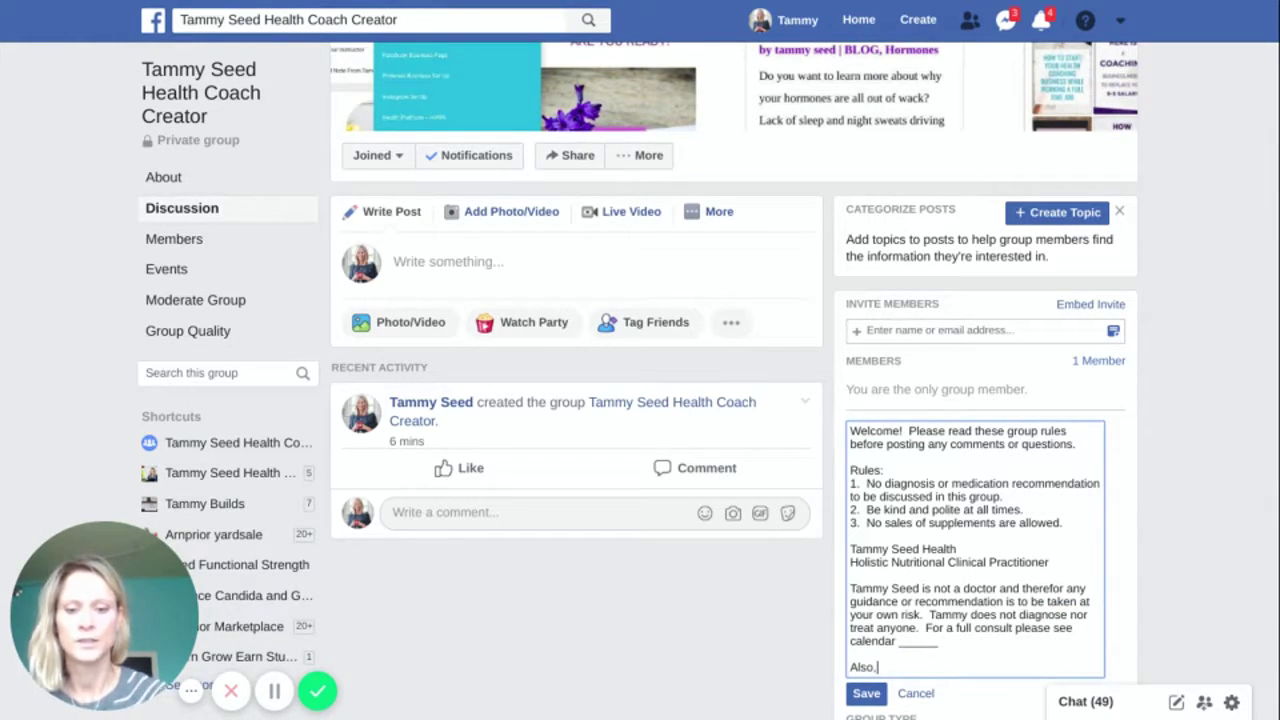
type(" please")
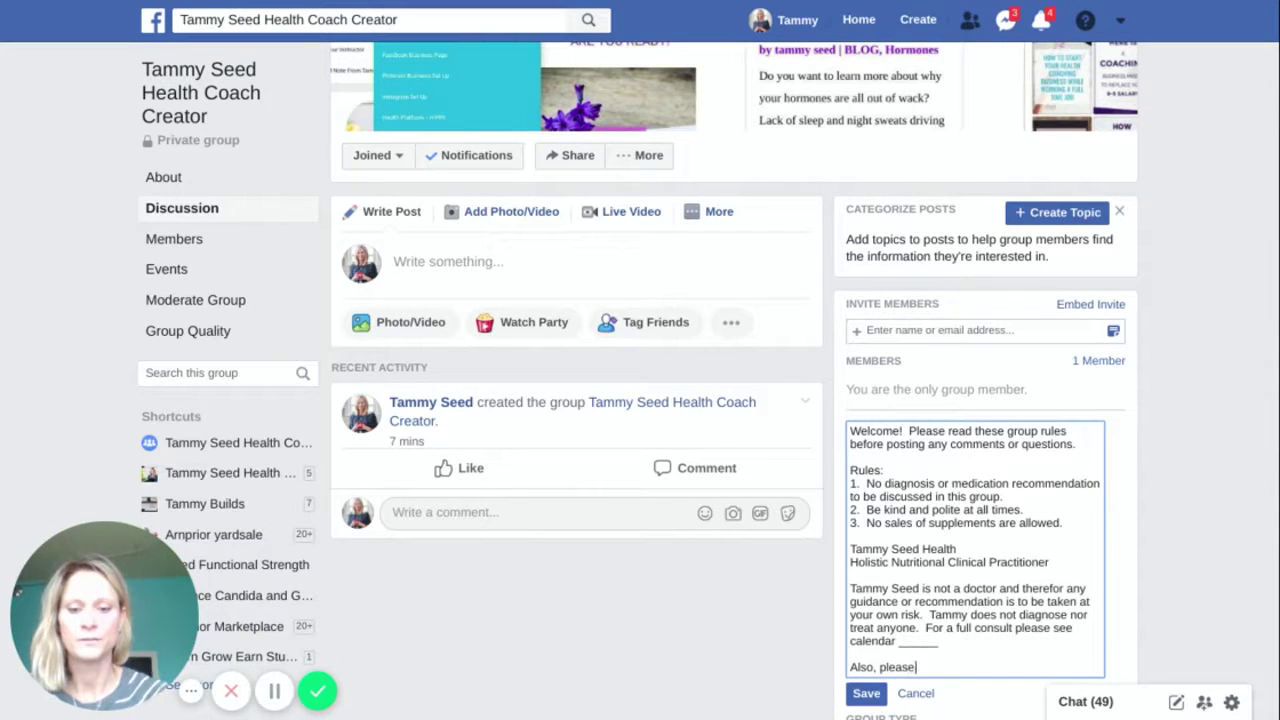
type(" feel free t")
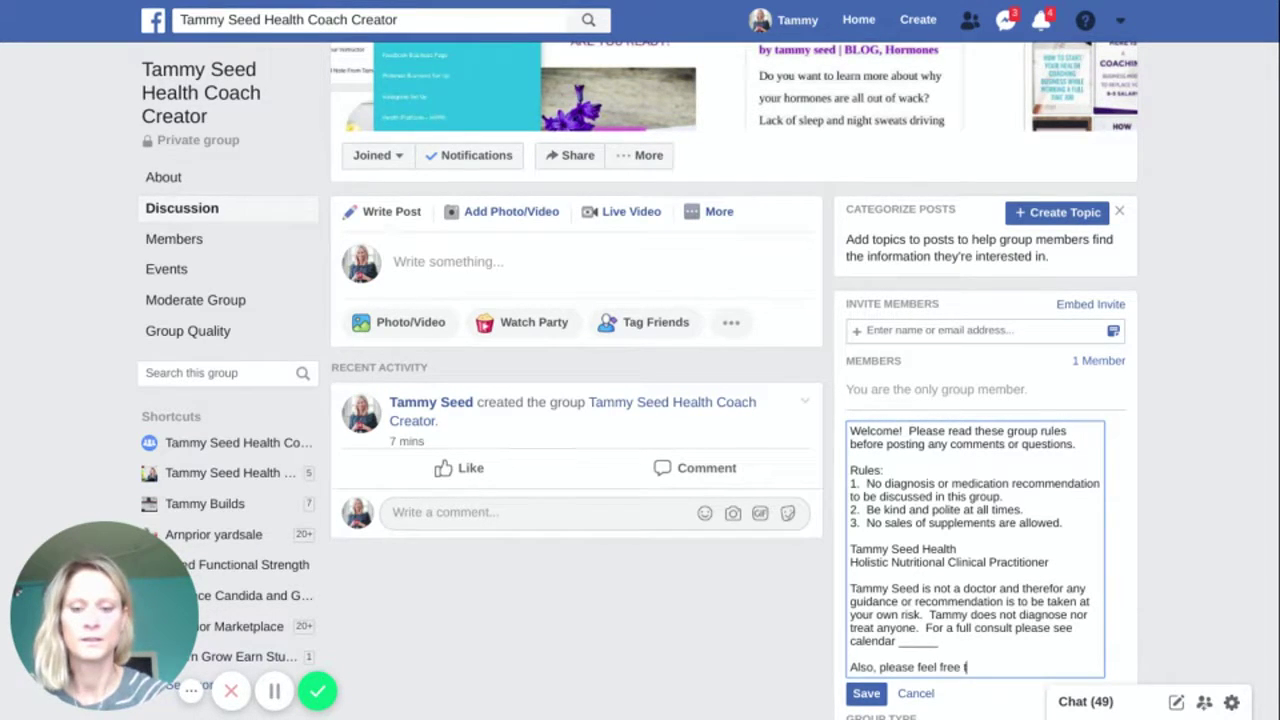
type("o grab m")
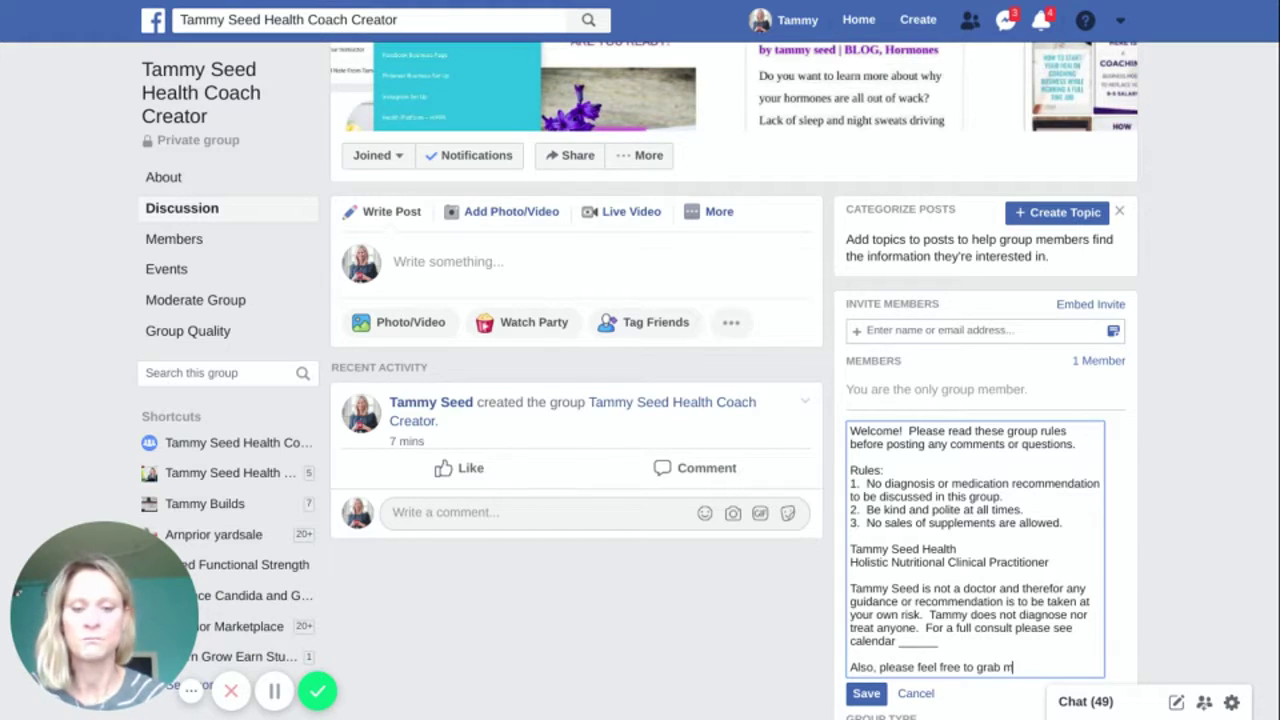
type("y FRE")
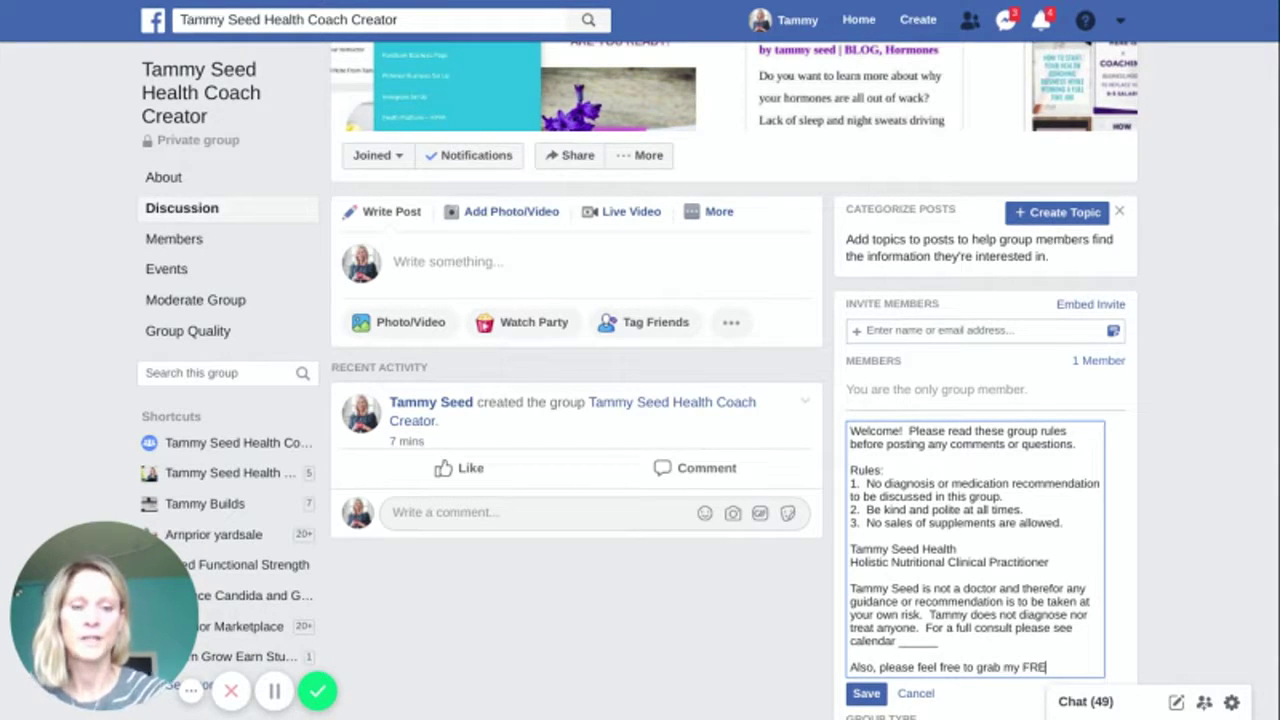
type("E 7 day")
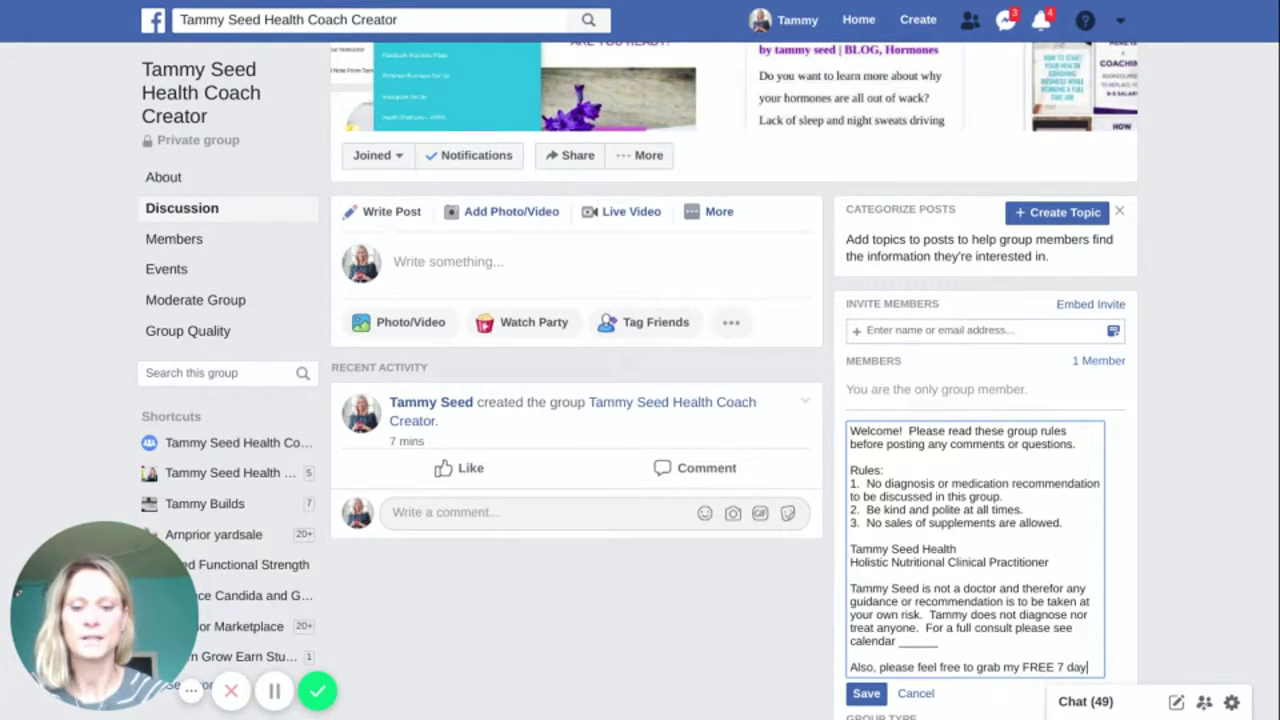
type(" detox")
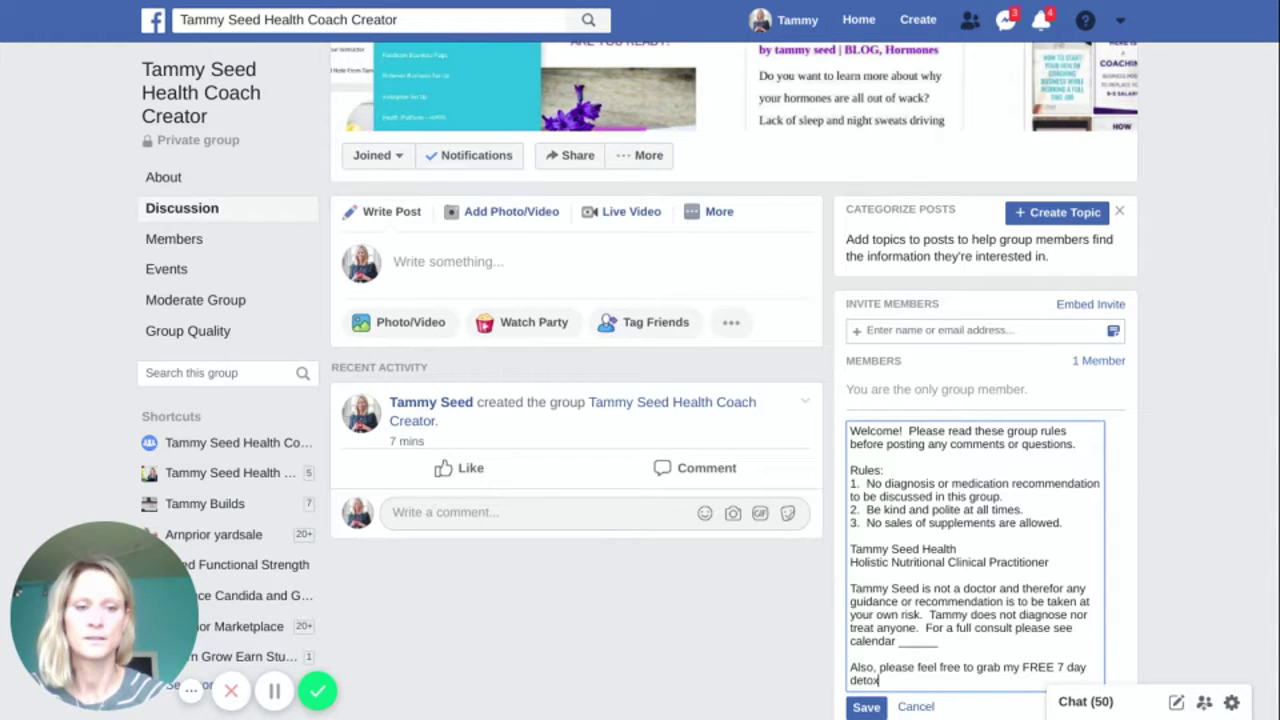
- End the detox offer with an exclamation mark and add "That is right, it is 100% FREE!"
type("!  That ")
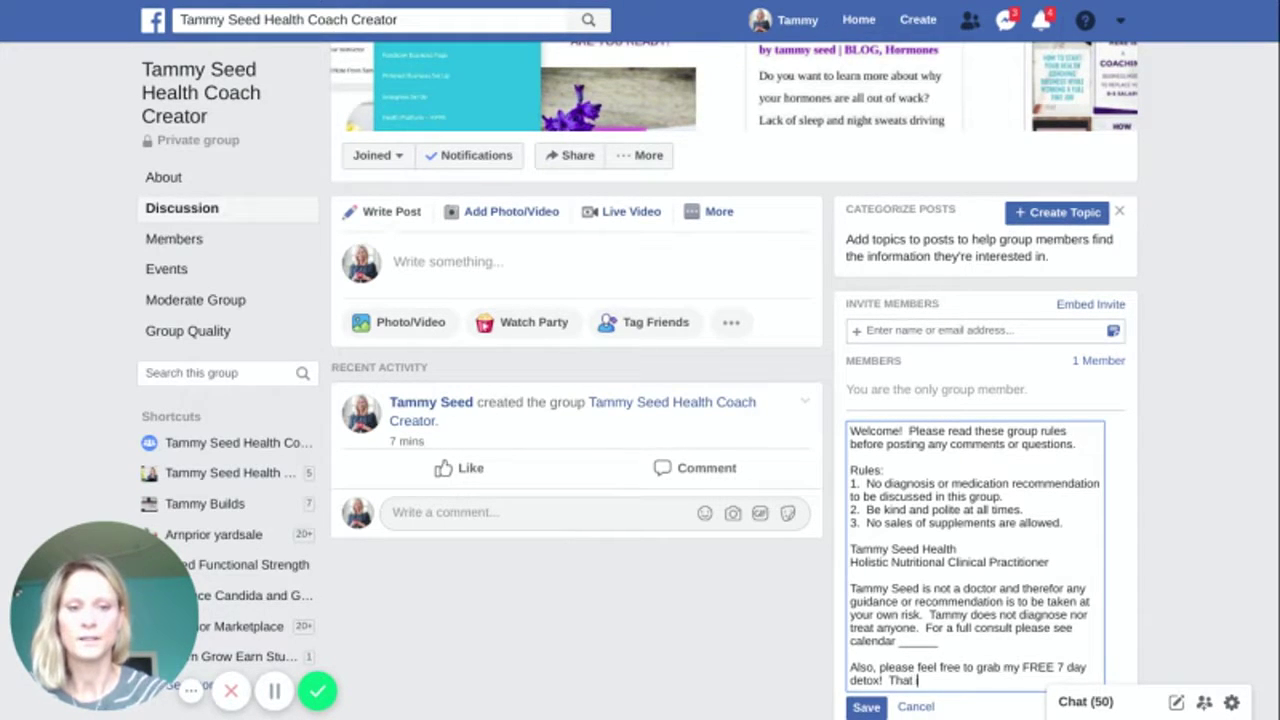
type("is right, it is")
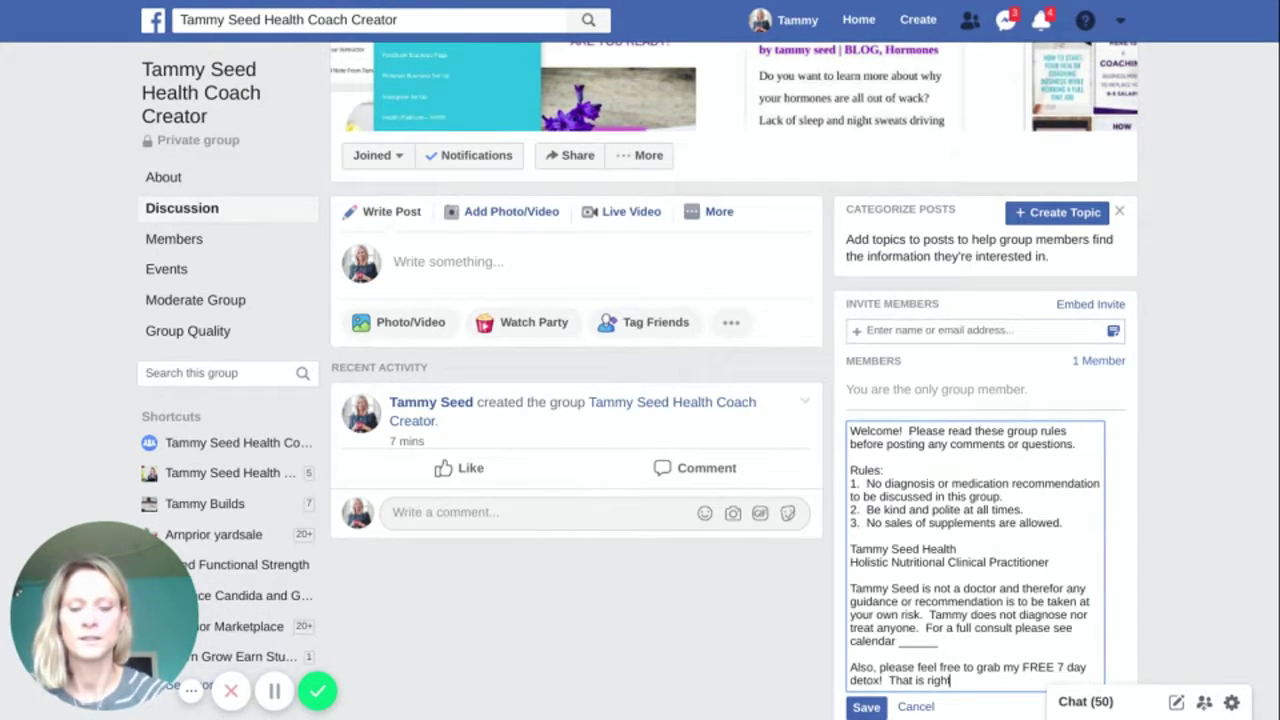
type(" 100")
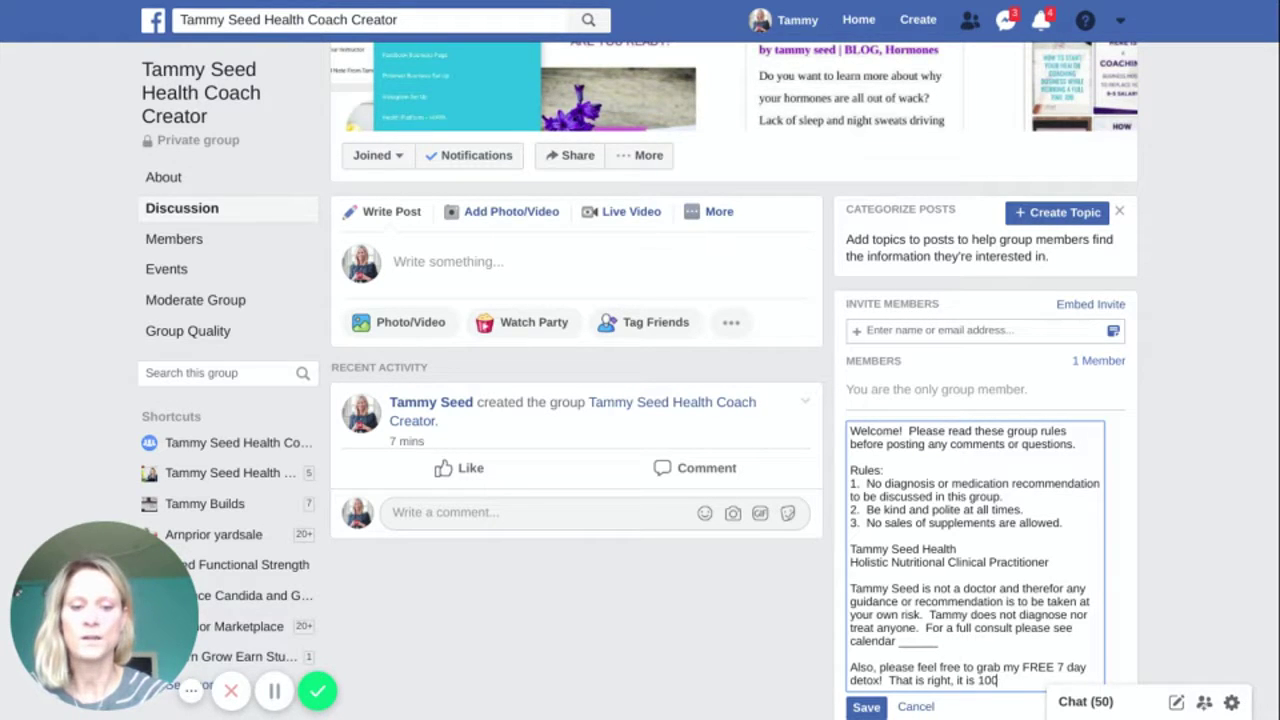
type("% FREE!")
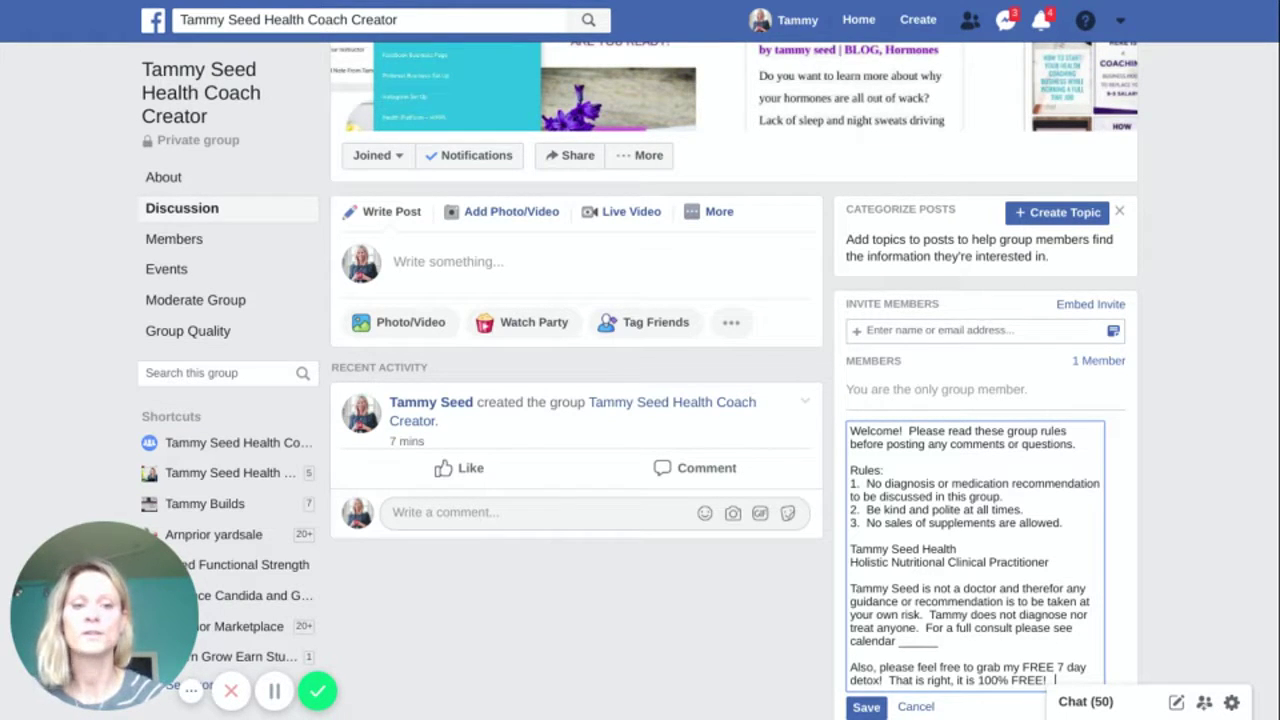
- Add a long underscore blank as a placeholder on a new line under the free detox offer, running onto a second line
key("Return")
type("______________________________")
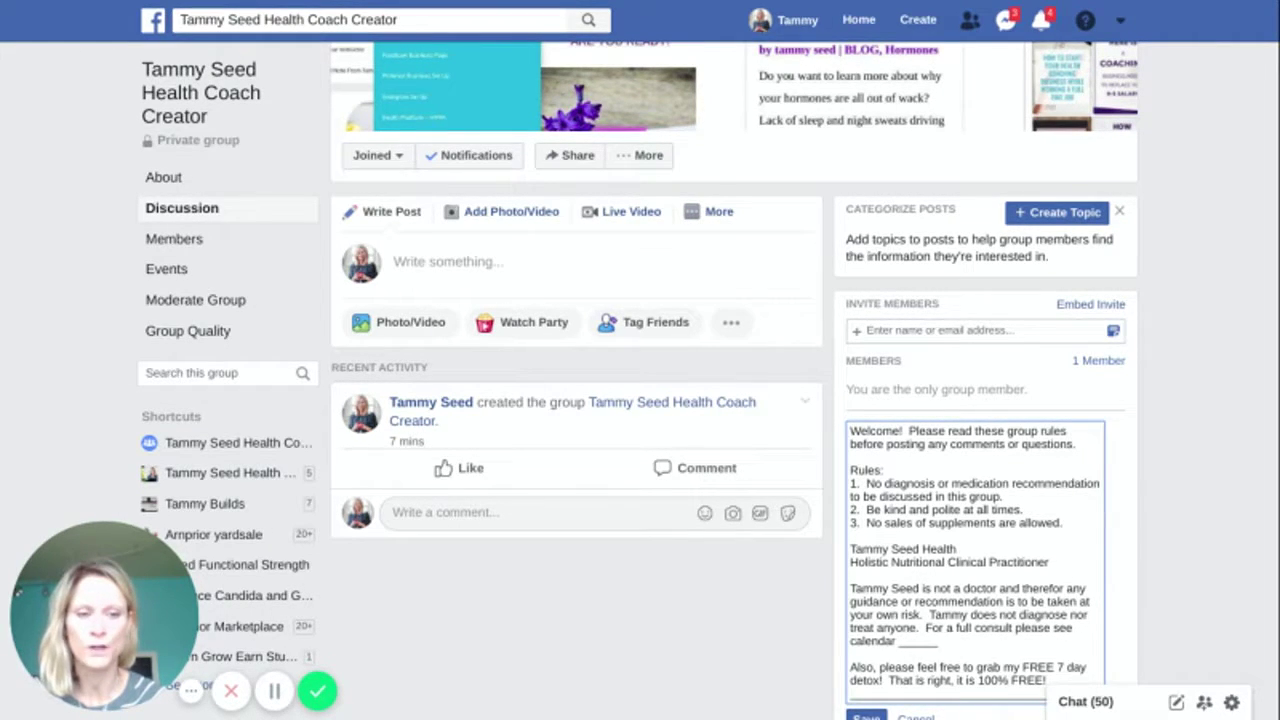
type("________")
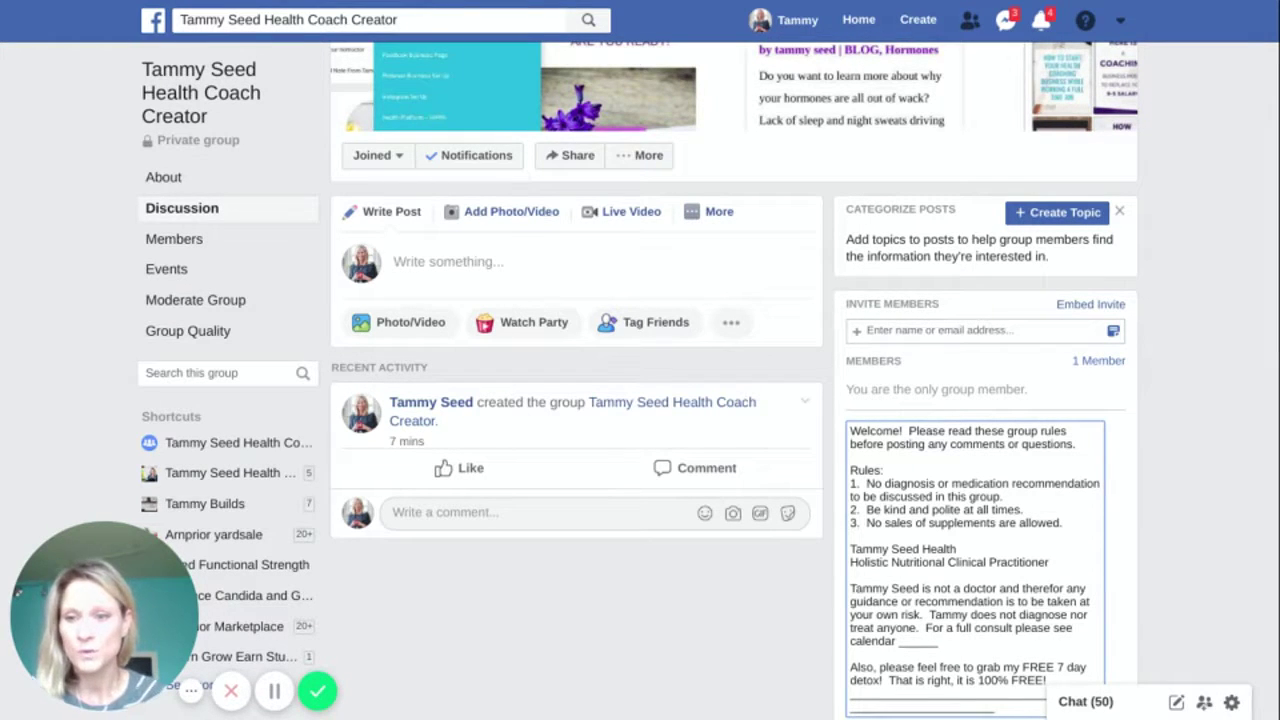
type("________________________")
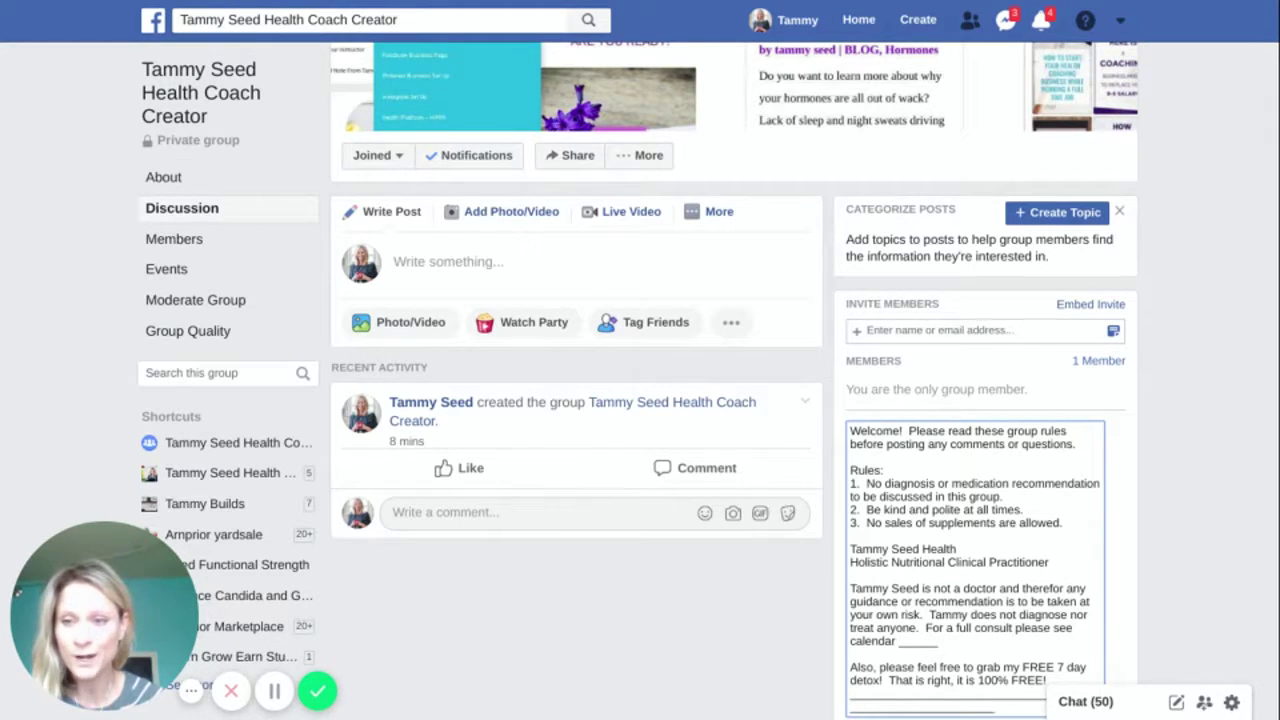
type("____")
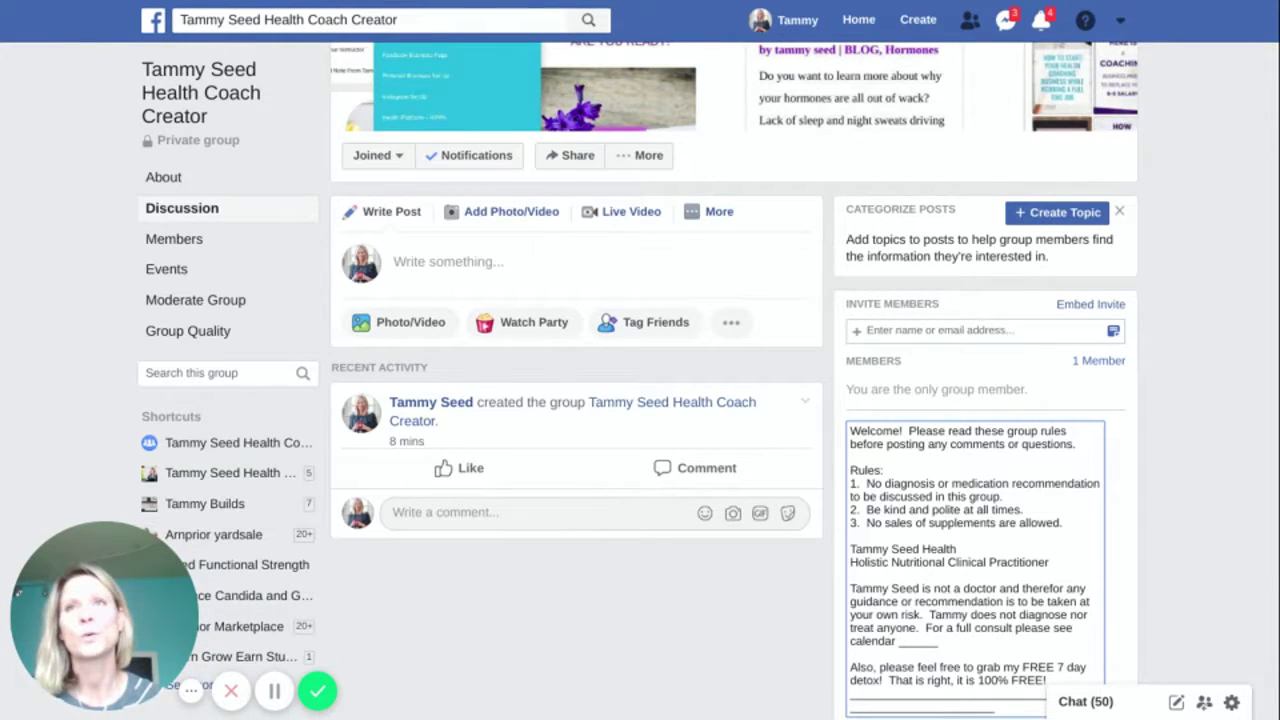
type("________")
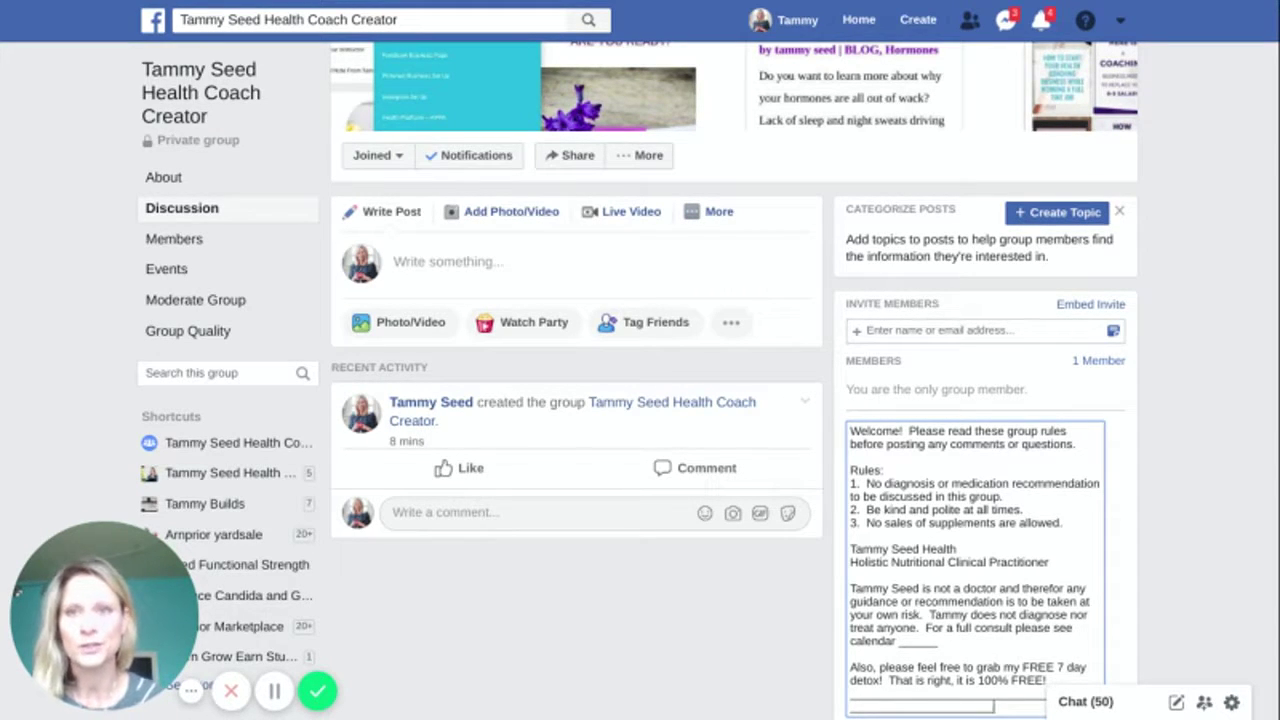
type("_______")
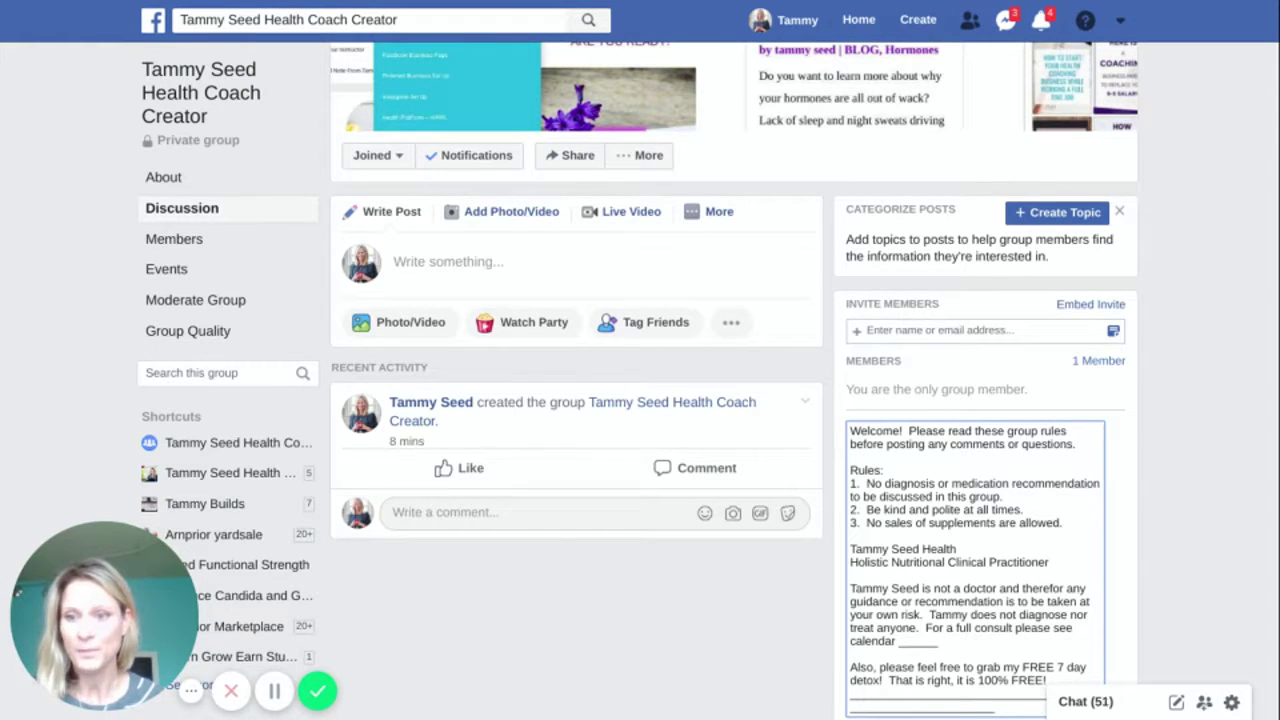
type("________")
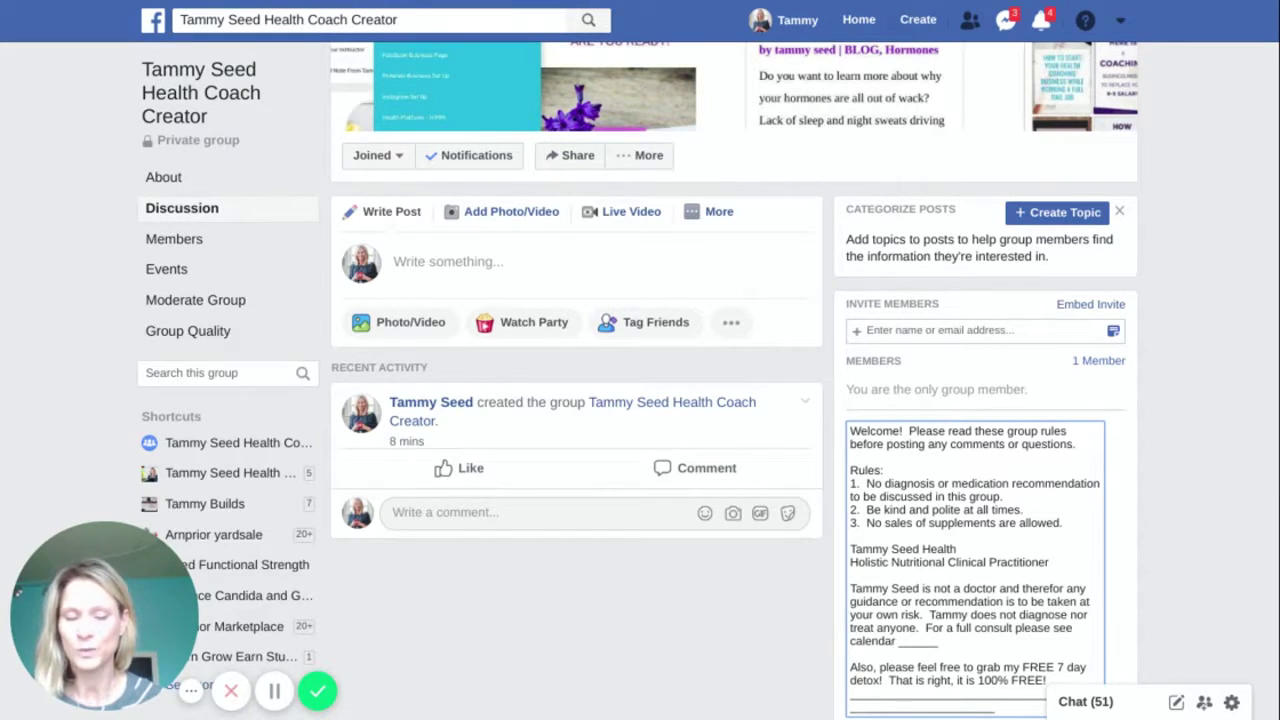
type("________")
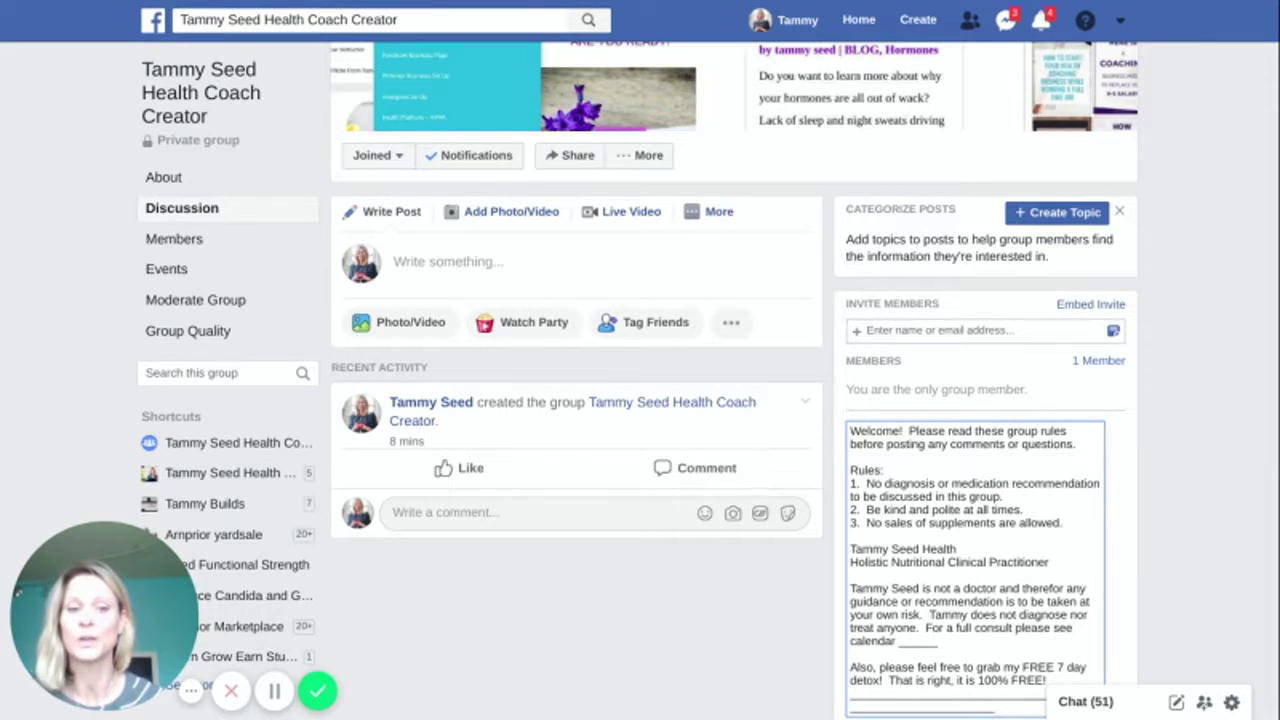
type("________")
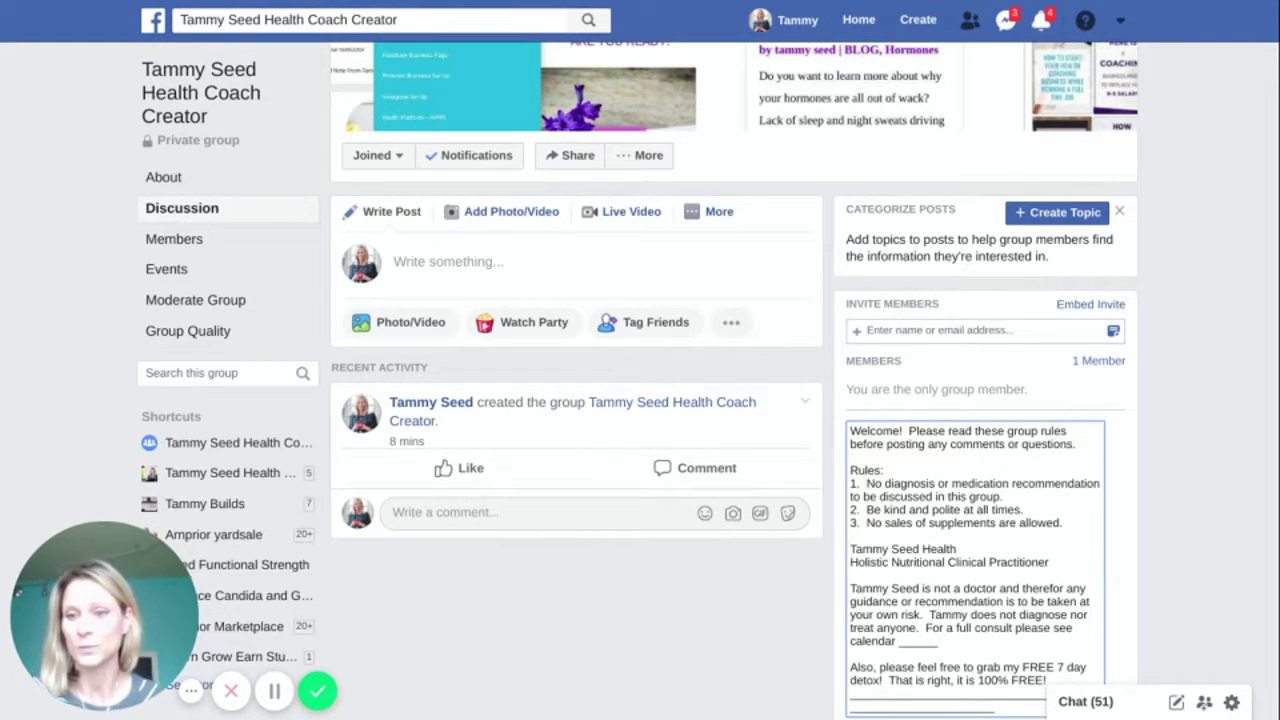
type("________")
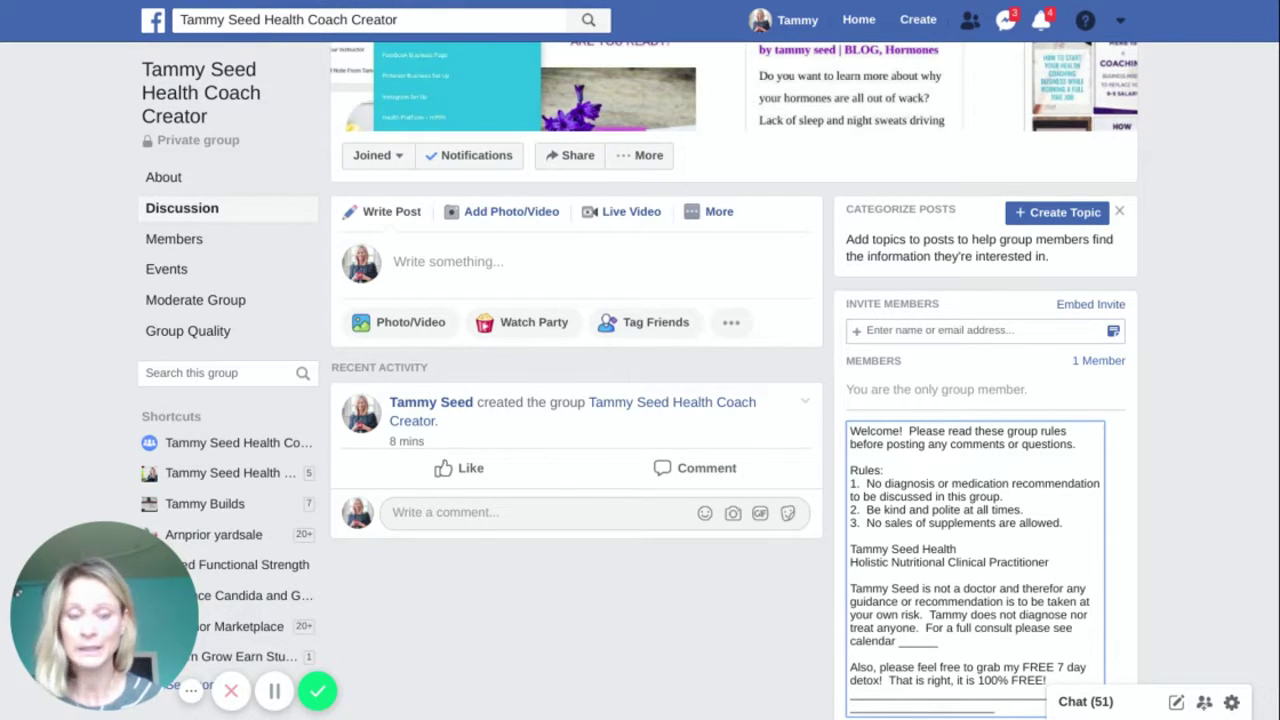
type("________")
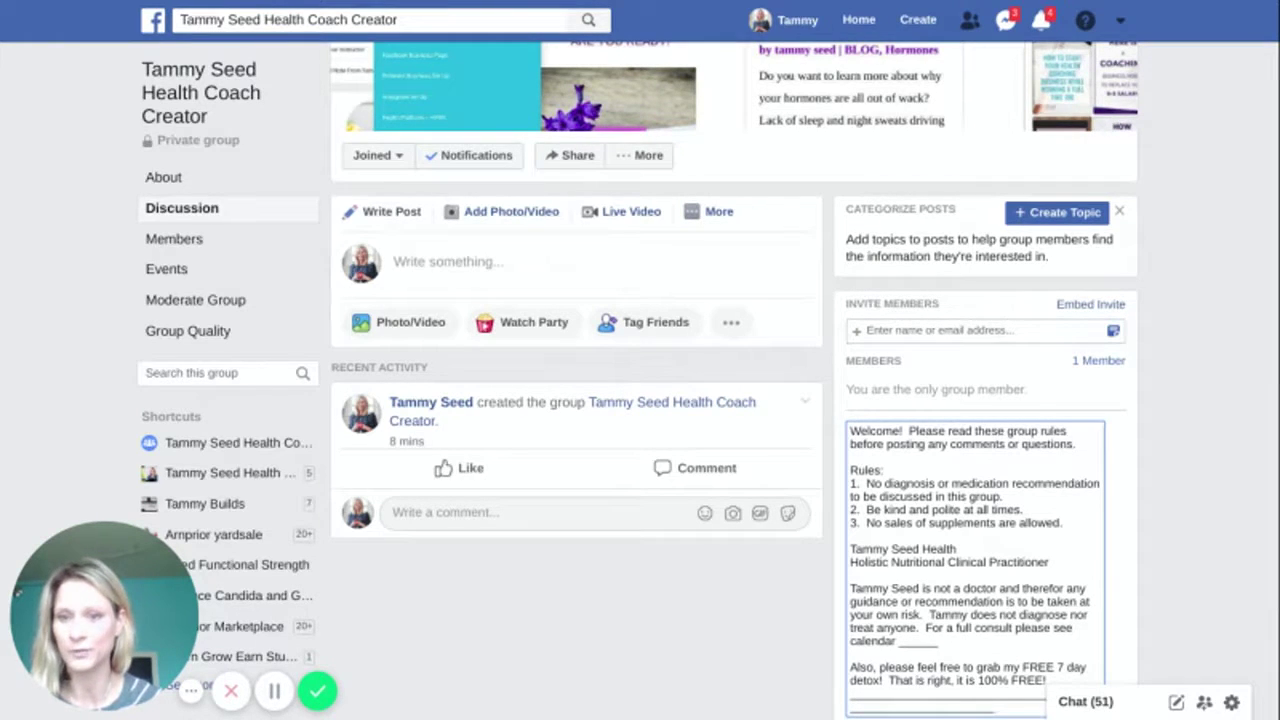
- Start a new post in the group with a one-word welcome greeting ending in an exclamation mark
left_click(1229, 572)
scroll(1227, 572, "up", 2)
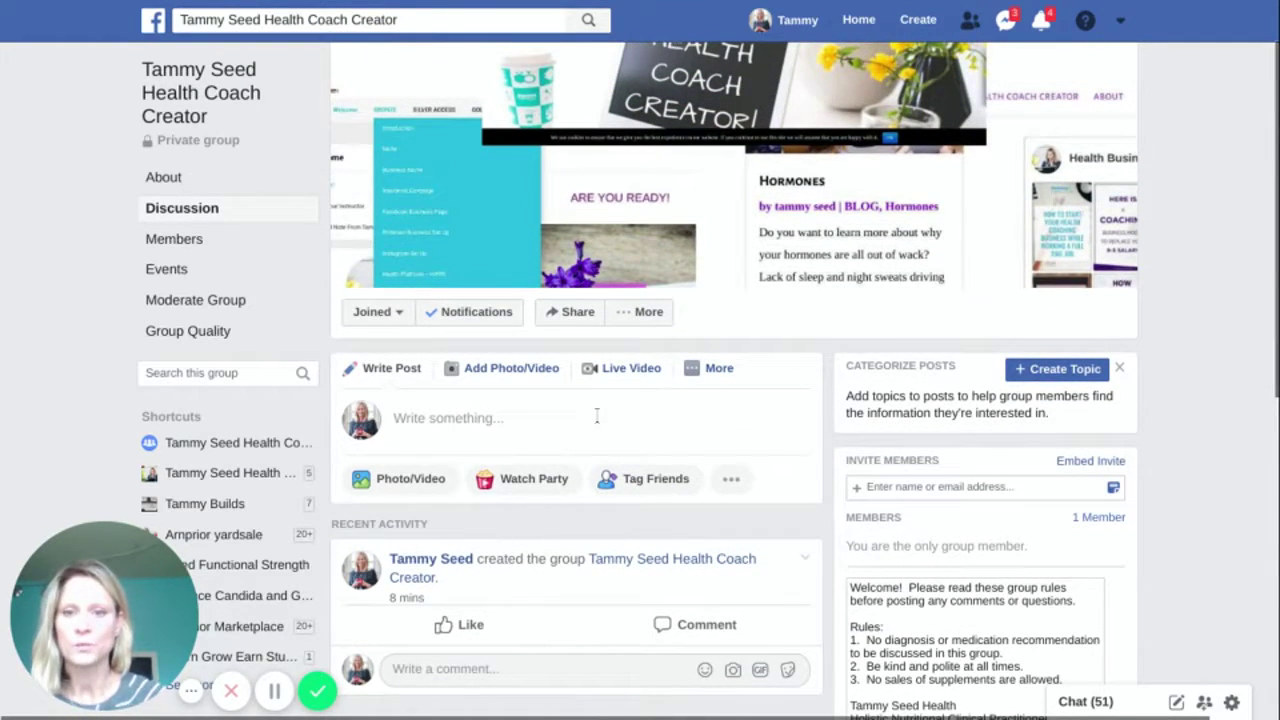
left_click(597, 415)
type("We")
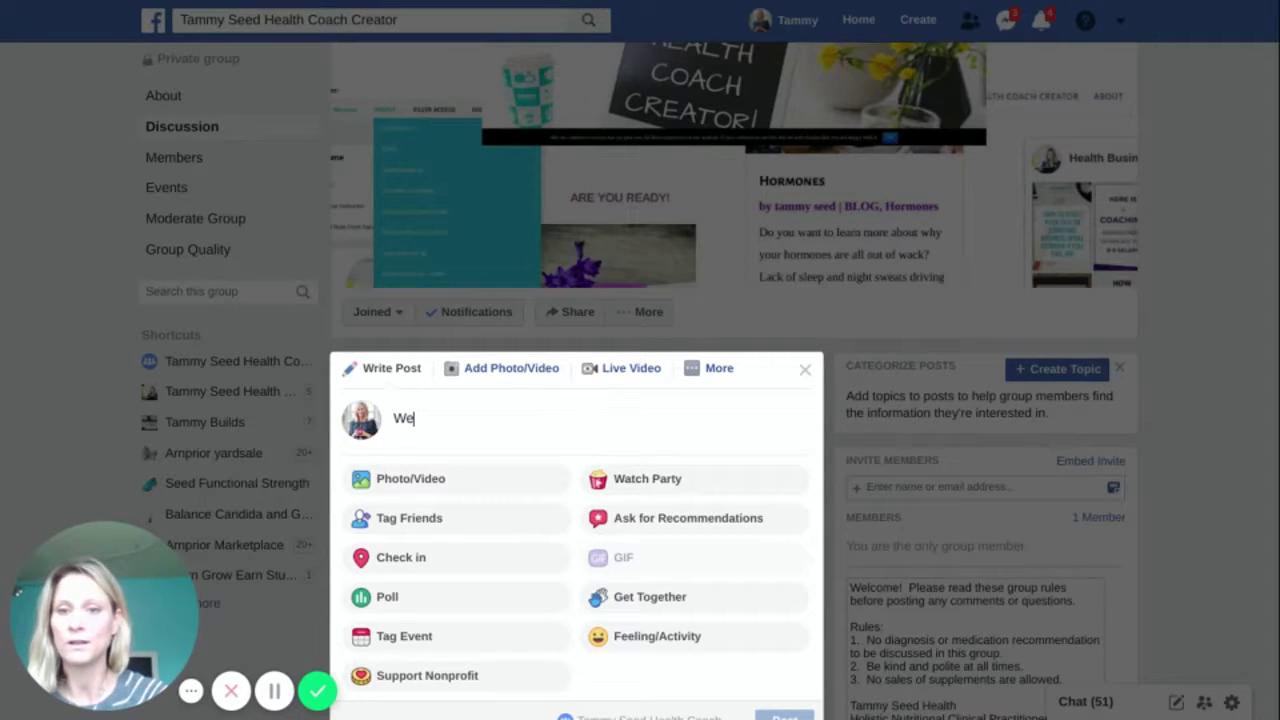
type("come!")
key("Return")
- Begin a separate line under the greeting thanking members for joining
type("Thar")
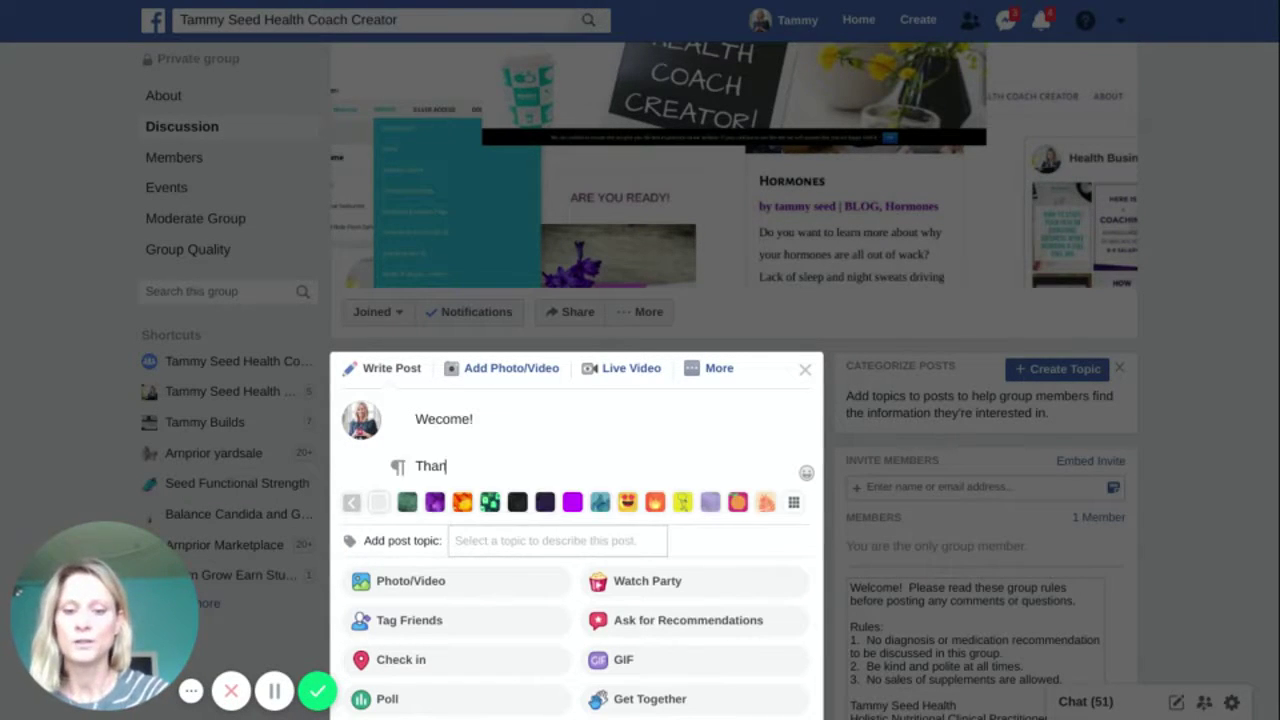
key("BackSpace")
type("nks")
key("BackSpace")
type("you for")
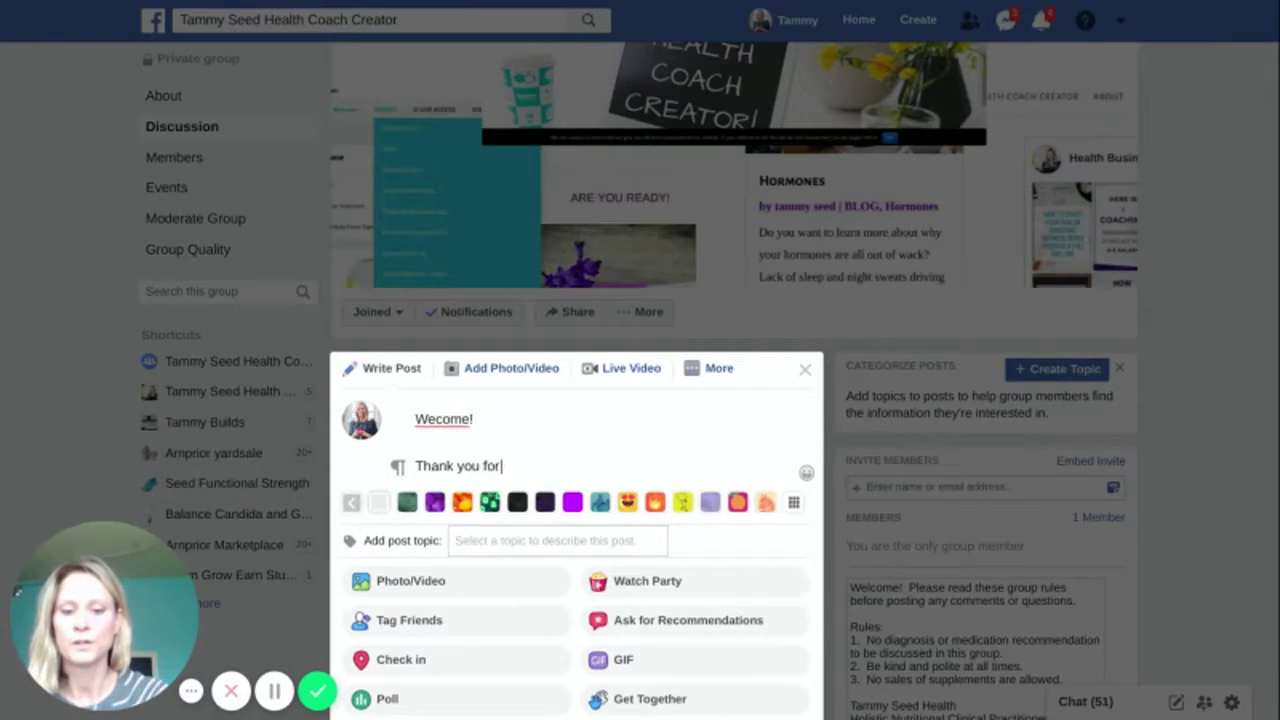
type(" joioning")
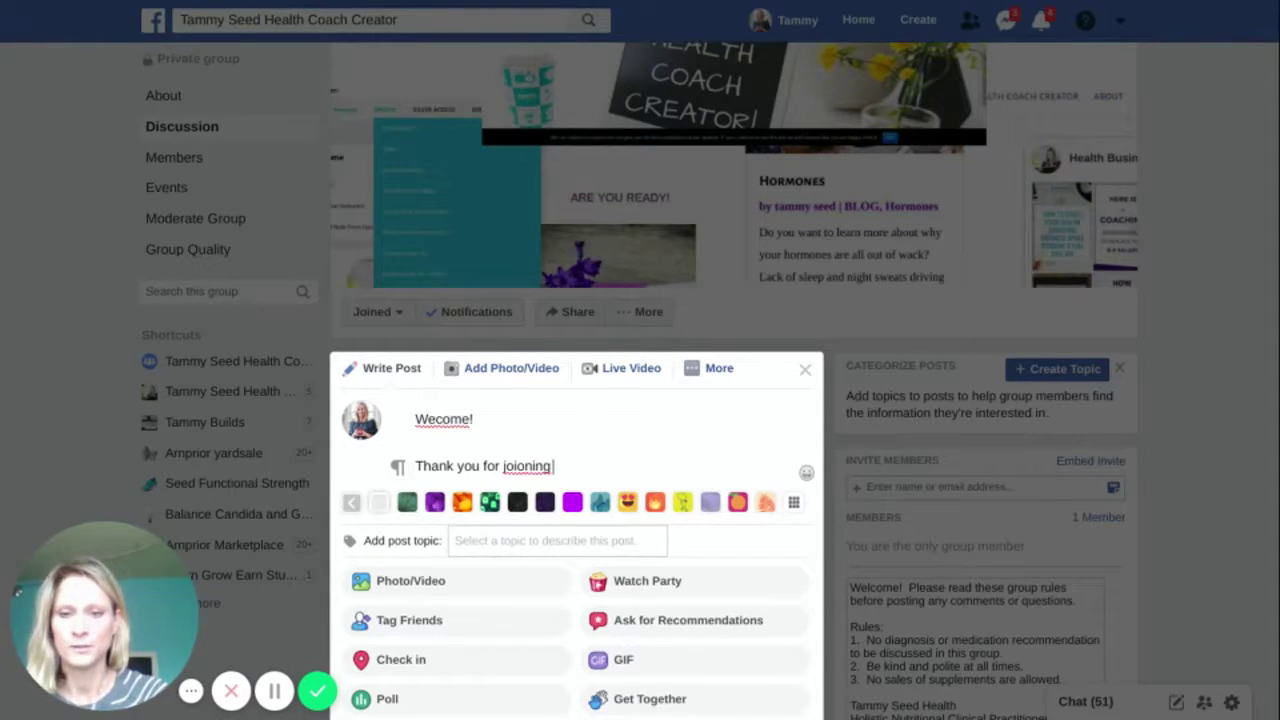
- Correct the greeting to "Welcome!" and complete the second line as "Thank you for joining me."
key("BackSpace")
key("BackSpace")
key("BackSpace")
key("BackSpace")
key("BackSpace")
key("BackSpace")
key("BackSpace")
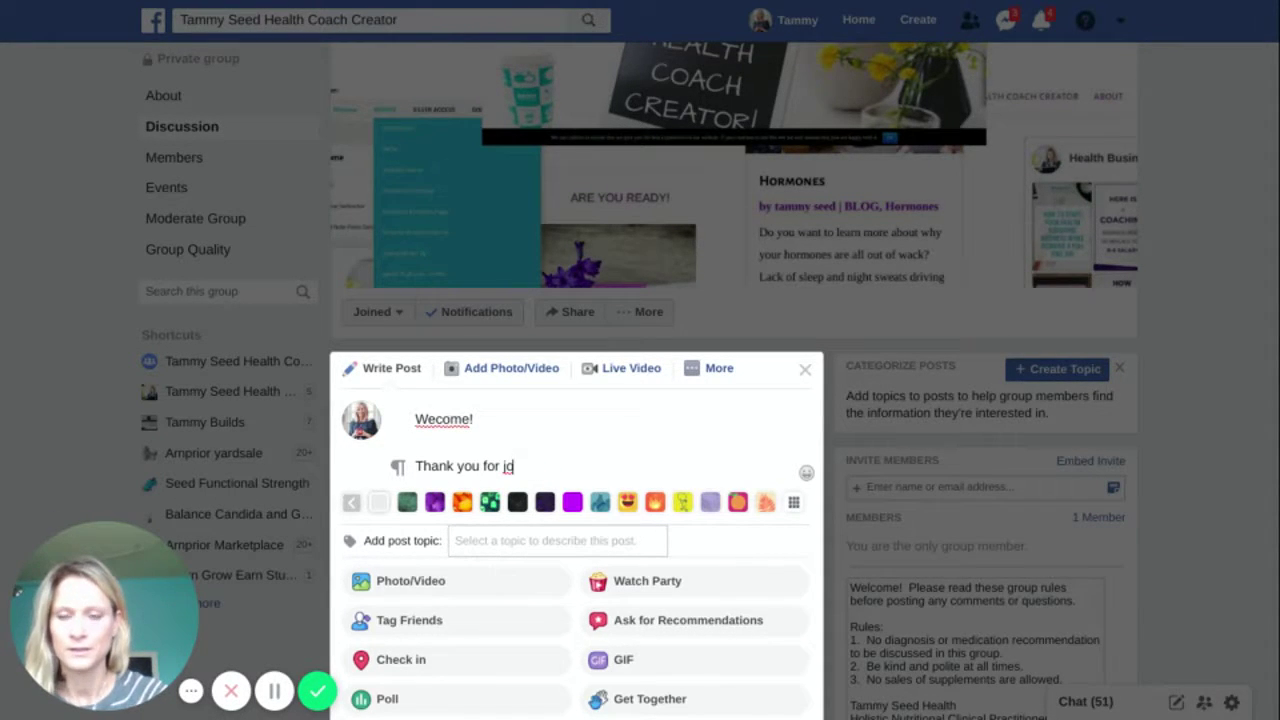
left_click(437, 419)
type("l")
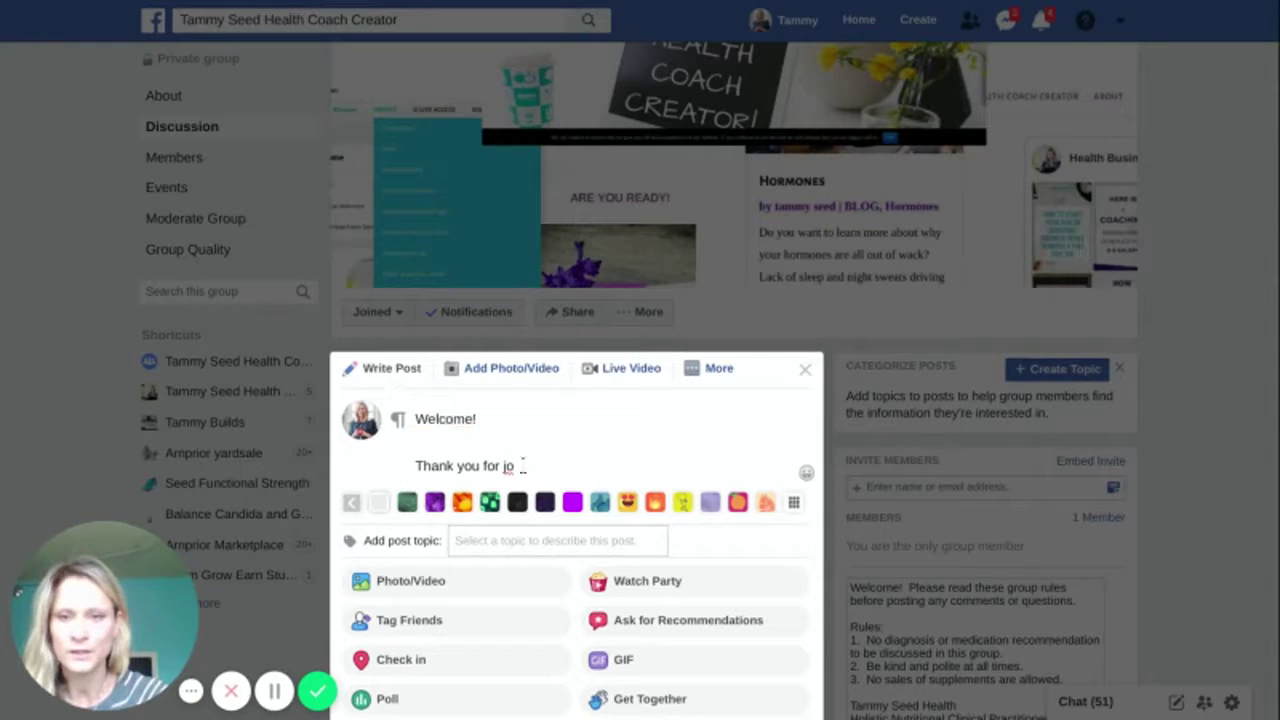
left_click(514, 466)
type("ining ")
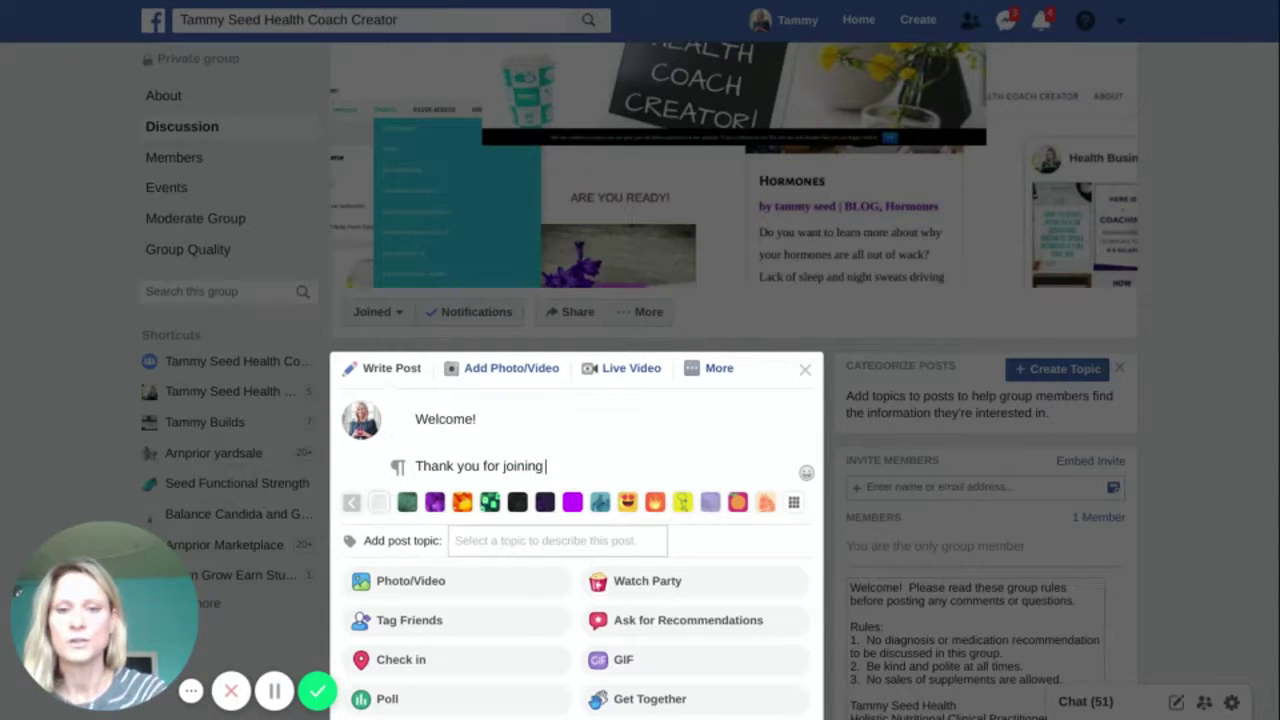
type("me.")
key("Return")
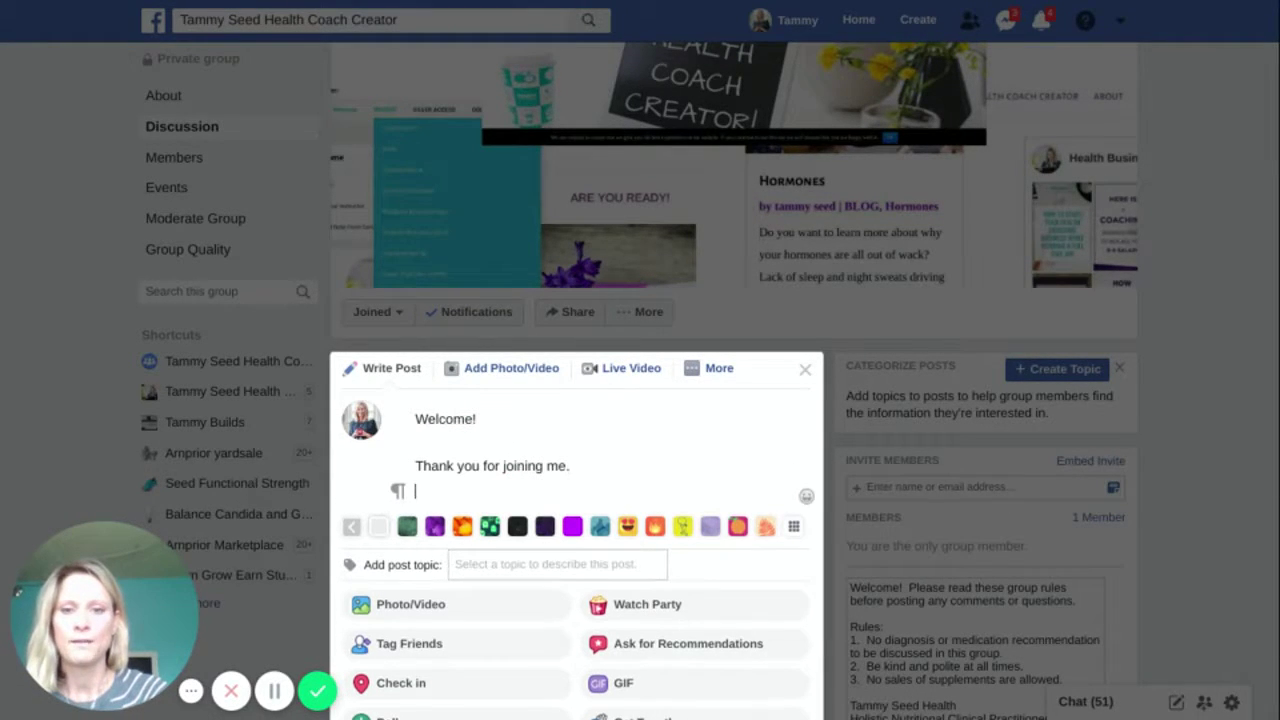
- Add a new paragraph to the post reading "Please see the group description for group rules and details."
key("Return")
type("Pl")
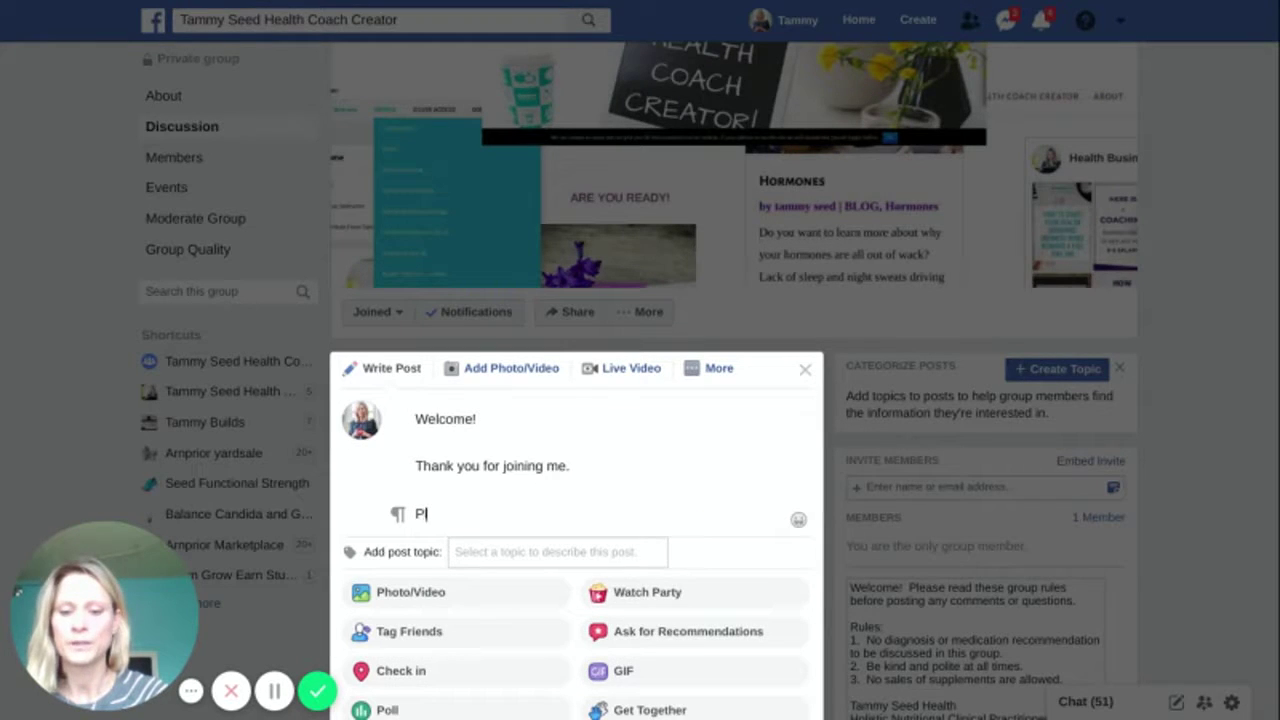
type("ease see the ")
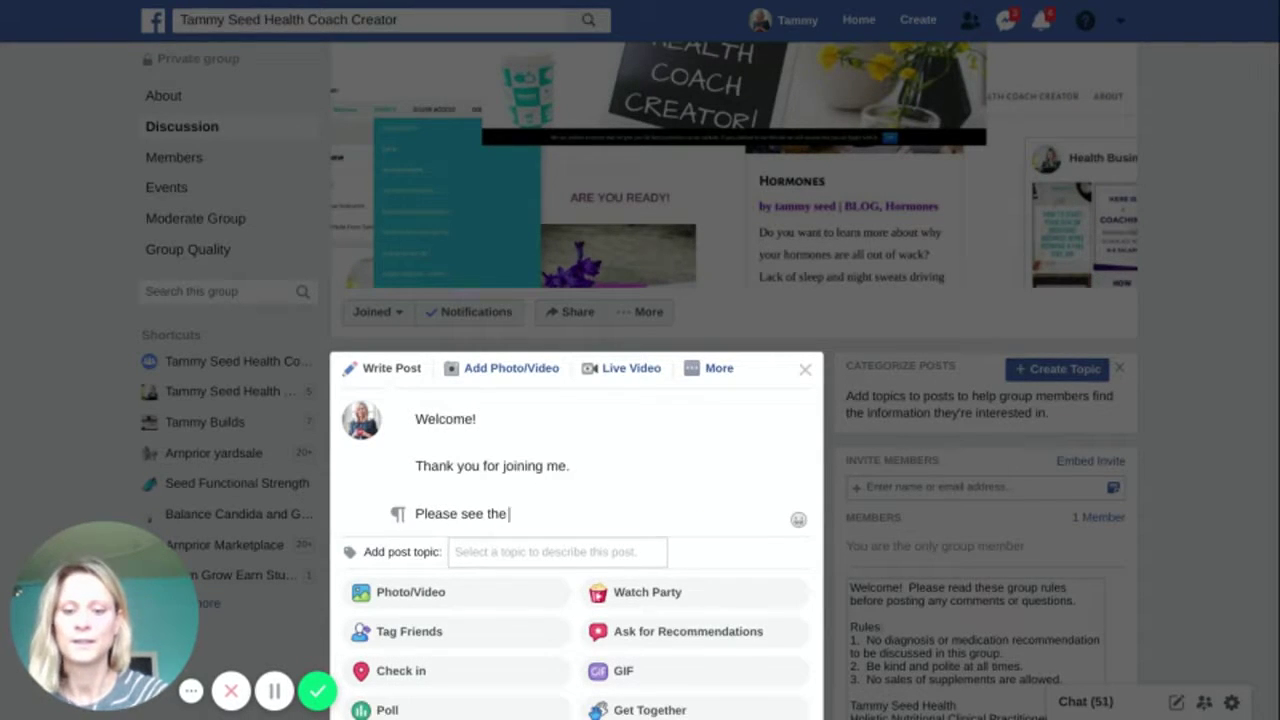
type("group")
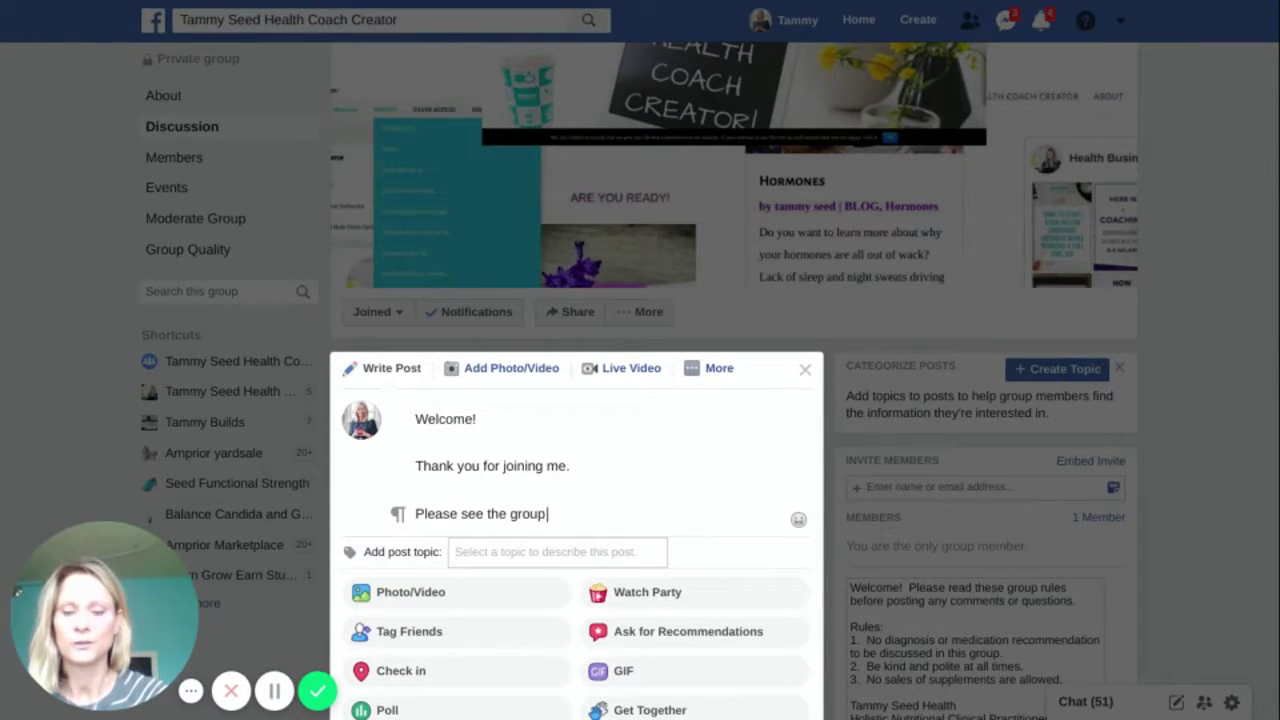
type(" d")
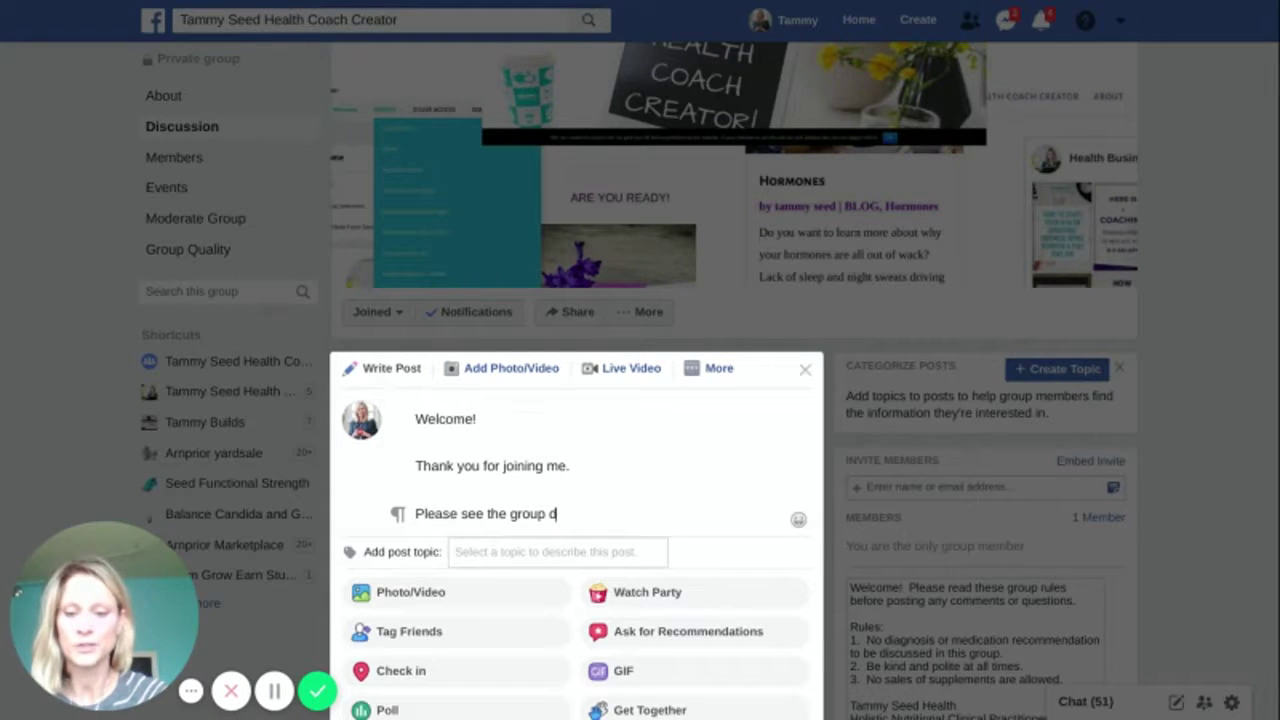
type("escription for")
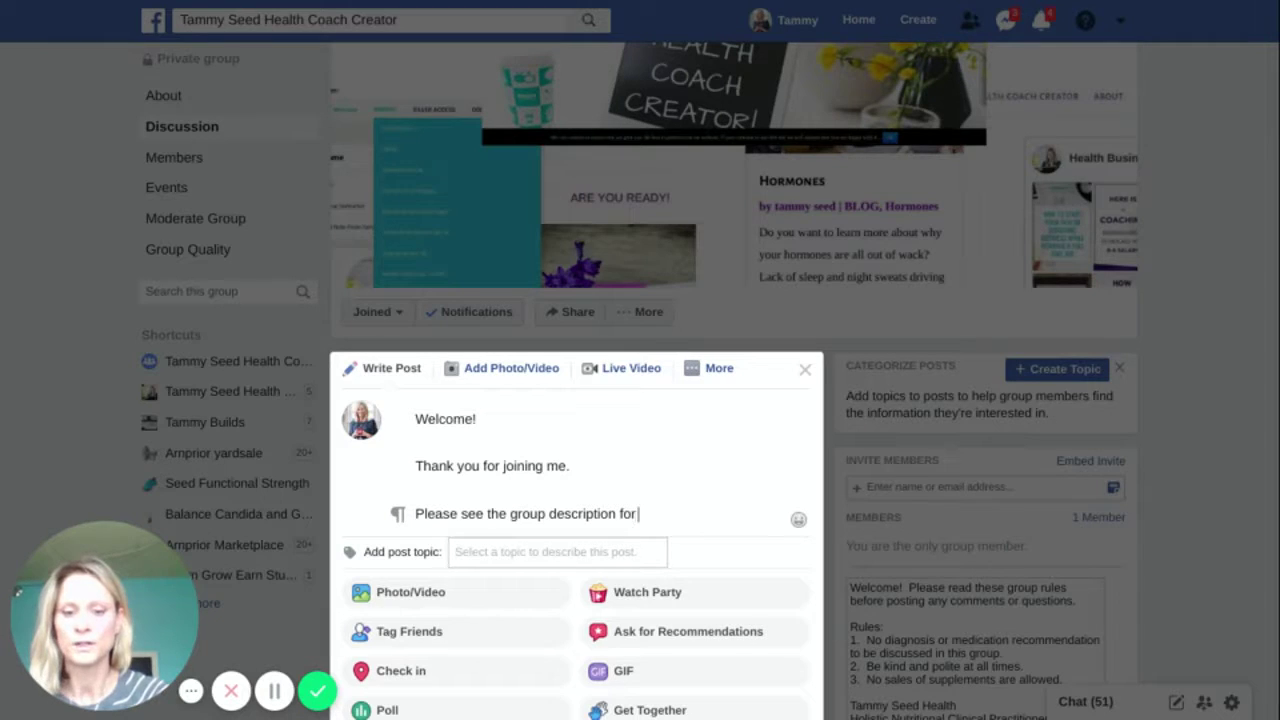
type("group")
type(" ru")
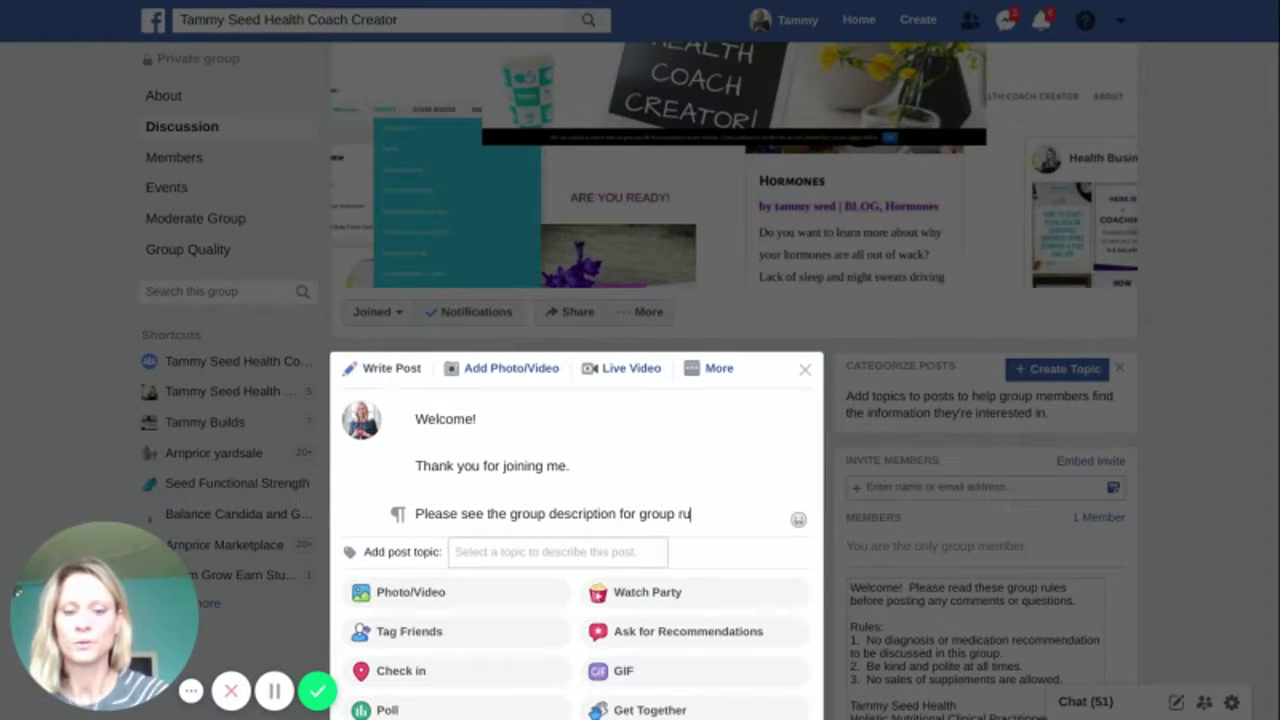
type("les and detai")
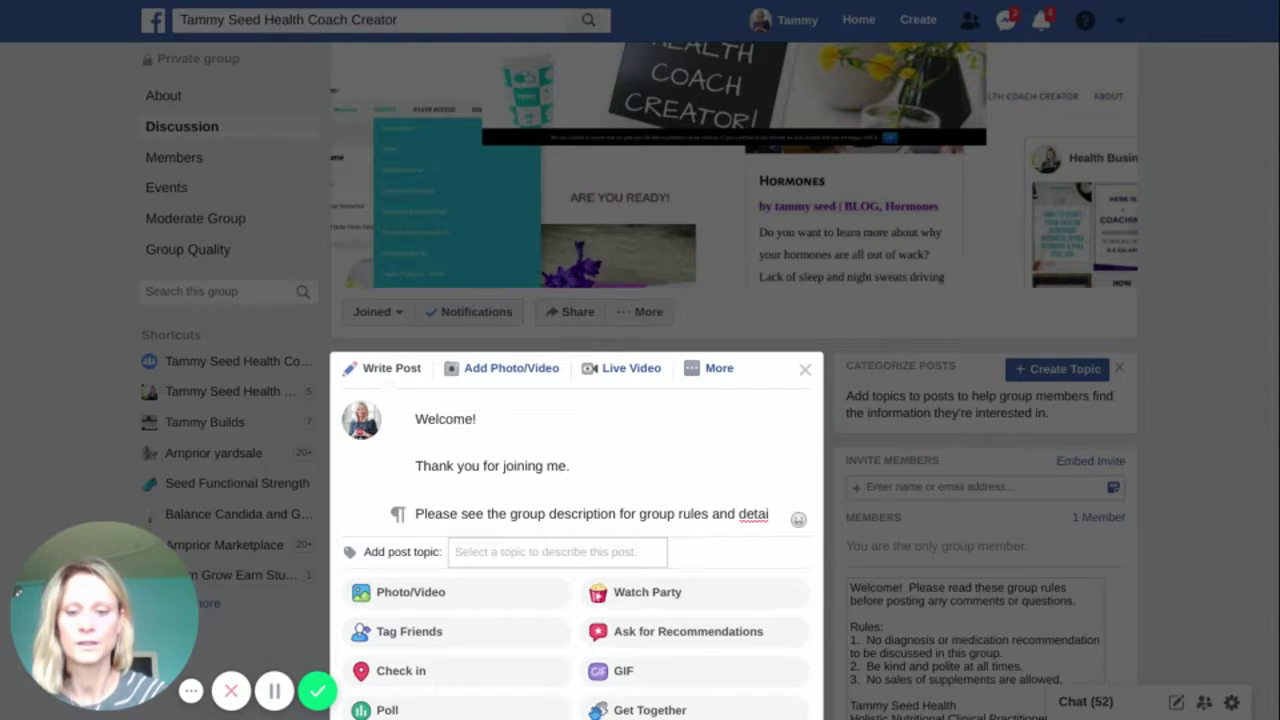
type("ls.")
- Add "Please note:" and, below it, a disclaimer that the coach "is NOT a doctor", followed by a short underscore blank
key("Return")
key("Return")
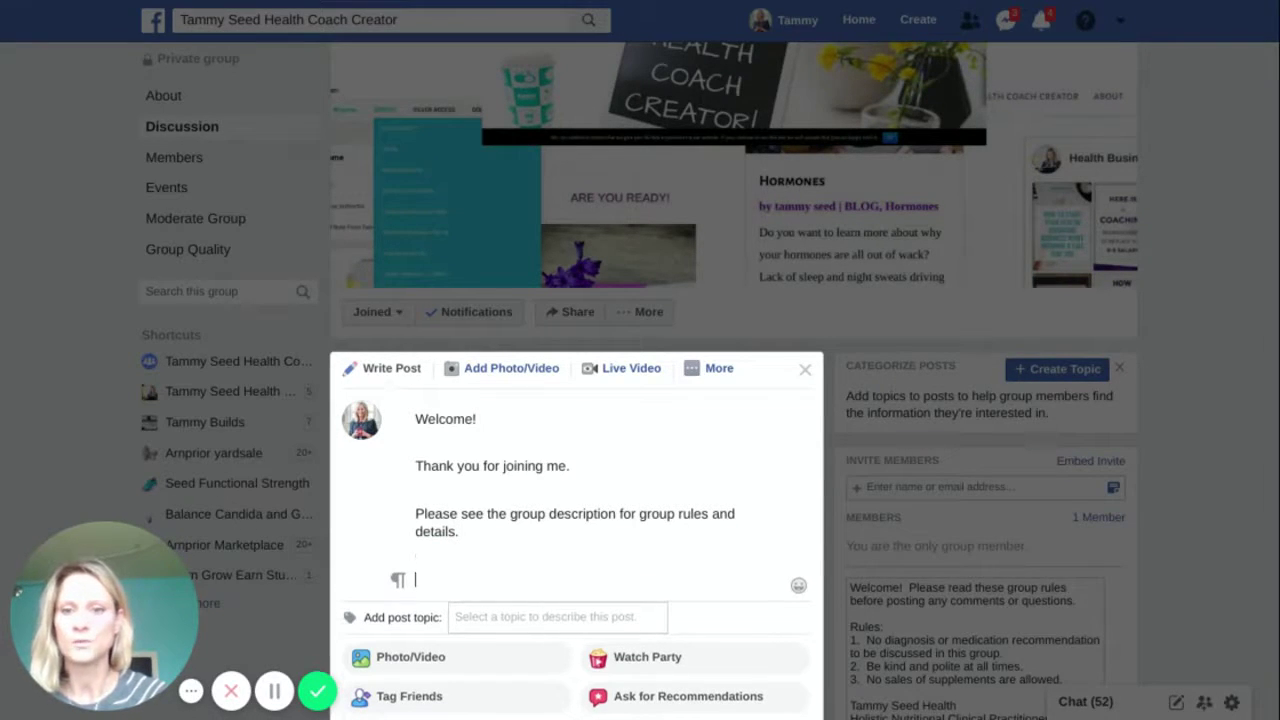
type("Ple")
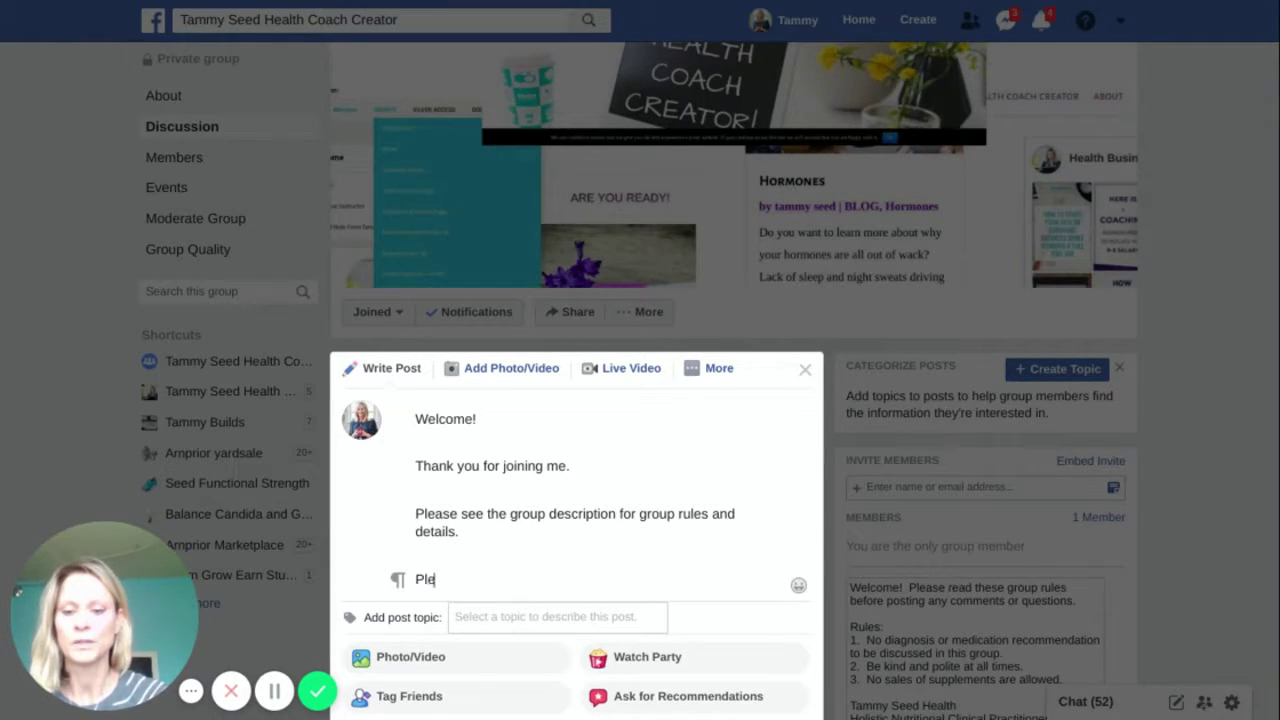
type("ase note:")
key("Return")
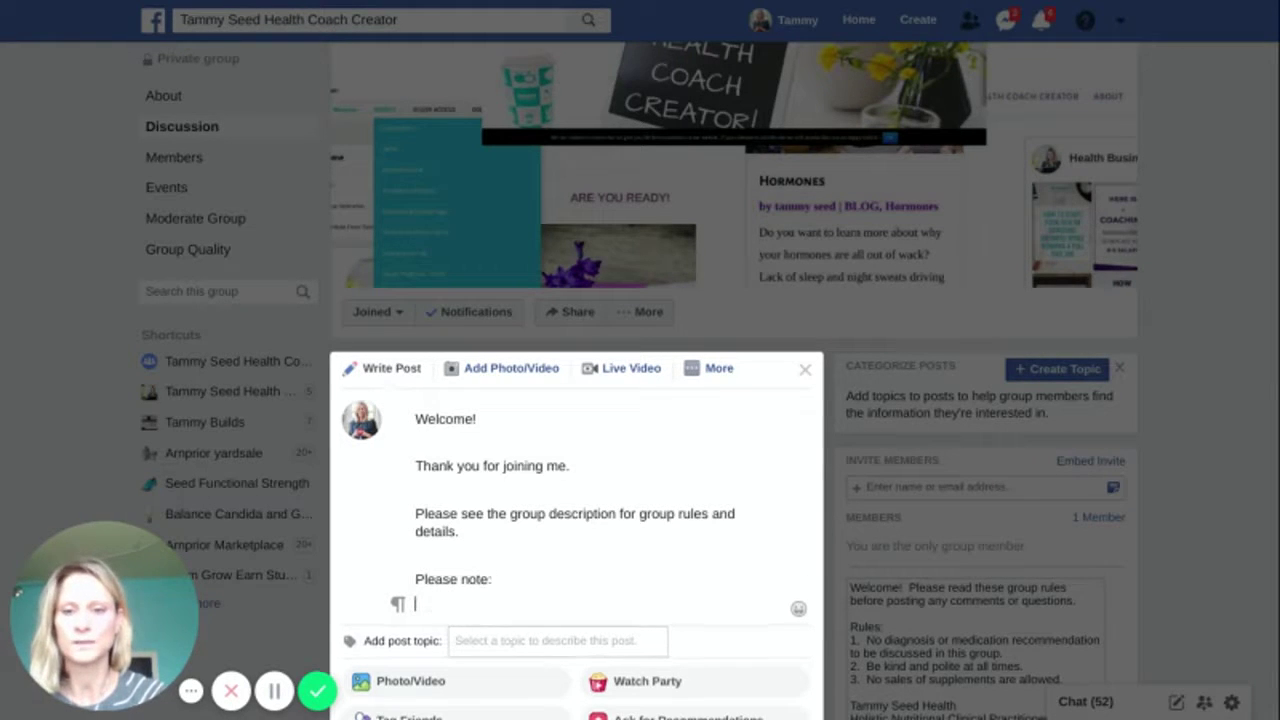
key("Return")
type("Tammy")
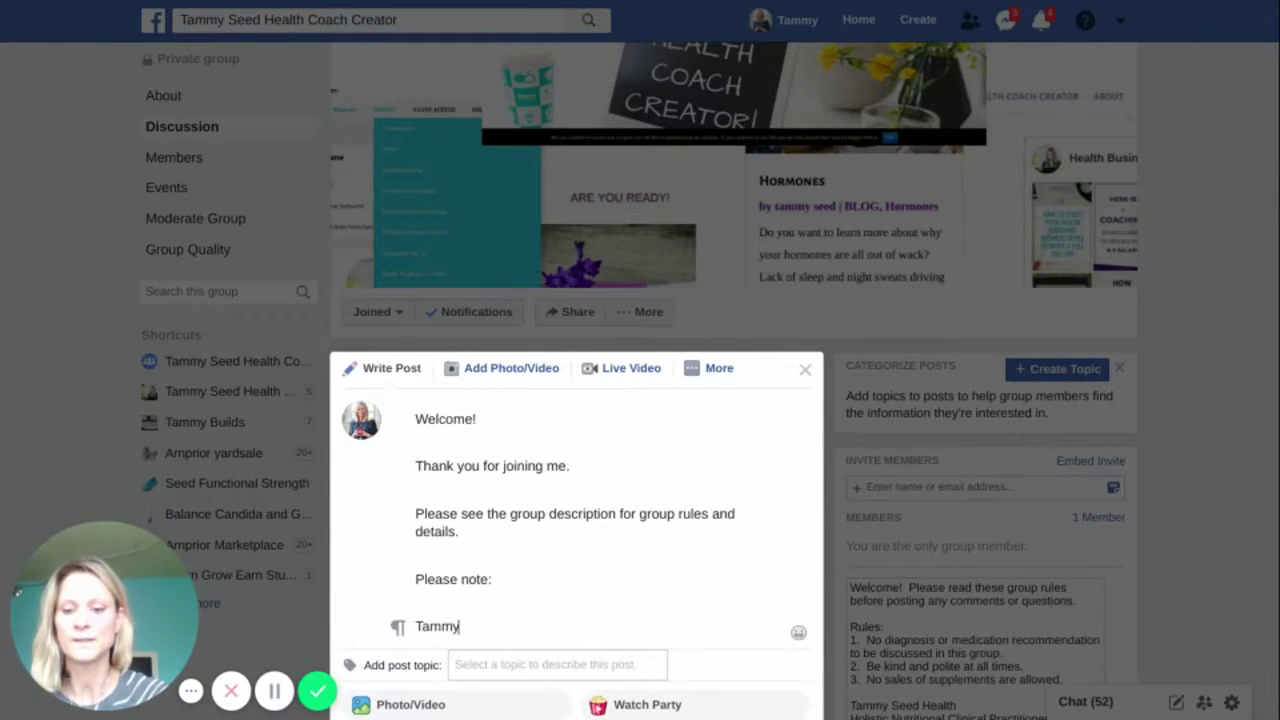
type(" Seed is NOT a doctor")
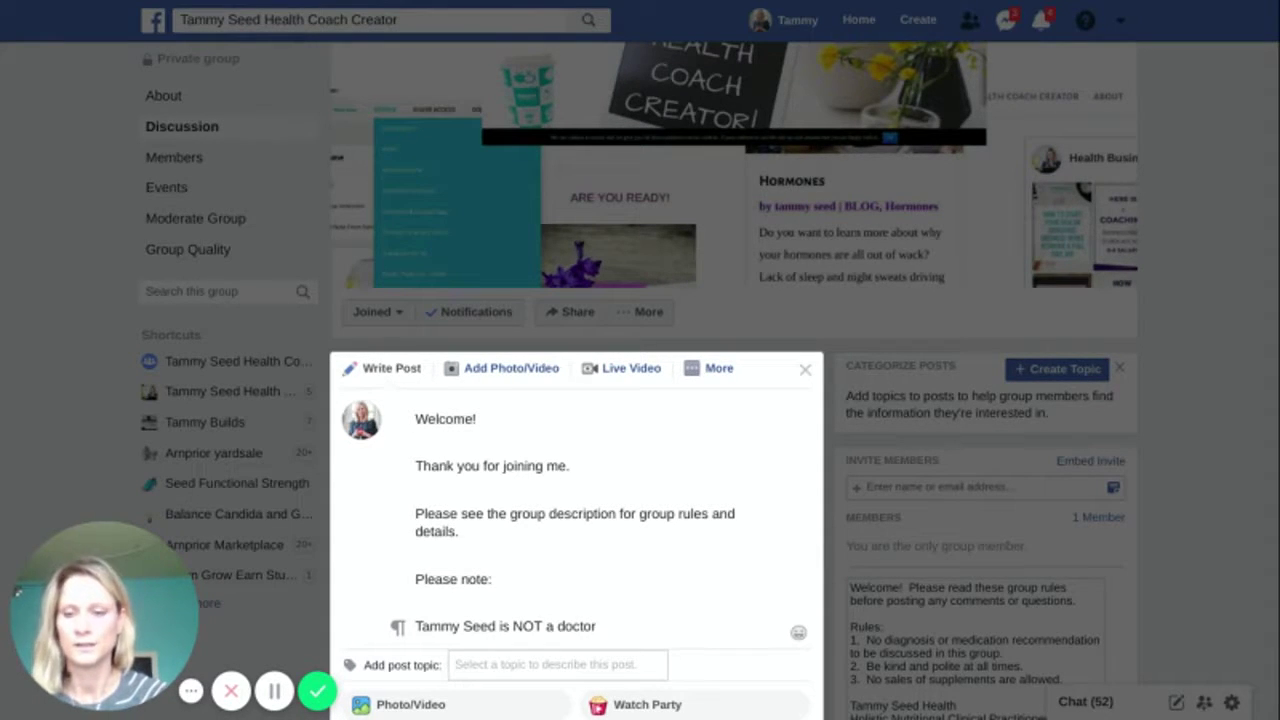
type(" _____")
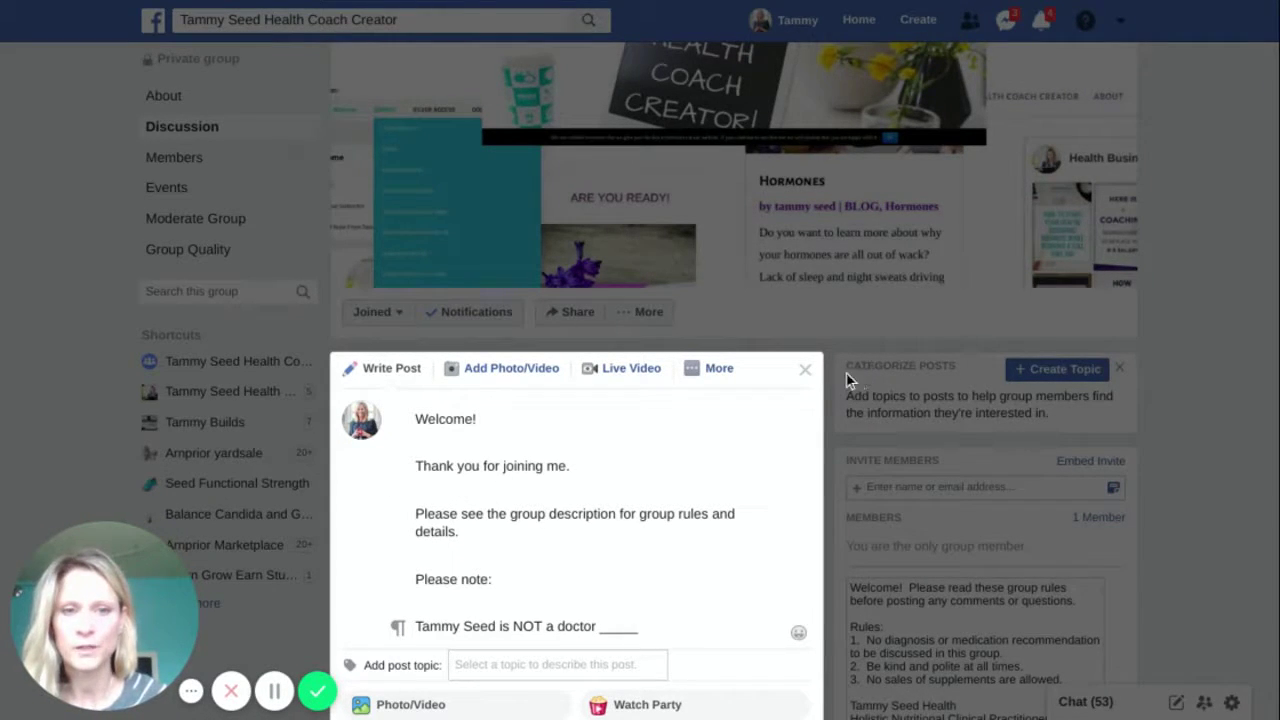
- Look at the options for the recent activity entry about the group's creation, and close them
scroll(806, 374, "down", 6)
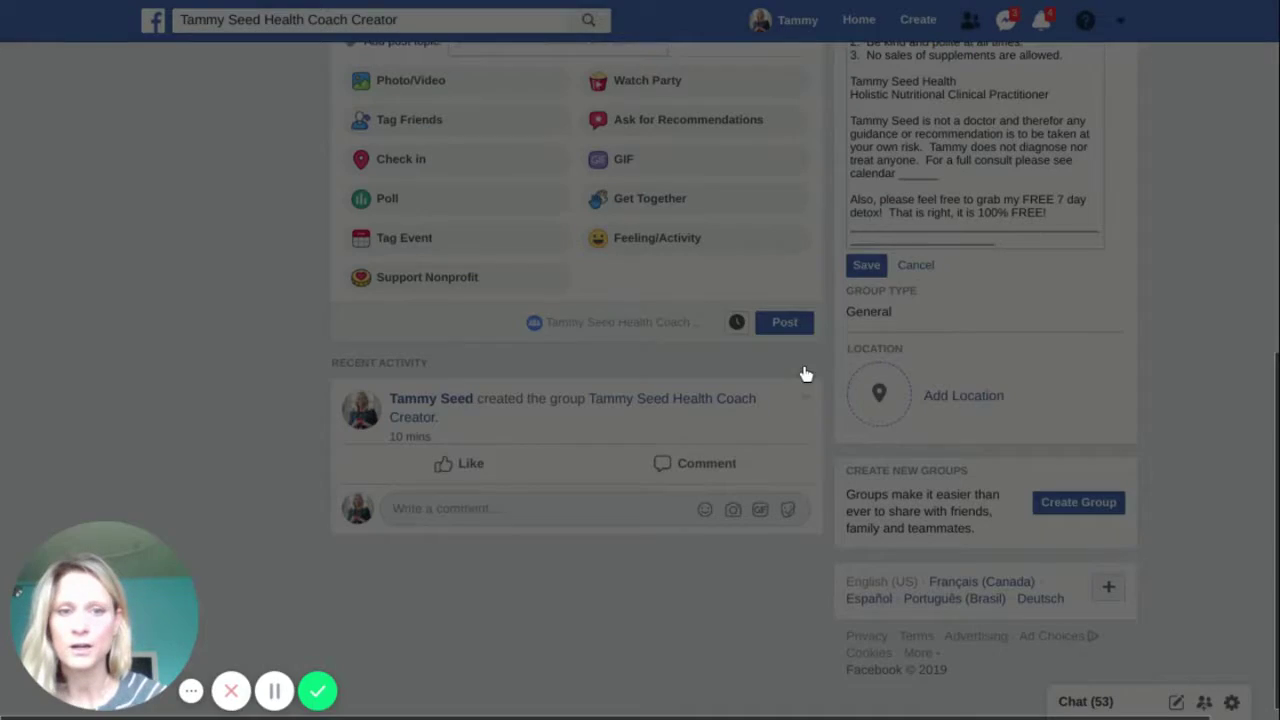
left_click(806, 374)
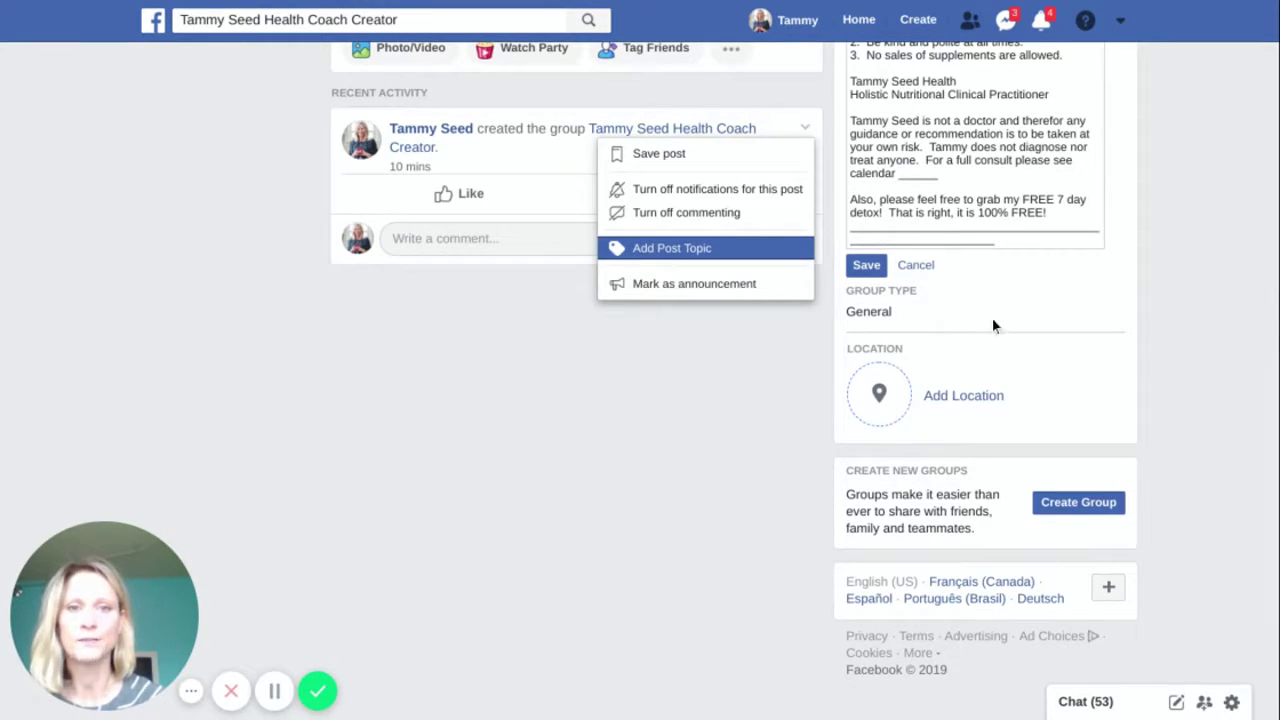
left_click(1185, 325)
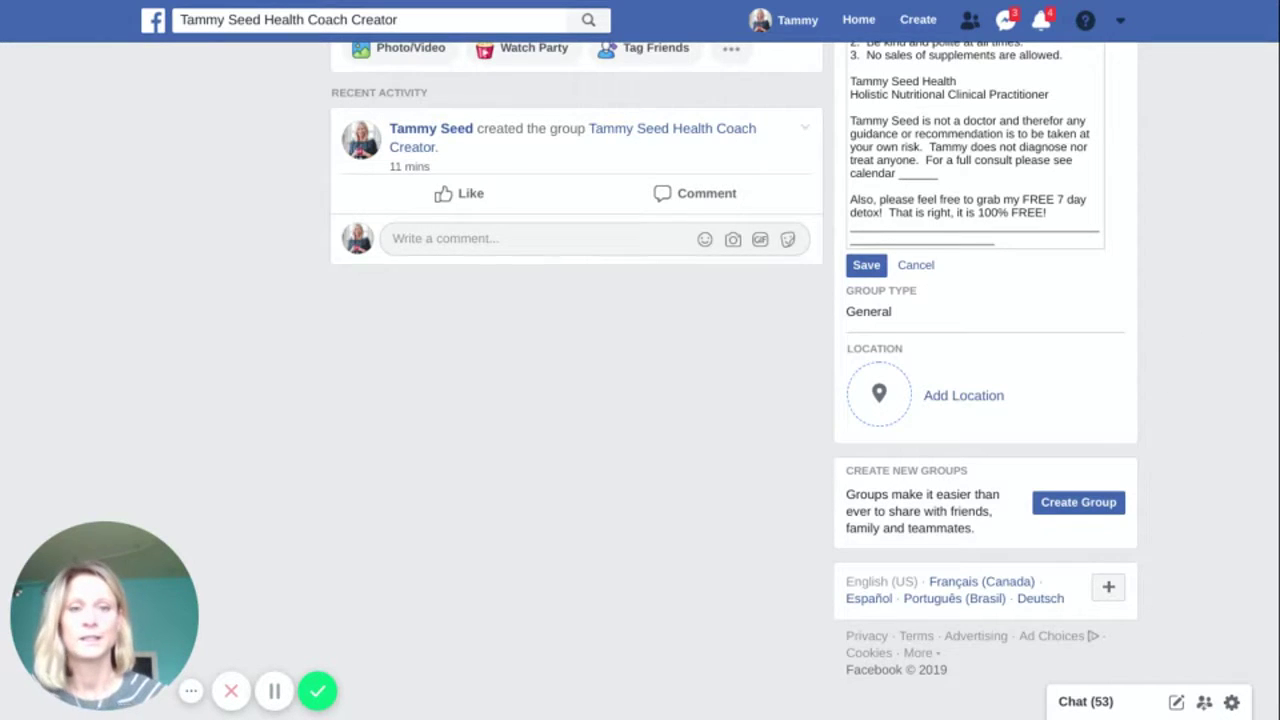
- Add the website address "tammyseedhealth.com" on its own line below the disclaimer in the draft post
scroll(1171, 376, "up", 1)
scroll(640, 380, "up", 5)
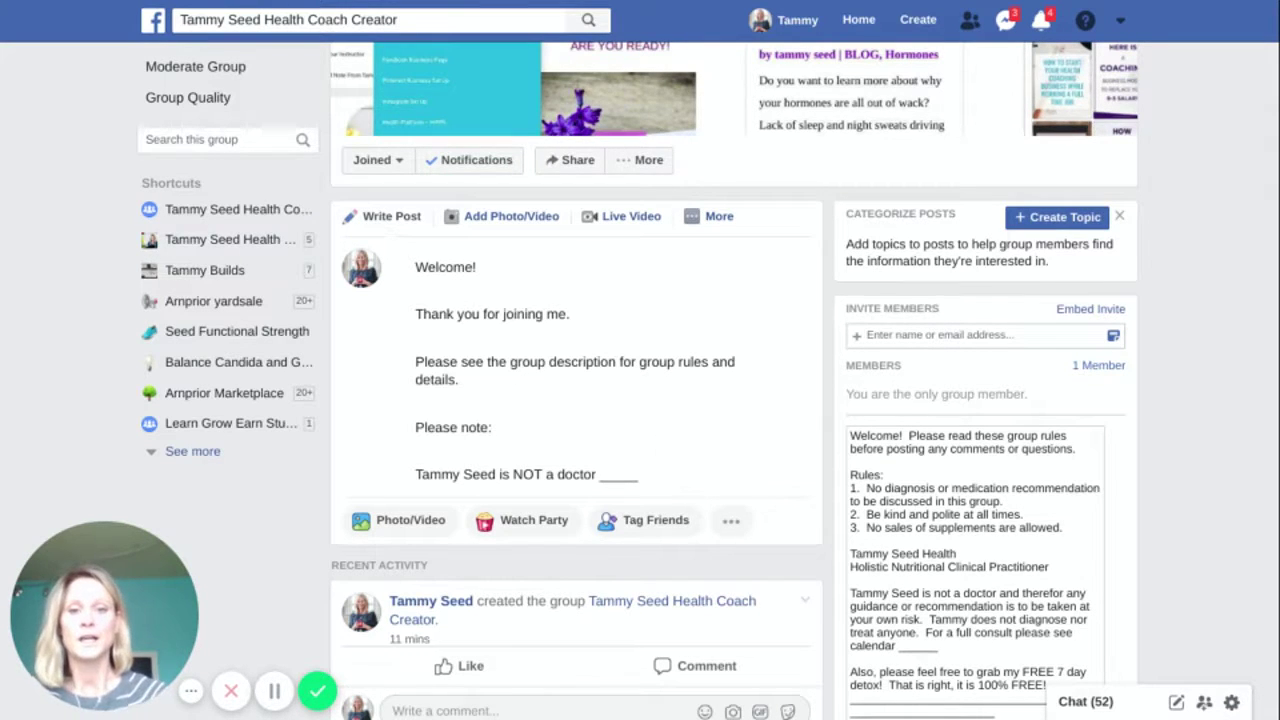
left_click(650, 480)
key("Return")
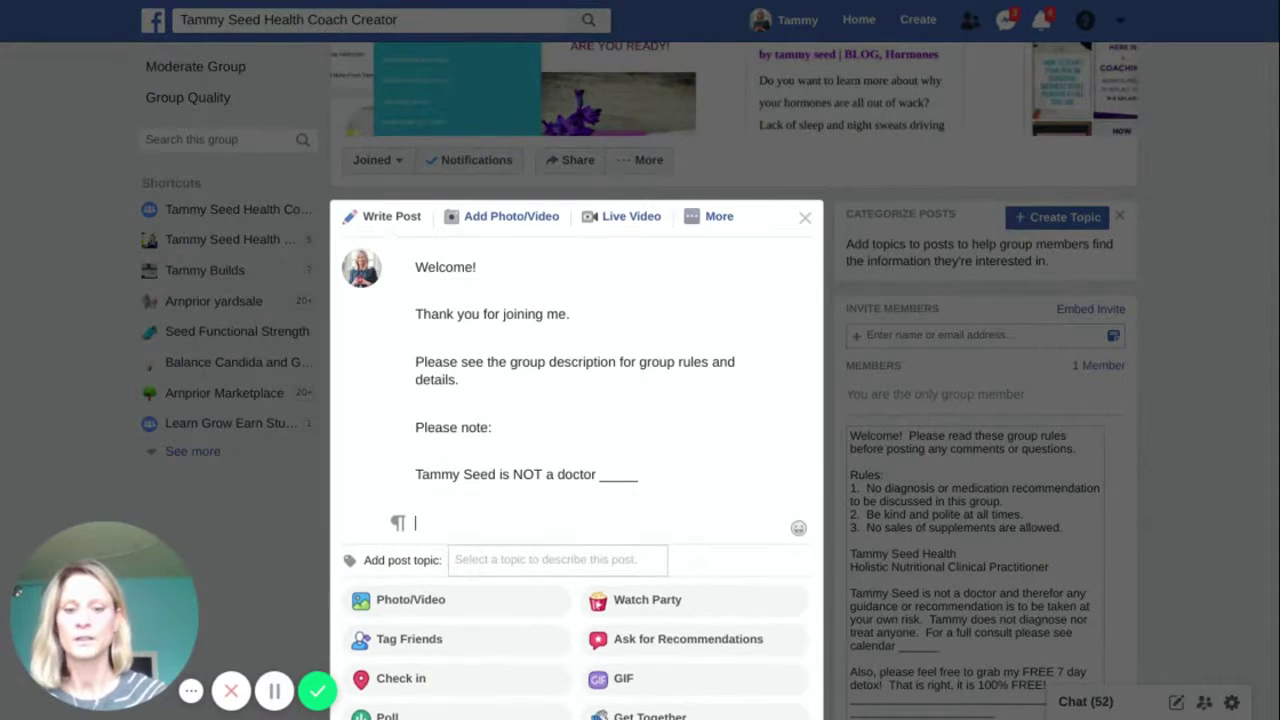
type("tammyseedhealy")
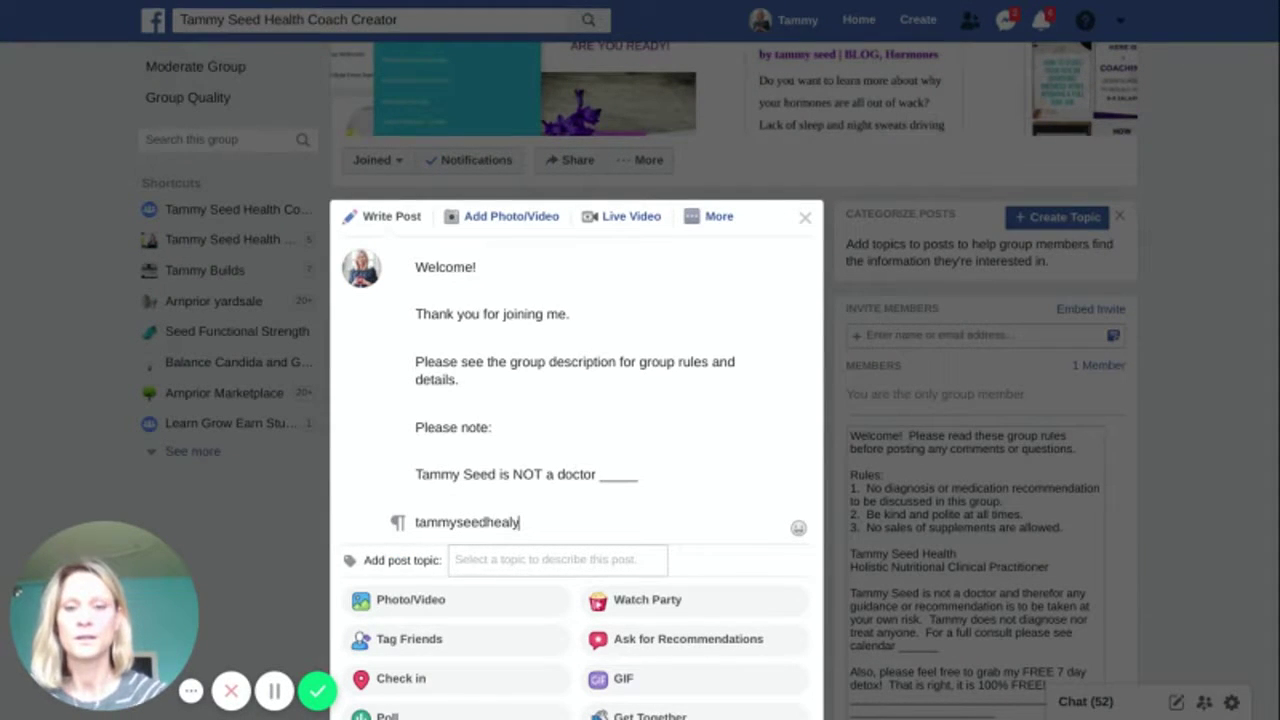
key("BackSpace")
type("th.com")
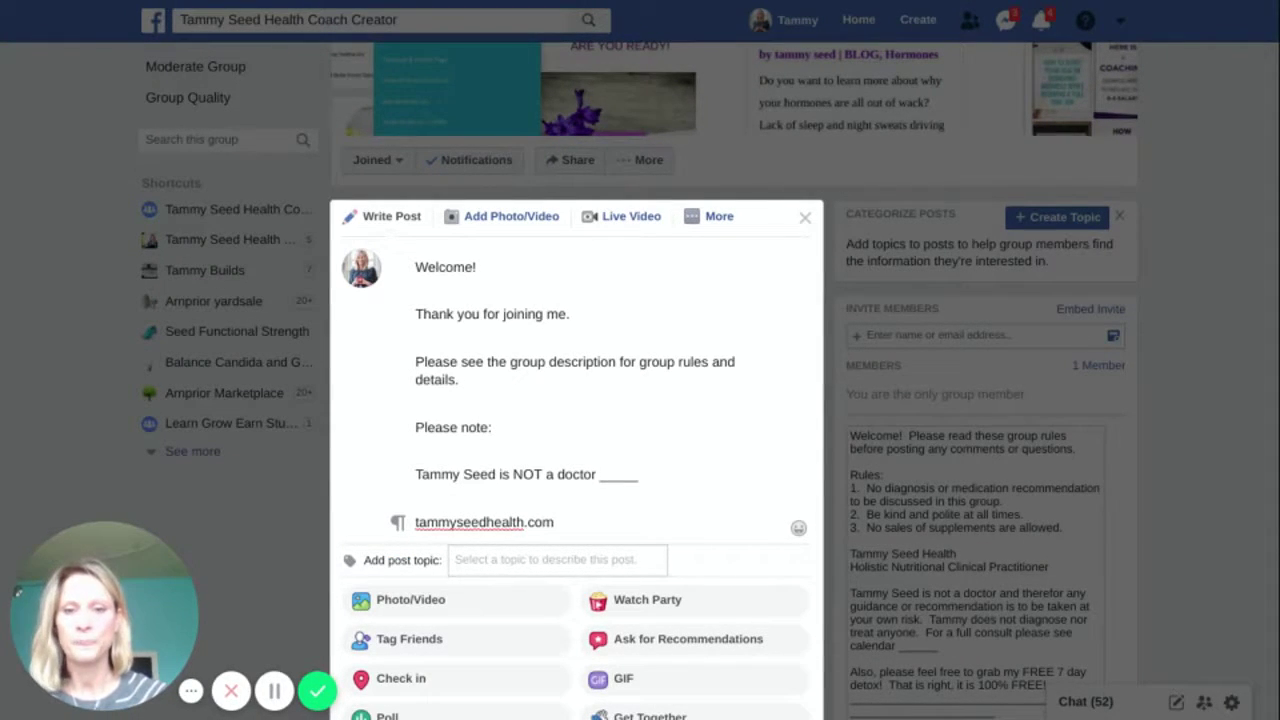
scroll(1268, 382, "down", 2)
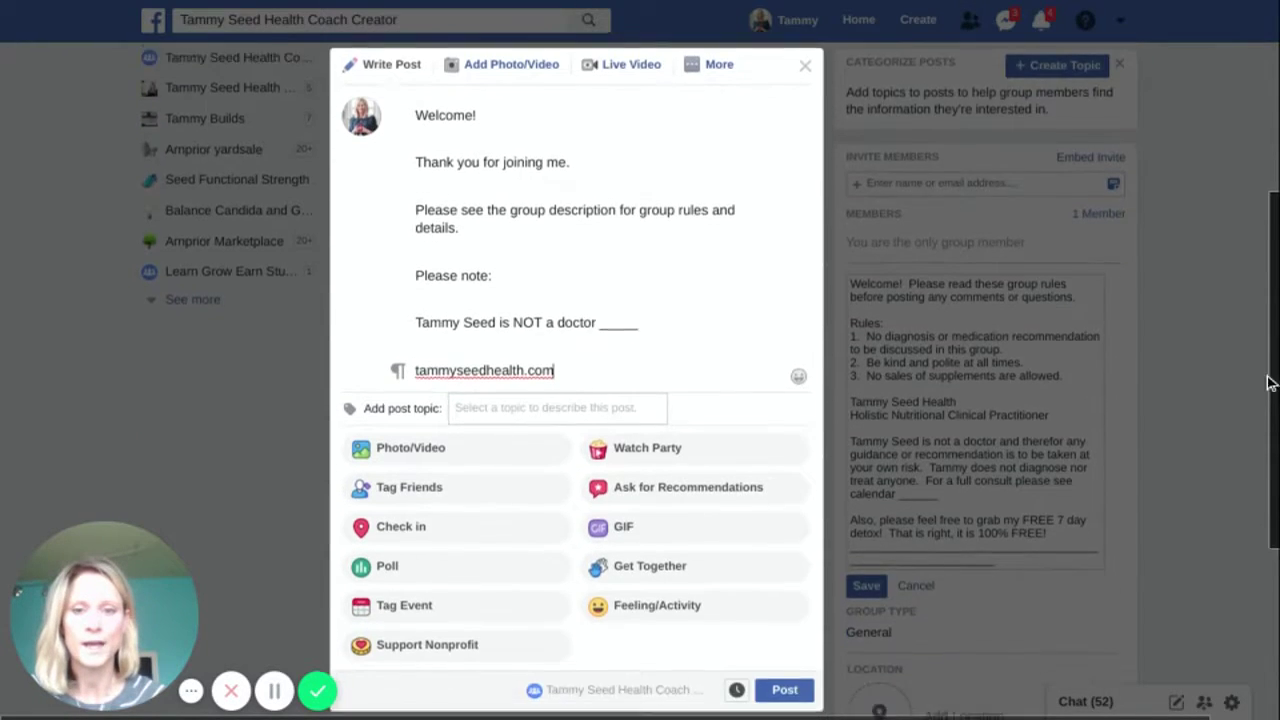
- Publish the drafted welcome post in the group and expand it to show its full text
scroll(1268, 390, "down", 2)
left_click(776, 580)
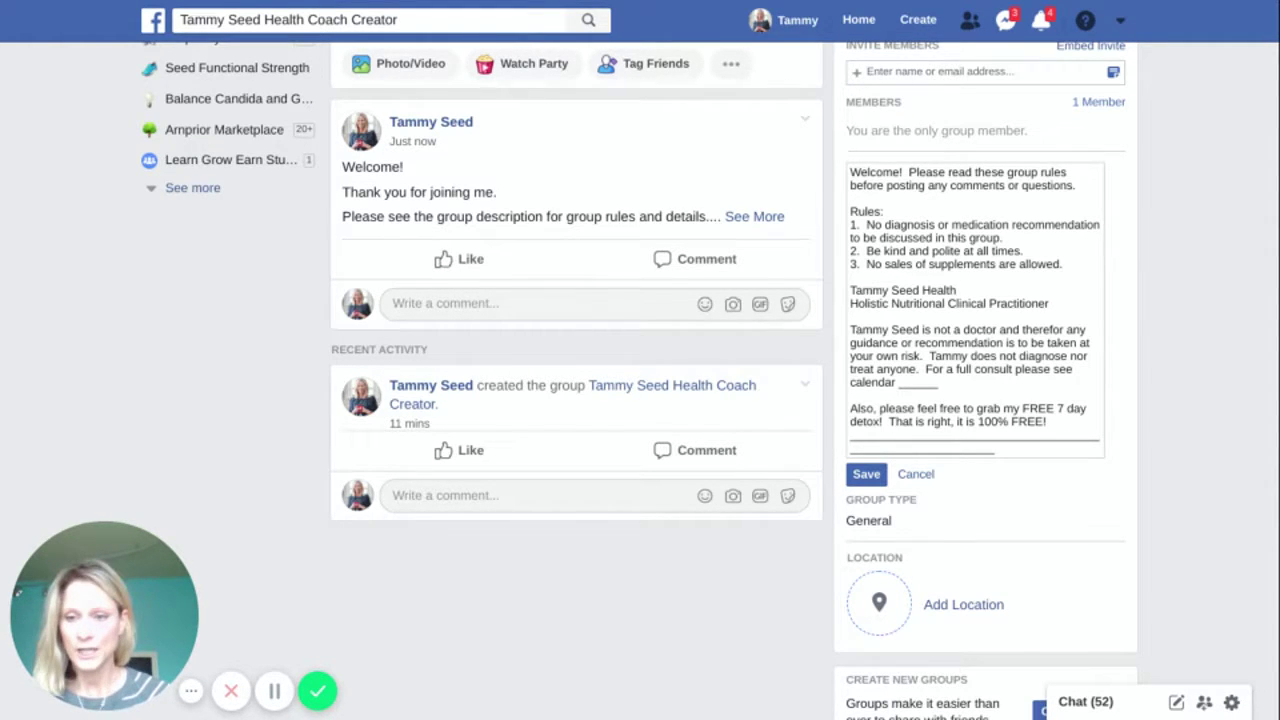
left_click(768, 220)
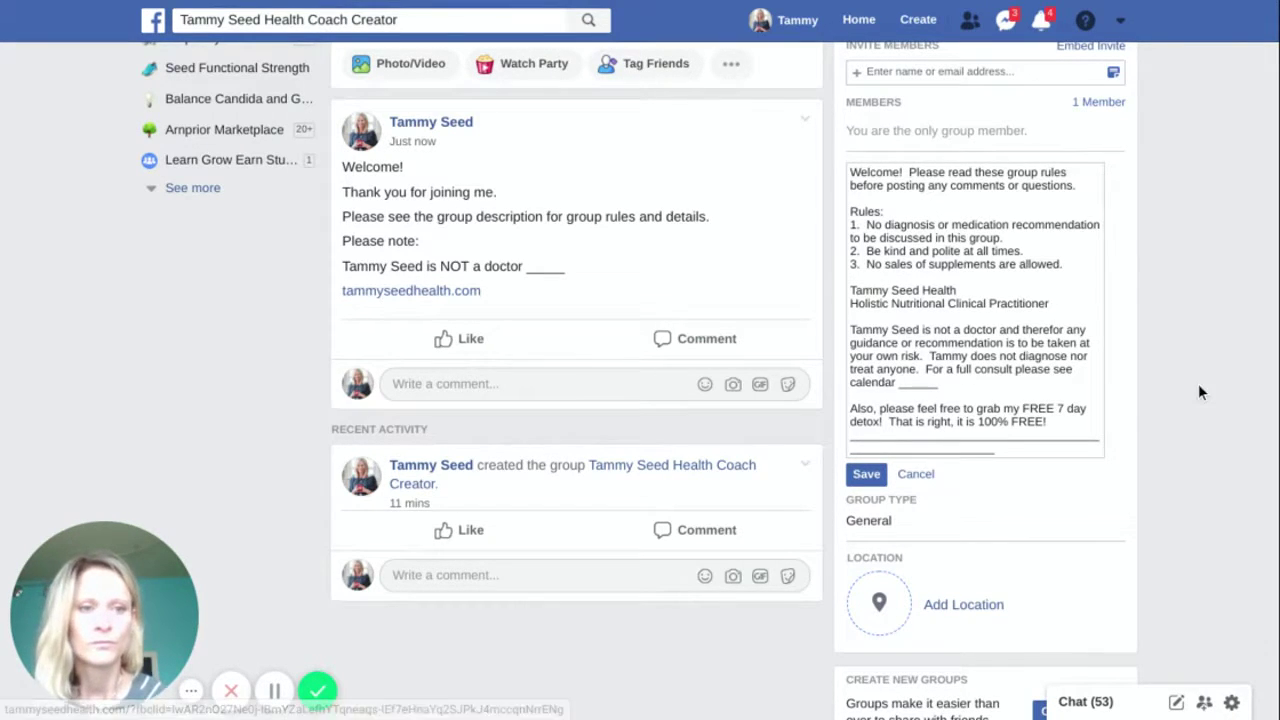
- Publish a separate group post containing only "tammyseedhealth.com", and test its link before returning to the group page
scroll(1194, 390, "up", 2)
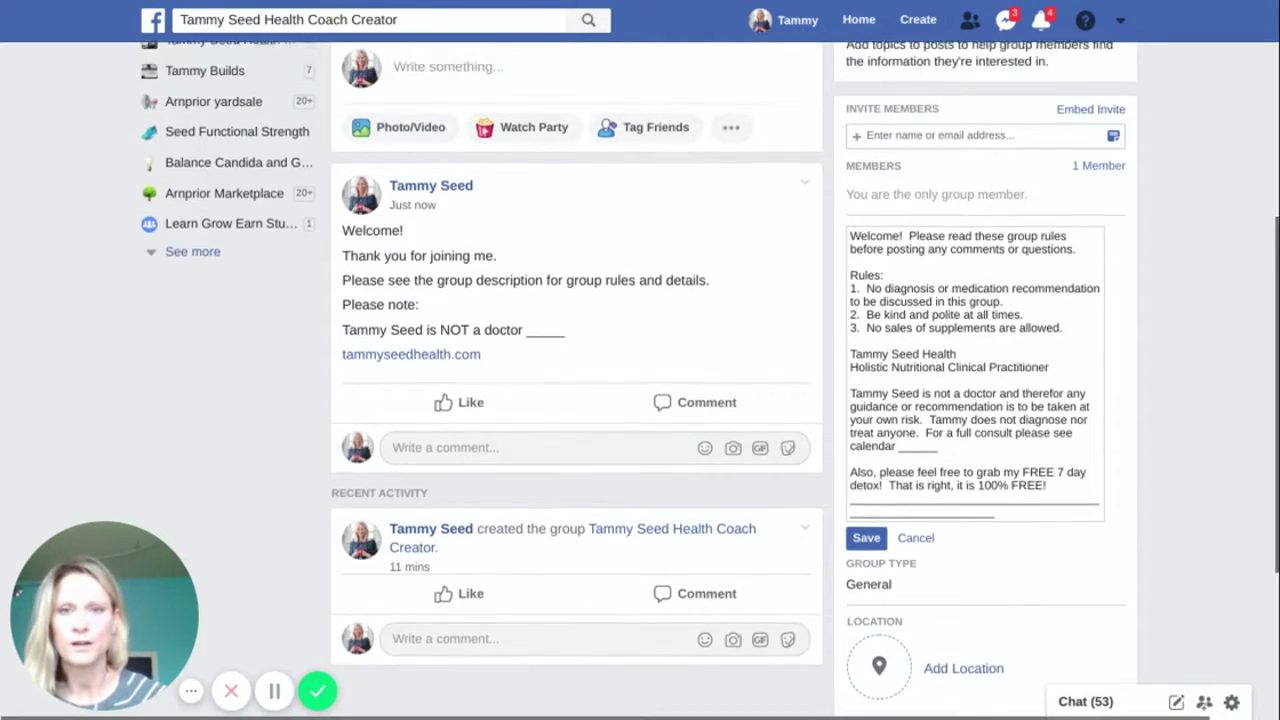
left_click(447, 196)
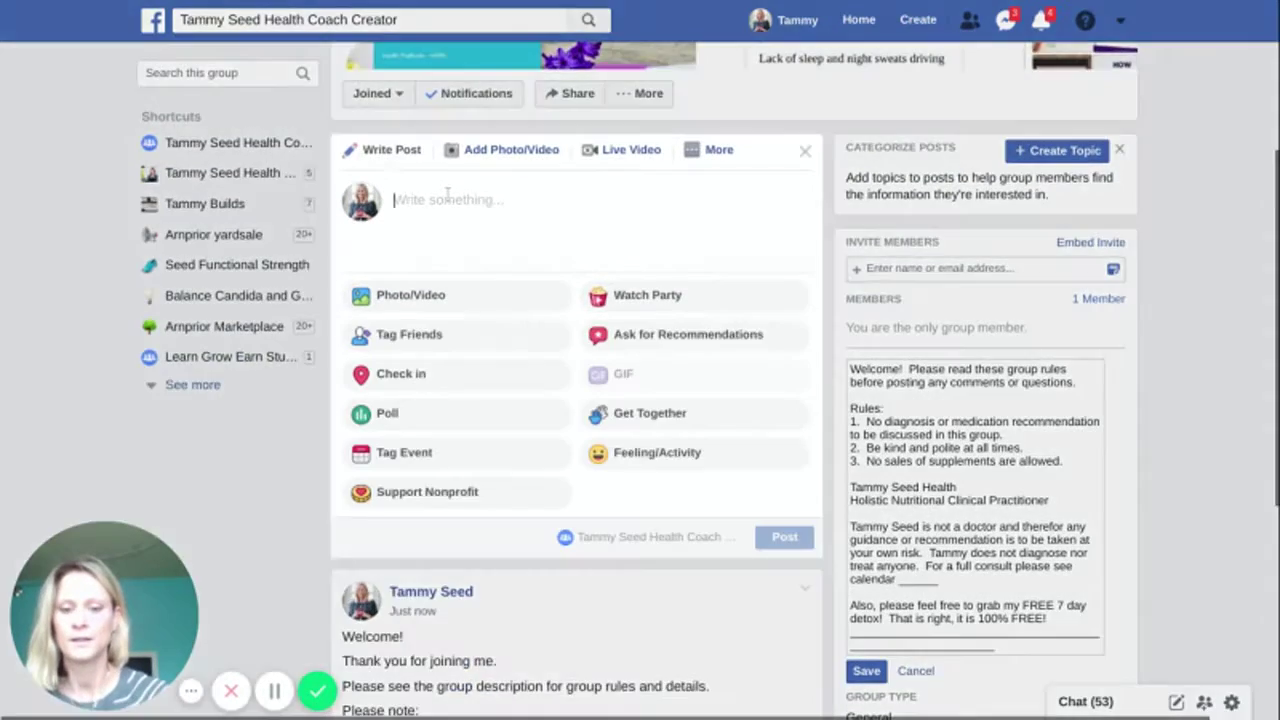
type("tammys")
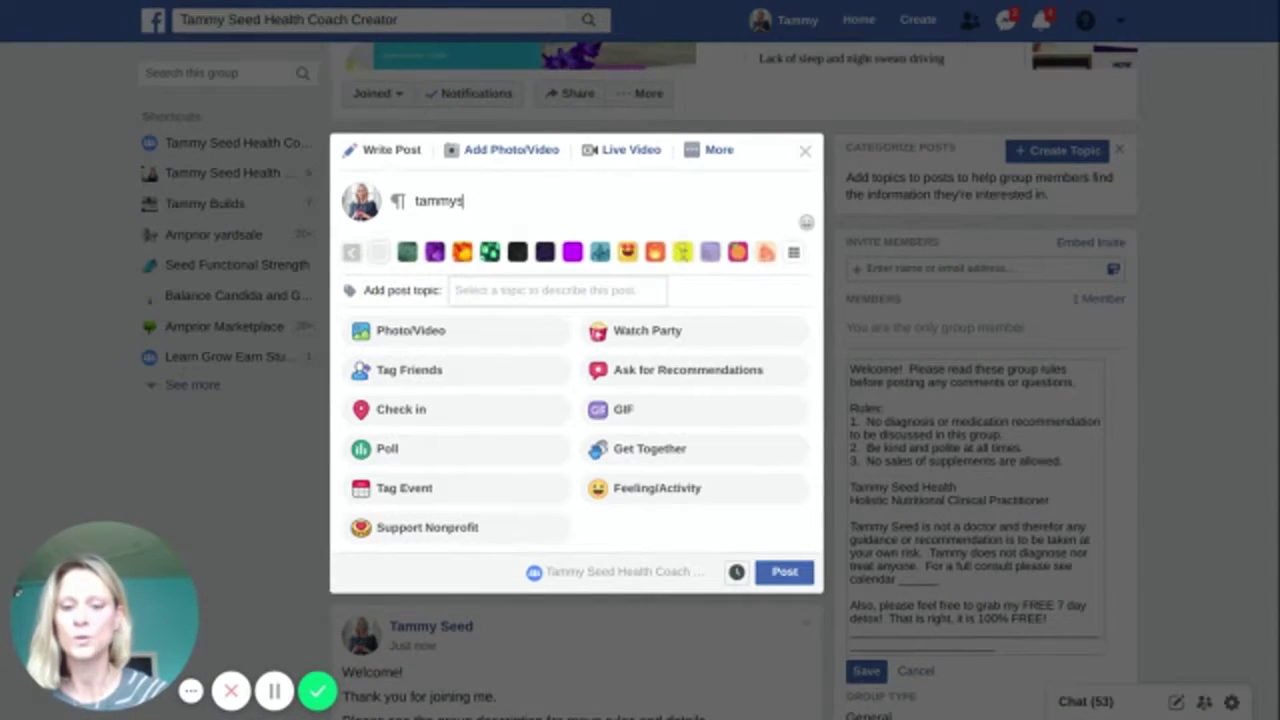
type("eedhelth")
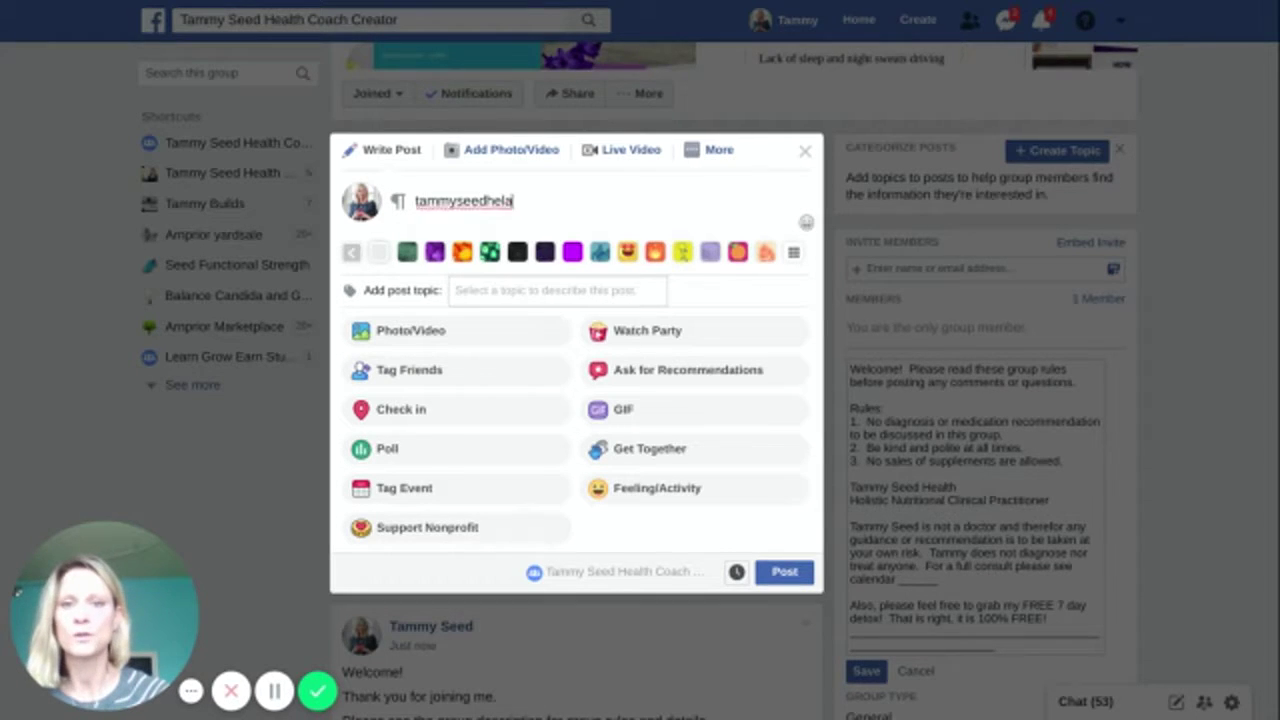
key("BackSpace")
key("BackSpace")
key("BackSpace")
type("alth.com")
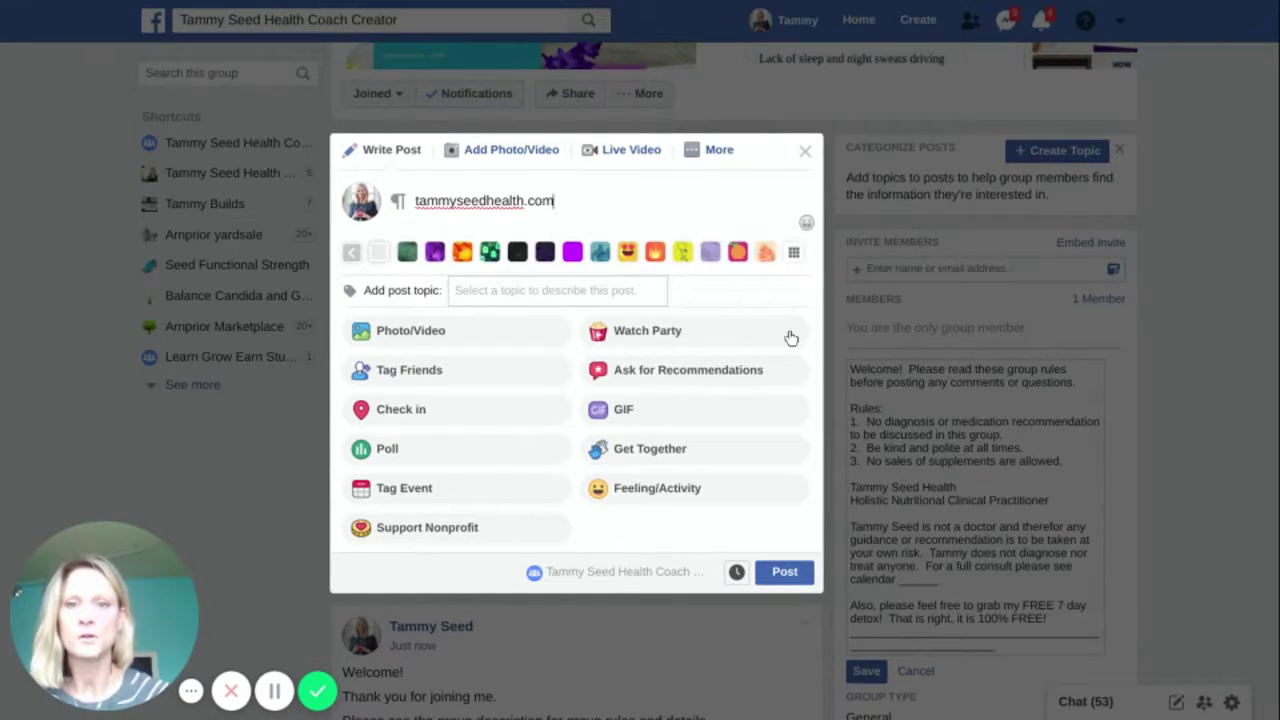
left_click(786, 570)
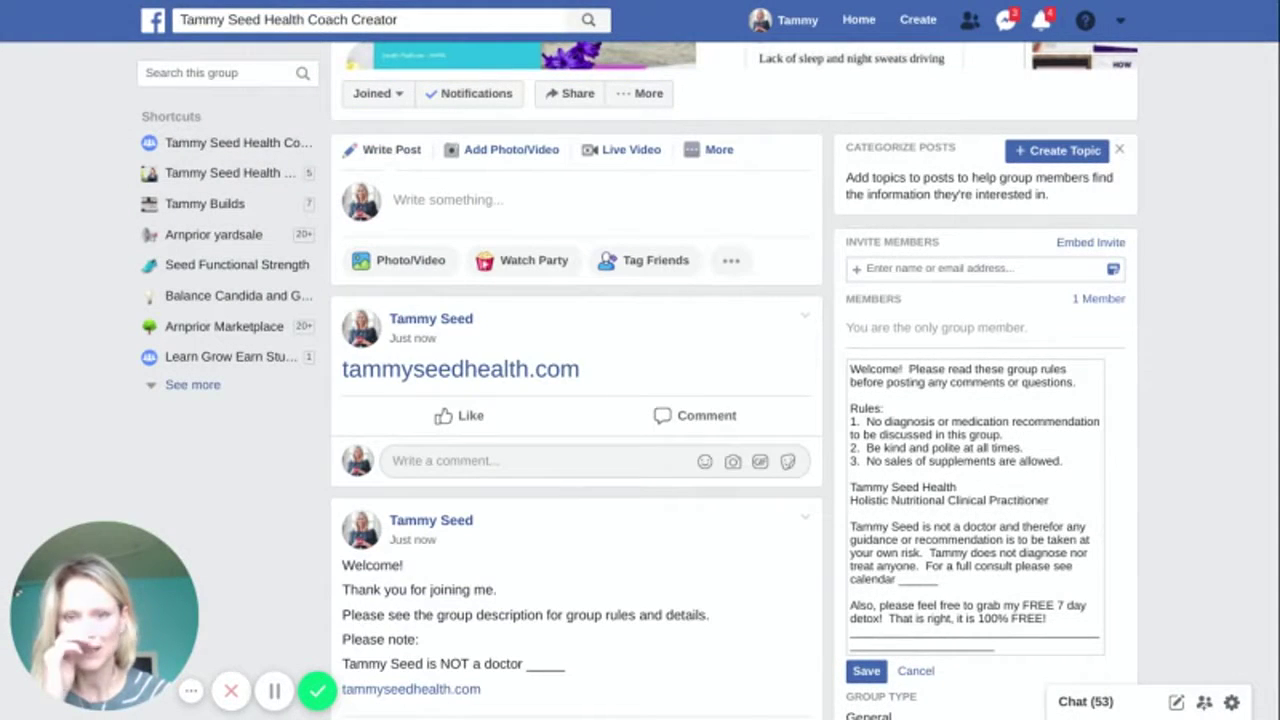
left_click(480, 371)
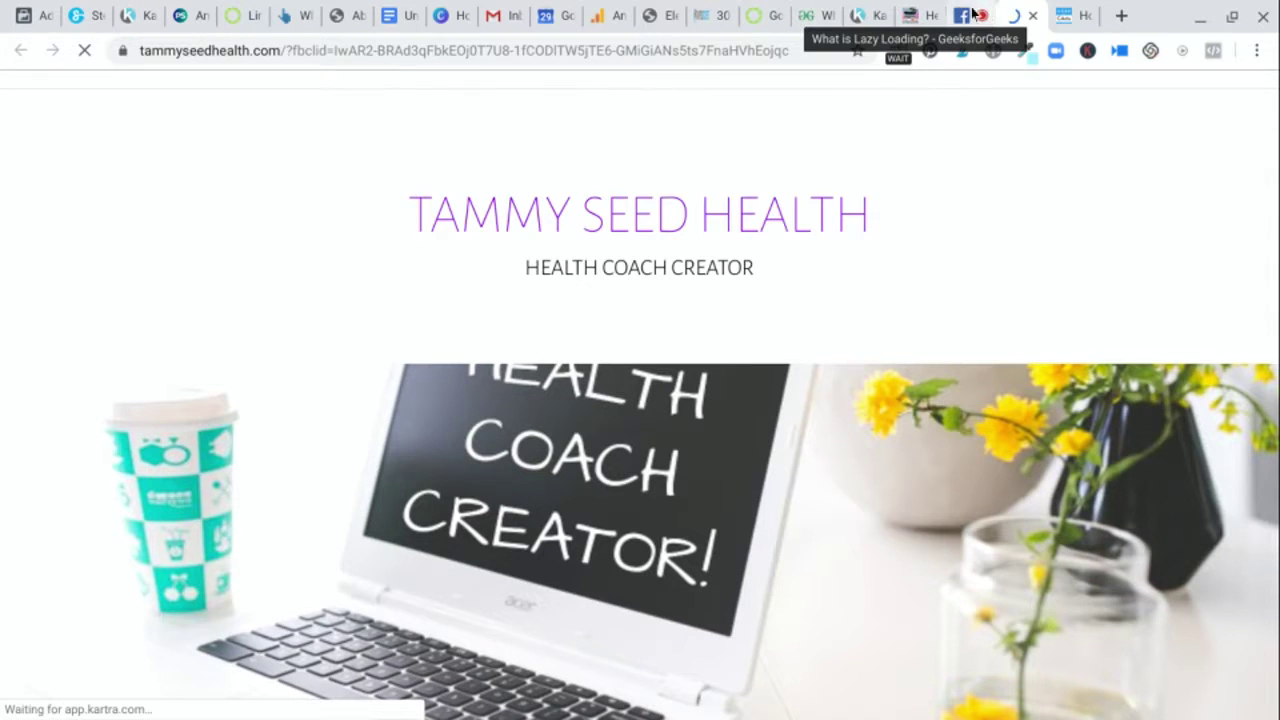
left_click(960, 14)
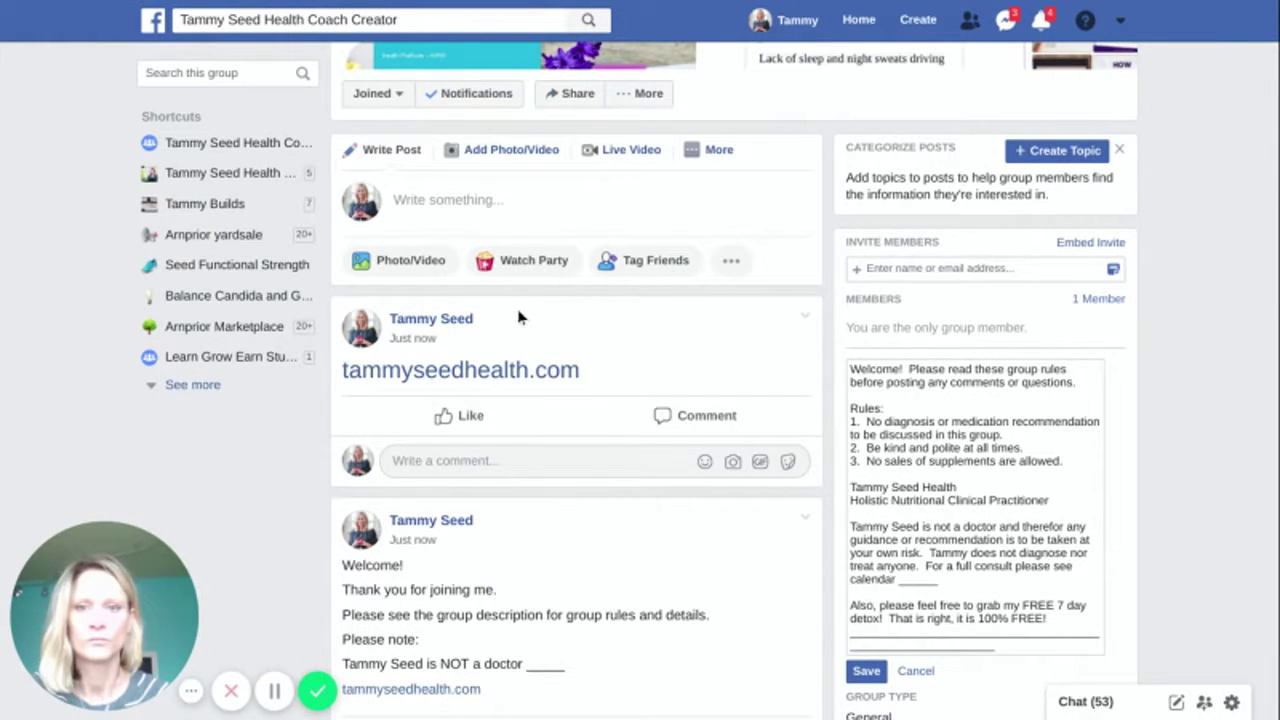
left_click(805, 316)
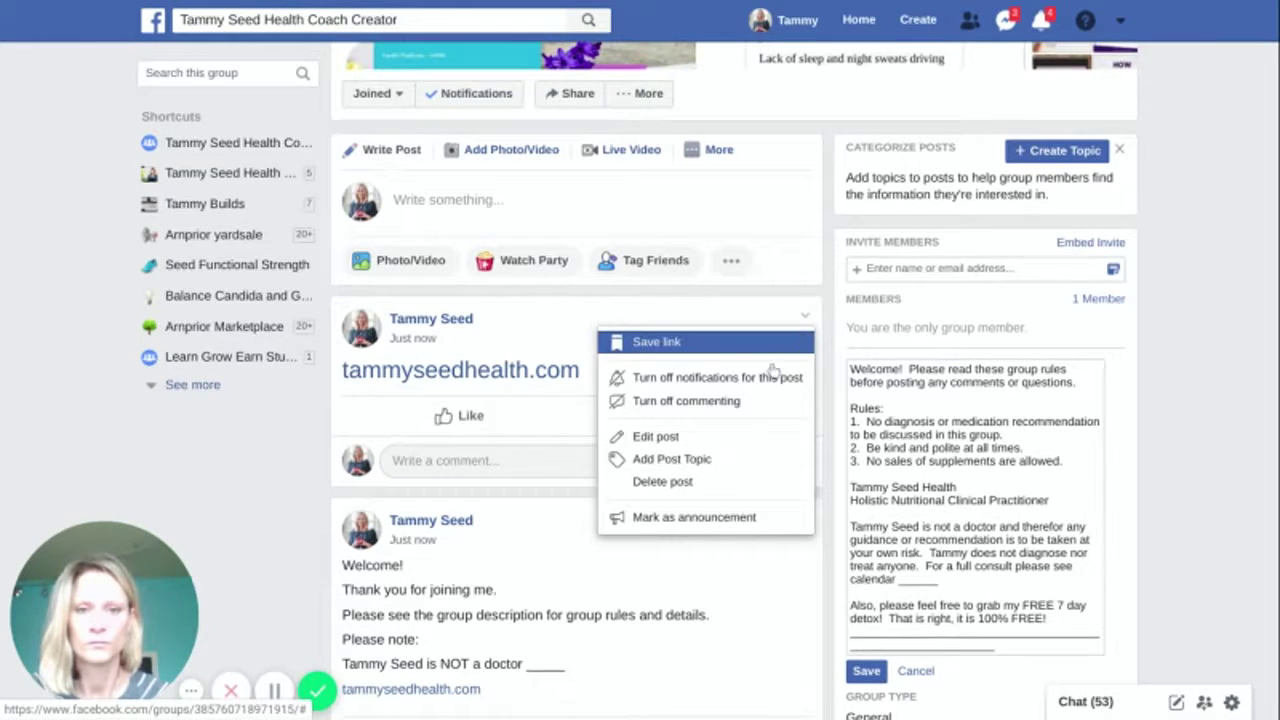
left_click(669, 438)
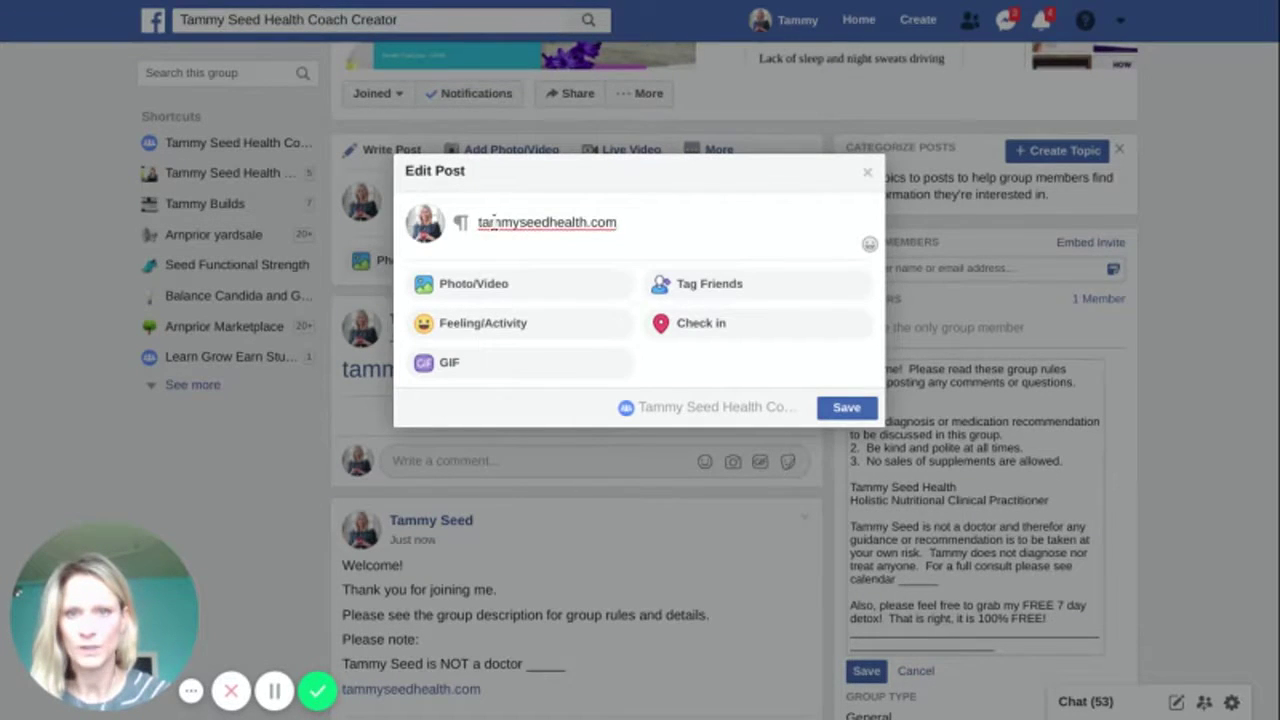
double_click(478, 222)
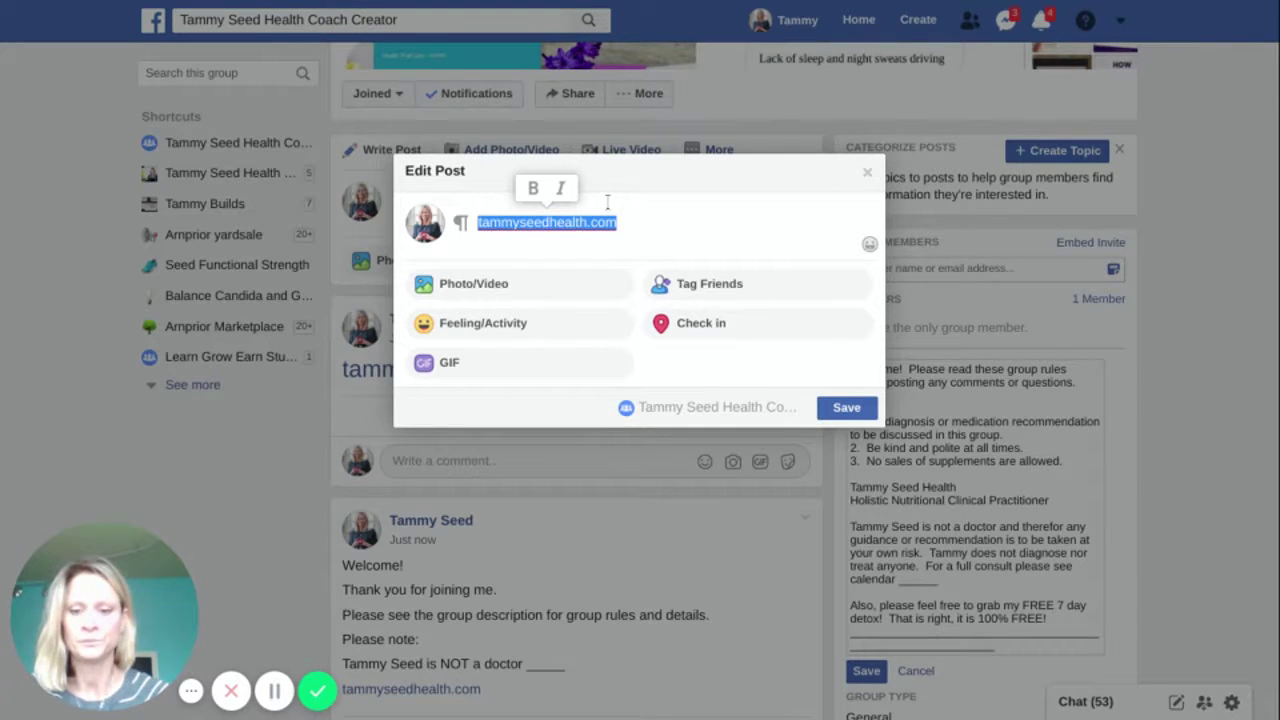
type("www")
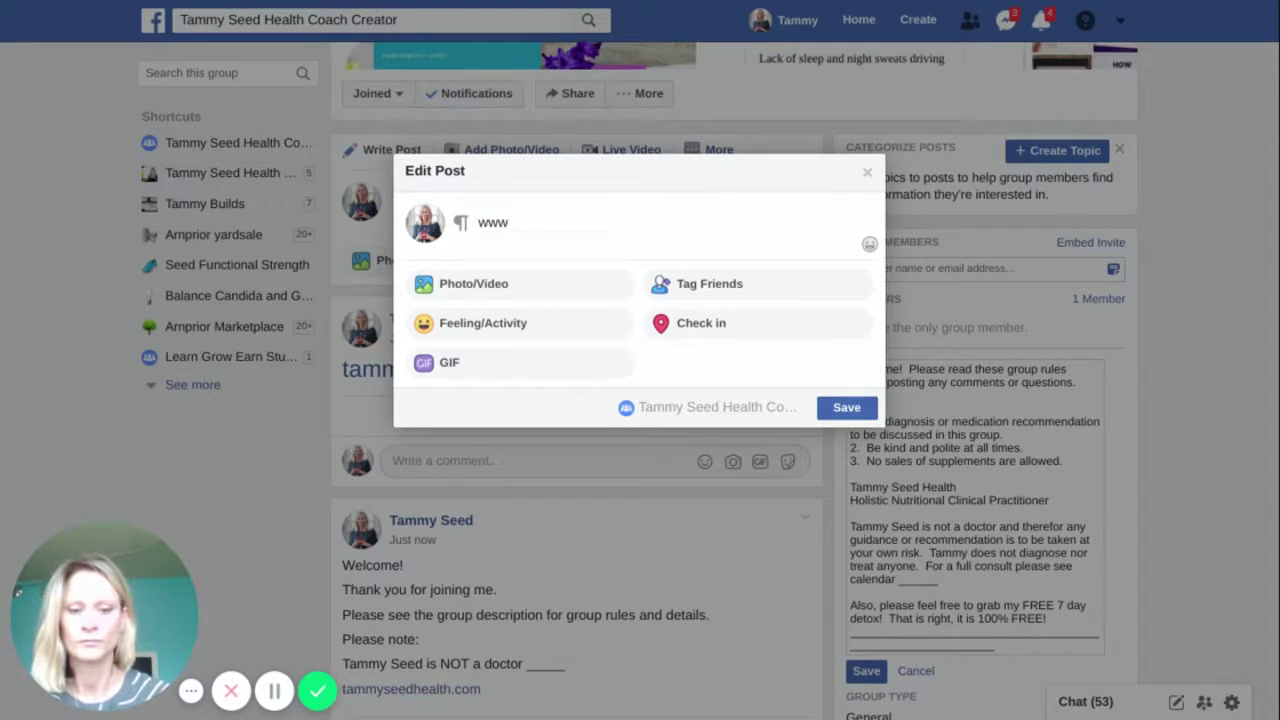
type(".tammys")
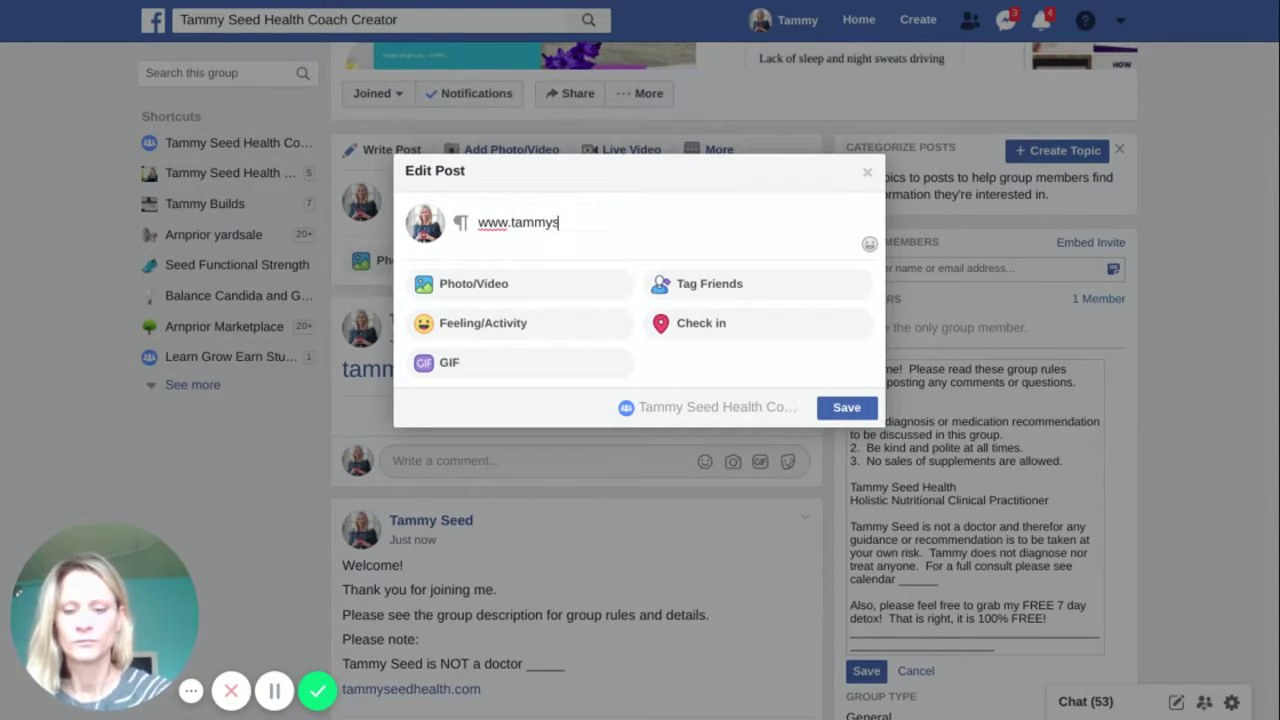
type("eedhealth.com")
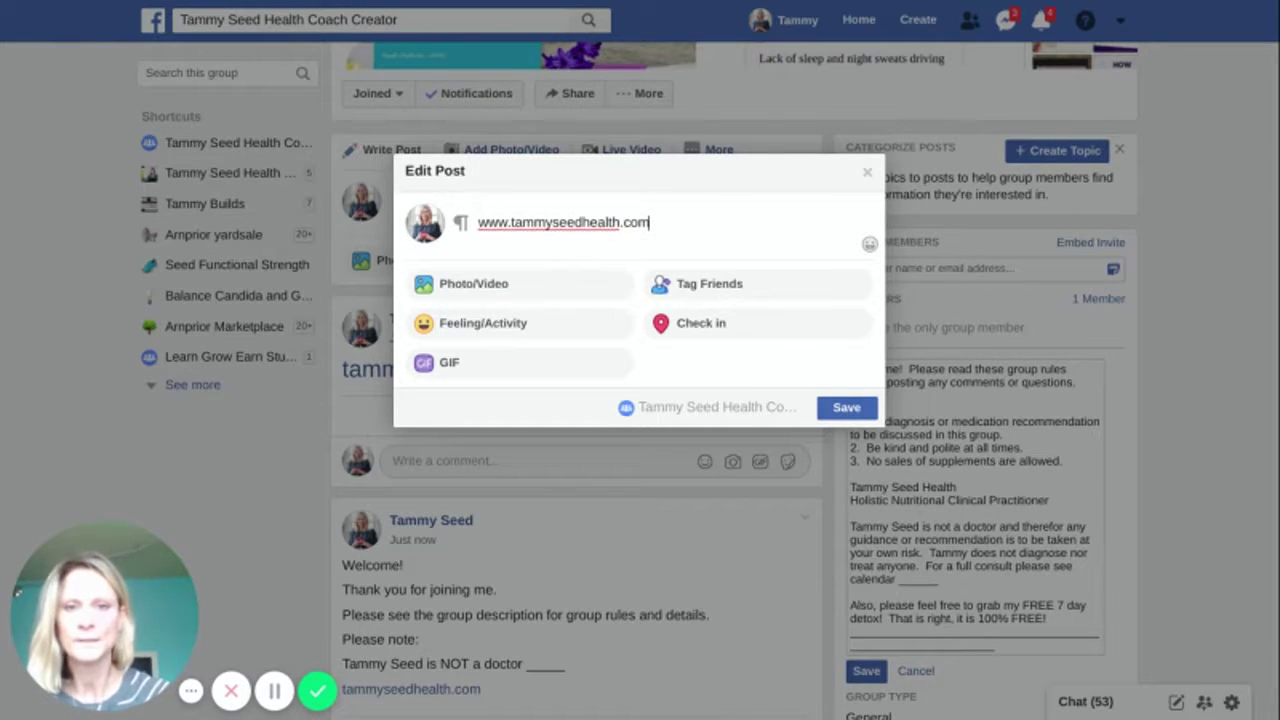
left_click(846, 408)
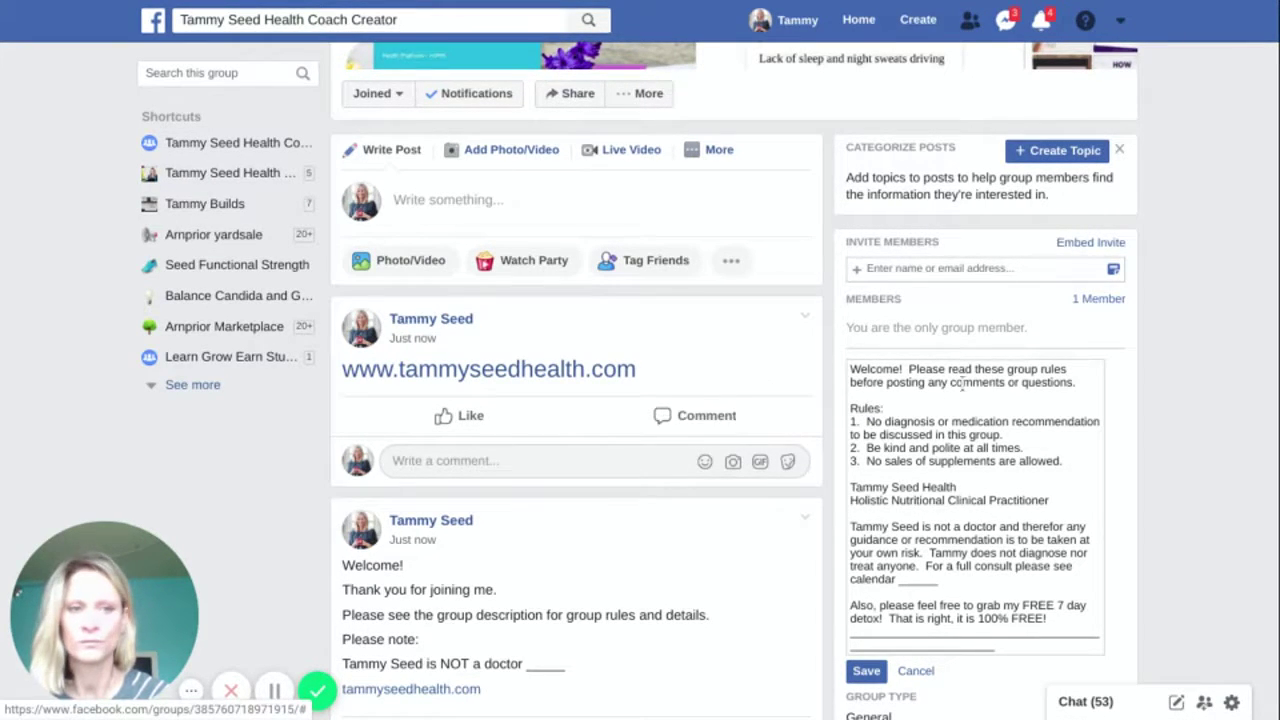
- Look at the options available for the welcome post, and close them without choosing any
scroll(640, 380, "down", 1)
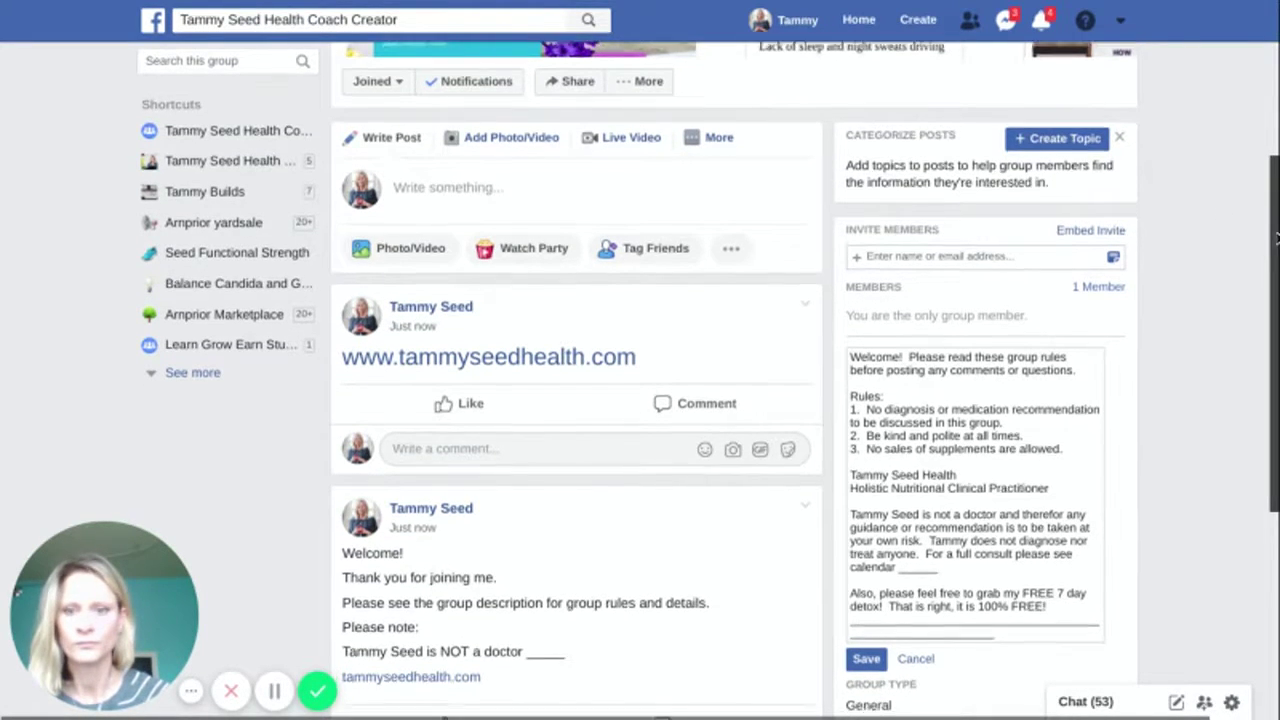
scroll(640, 380, "down", 5)
scroll(640, 380, "down", 1)
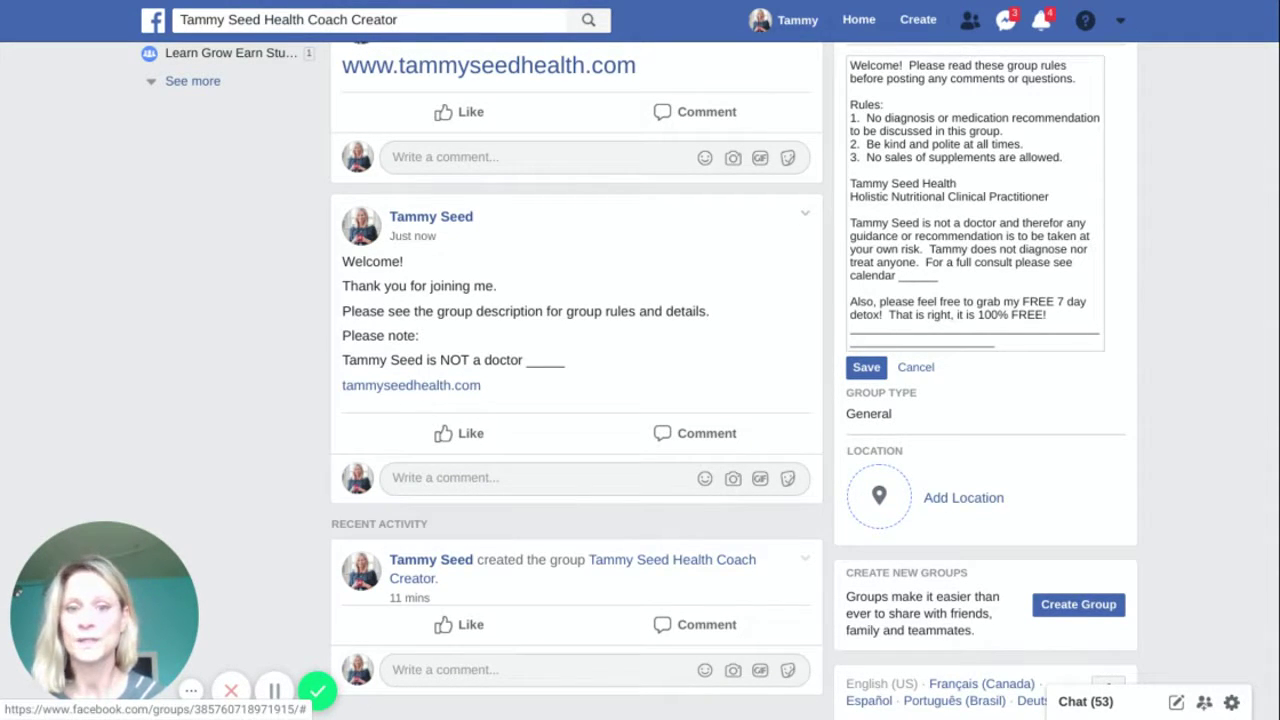
left_click(805, 215)
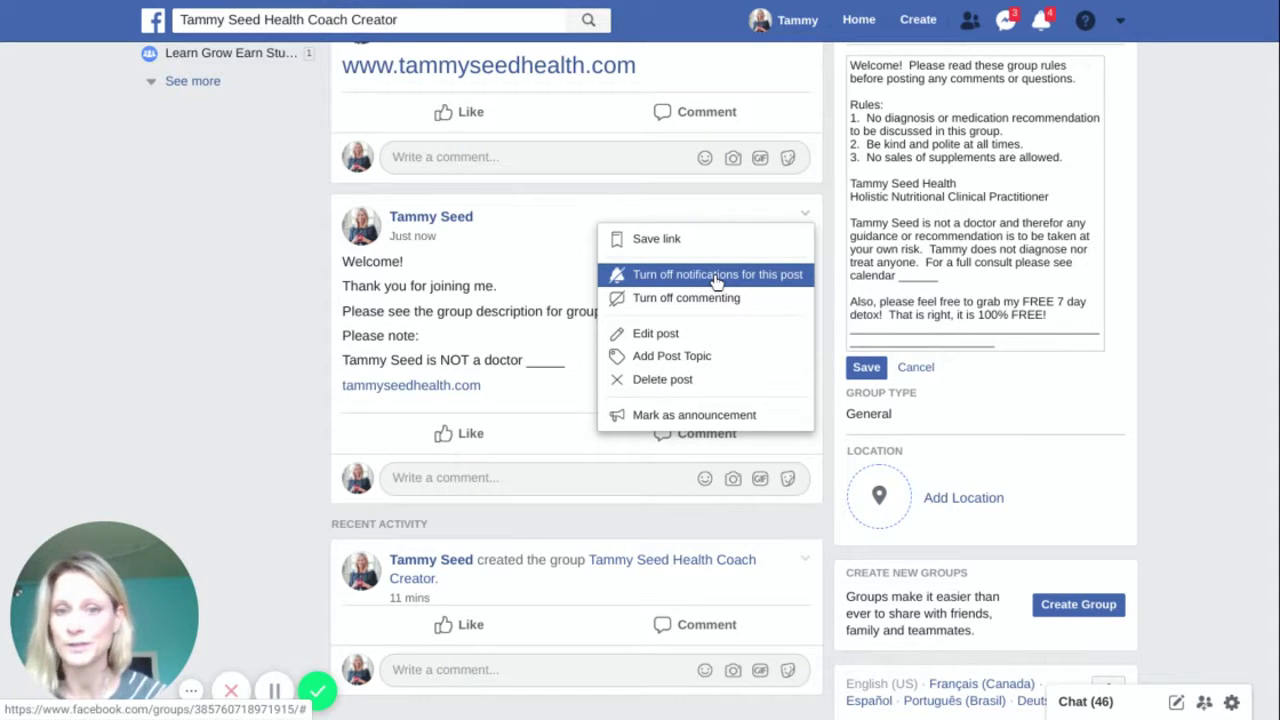
left_click(1238, 280)
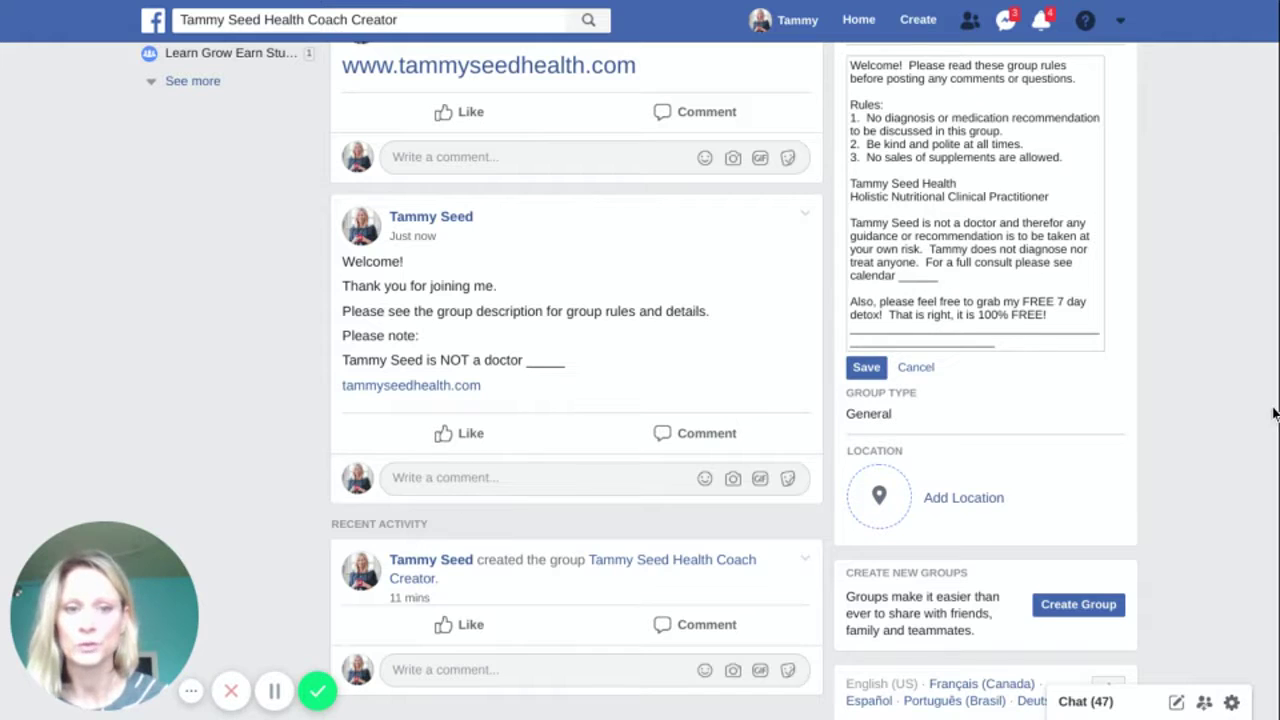
- Create a post topic named "health and wellness" for the group and save it
left_click_drag(1275, 413, 1257, 288)
scroll(1257, 288, "up", 2)
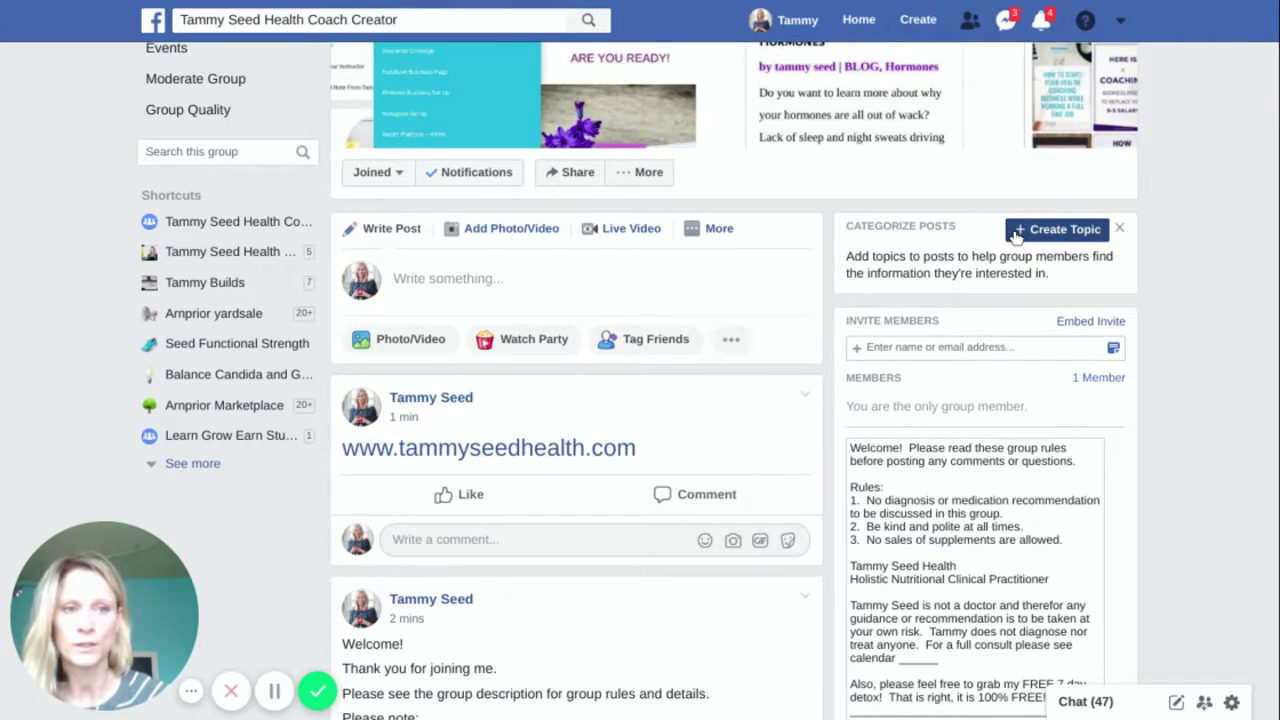
left_click(1017, 232)
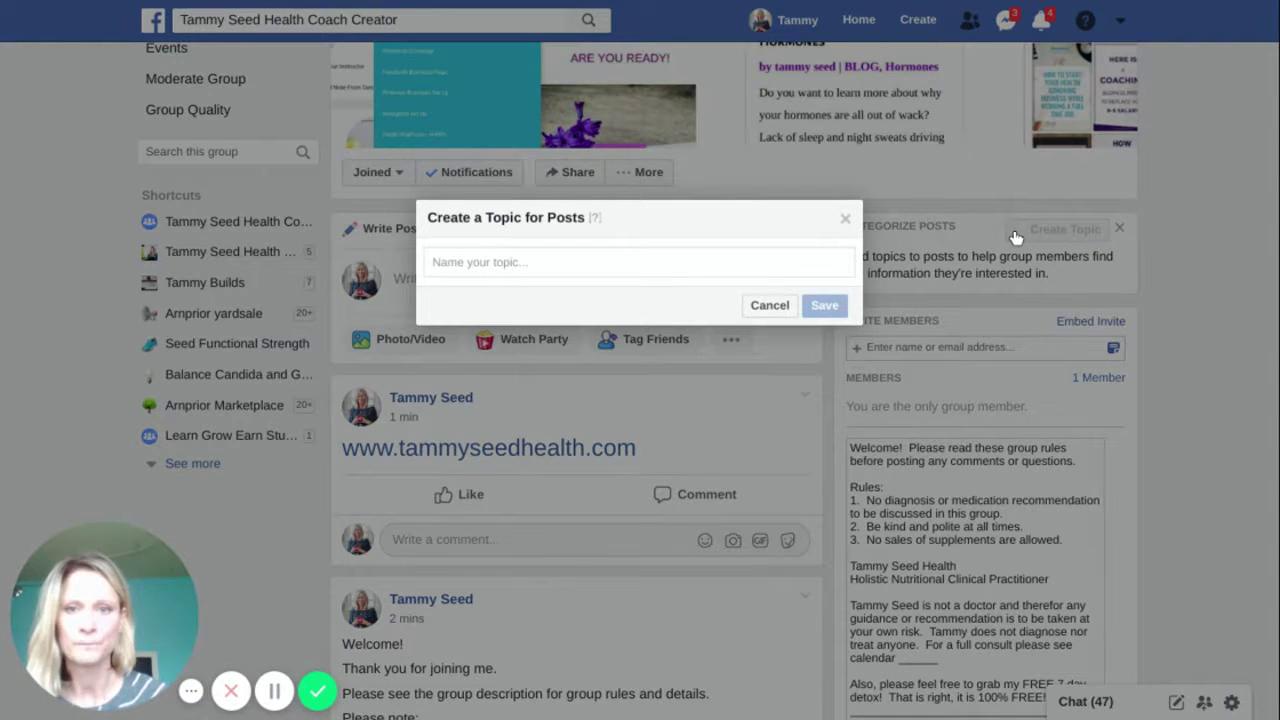
left_click(543, 261)
type("he")
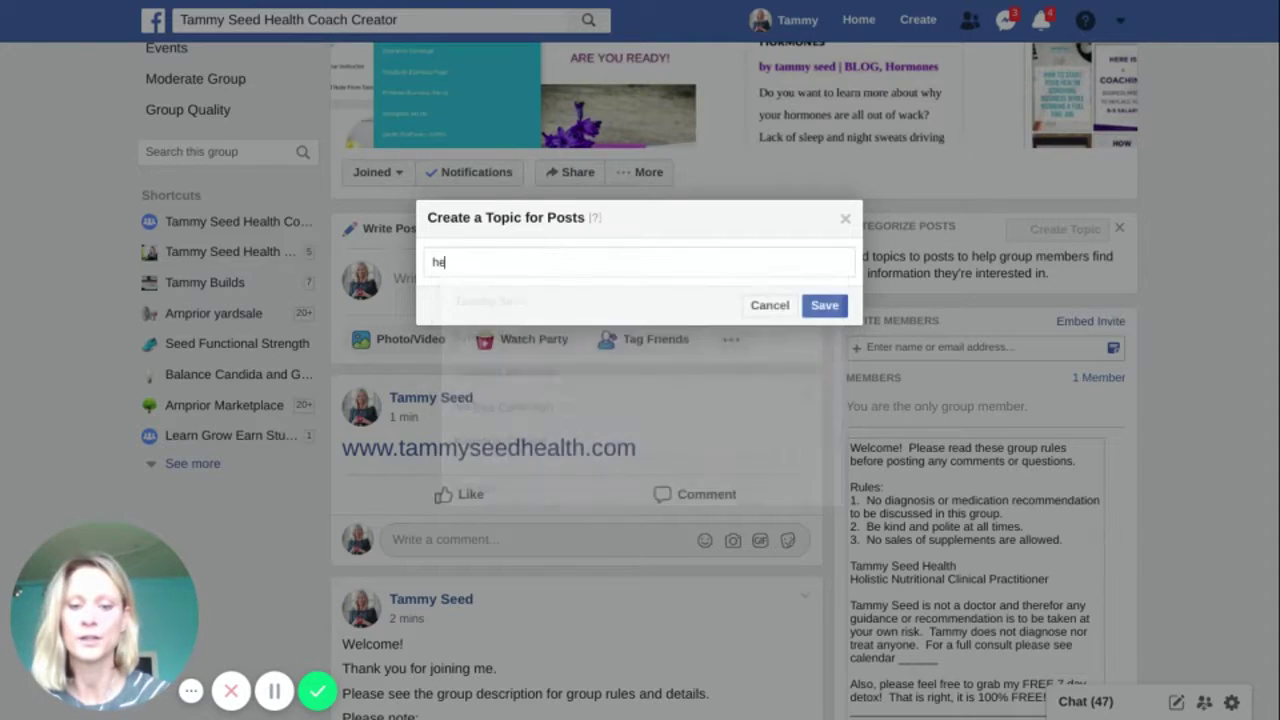
type("alth and wellsr")
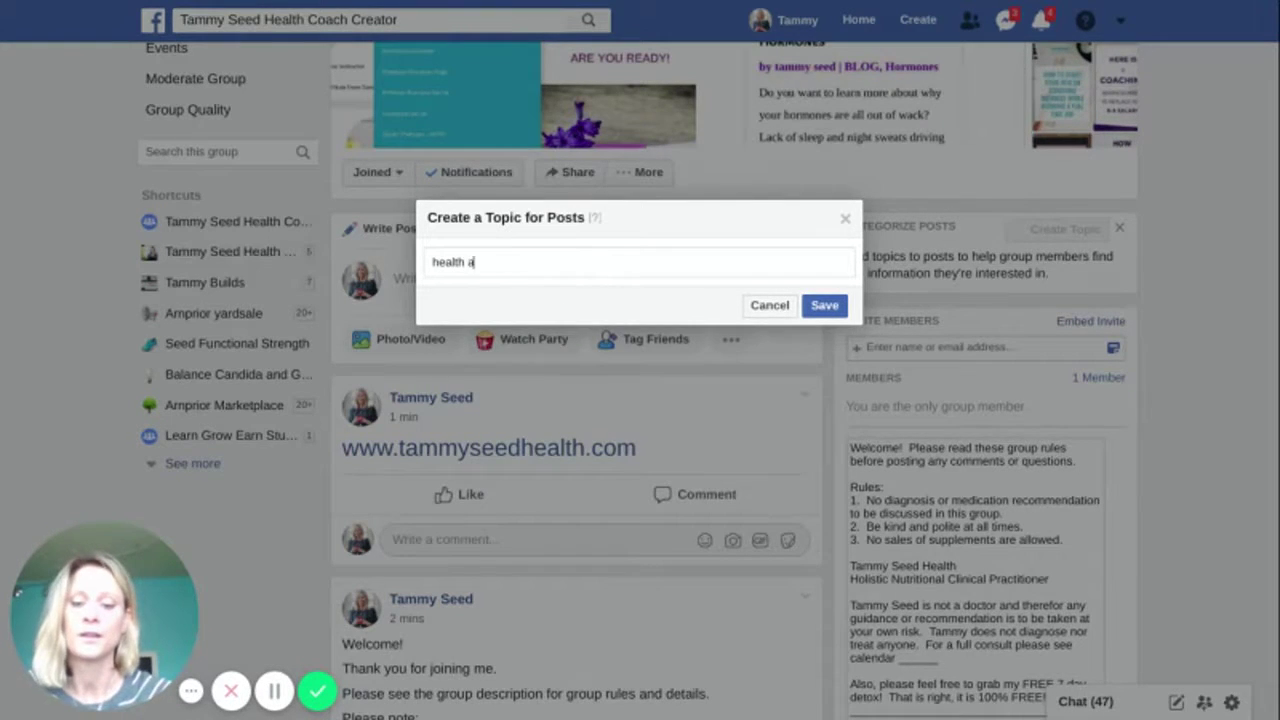
key("BackSpace")
key("BackSpace")
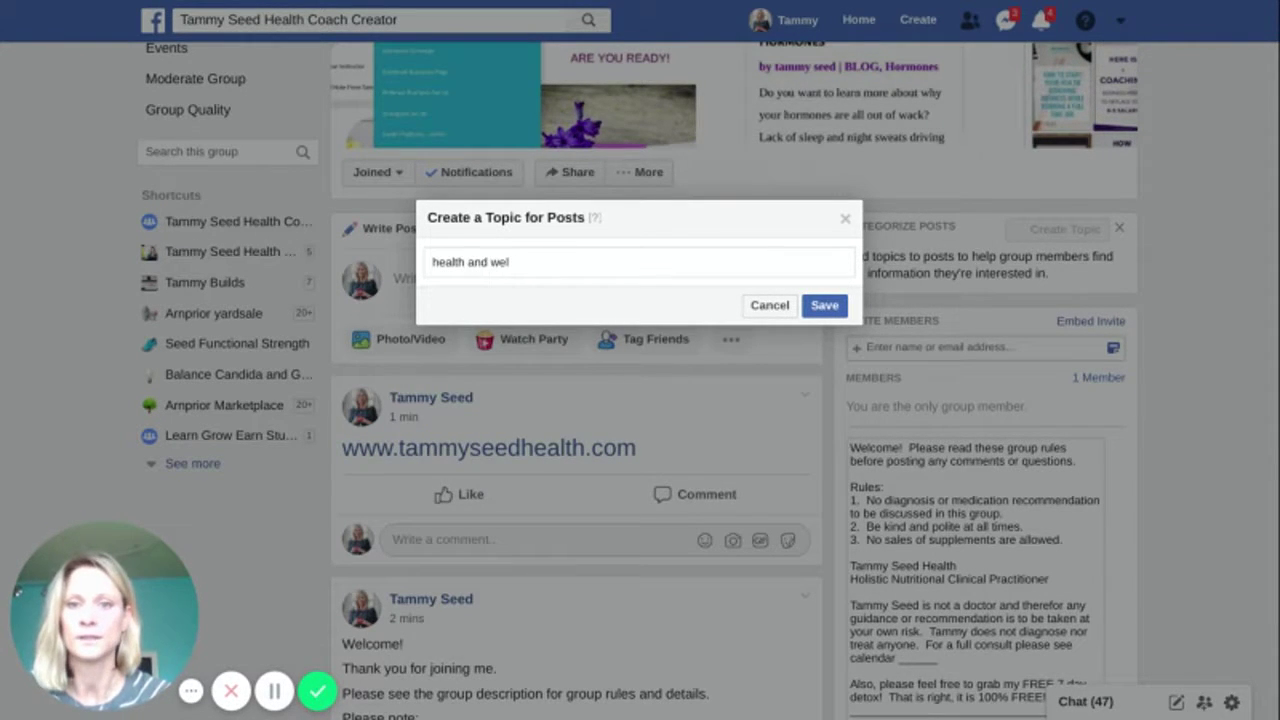
type("lness")
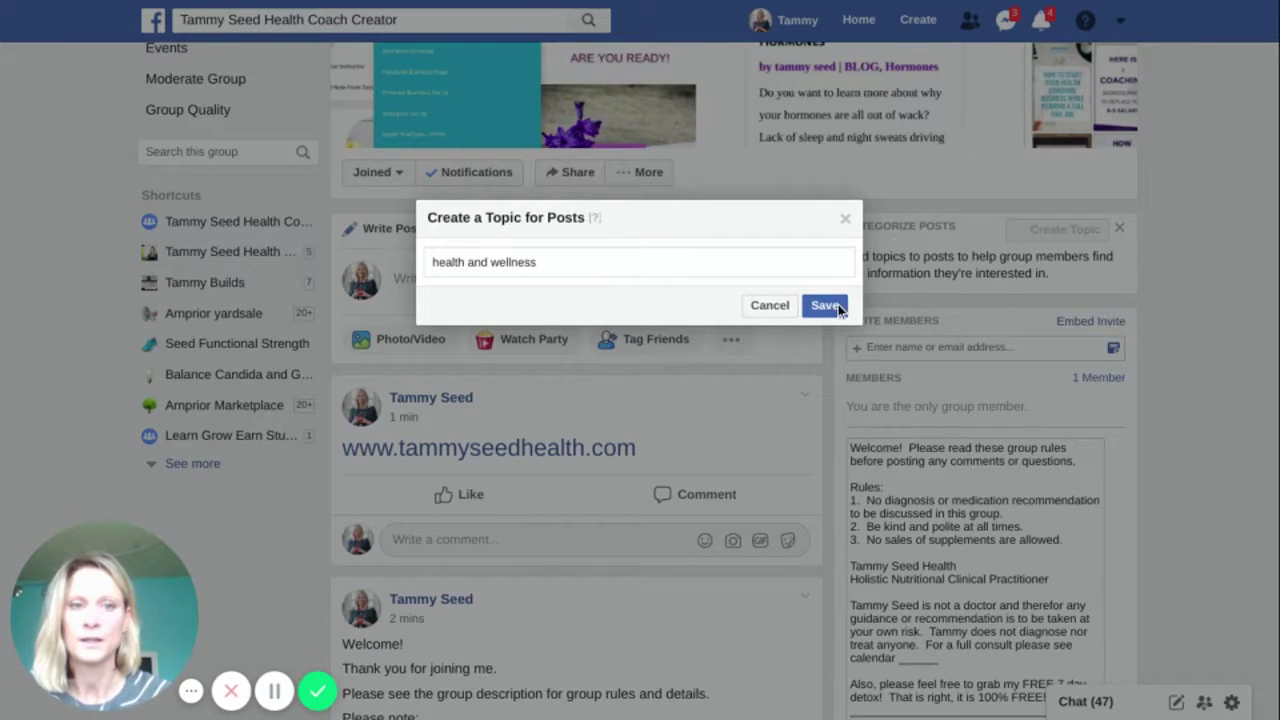
left_click(824, 306)
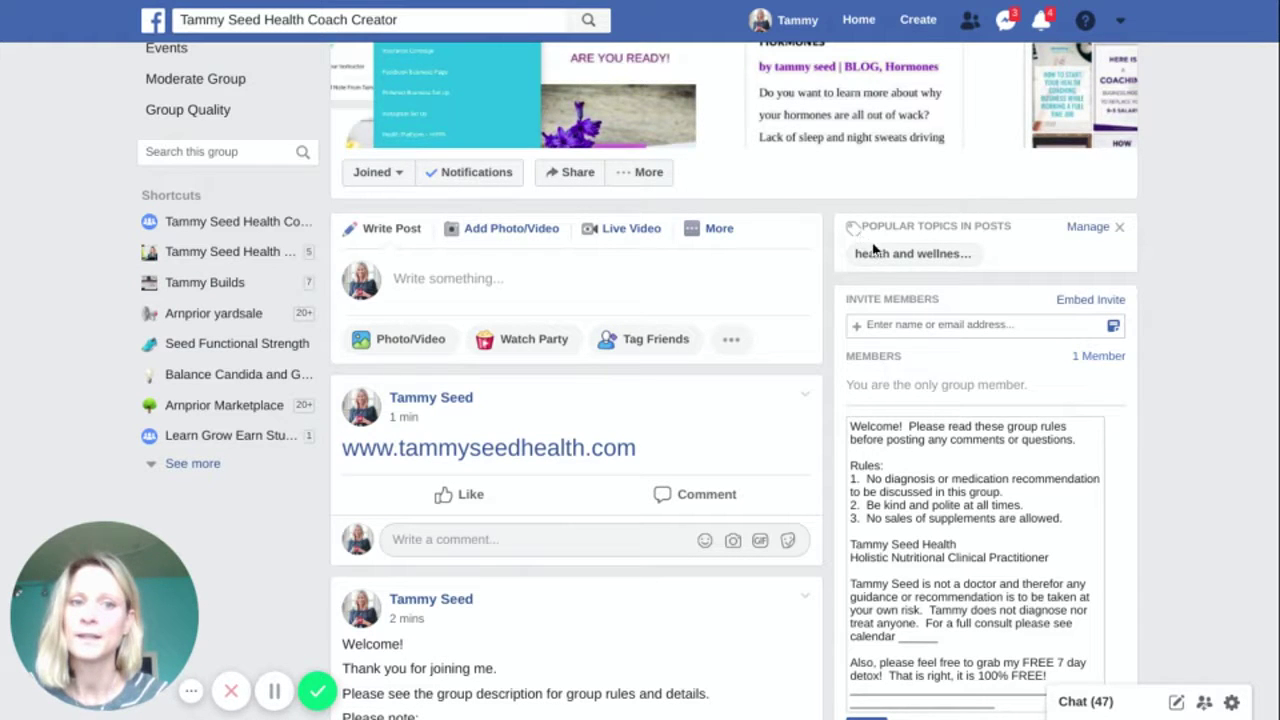
- Open the management page for the group's post topics and create a second topic named "Women's hormones"
left_click(1093, 229)
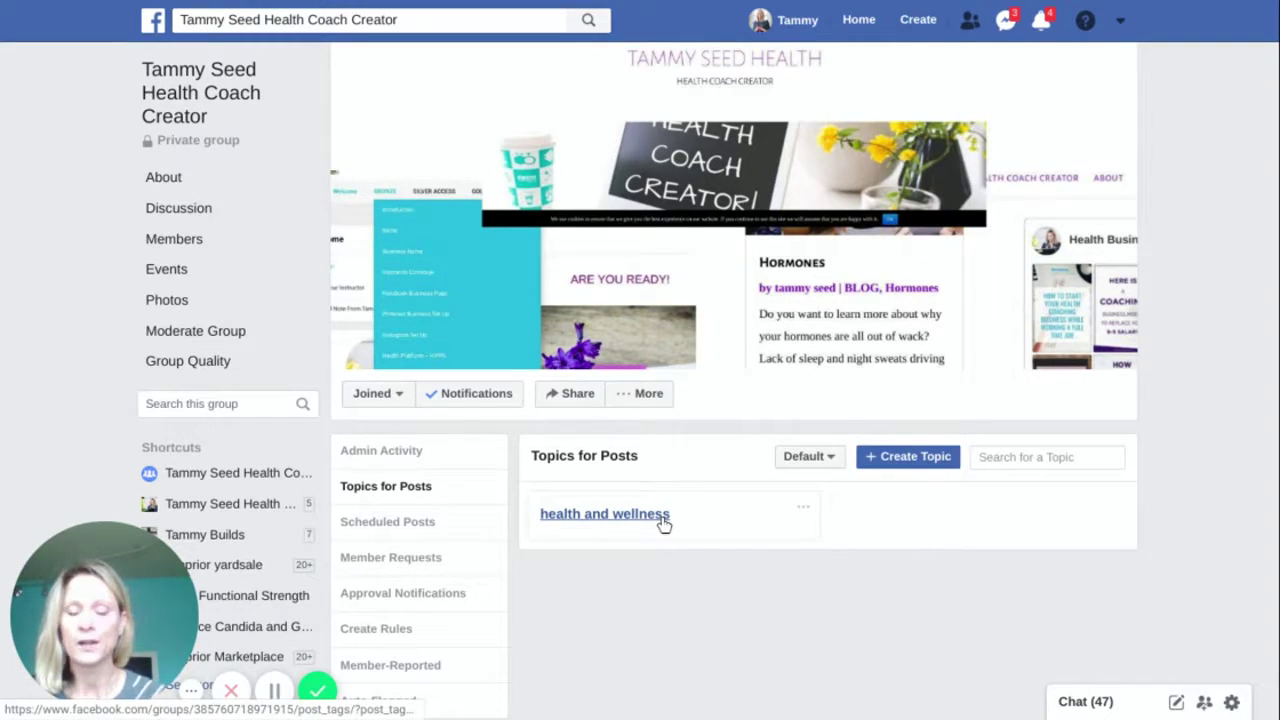
left_click(885, 466)
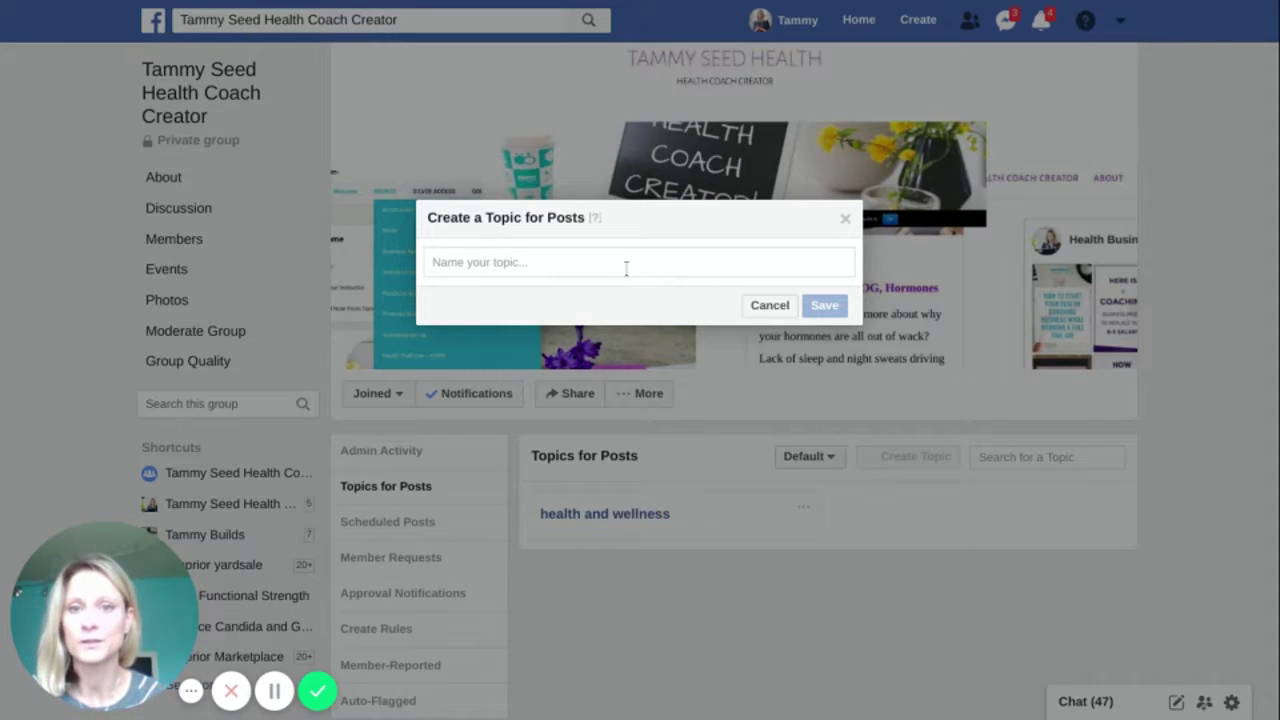
left_click(626, 268)
type("Hormone")
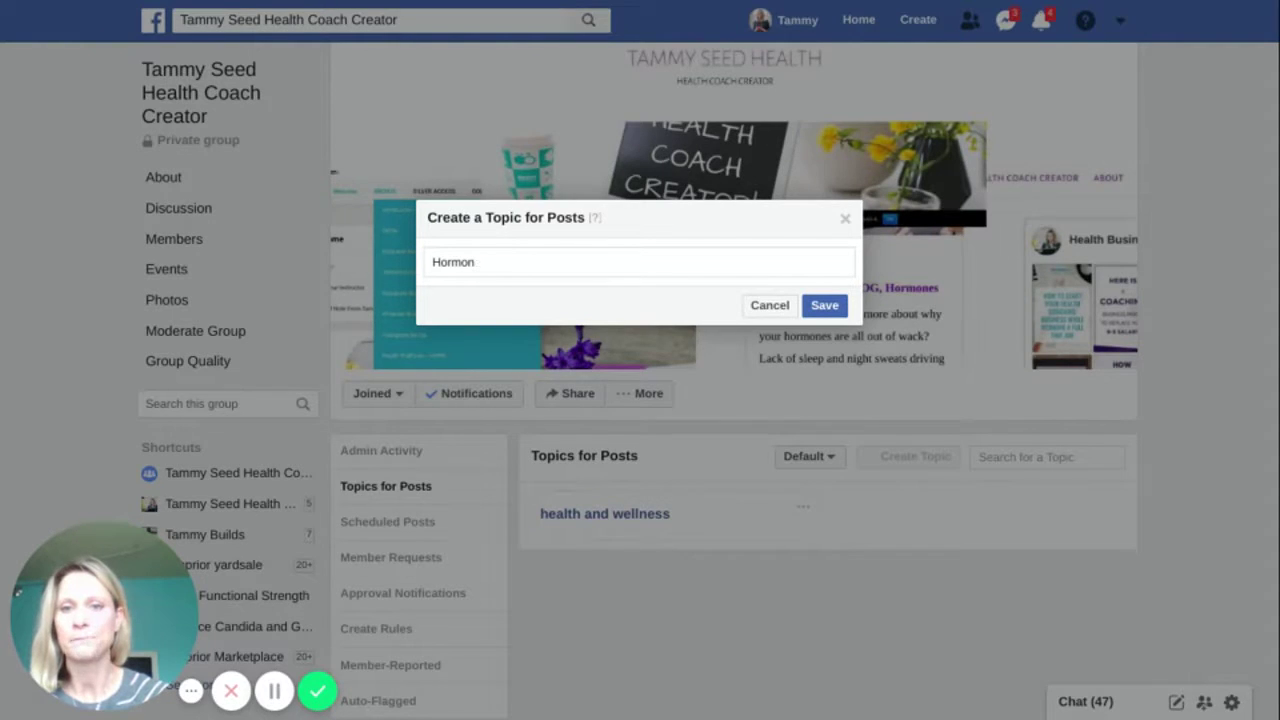
key("BackSpace")
key("BackSpace")
key("BackSpace")
key("BackSpace")
key("BackSpace")
key("BackSpace")
type("Wome")
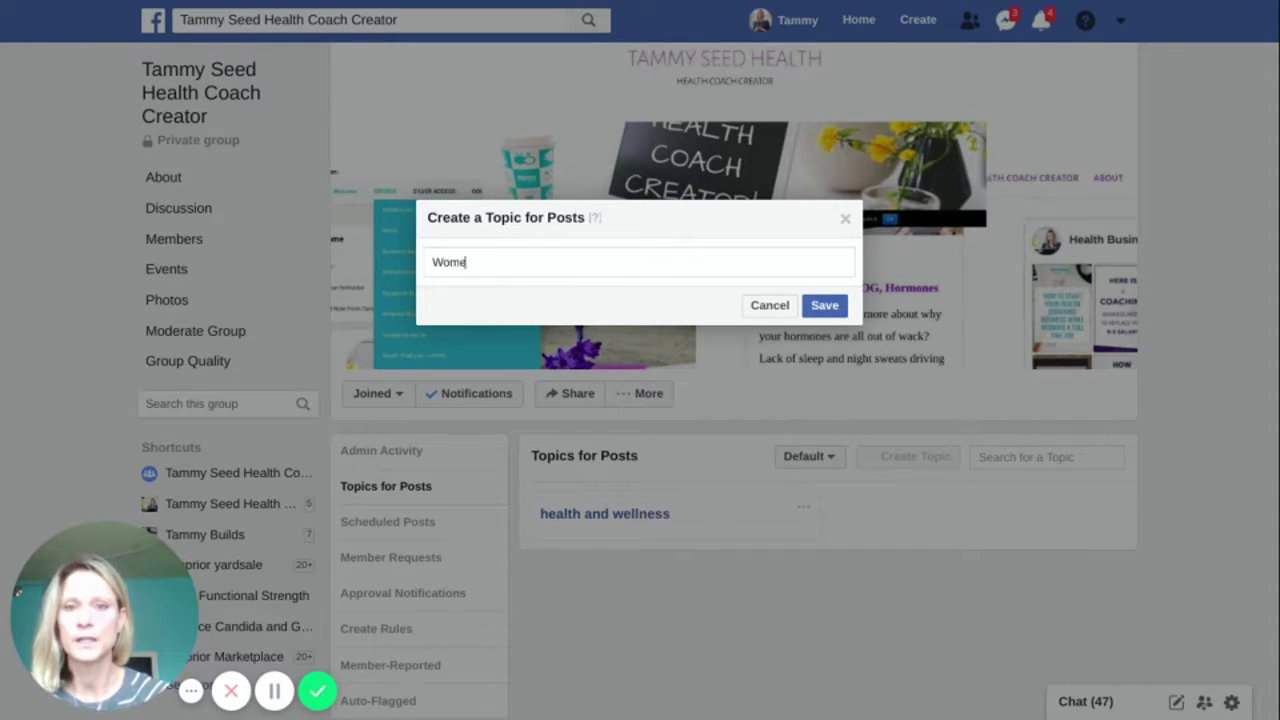
type("n's wome")
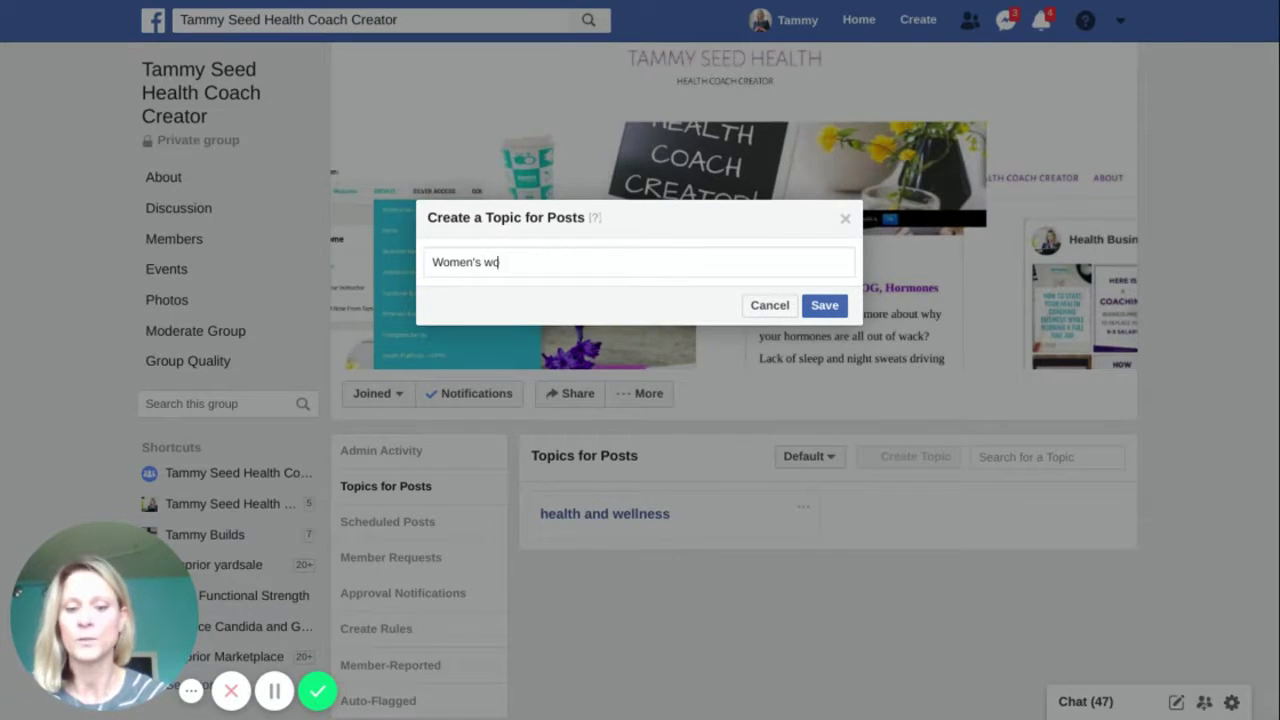
key("BackSpace")
key("BackSpace")
key("BackSpace")
key("BackSpace")
type("hormones")
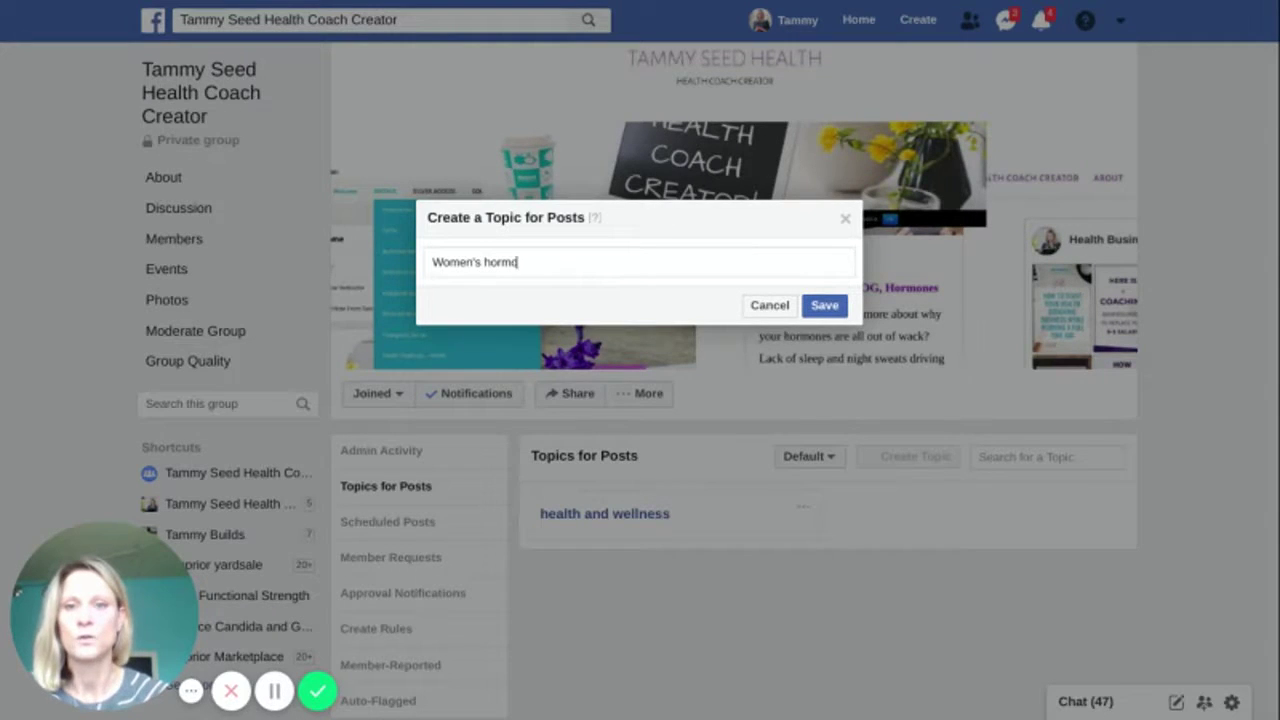
left_click(824, 305)
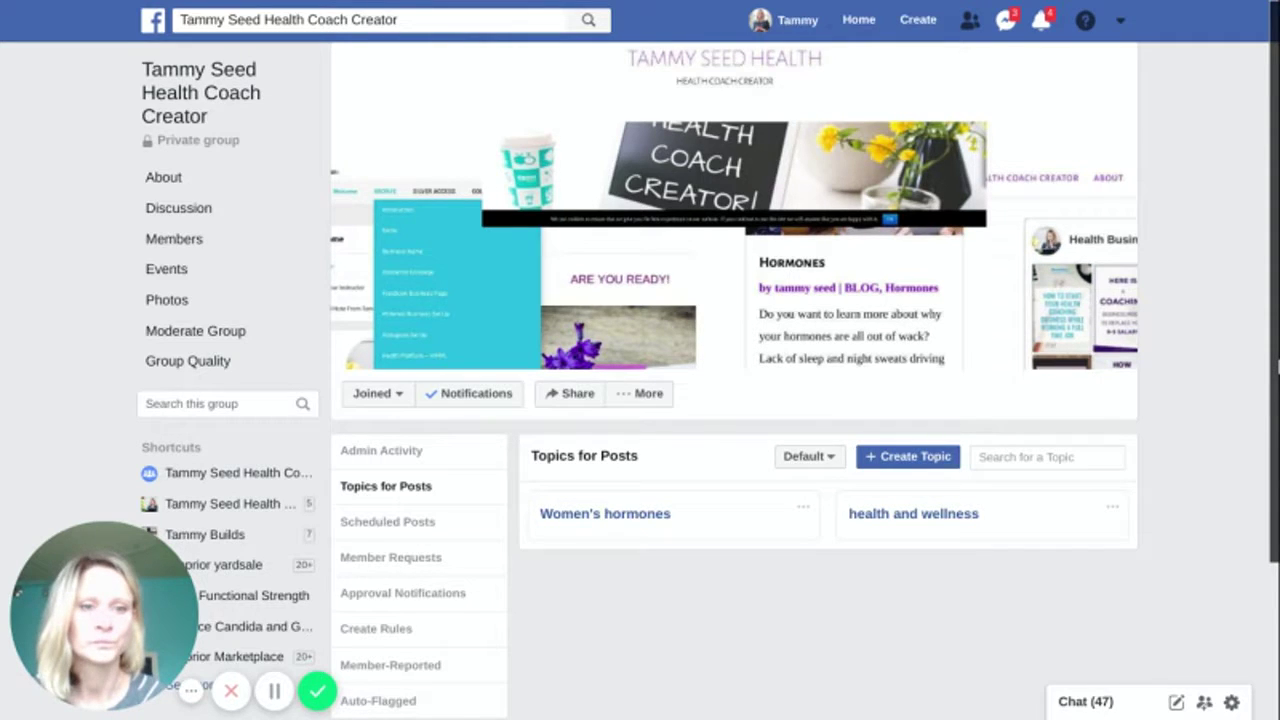
- Review the group's post topics list, its About page, and its Discussion page with the member invitation and description areas
scroll(1275, 415, "down", 1)
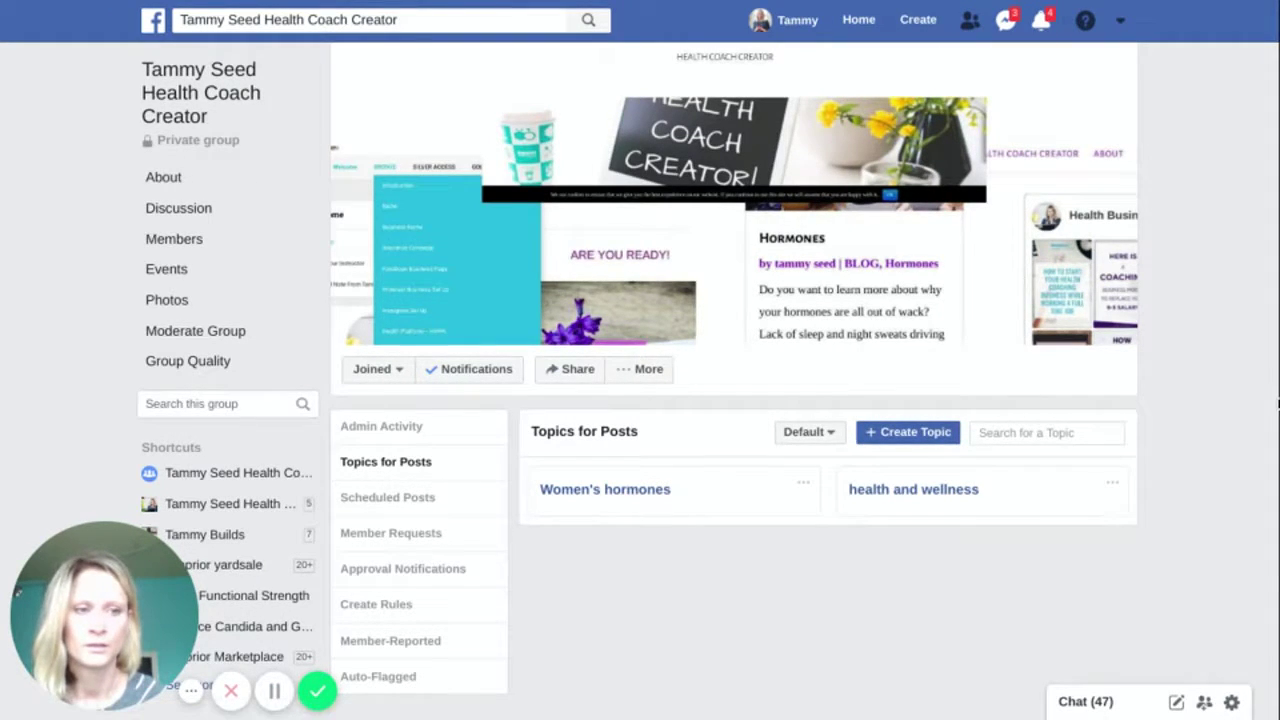
scroll(1277, 405, "up", 1)
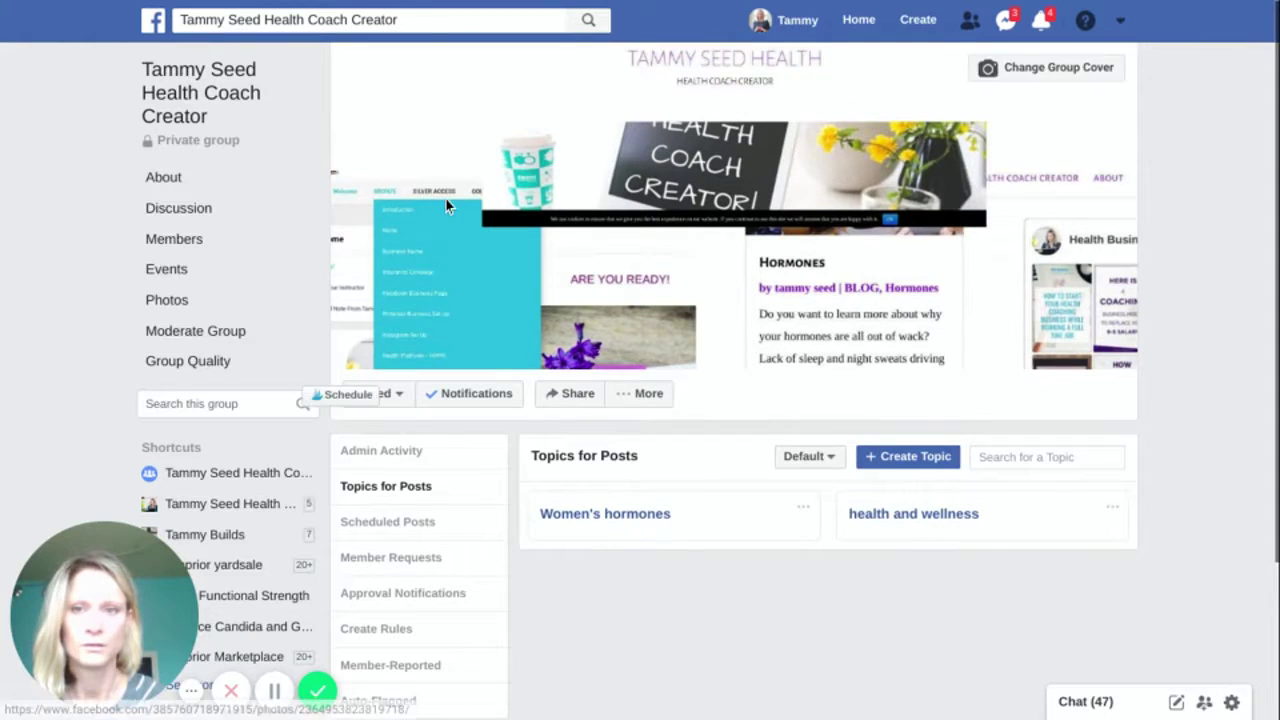
left_click(181, 181)
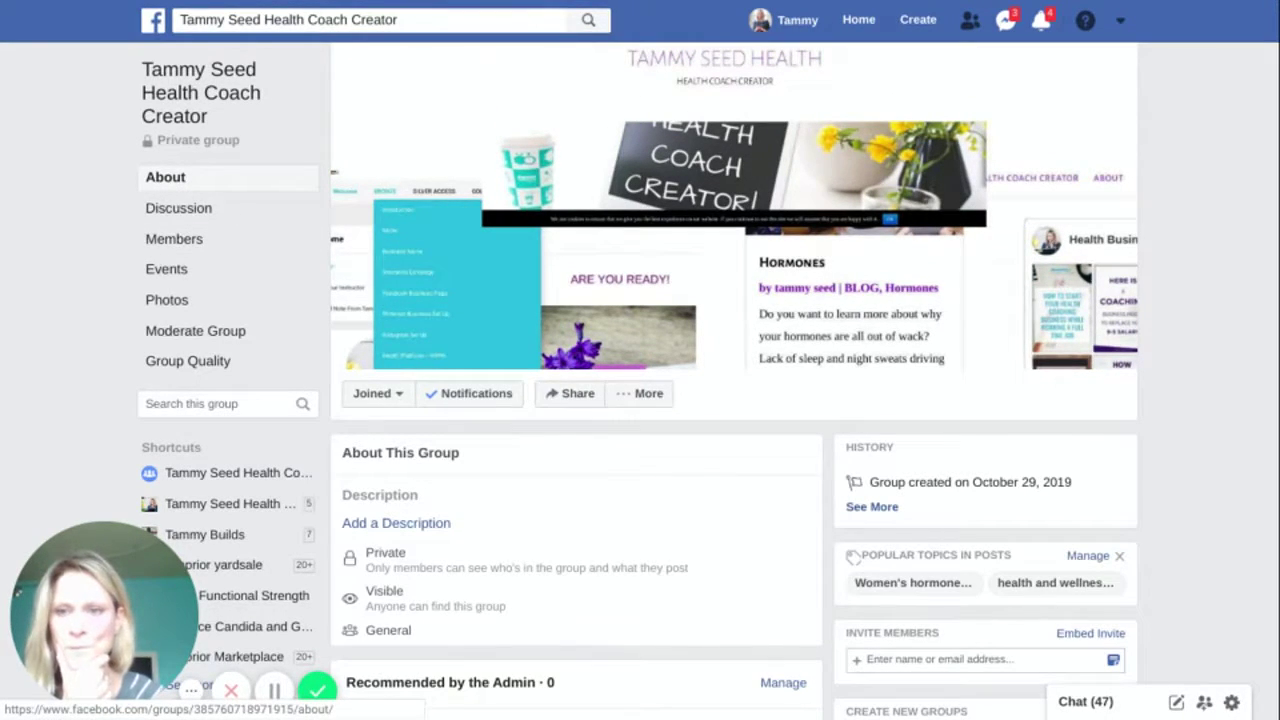
left_click(185, 212)
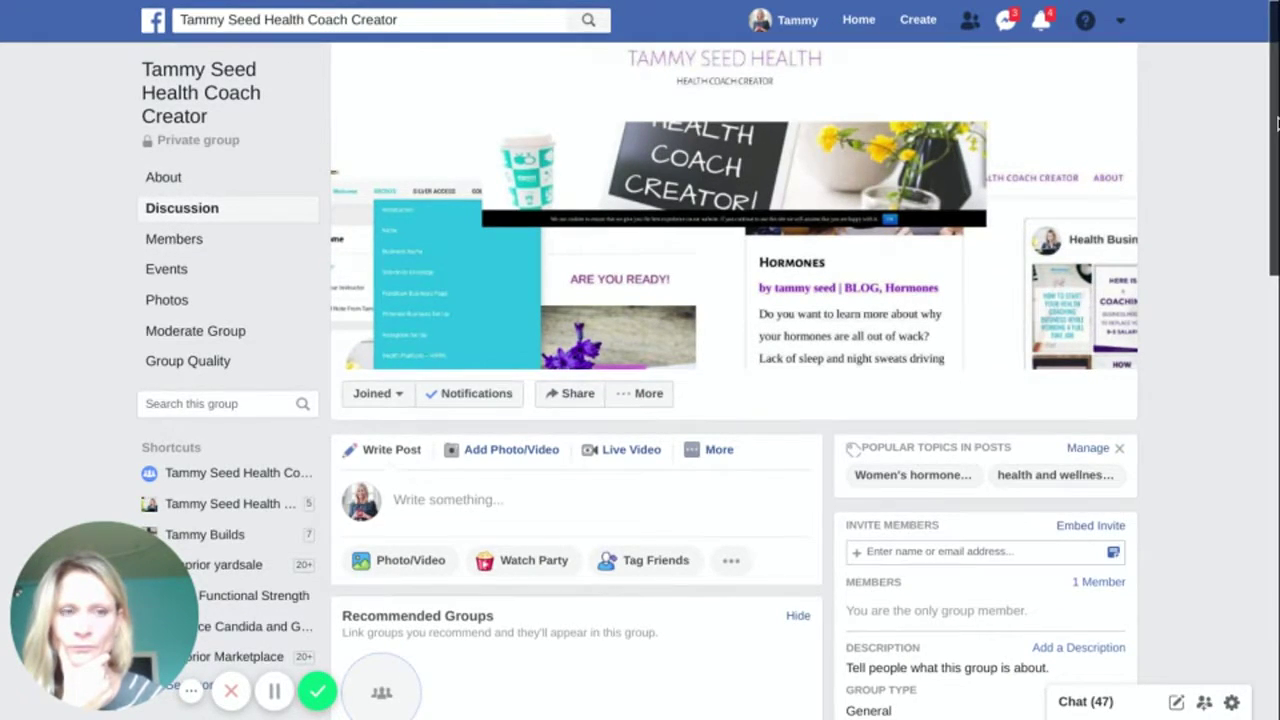
left_click_drag(1276, 125, 1270, 170)
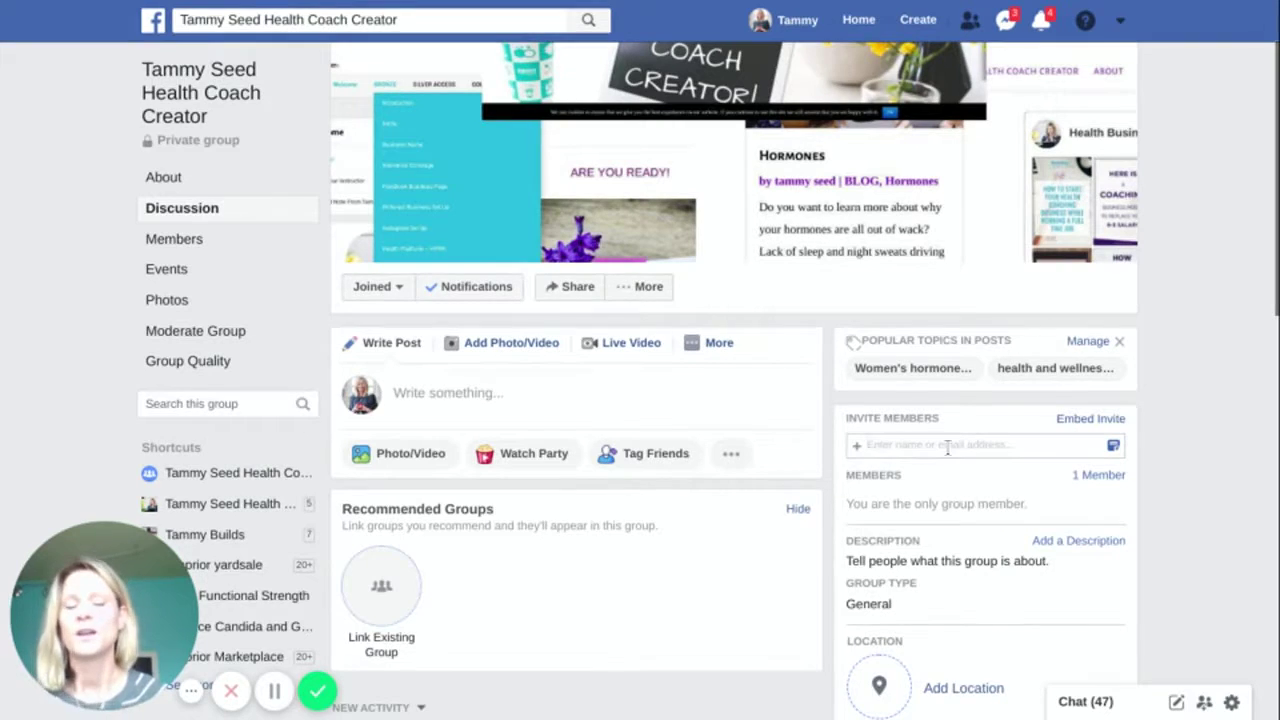
left_click(1171, 464)
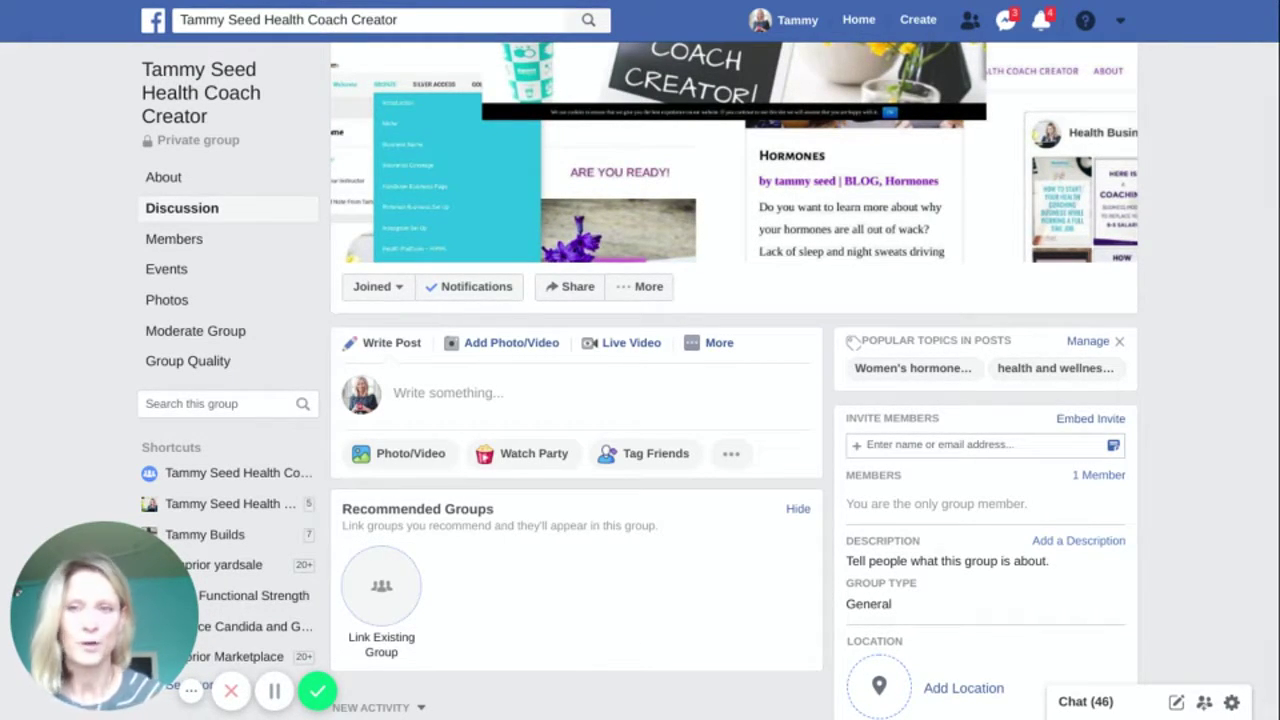
- Review the group's About page and look at the management options for groups recommended by the admin
left_click(165, 184)
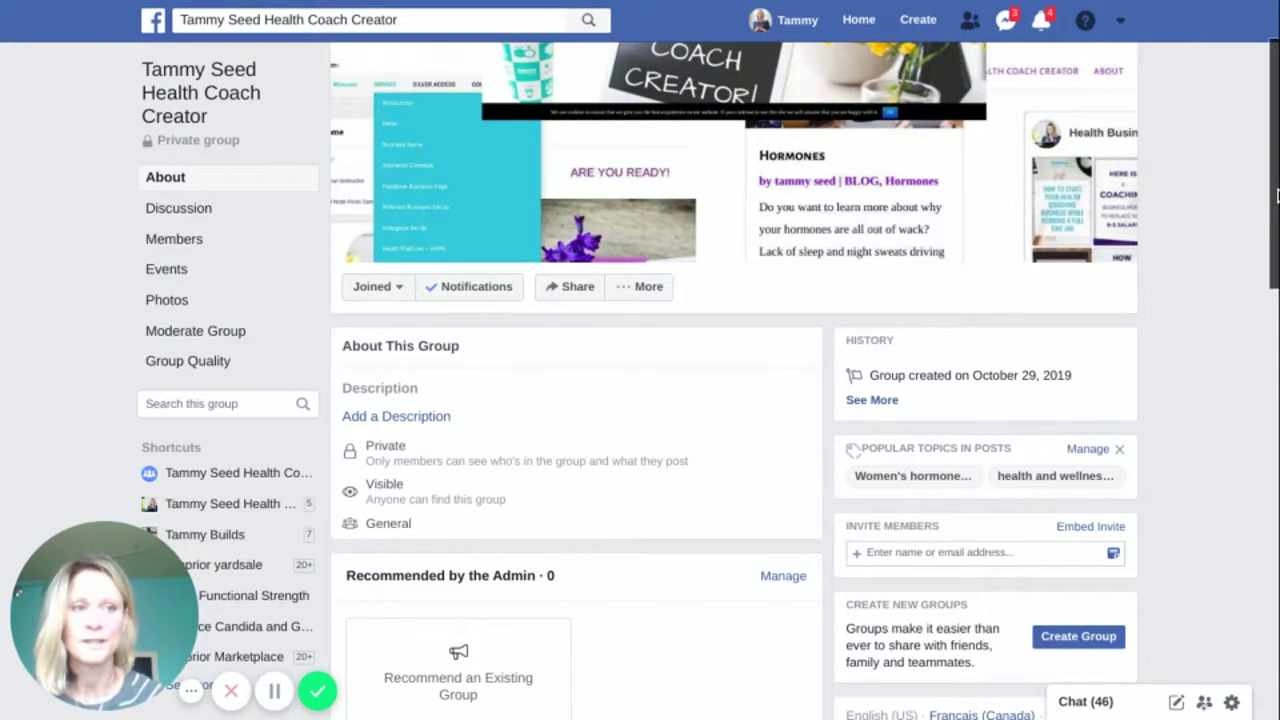
left_click_drag(1276, 195, 1275, 302)
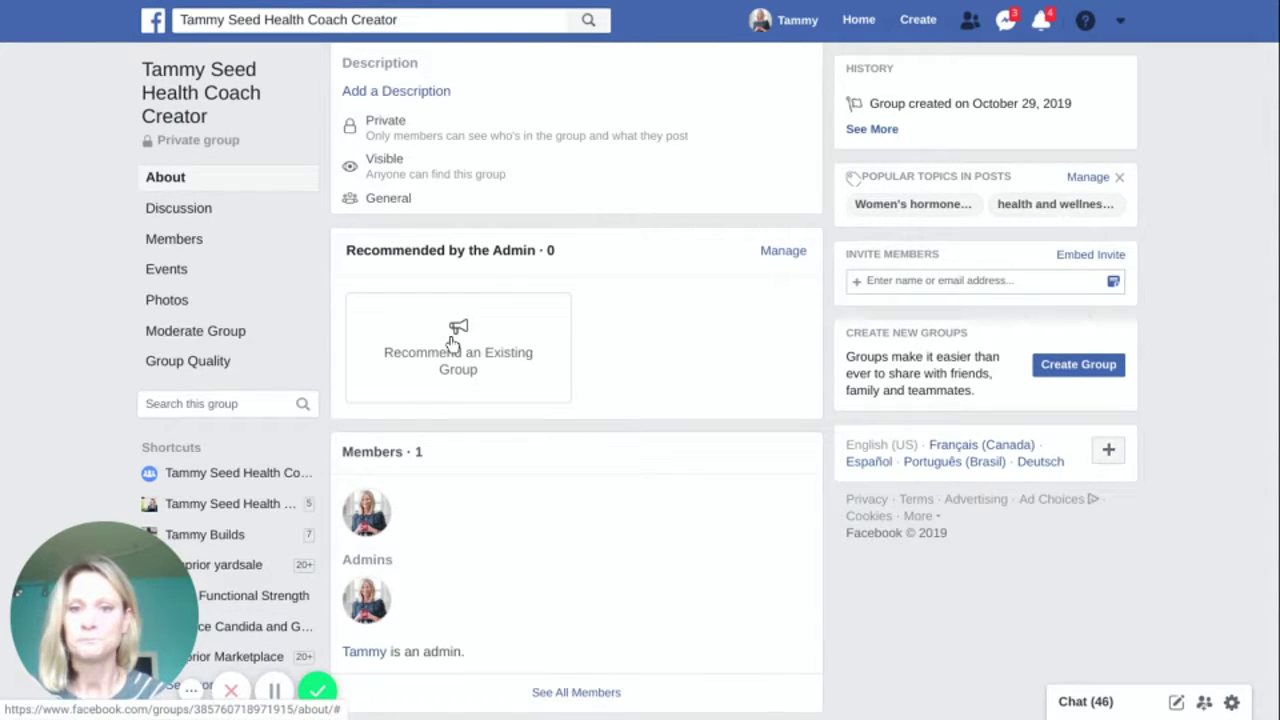
left_click(785, 258)
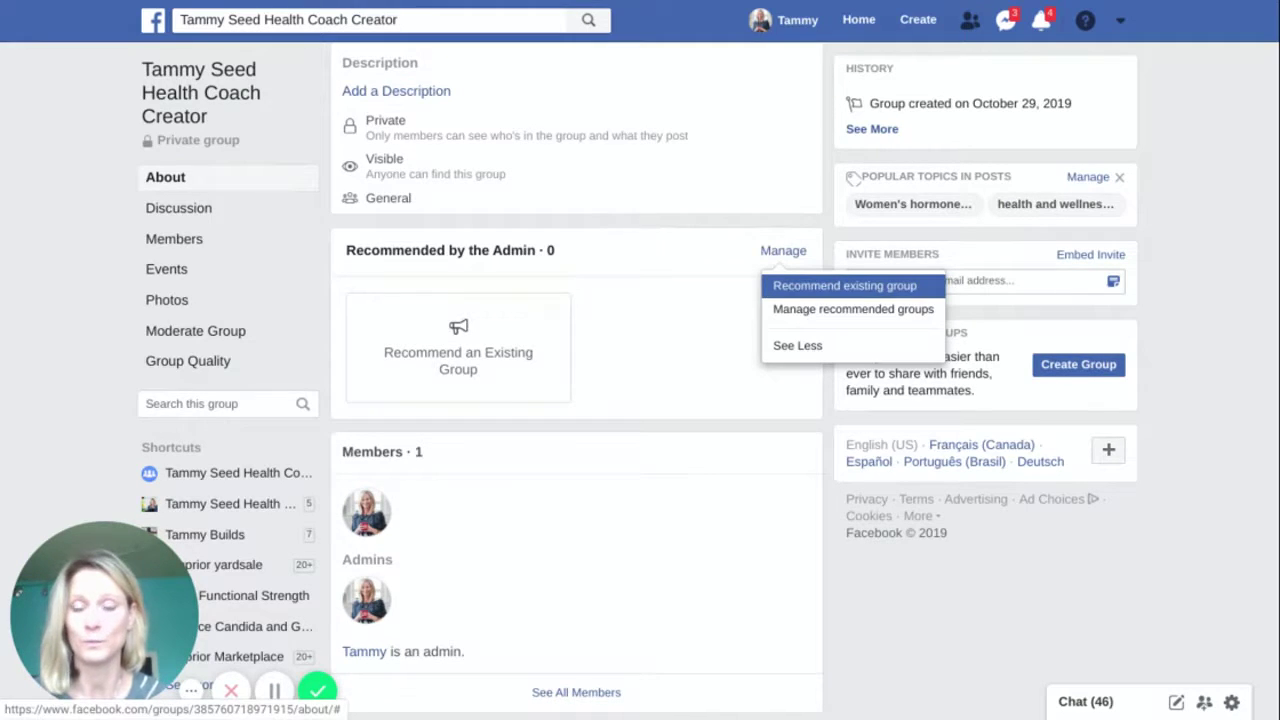
left_click(1252, 255)
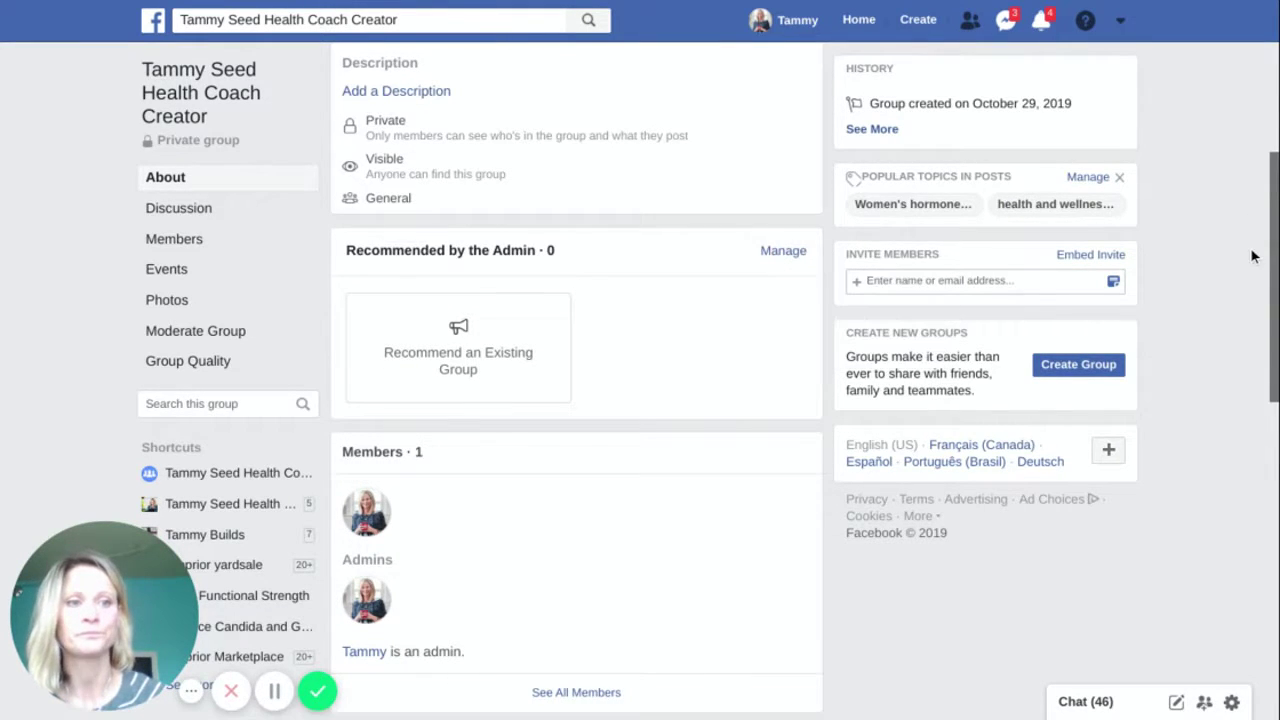
left_click_drag(1277, 260, 1262, 137)
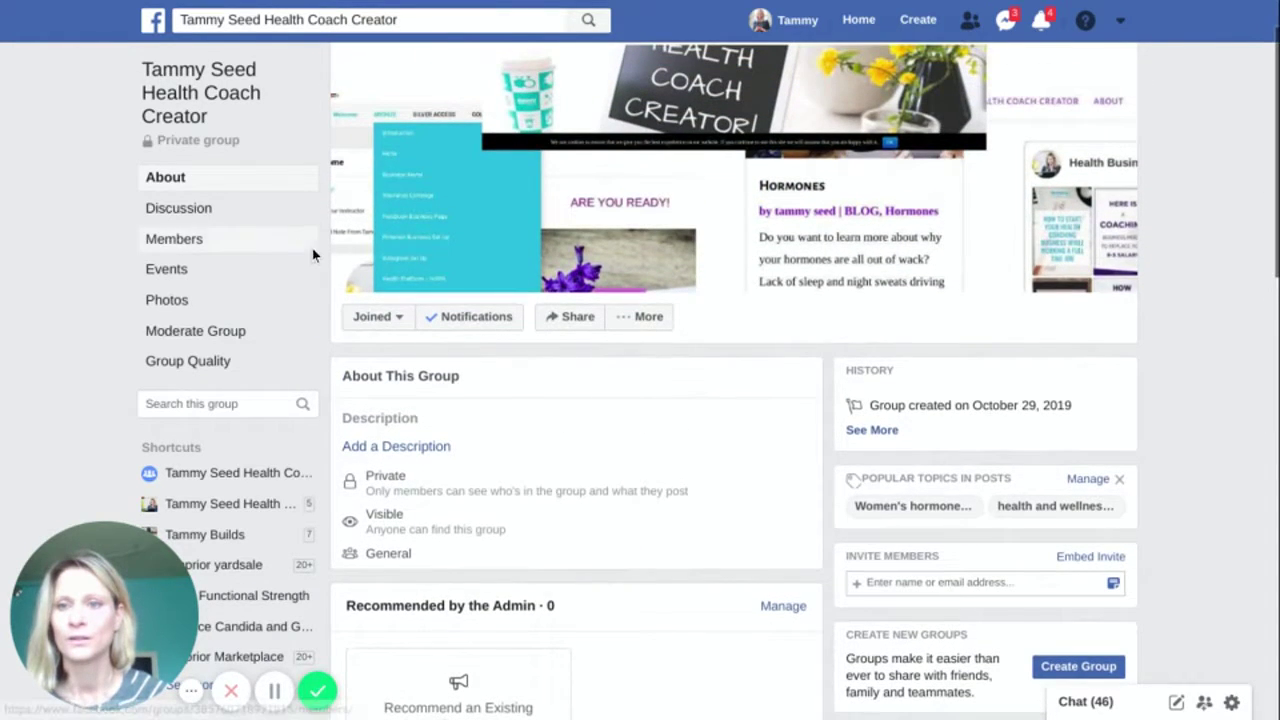
- Look at the post composer in the group's discussion, close it without writing, and review the existing posts
left_click(193, 212)
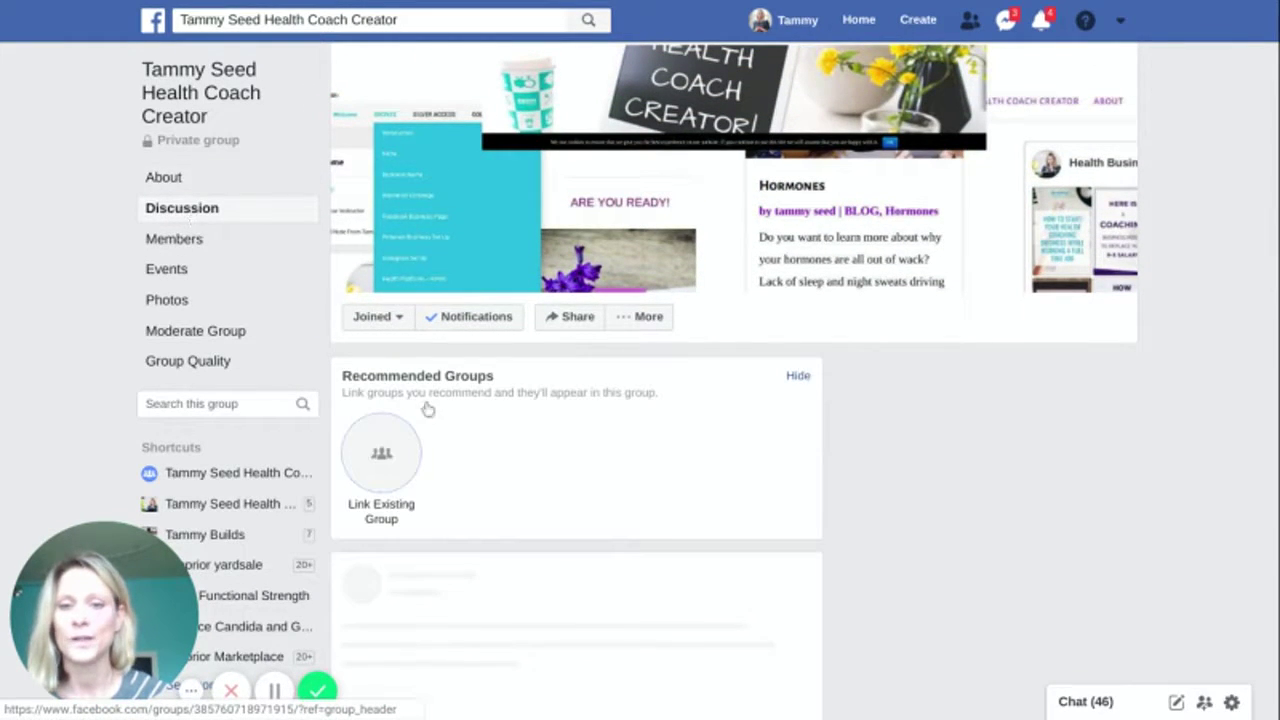
left_click(429, 426)
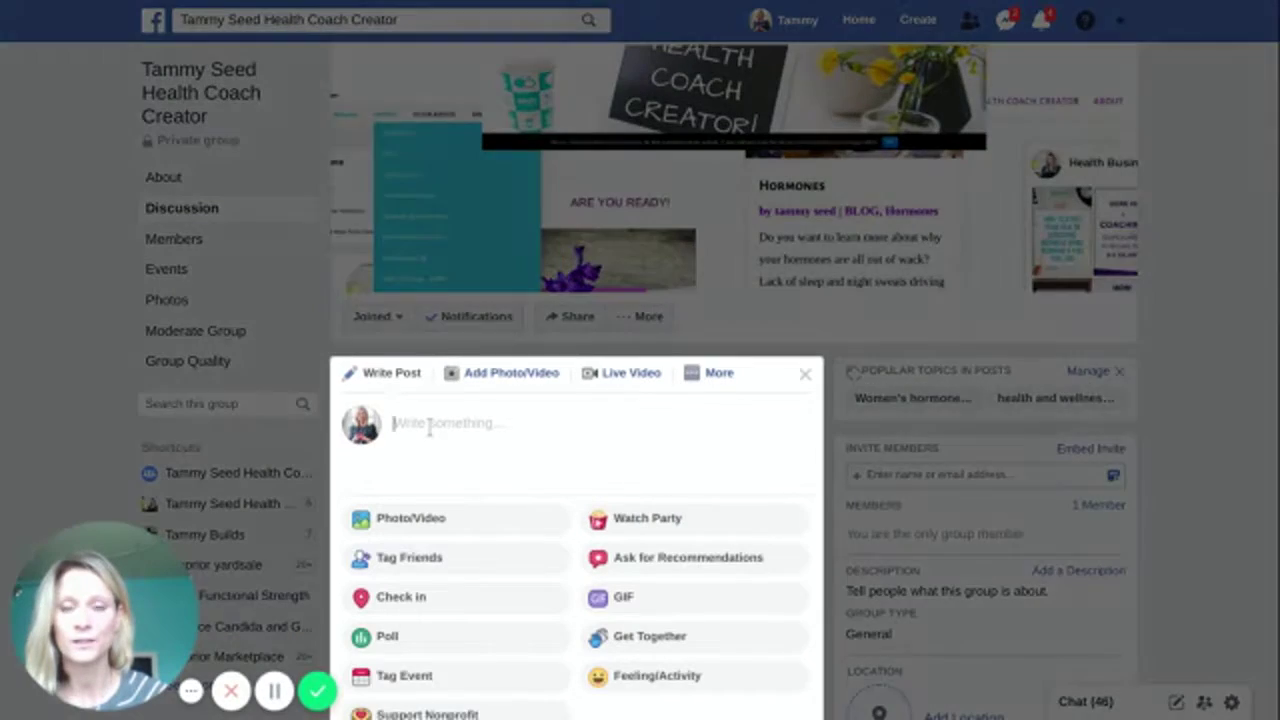
left_click(1224, 308)
scroll(609, 374, "down", 5)
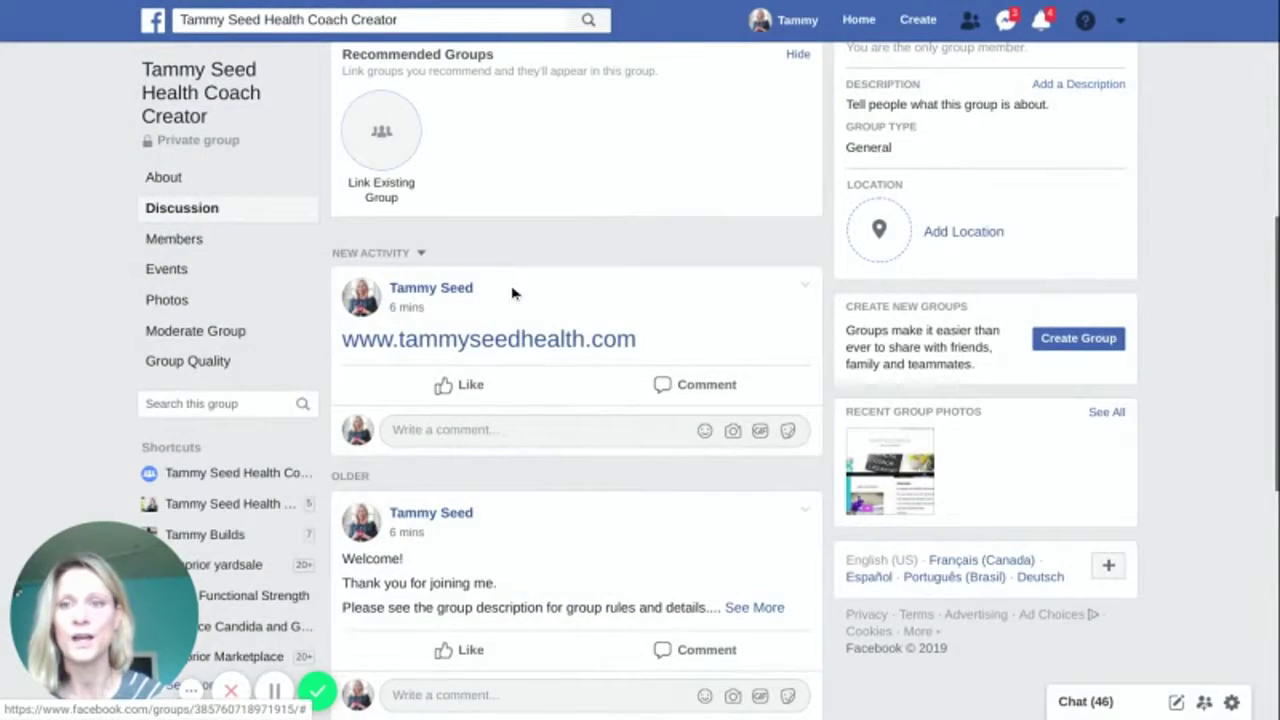
- Review the group's member list and its photos
left_click(181, 238)
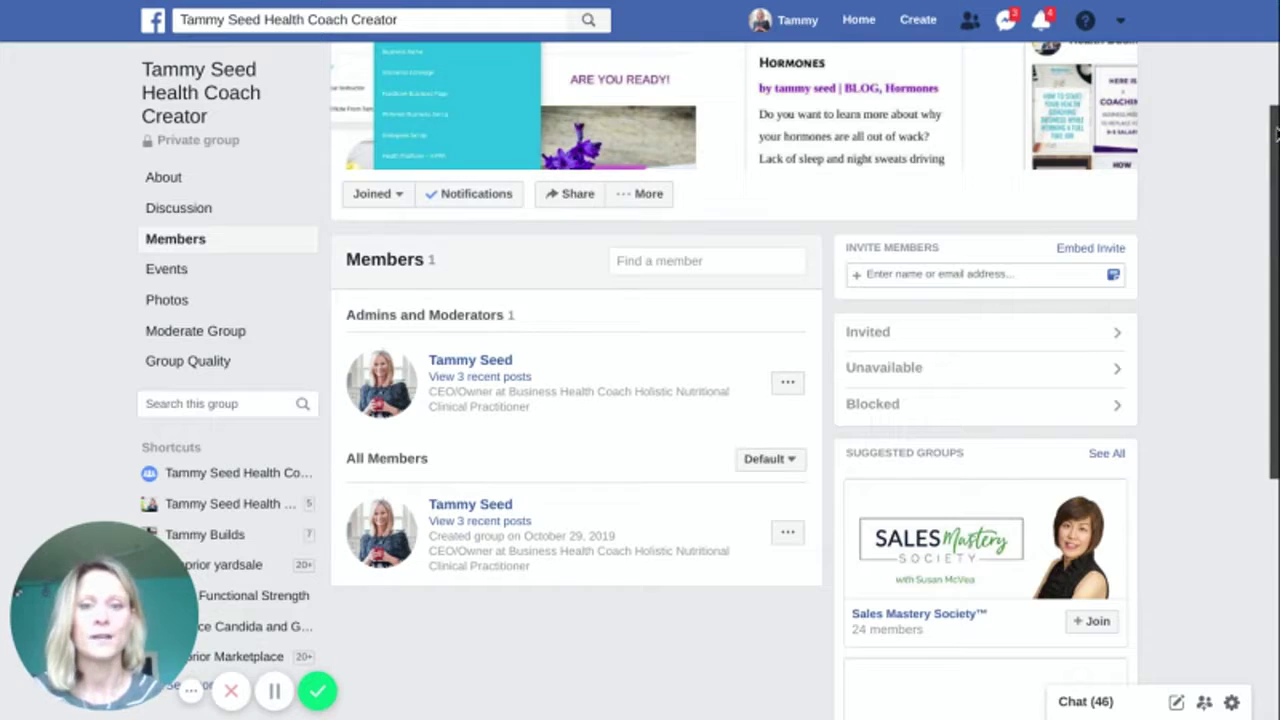
scroll(1275, 133, "down", 4)
scroll(1274, 110, "up", 5)
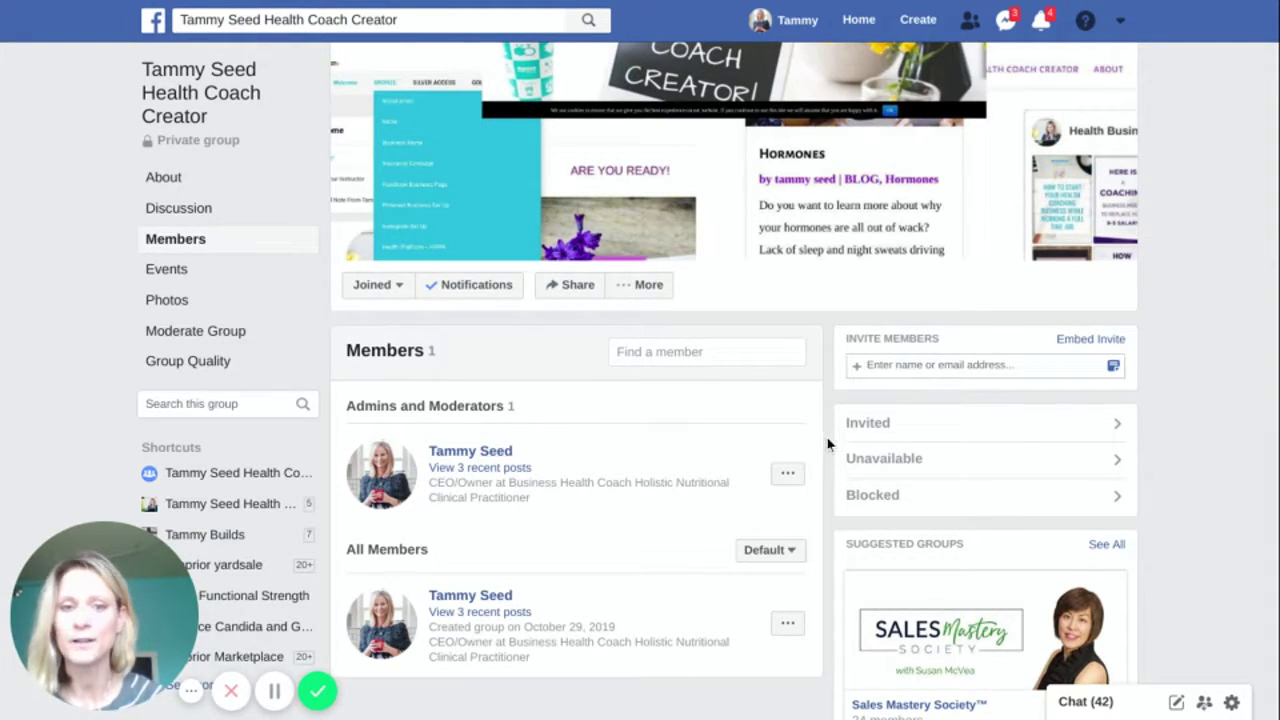
left_click(178, 302)
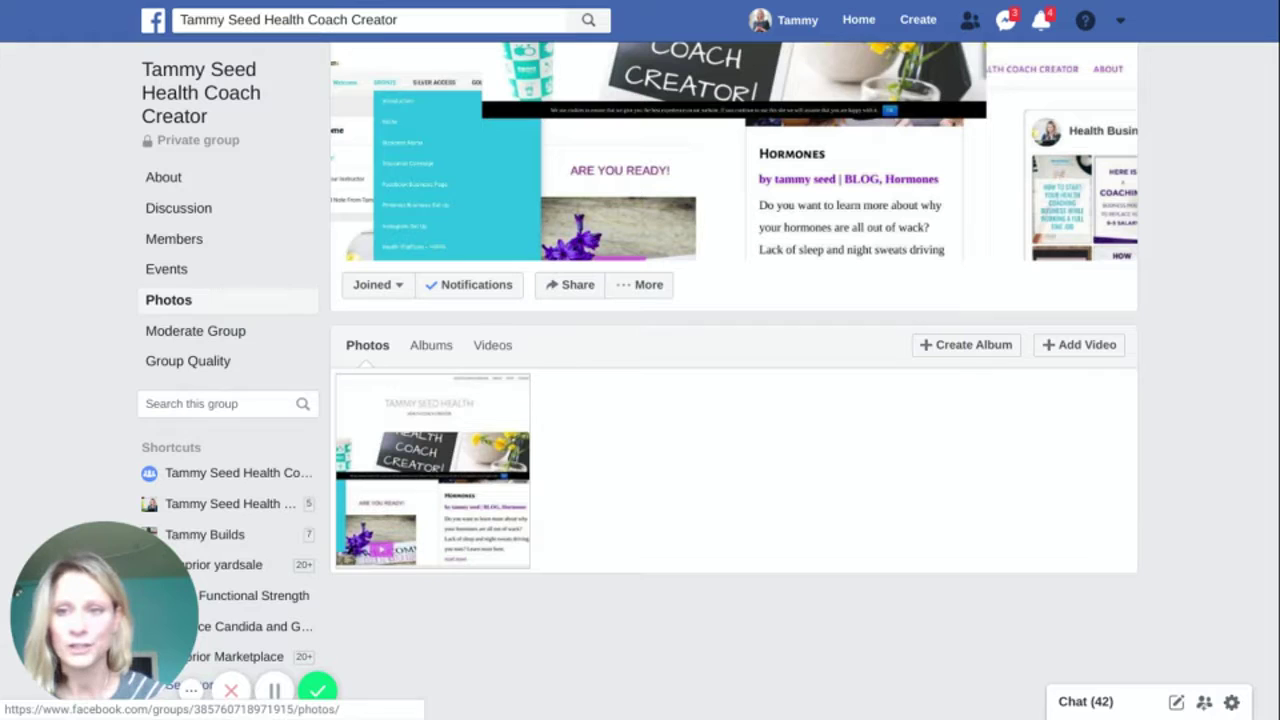
- Examine the group's new event form and its frequency choices, cancel the form, and look at the event settings options
left_click(171, 274)
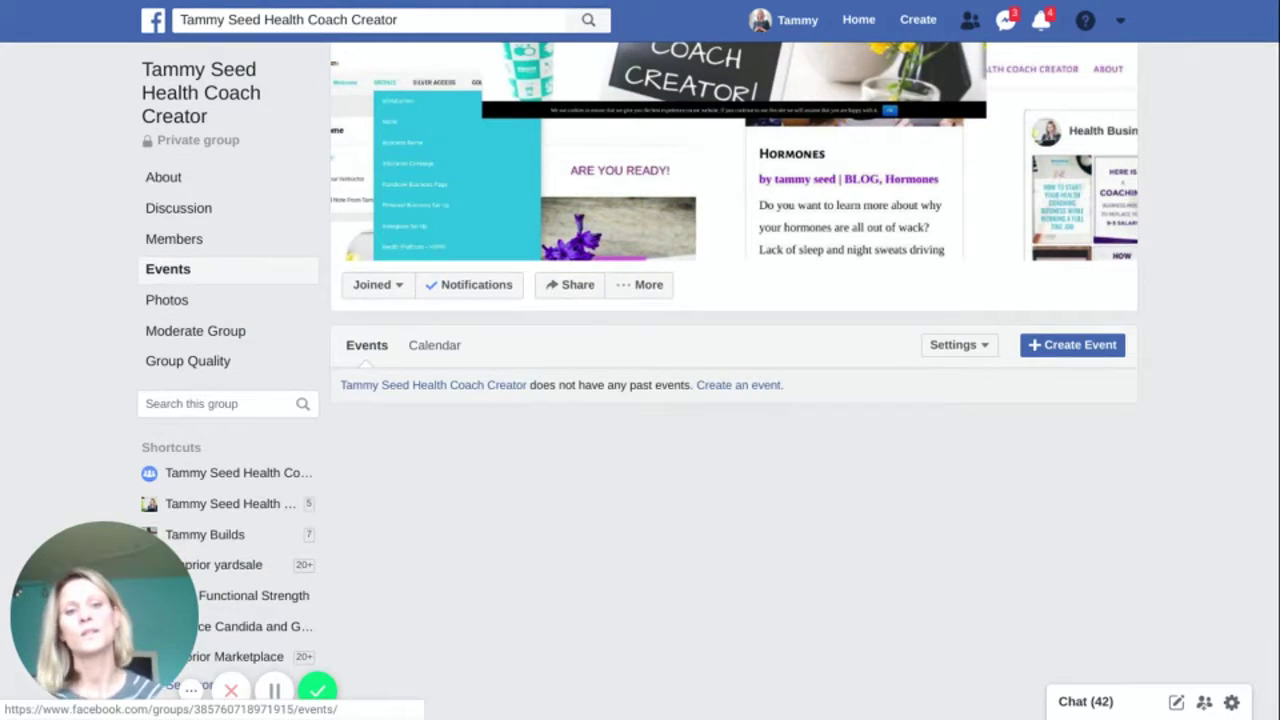
left_click(1062, 355)
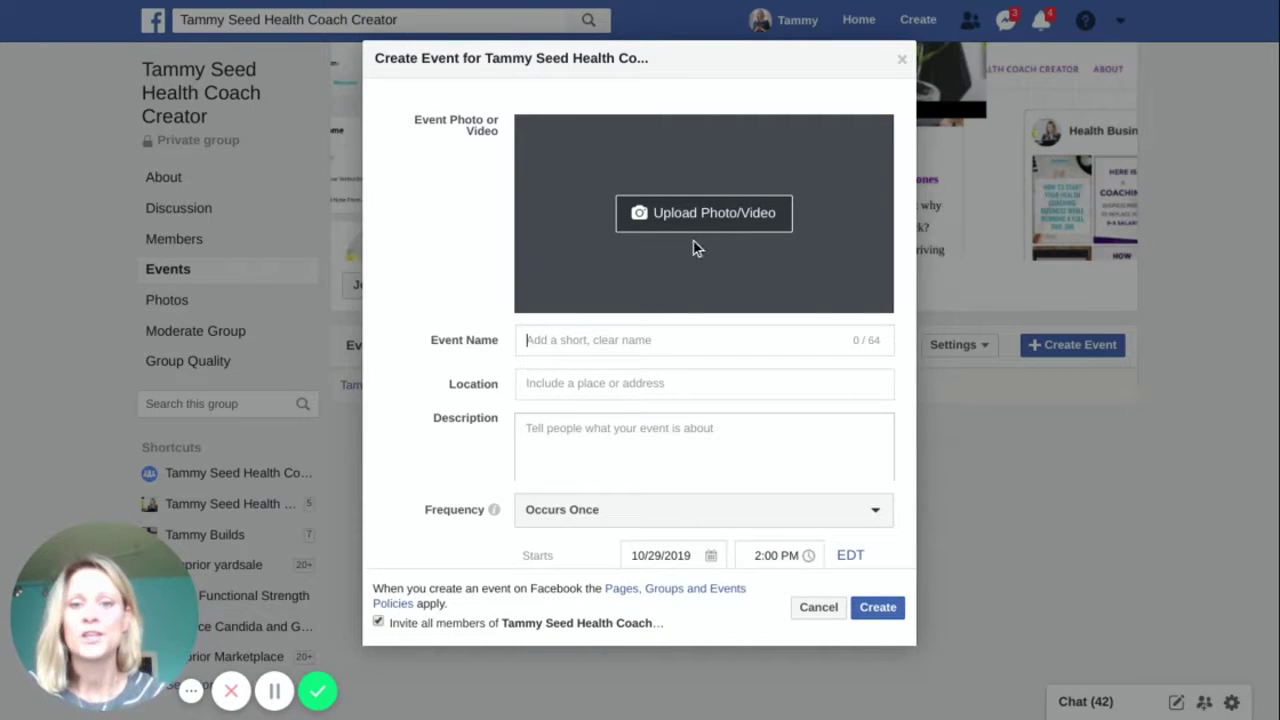
left_click(571, 520)
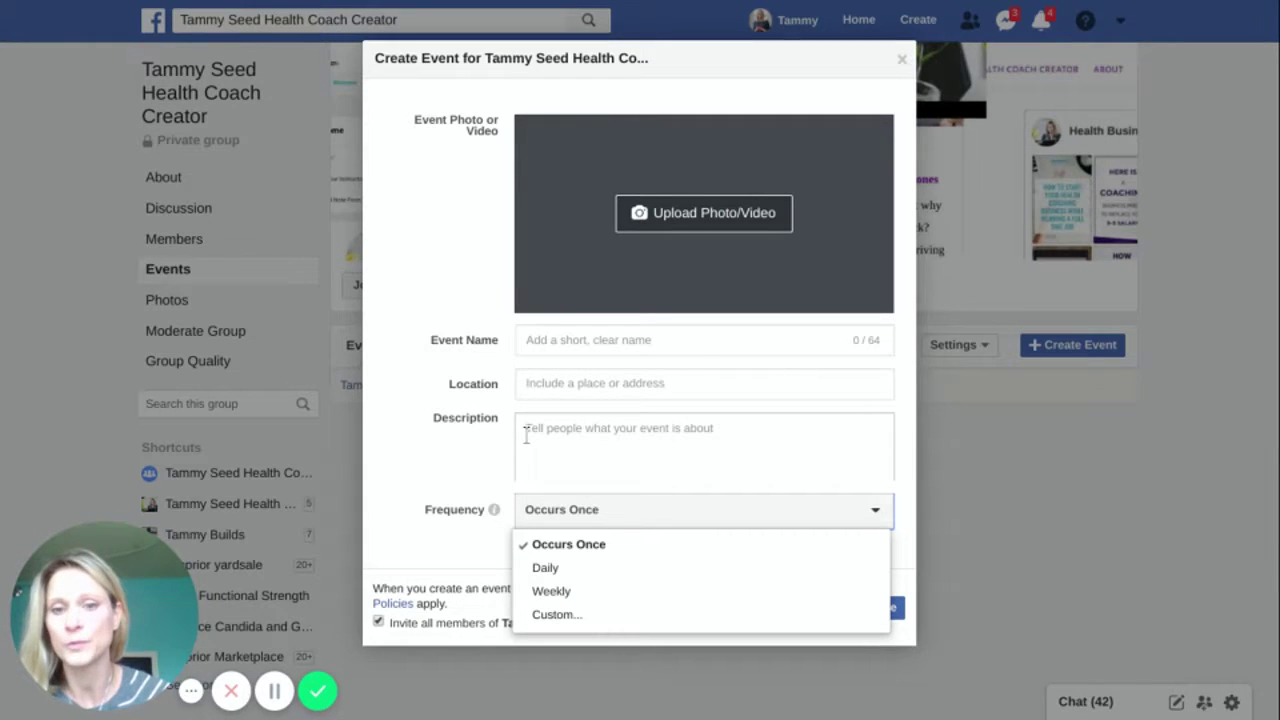
left_click(398, 395)
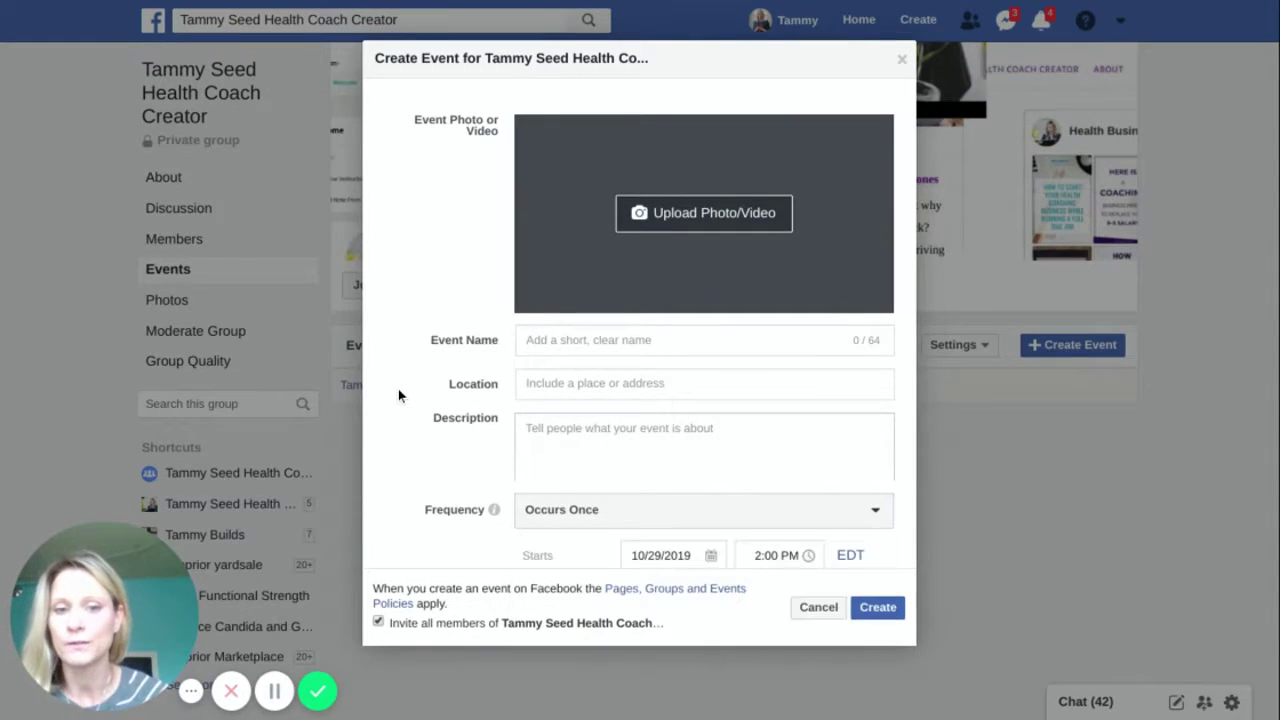
left_click(817, 608)
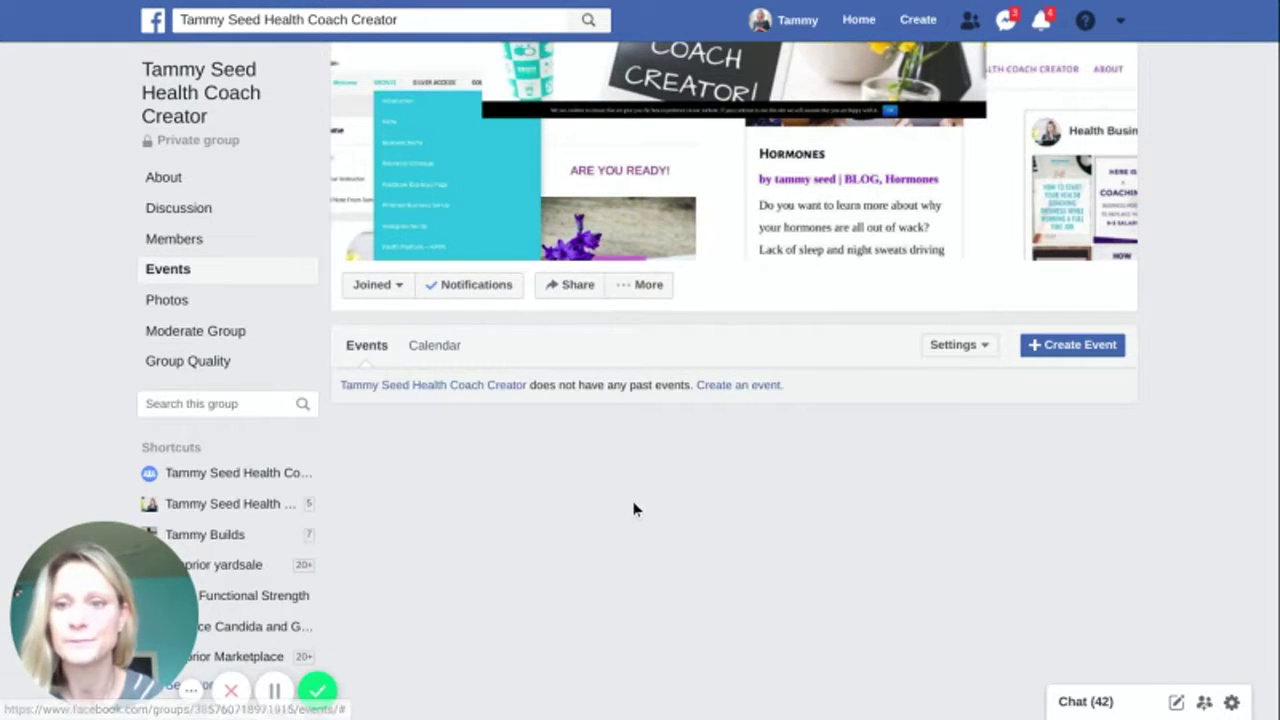
left_click(961, 345)
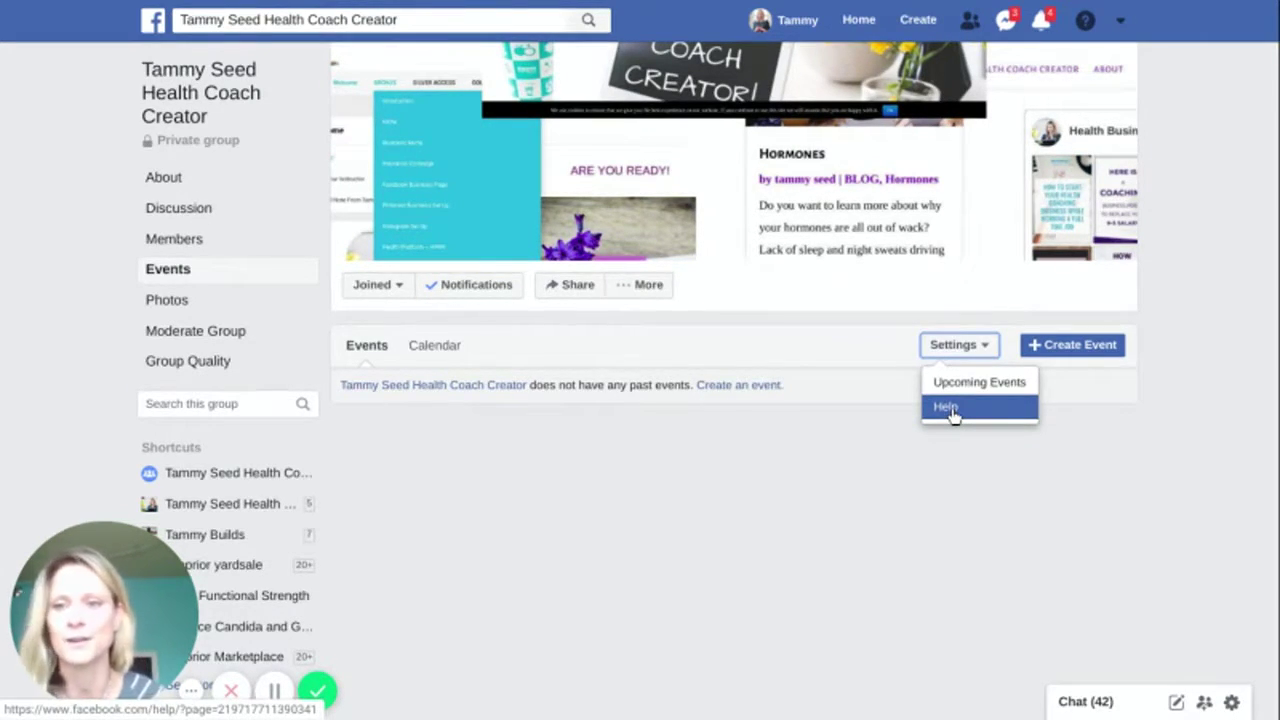
- Add the example rule "No Hate Speech or Bullying" to the group's rules with its default description
left_click(200, 335)
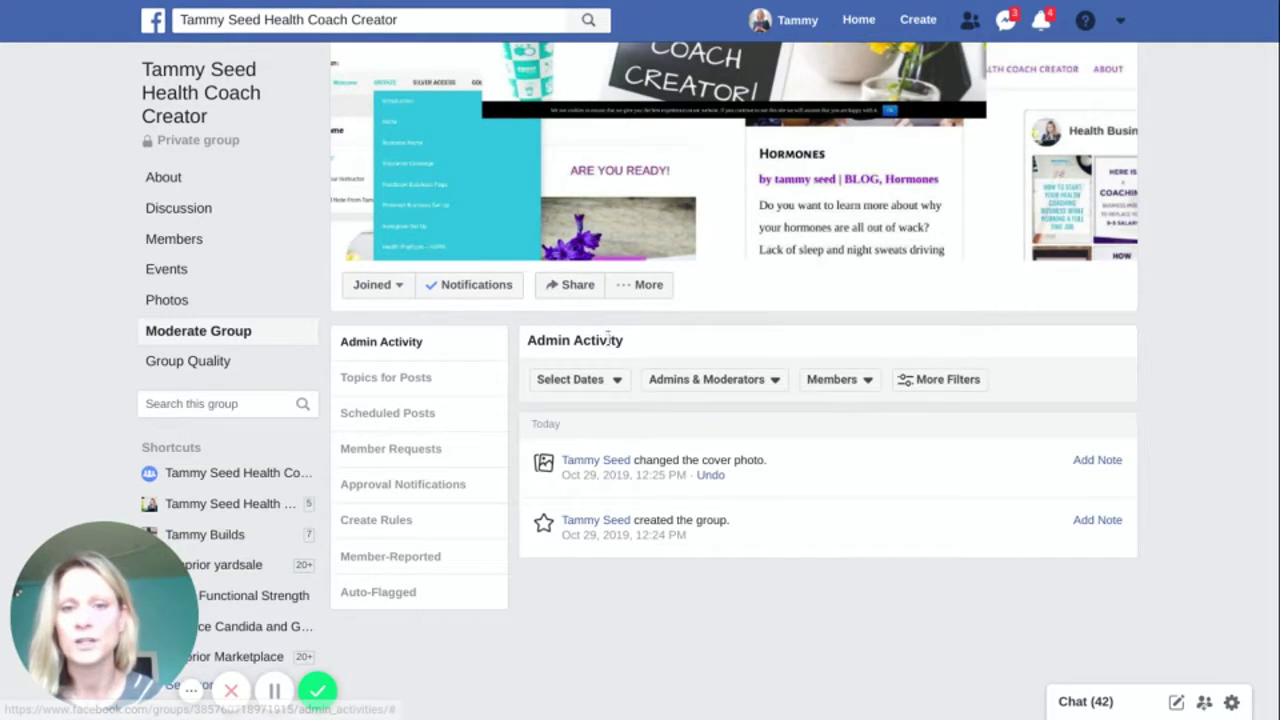
left_click(388, 522)
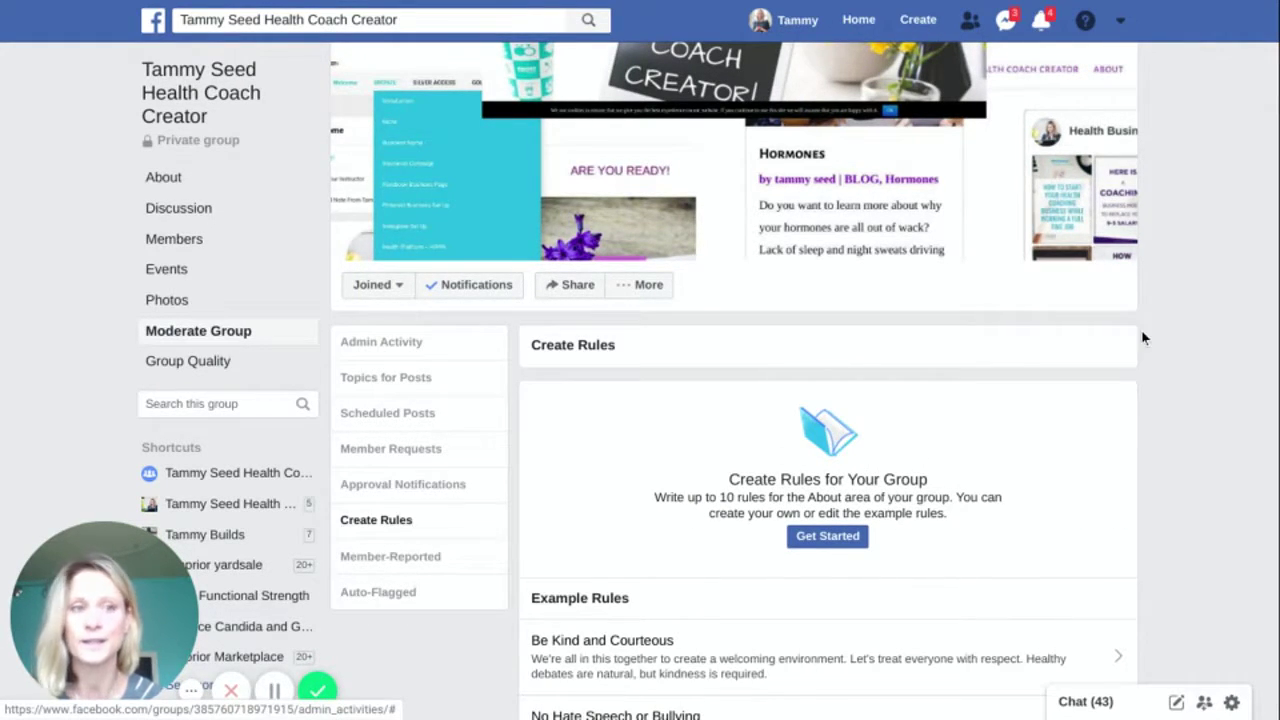
left_click_drag(1275, 125, 1275, 255)
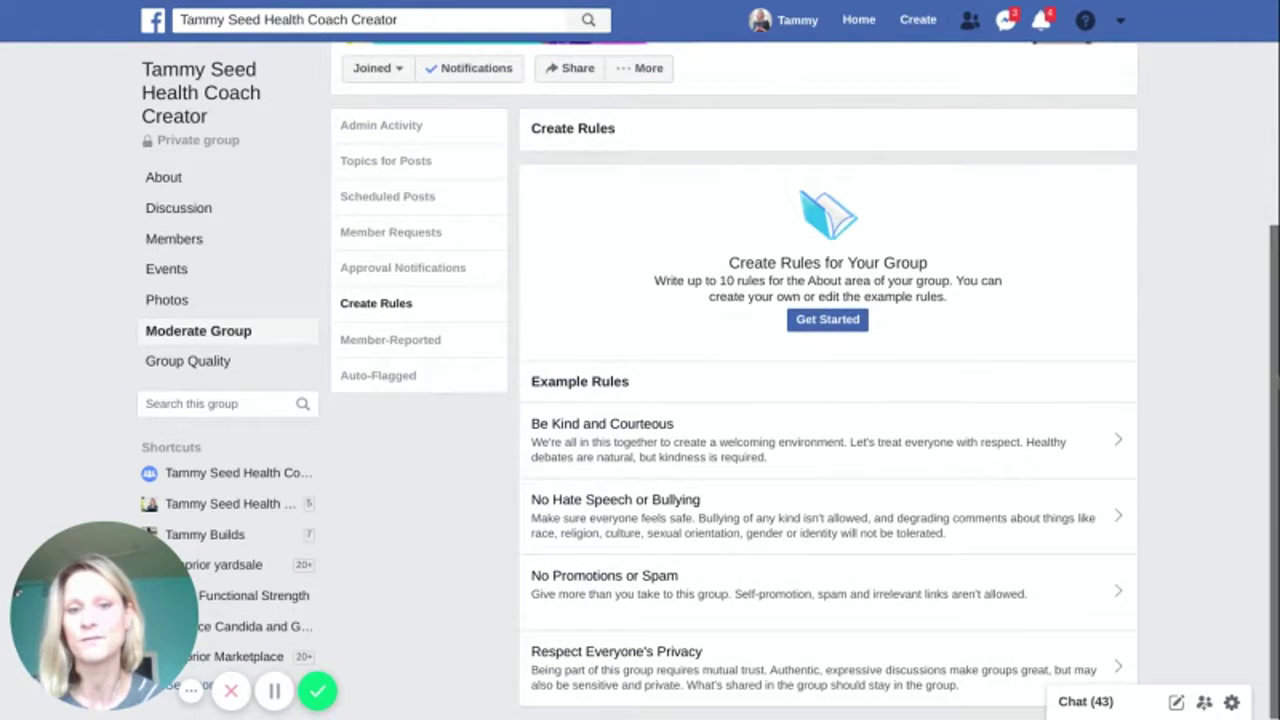
left_click(630, 530)
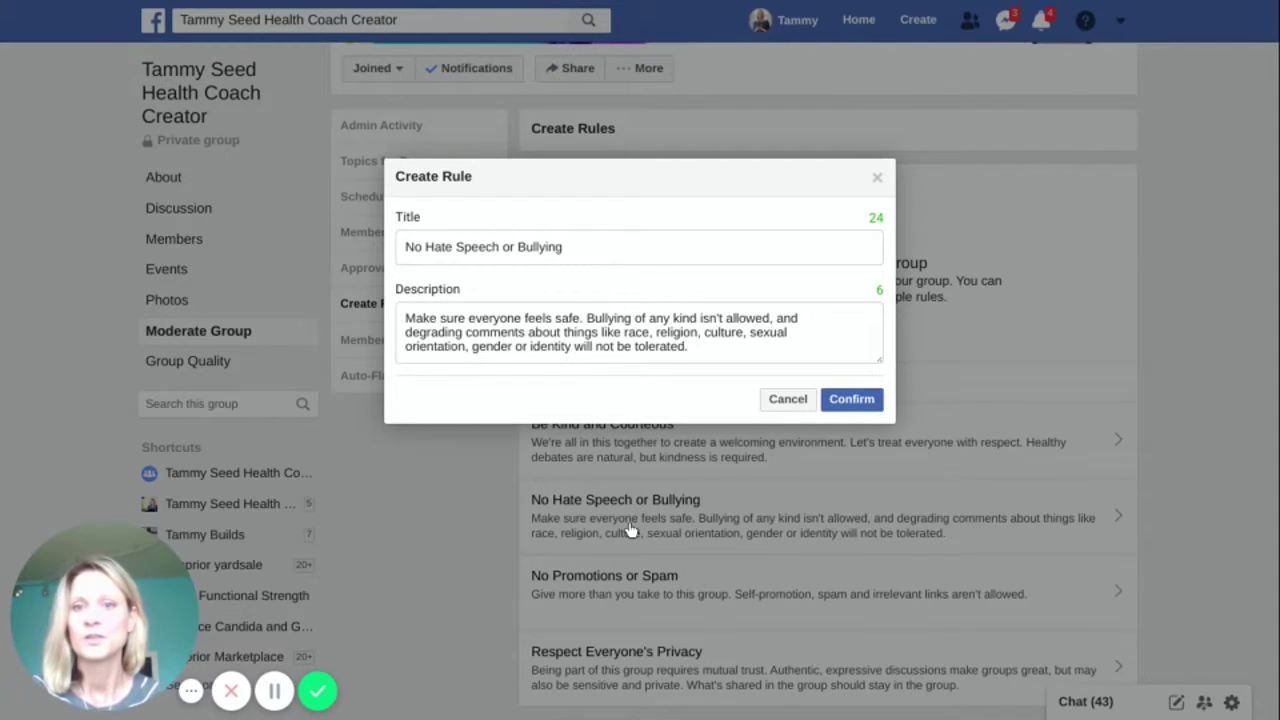
left_click(849, 403)
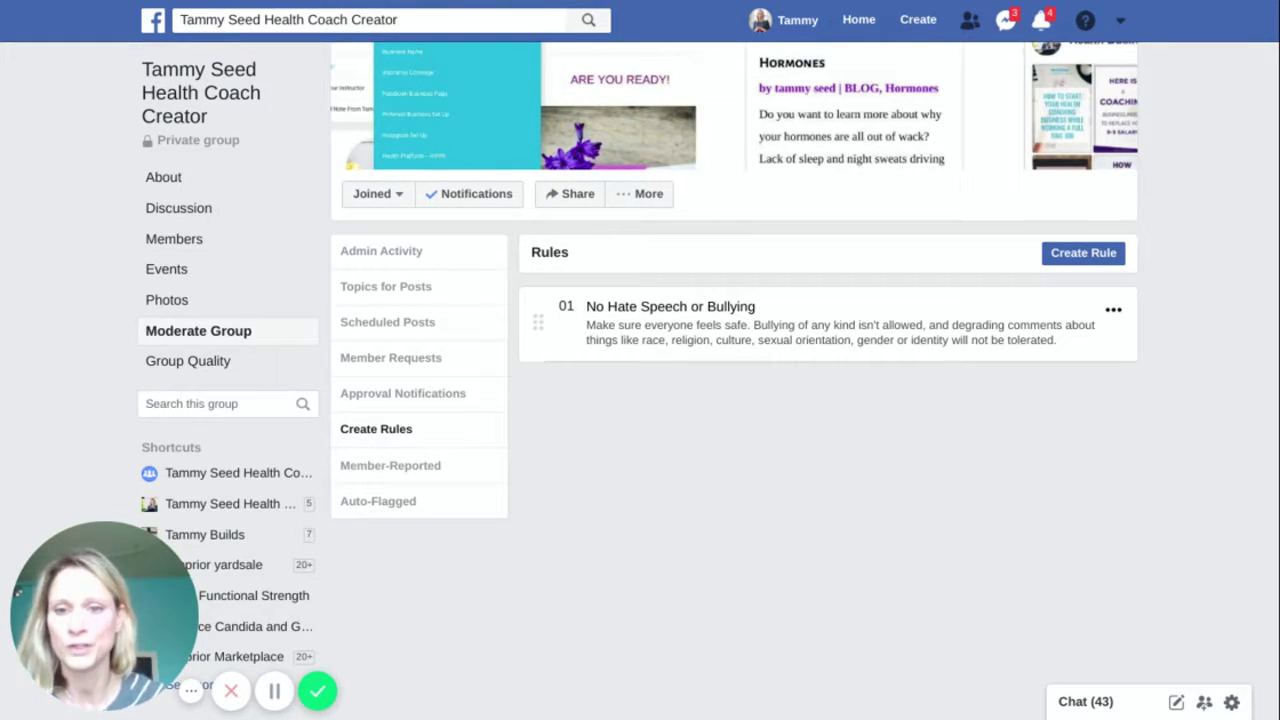
- Review the group's moderation pages for approval notifications, member-reported content, auto-flagged content and scheduled posts
left_click(448, 396)
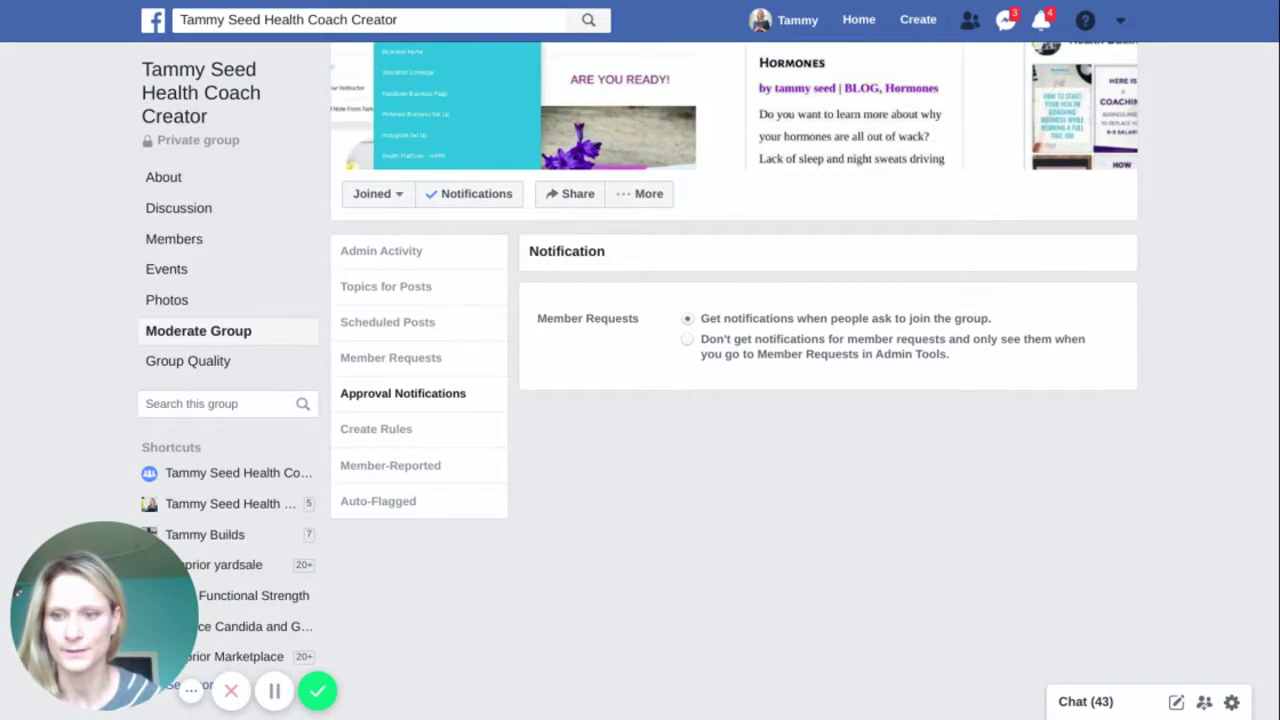
left_click(358, 475)
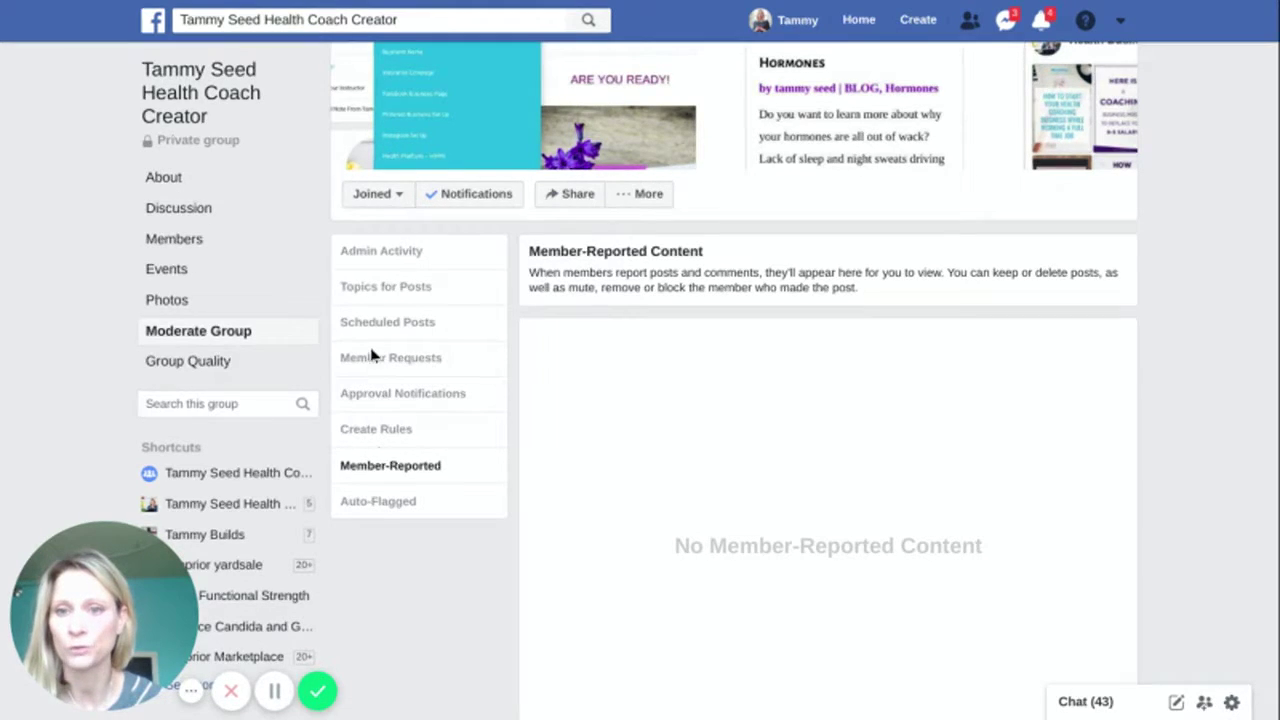
left_click(378, 502)
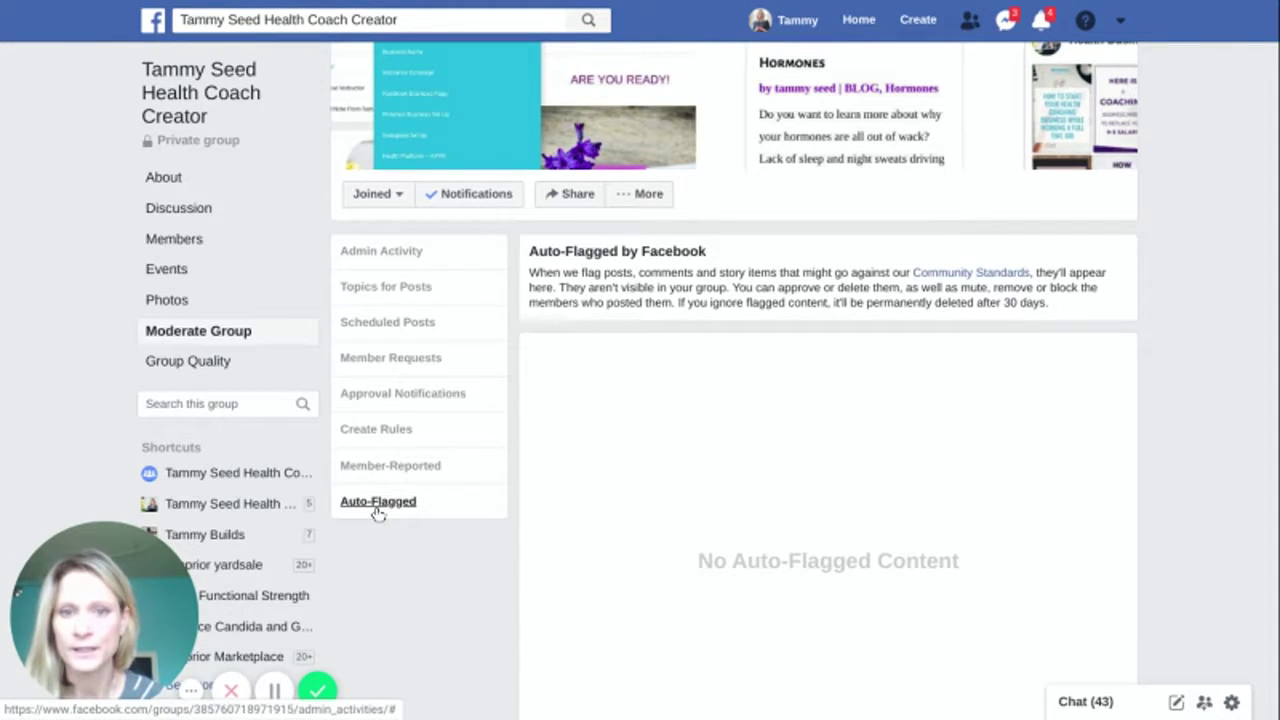
left_click(990, 275)
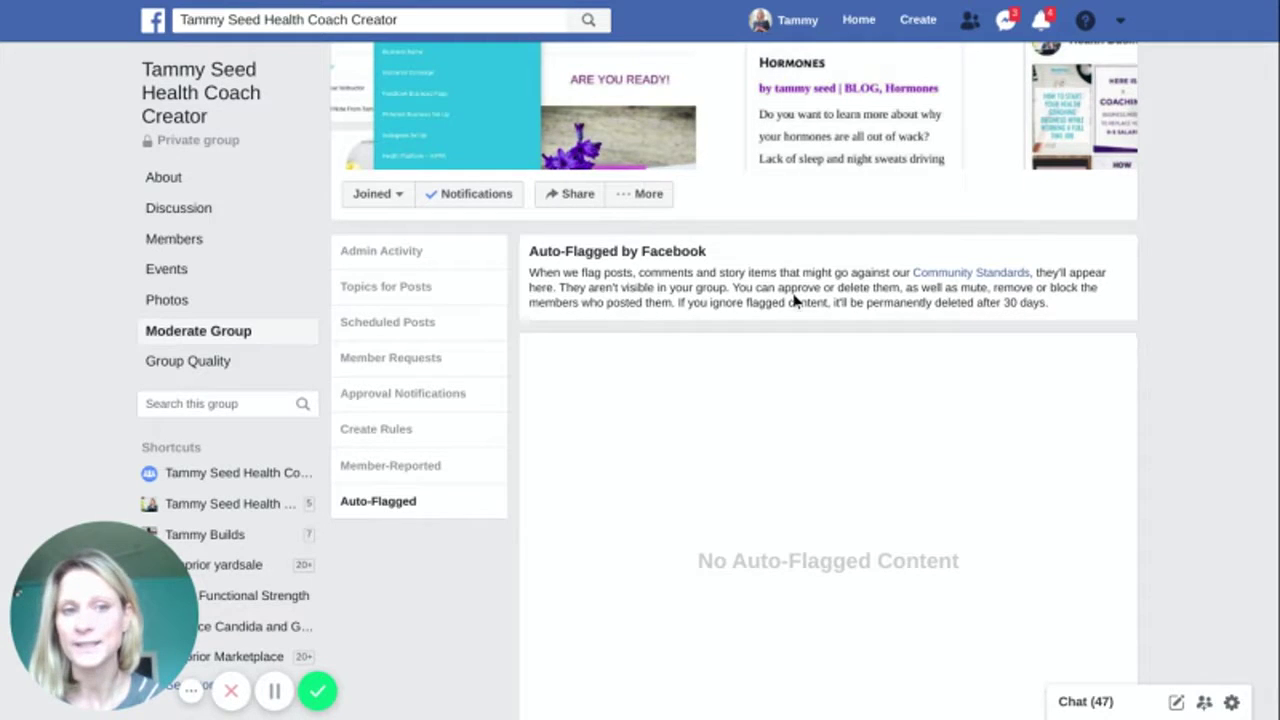
left_click(389, 322)
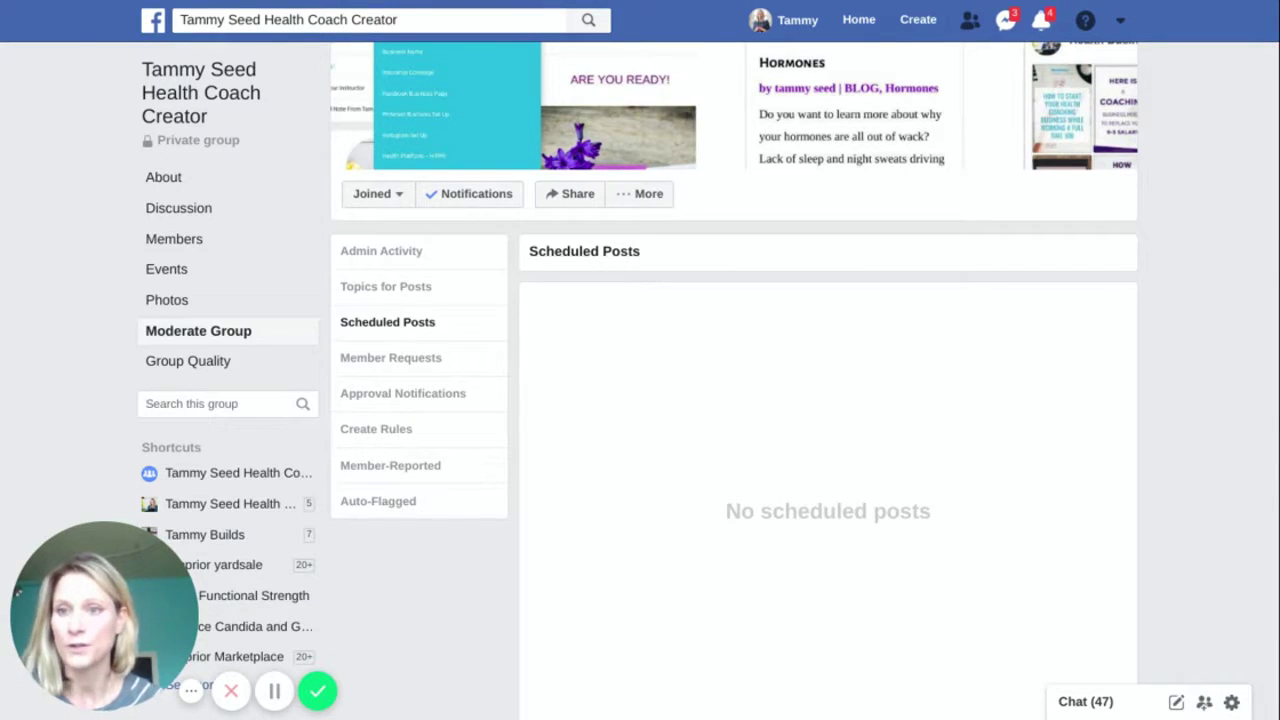
- Write a new post in the group's discussion with the text "post content"
left_click(166, 214)
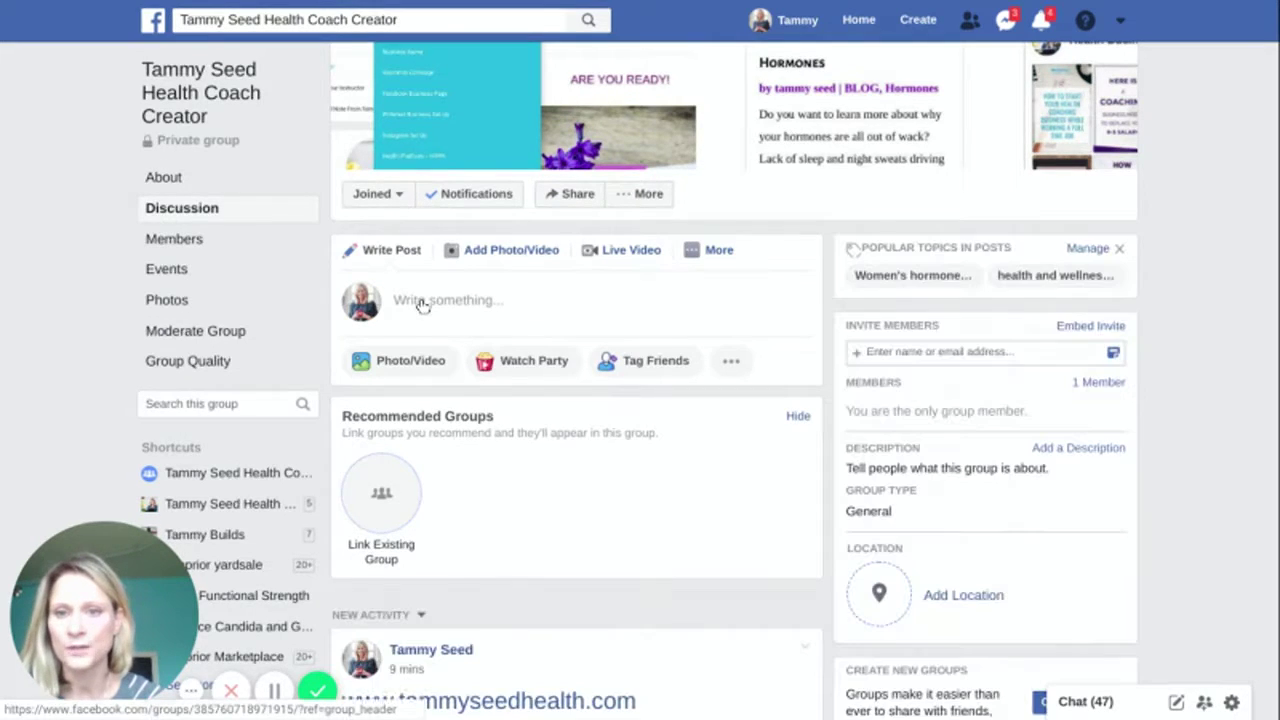
left_click(420, 299)
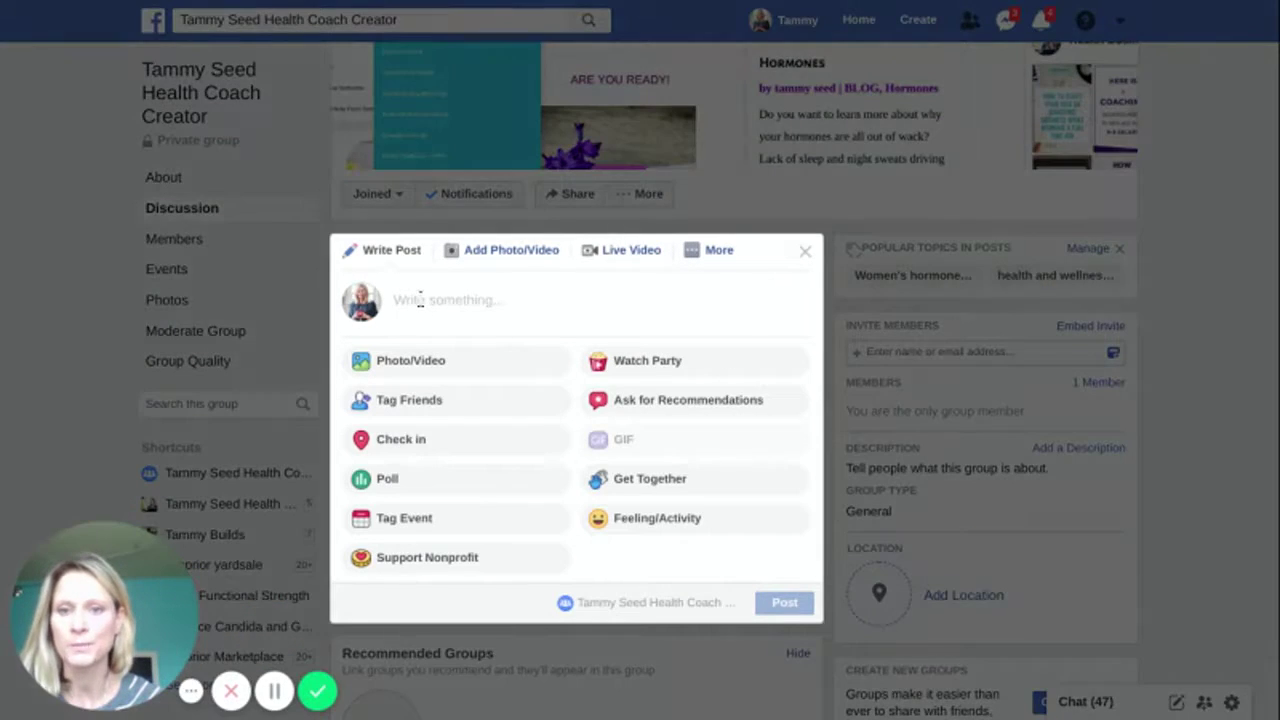
type("Post content")
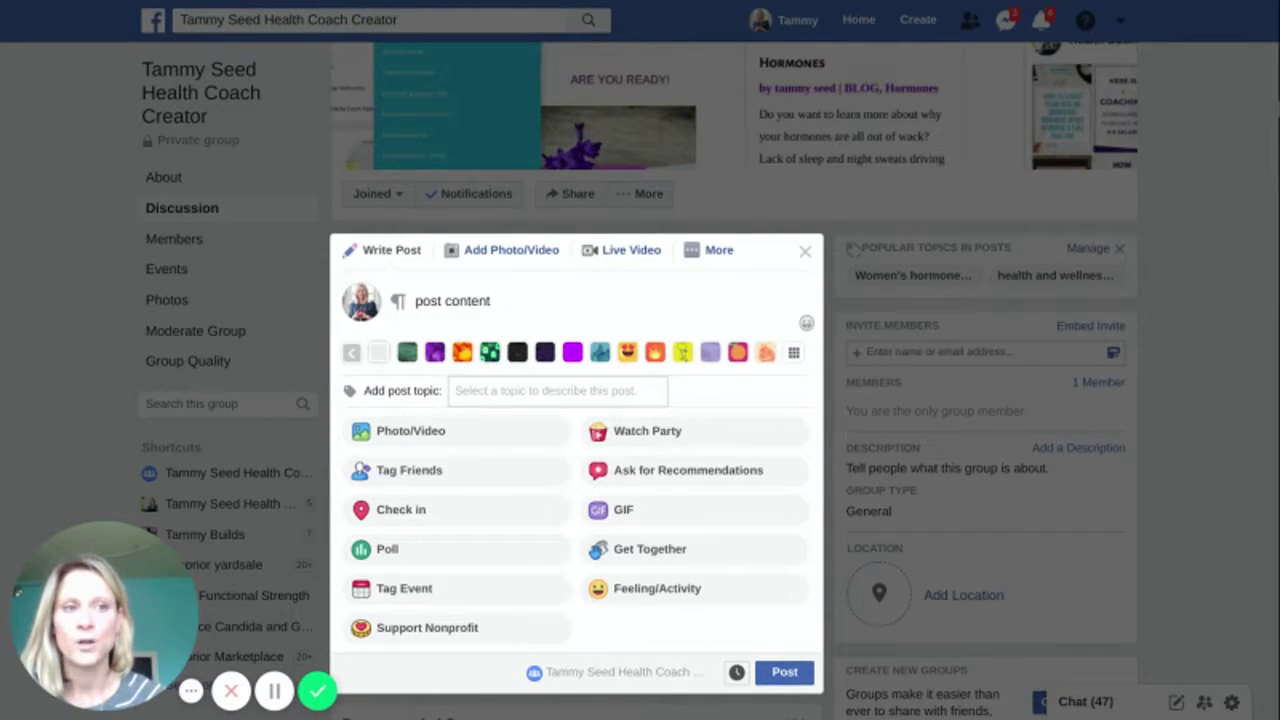
left_click_drag(1272, 107, 1272, 207)
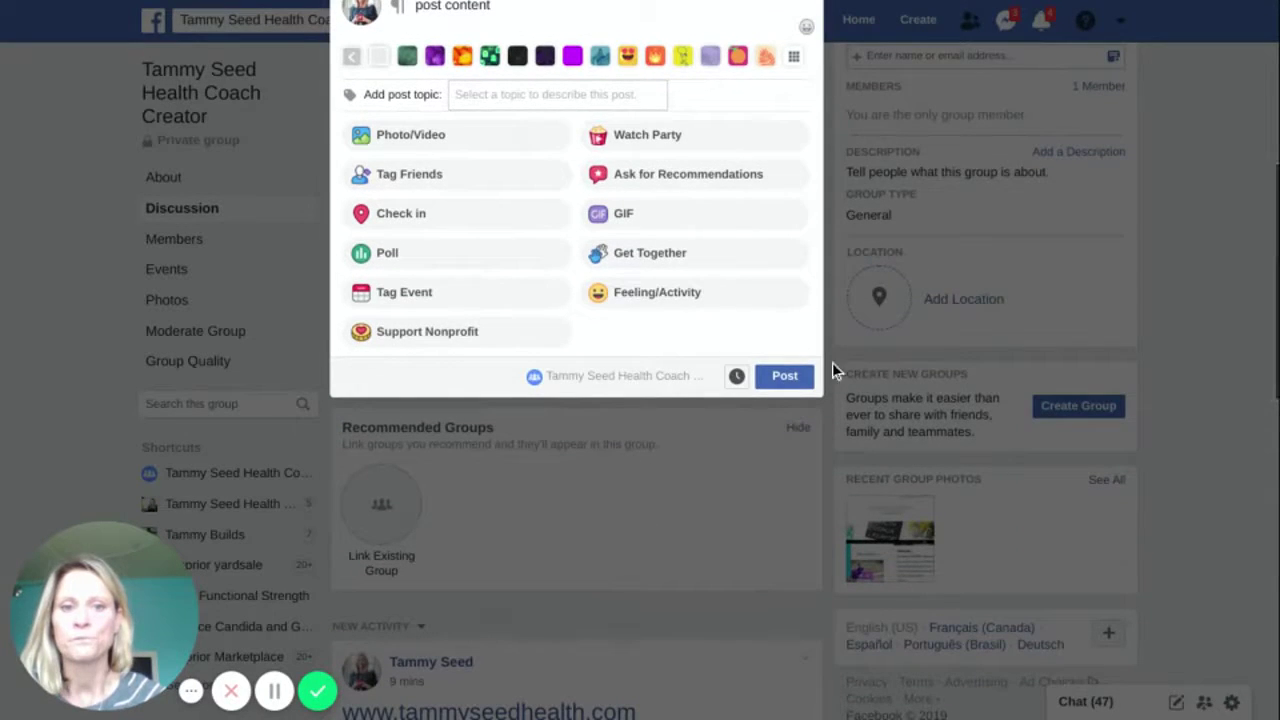
- Schedule the post for 10/30/2019 at 1:30 PM
left_click(736, 377)
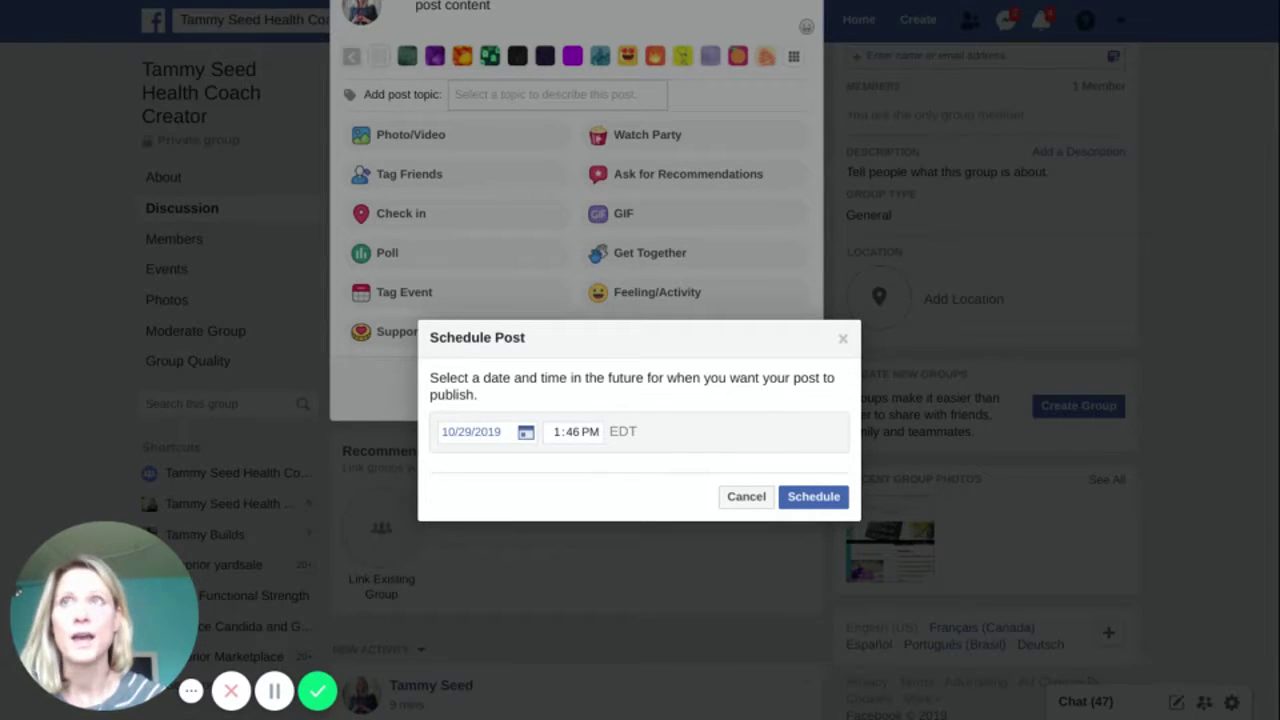
left_click(526, 433)
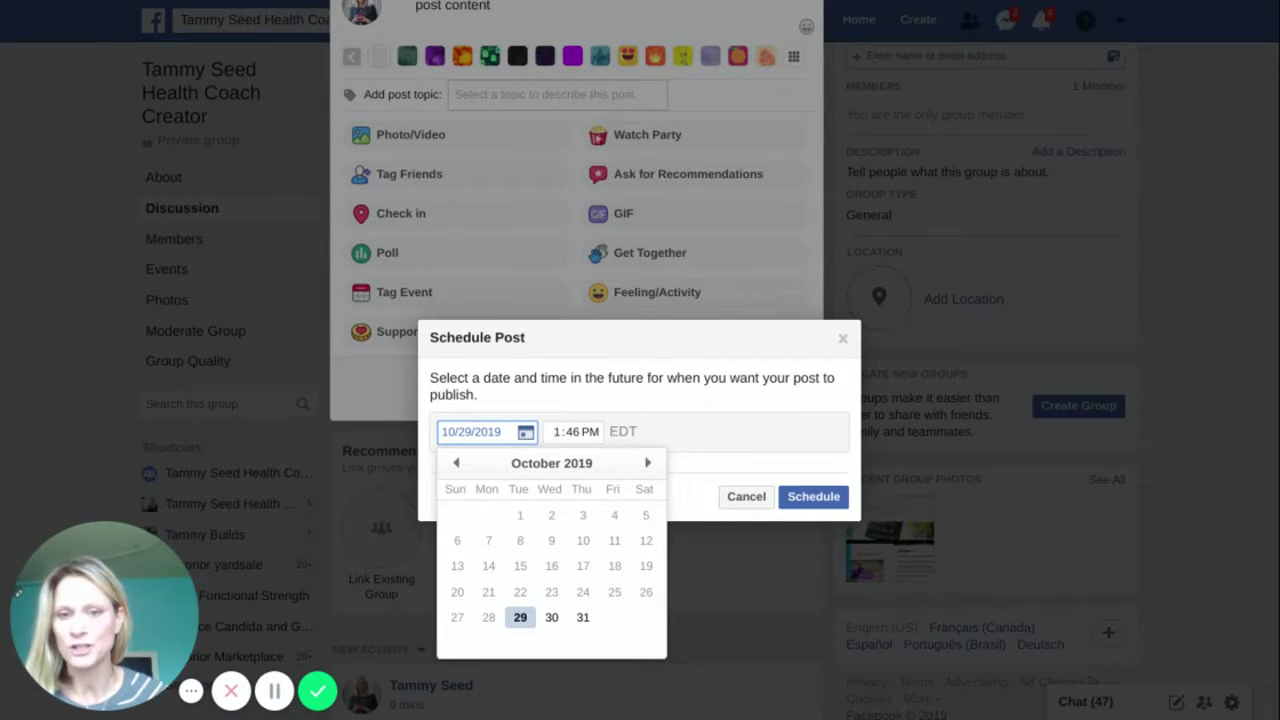
left_click(551, 619)
left_click(551, 619)
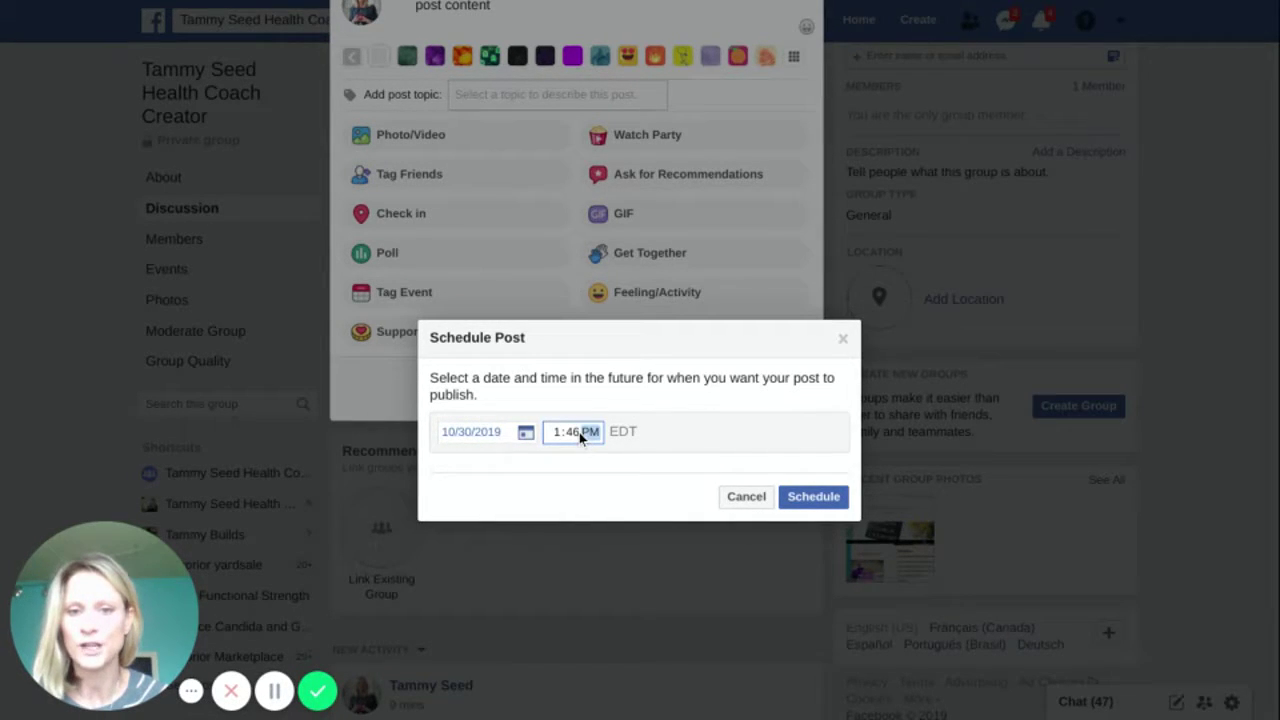
key("Left")
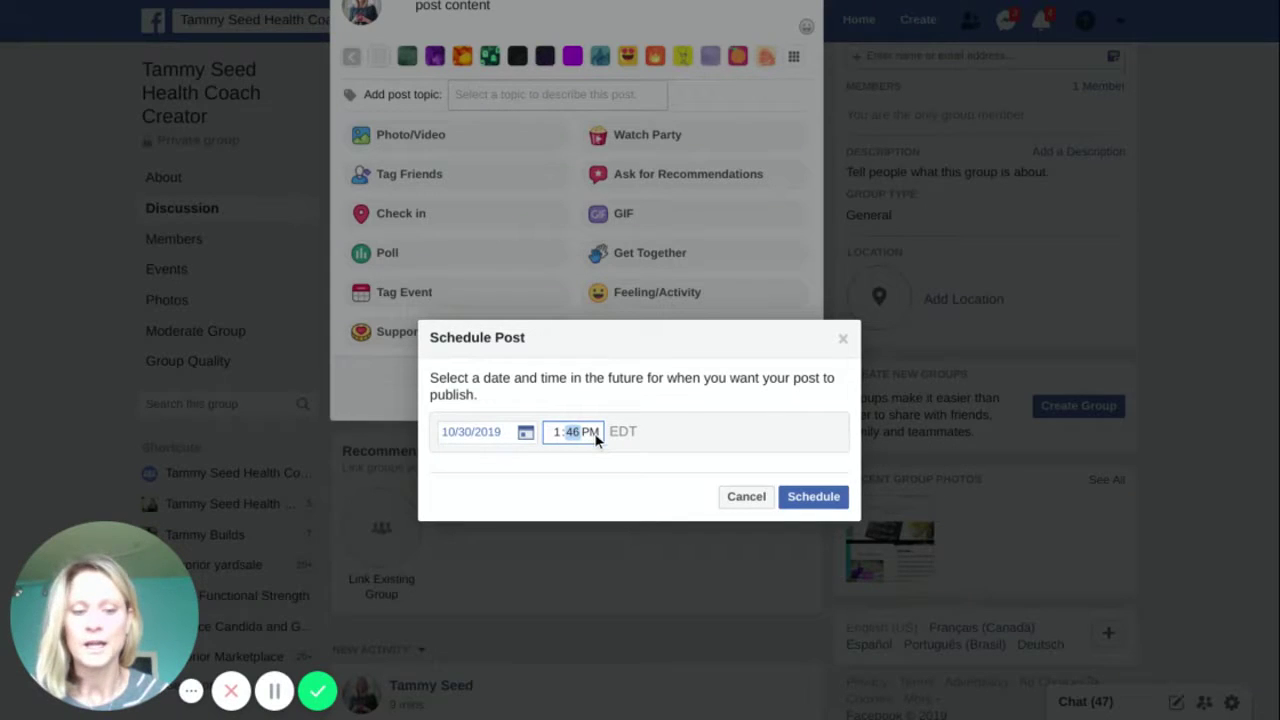
type("30")
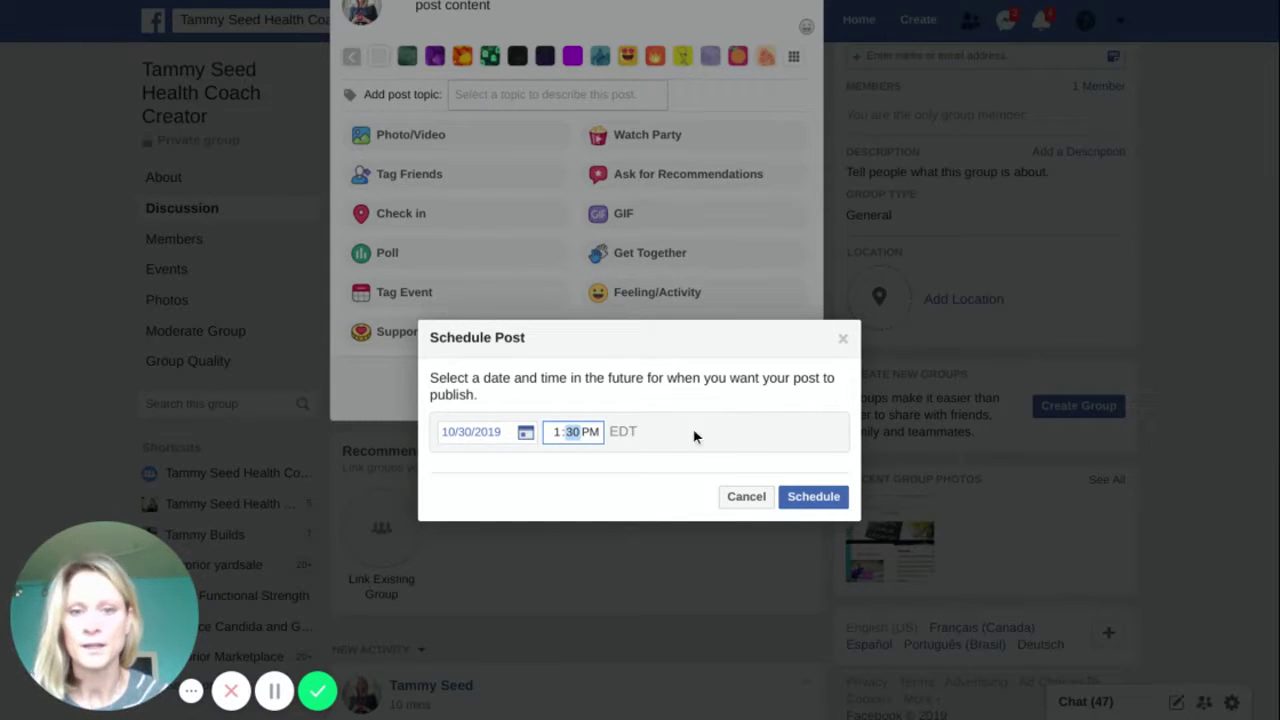
left_click(640, 432)
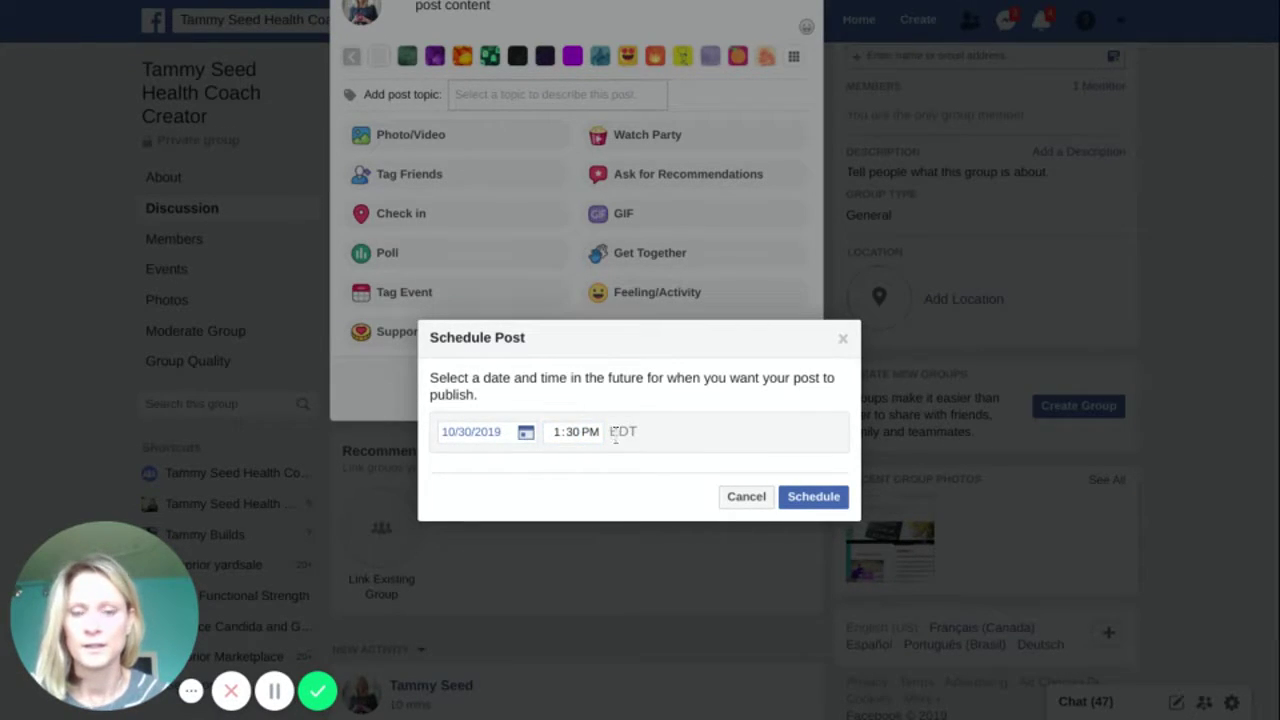
left_click(792, 506)
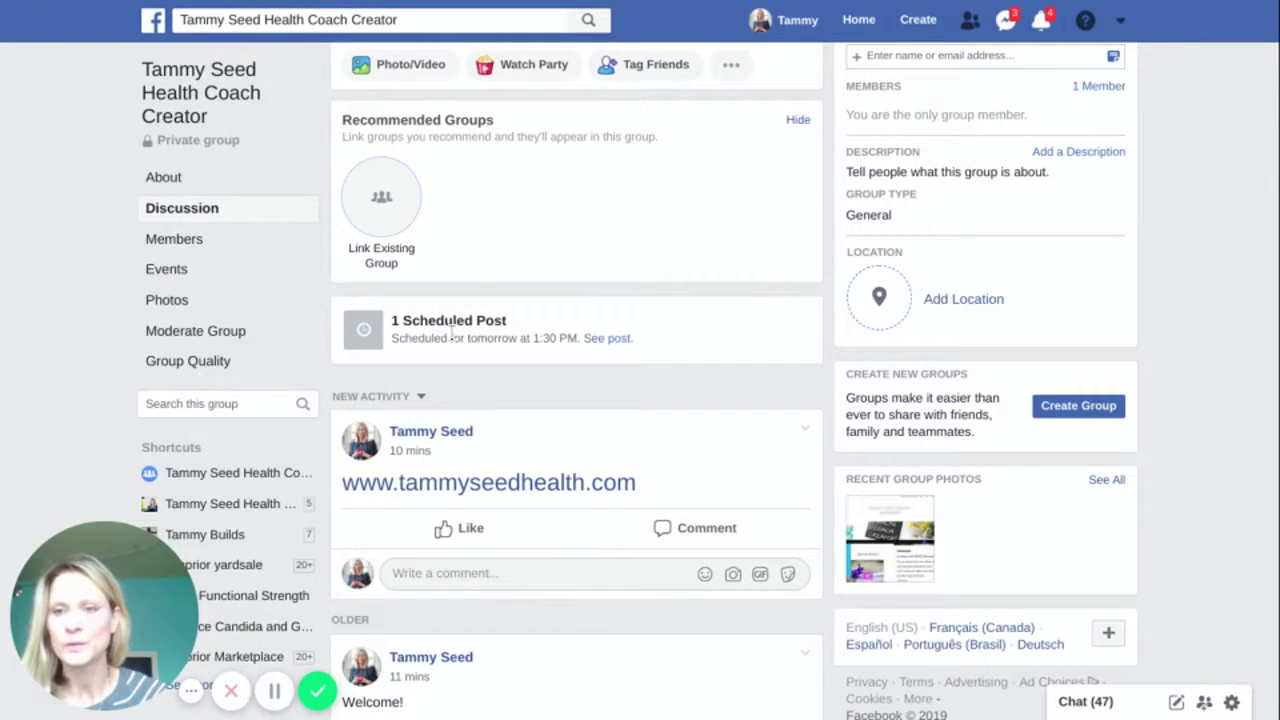
- Check the group's About page, then review its scheduled posts, post topics and admin activity log
left_click(185, 183)
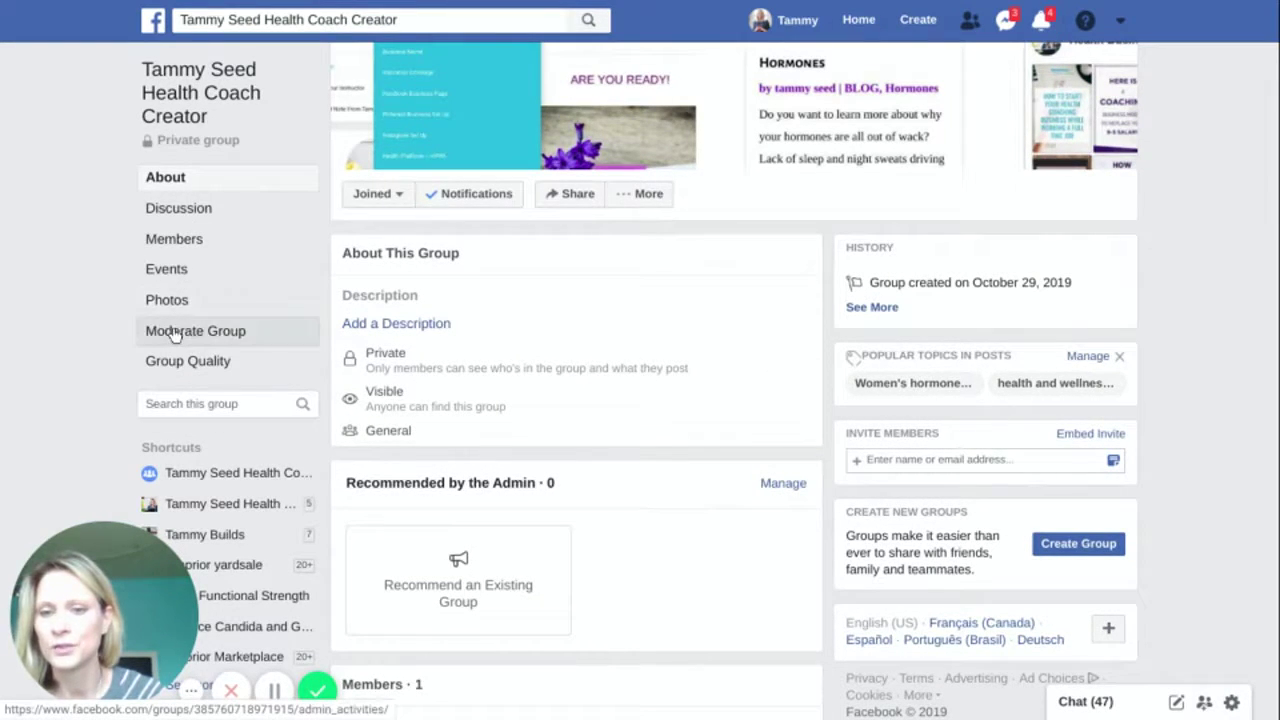
left_click(172, 332)
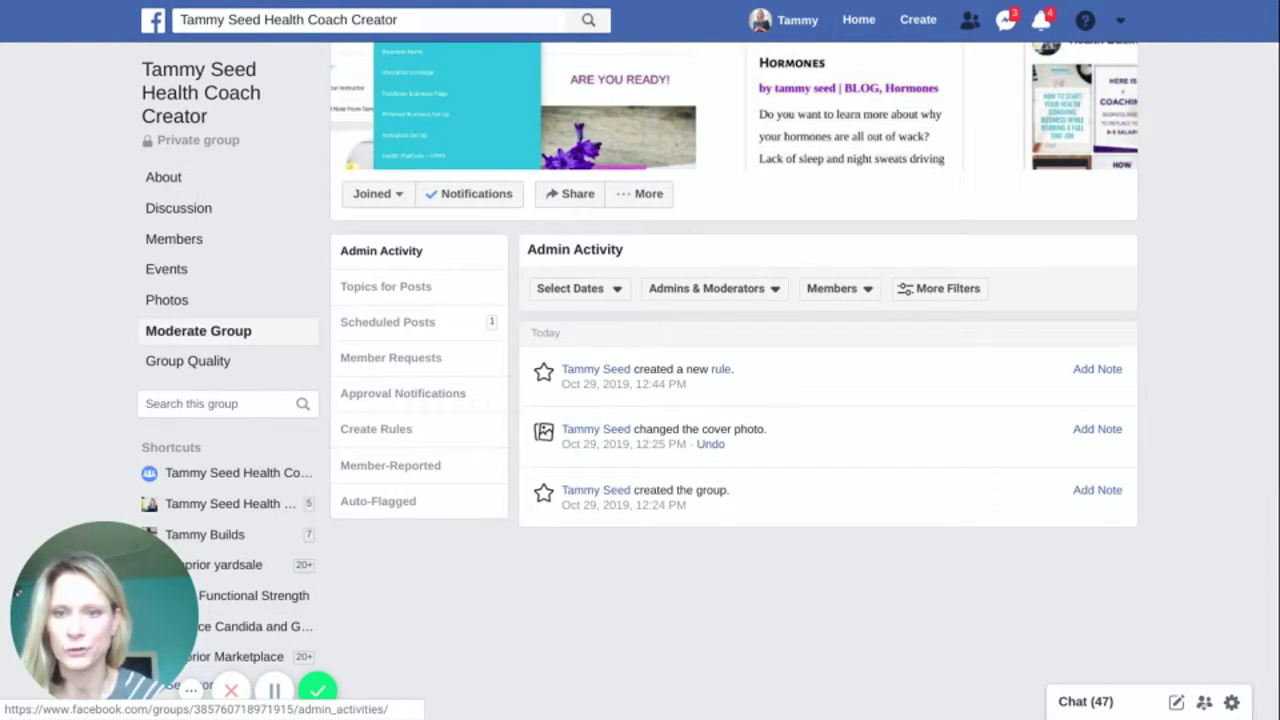
left_click(405, 328)
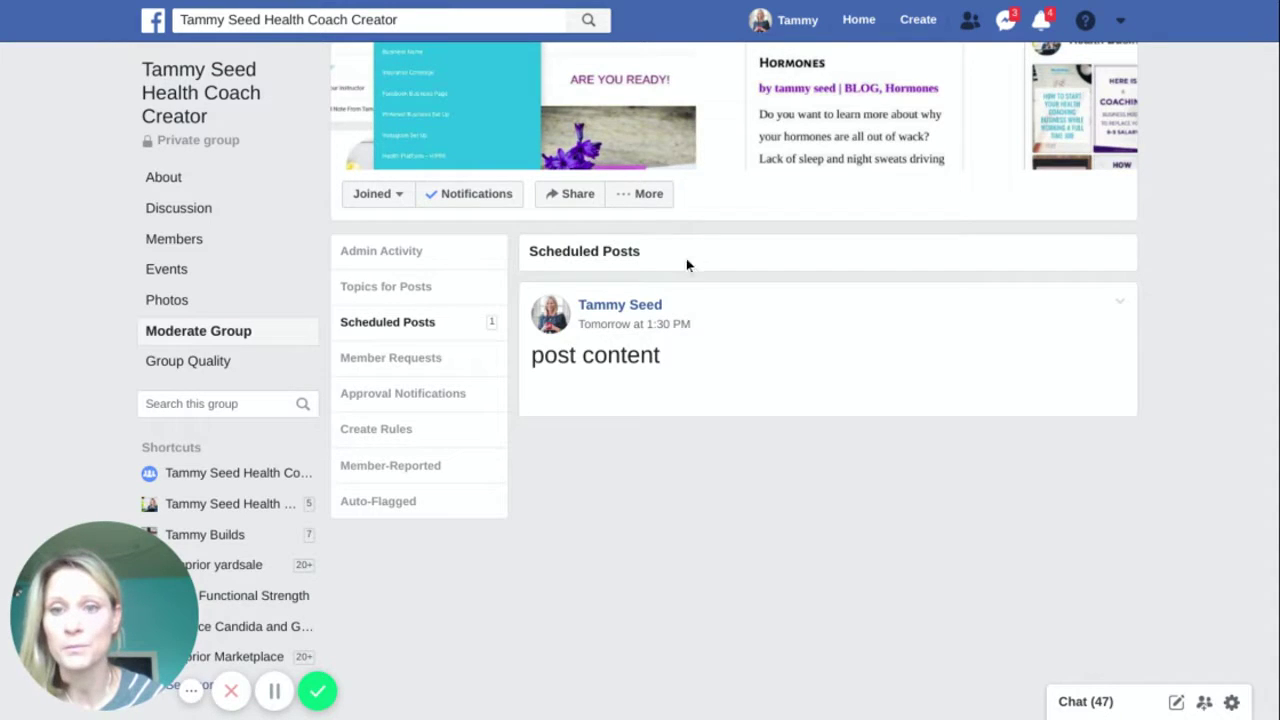
left_click(400, 289)
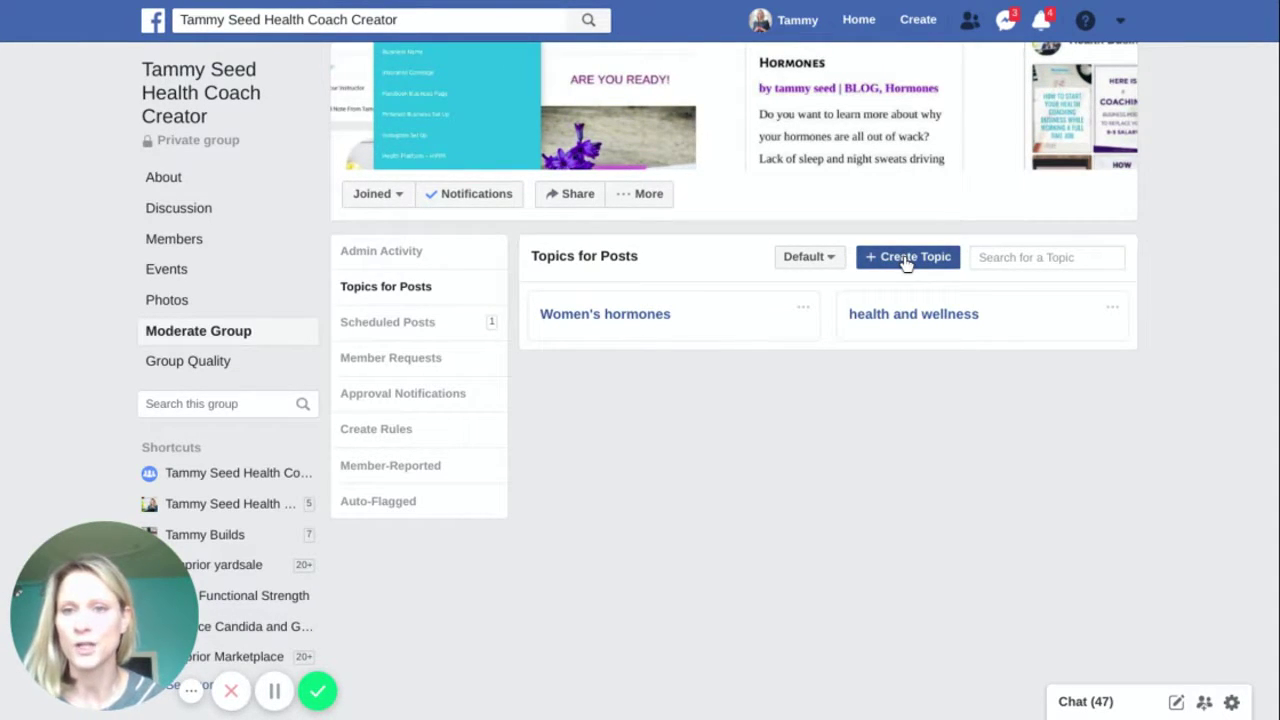
left_click(402, 256)
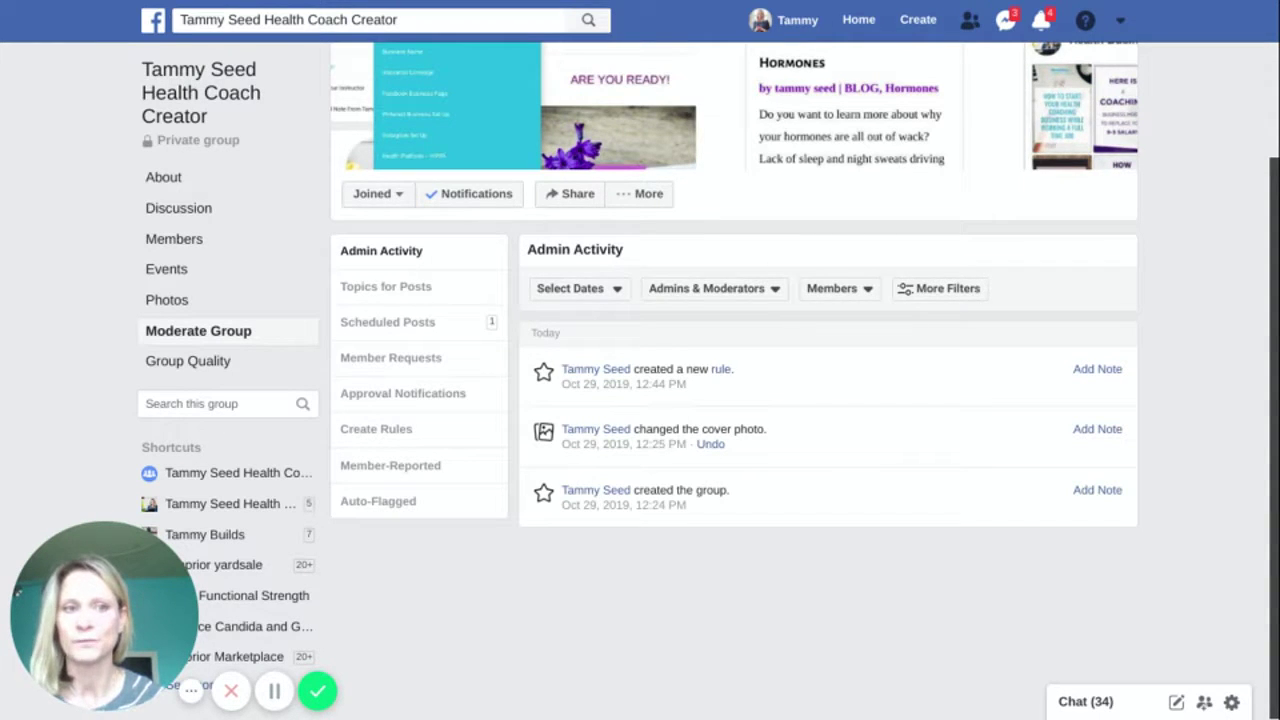
- Look through the group's additional management options, notification choices and membership options below the cover photo
scroll(1248, 220, "up", 2)
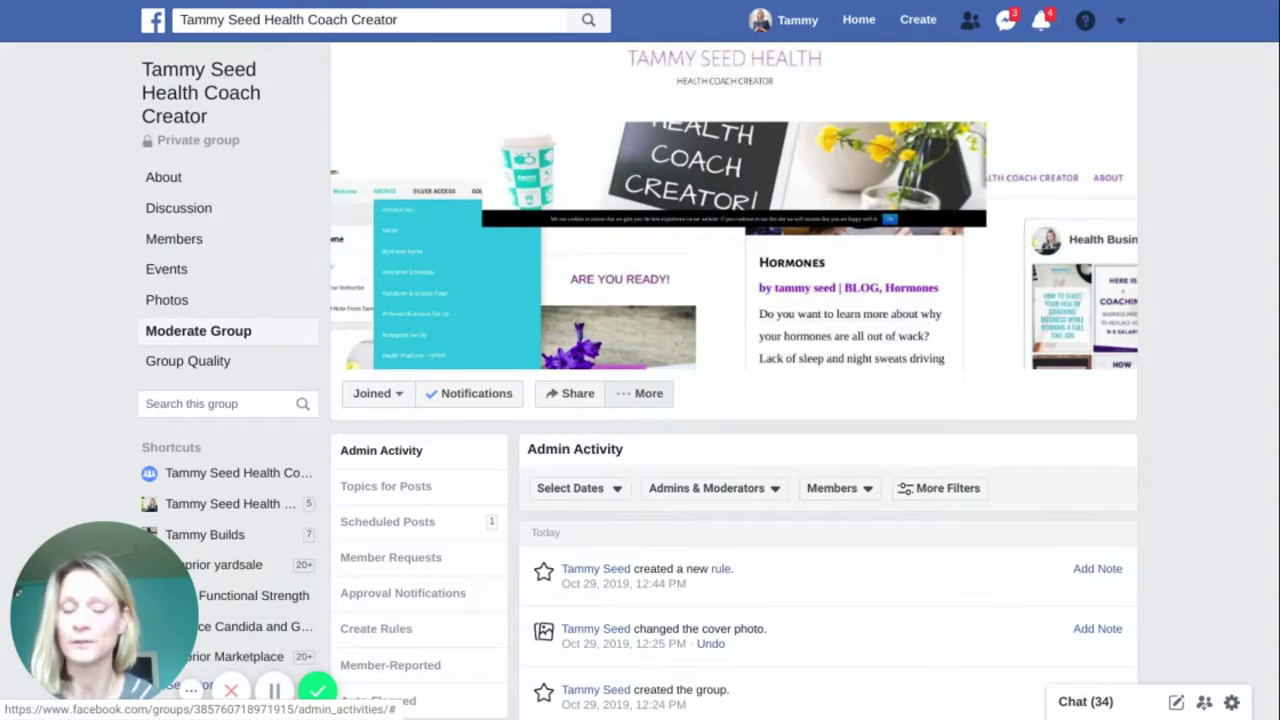
left_click(650, 395)
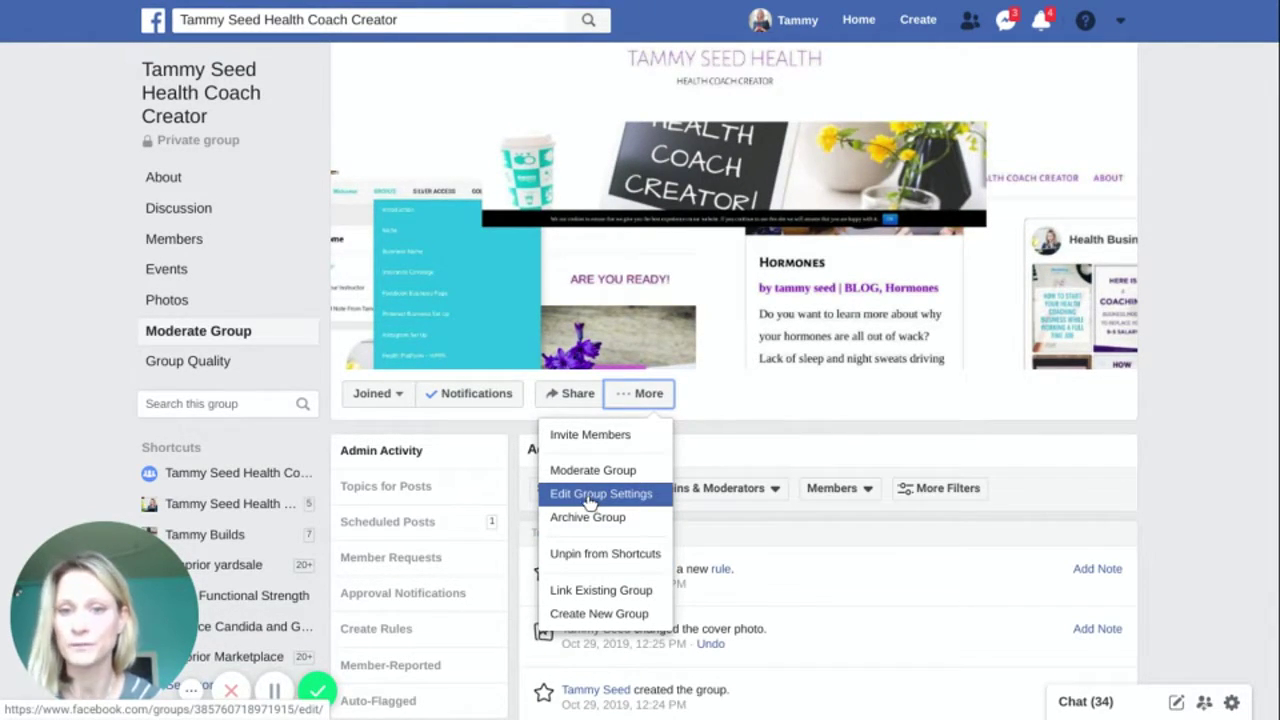
left_click(475, 398)
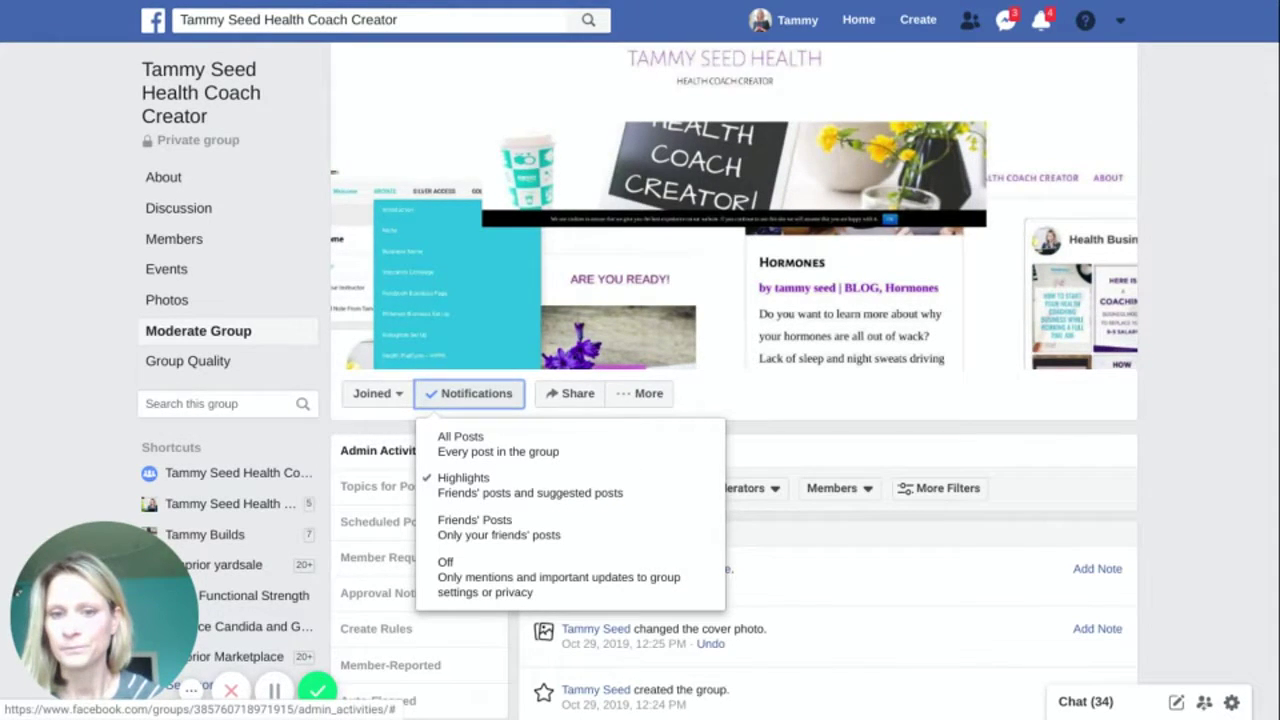
left_click(362, 396)
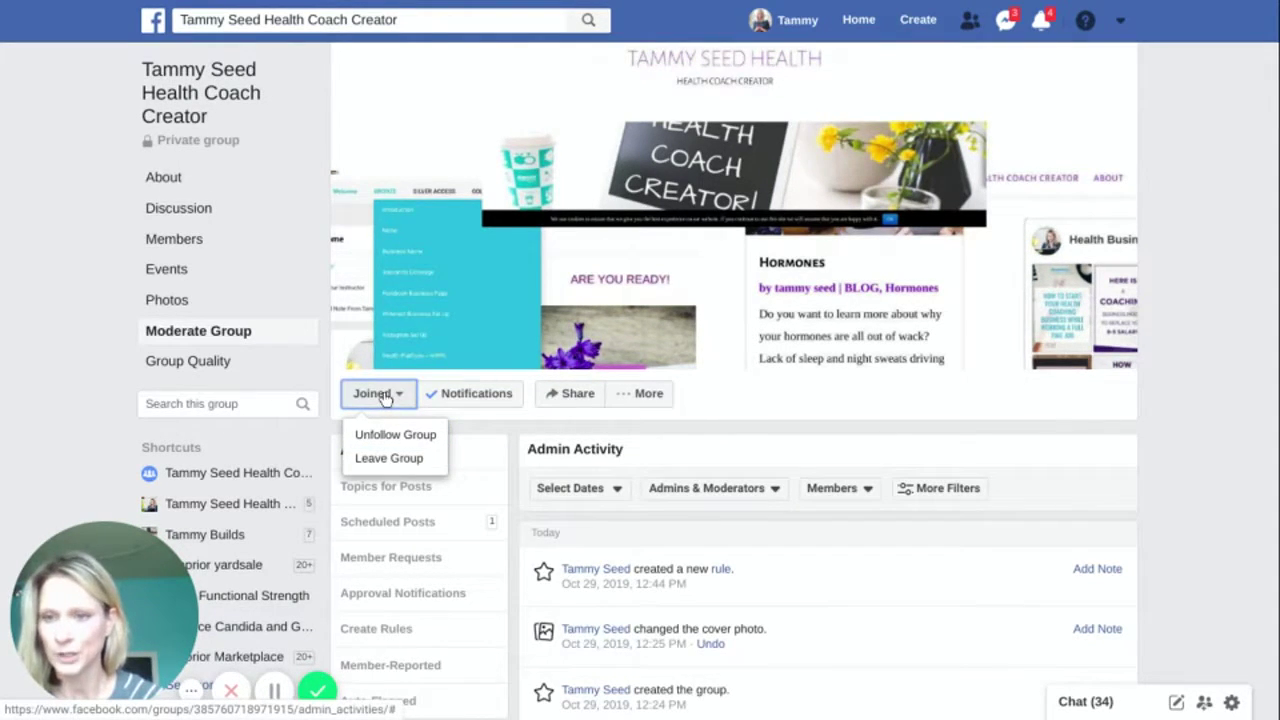
- Review the Group Quality page's sections on Community Standards violations and false news
left_click(221, 369)
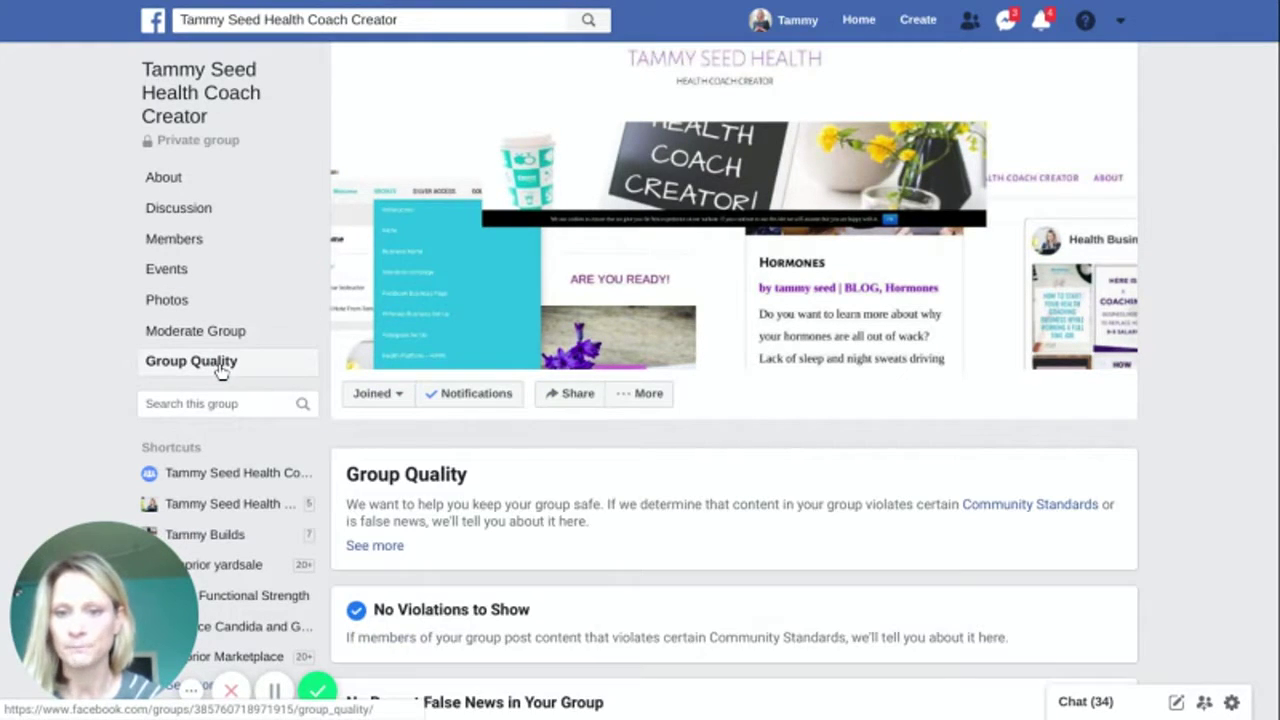
scroll(1277, 268, "down", 1)
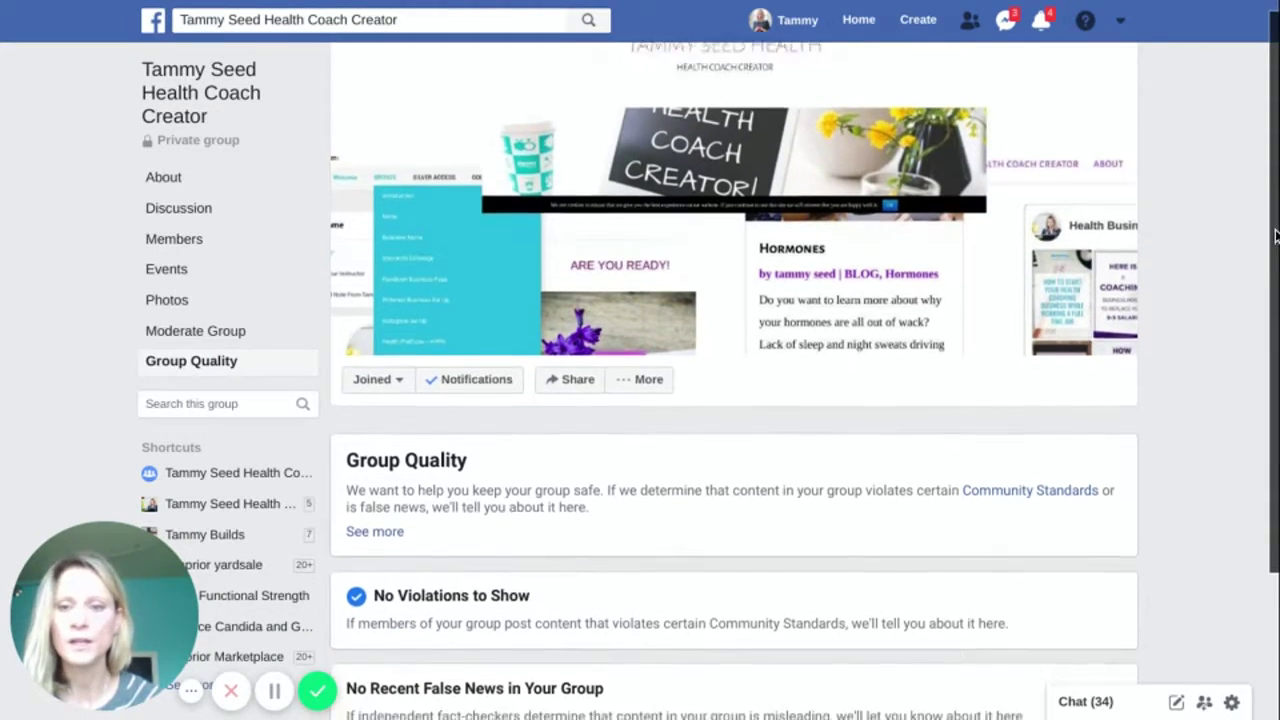
scroll(1277, 268, "down", 2)
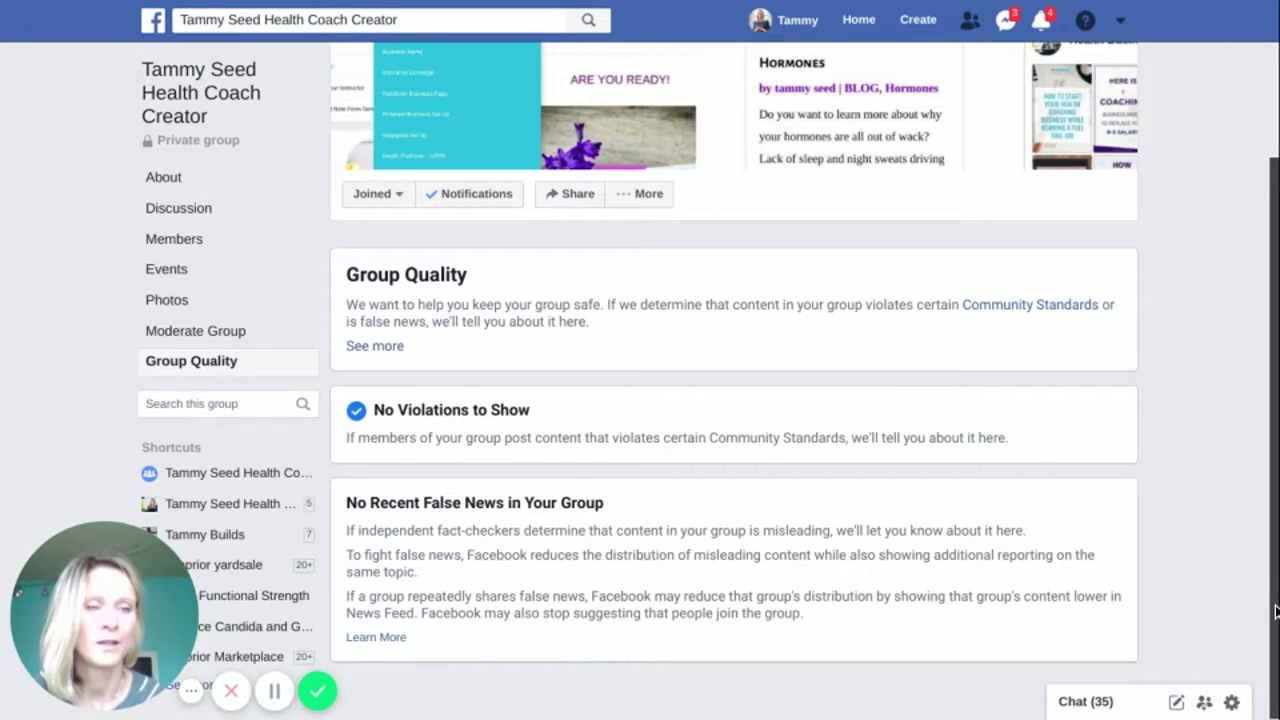
scroll(1266, 423, "up", 2)
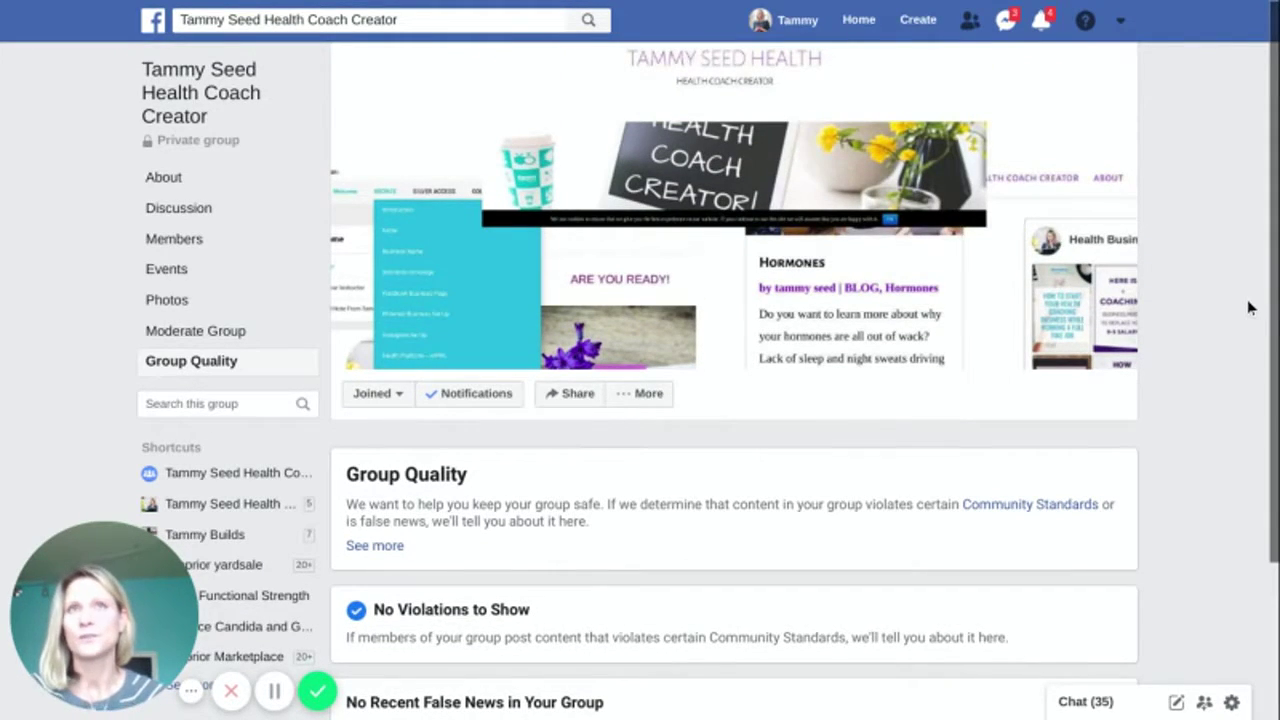